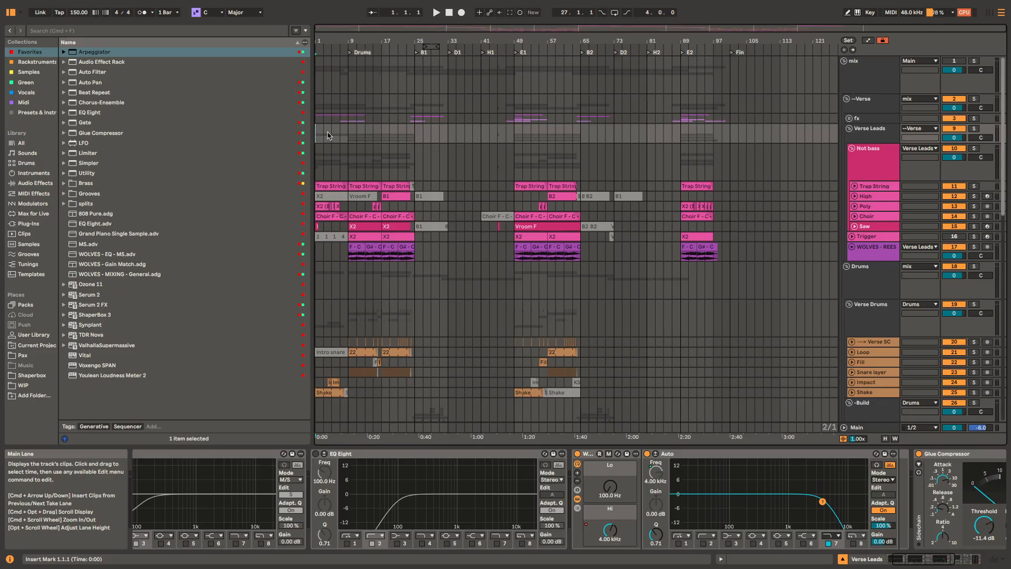
Step: Play the song from bar 1 and view the effect chains of the Verse Drums and -Build groups
key("space")
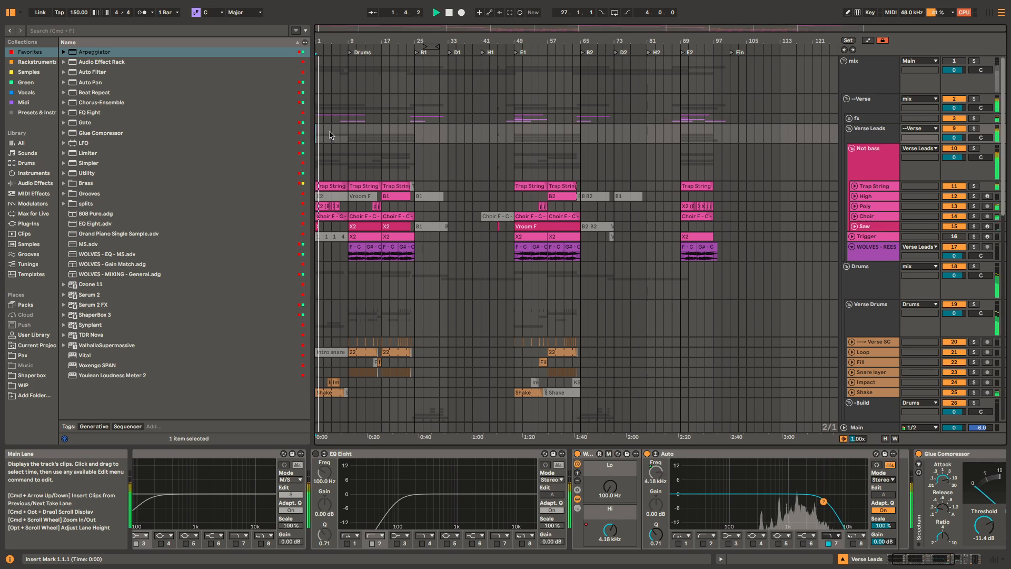
scroll(760, 536, "right", 5)
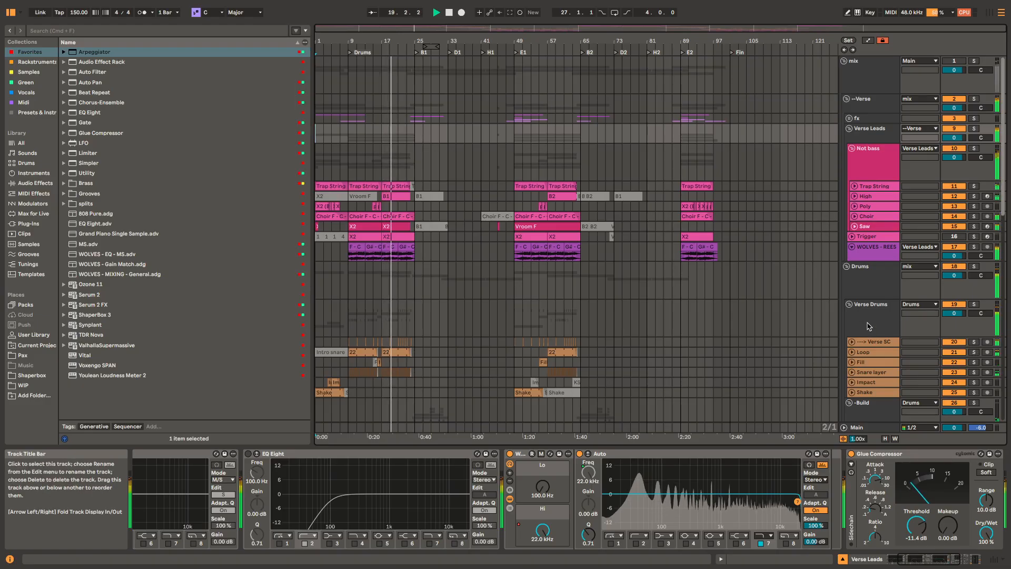
left_click(868, 325)
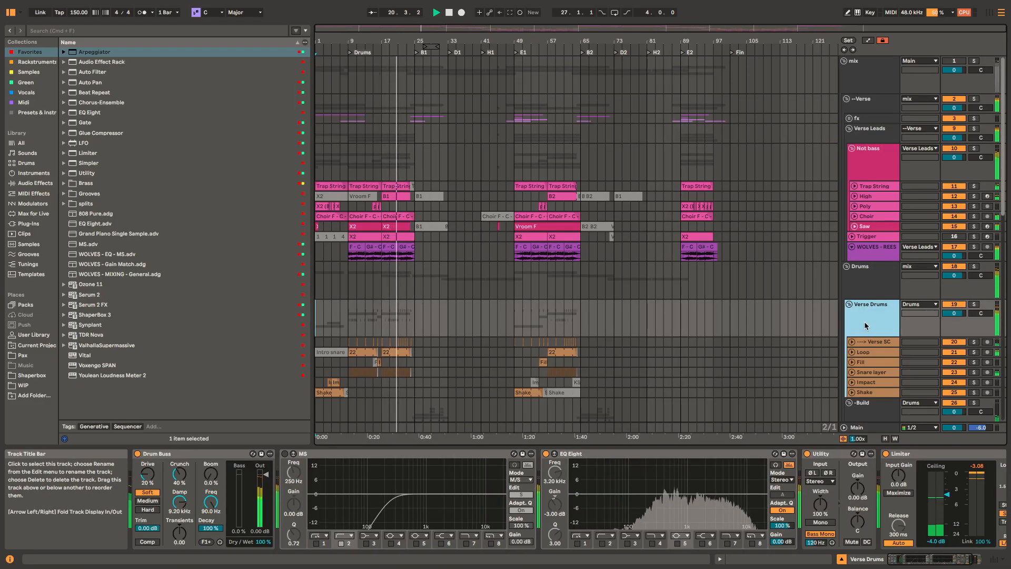
scroll(874, 295, "down", 5)
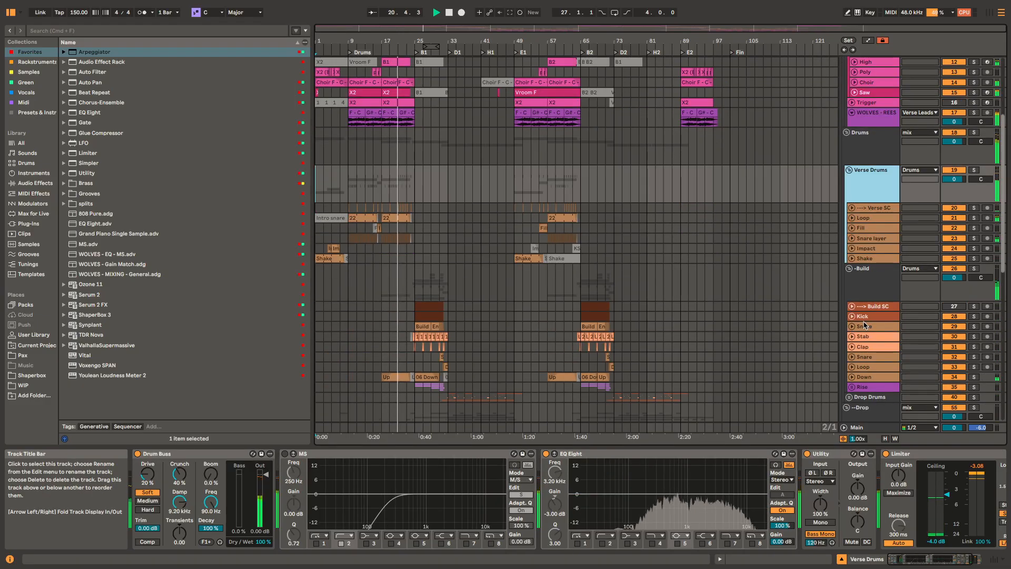
left_click(878, 289)
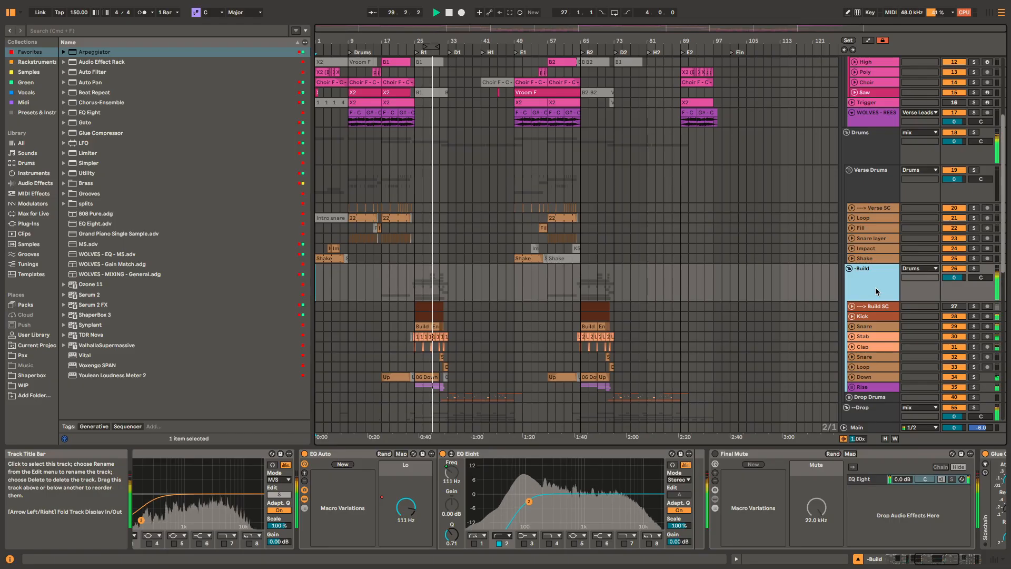
Step: View the effect chains of the Vocals, Samples and Drop Leads groups while the first drop plays
scroll(875, 286, "down", 6)
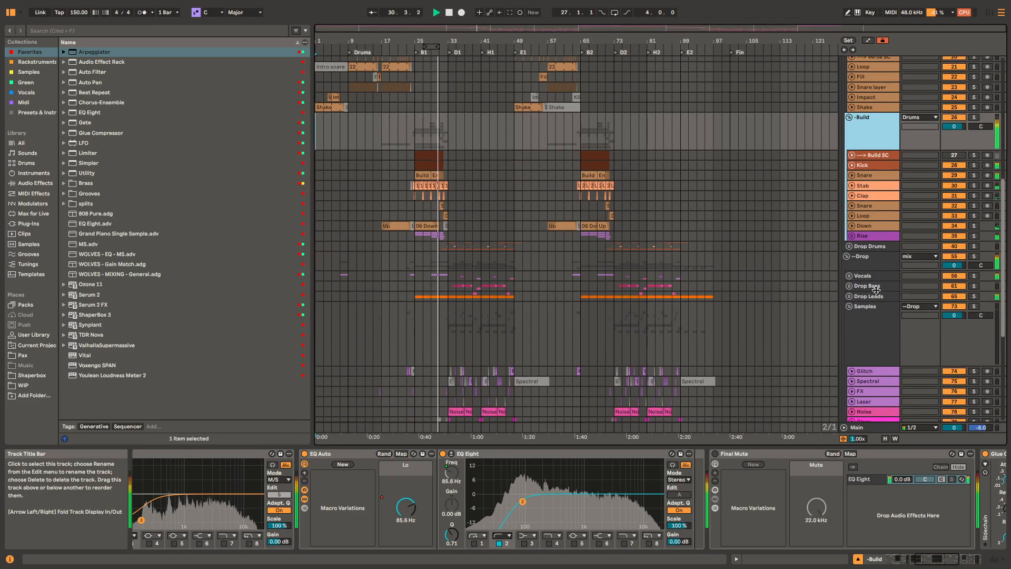
left_click(881, 278)
scroll(882, 274, "down", 4)
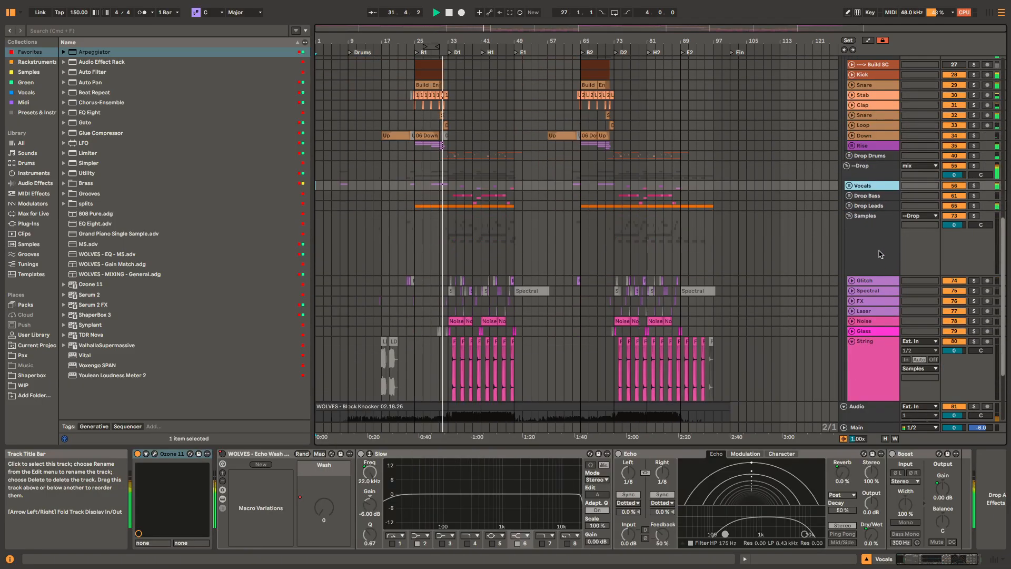
left_click(881, 247)
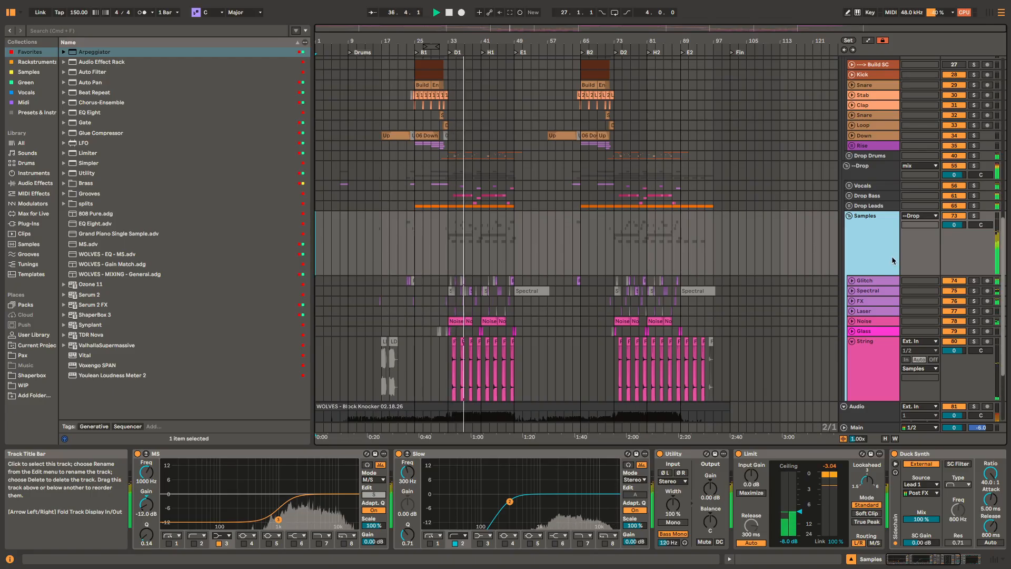
left_click(892, 210)
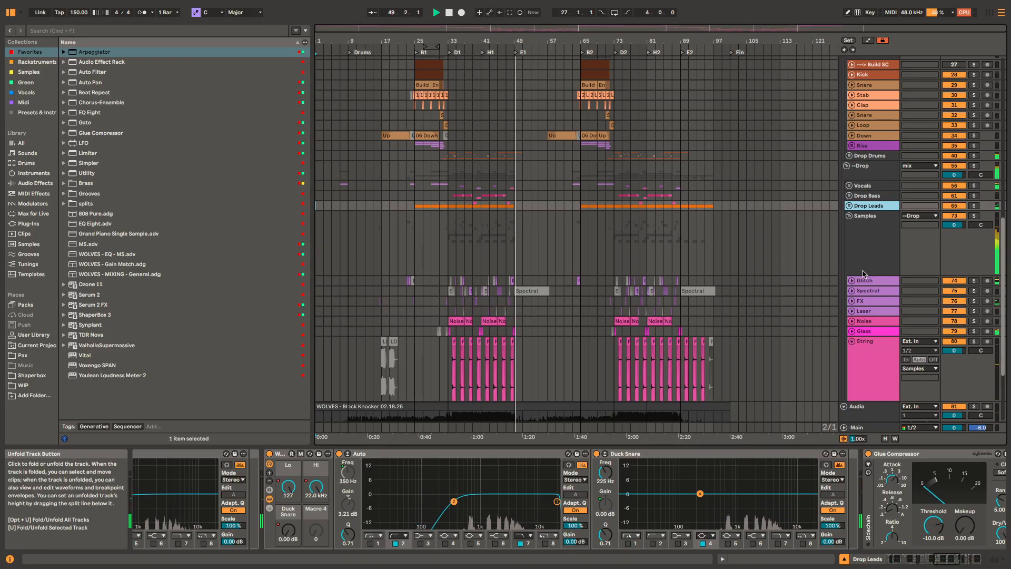
Step: Return to the Verse Leads group and view its effect chain, followed by the Verse Drums chain
scroll(875, 266, "up", 5)
scroll(876, 266, "up", 5)
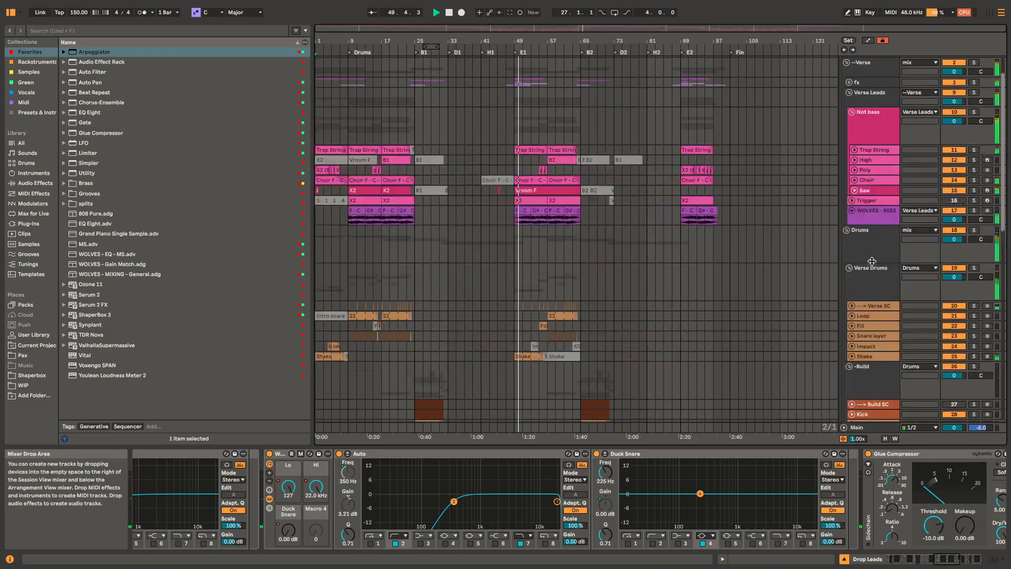
left_click(878, 104)
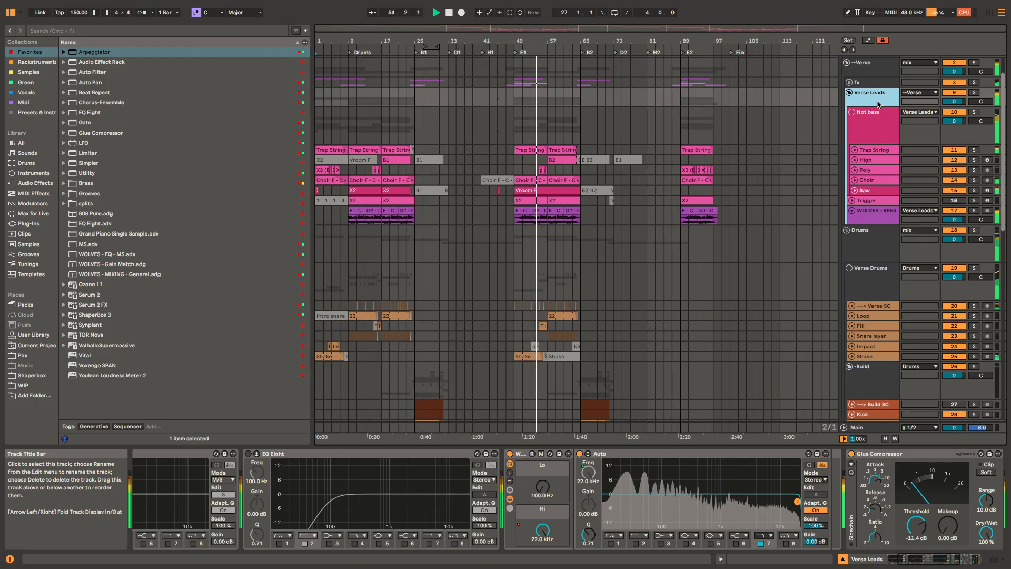
scroll(878, 107, "up", 2)
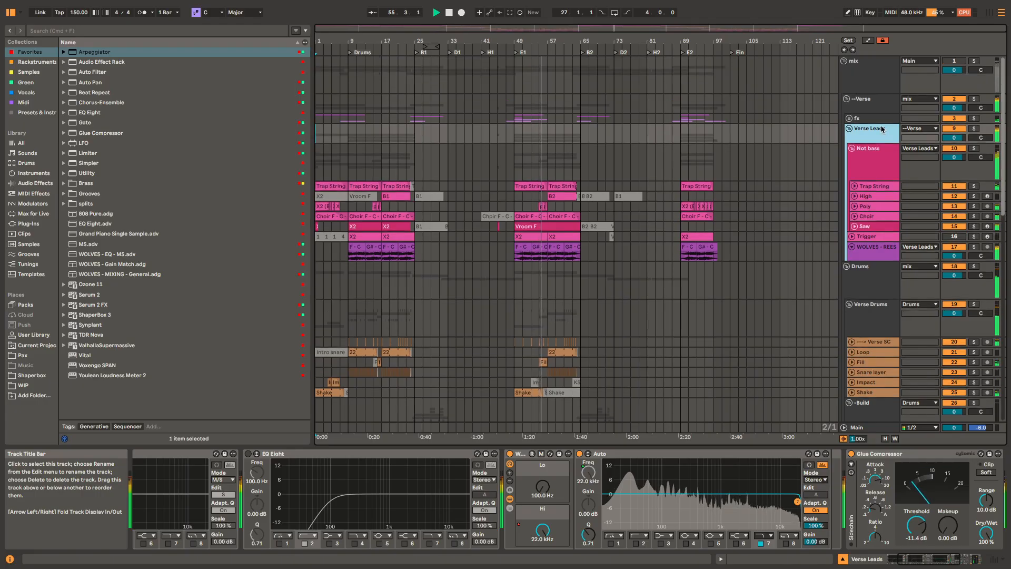
left_click(883, 306)
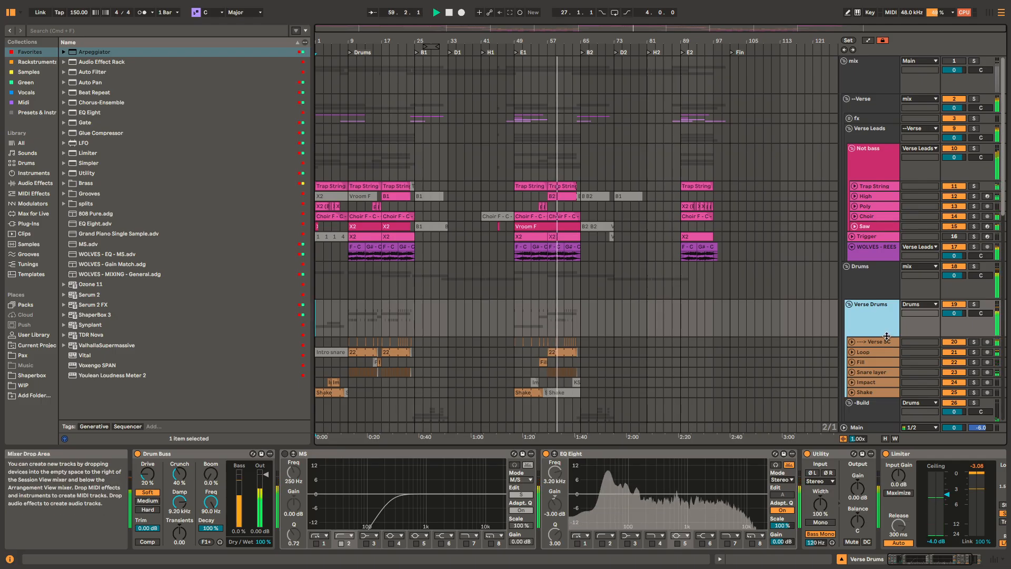
Step: Examine the -Build group's whole effect chain, from its final limiter back to the gate rack at the start
scroll(887, 316, "down", 5)
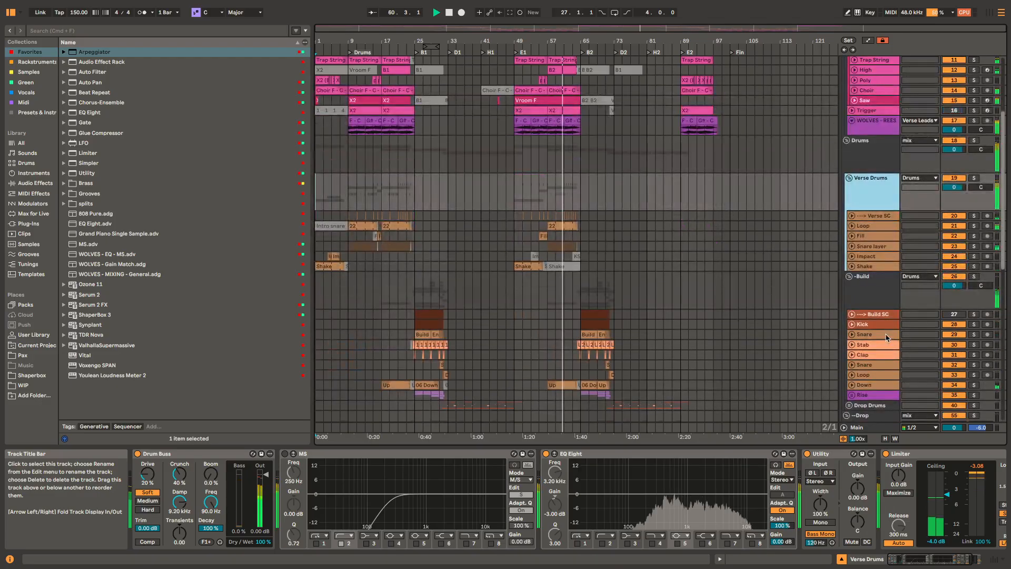
left_click(888, 299)
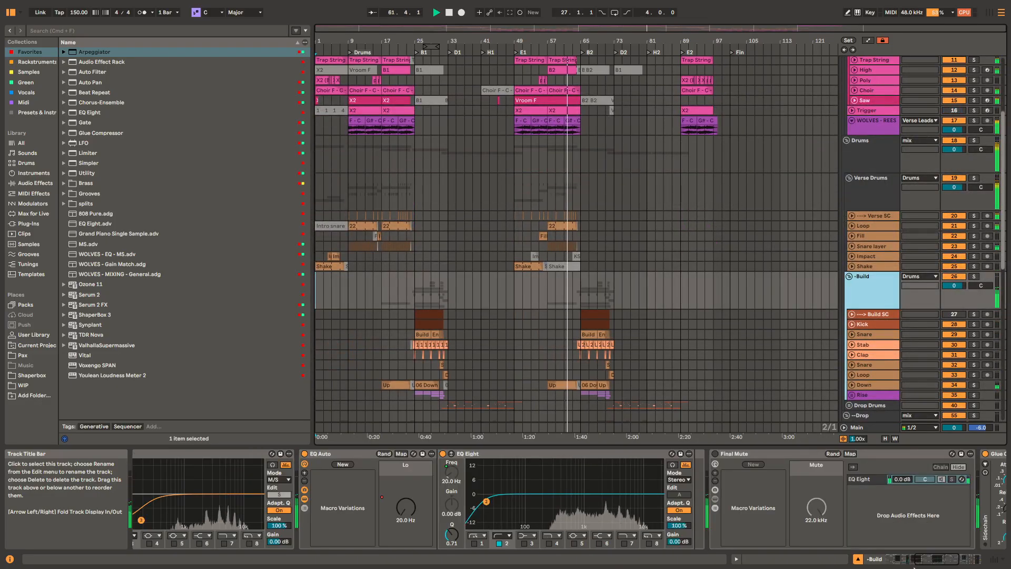
scroll(889, 520, "left", 5)
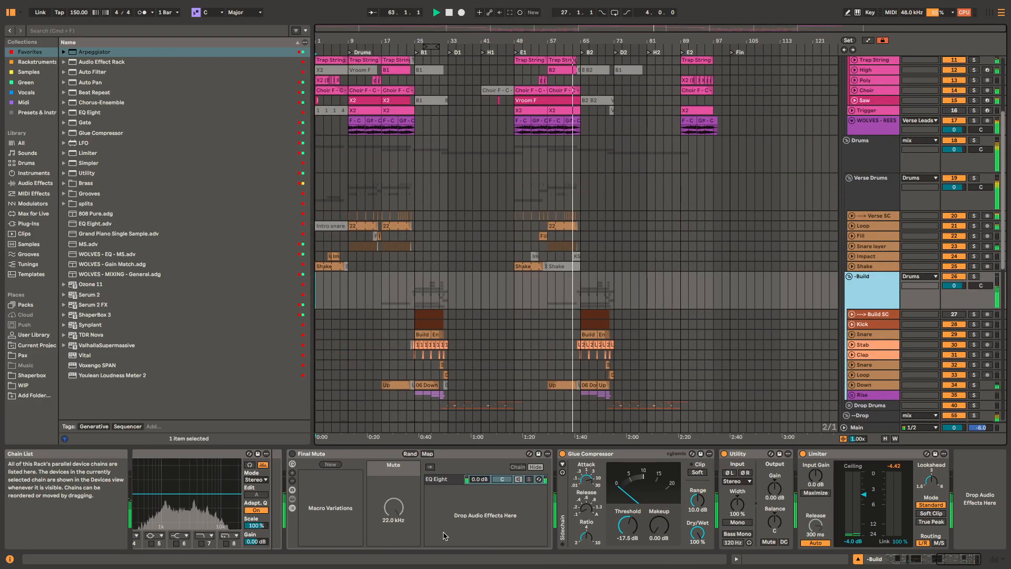
scroll(930, 520, "left", 8)
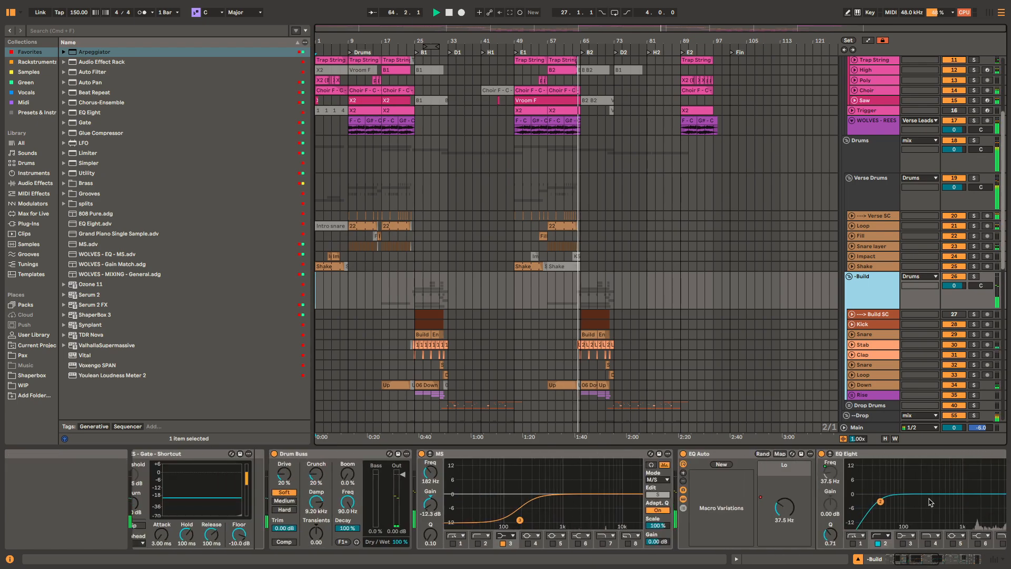
scroll(835, 507, "left", 6)
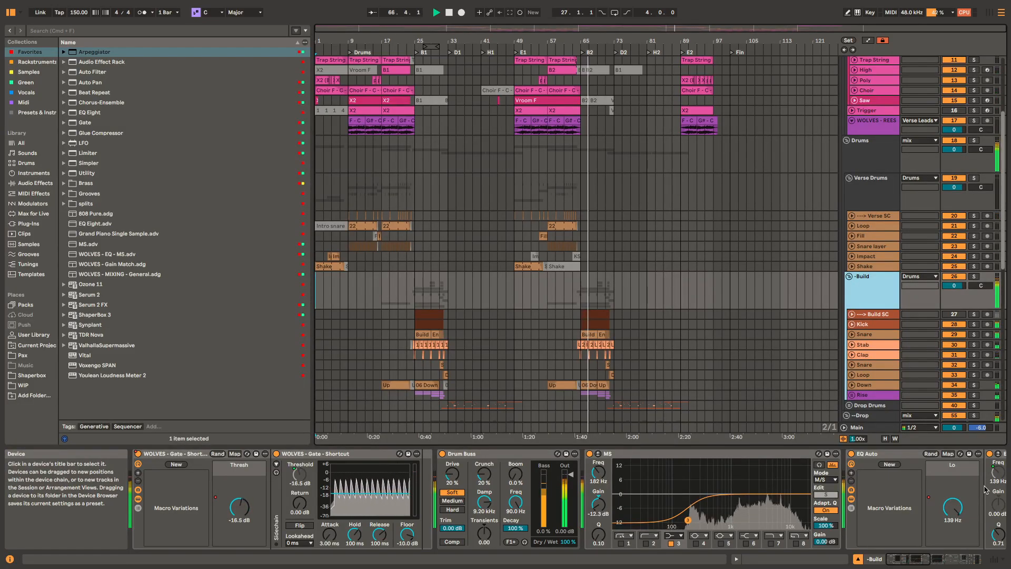
Step: View the effect chains of the Rise track and the --Drop, Drop Bass and Drop Leads groups
left_click(880, 395)
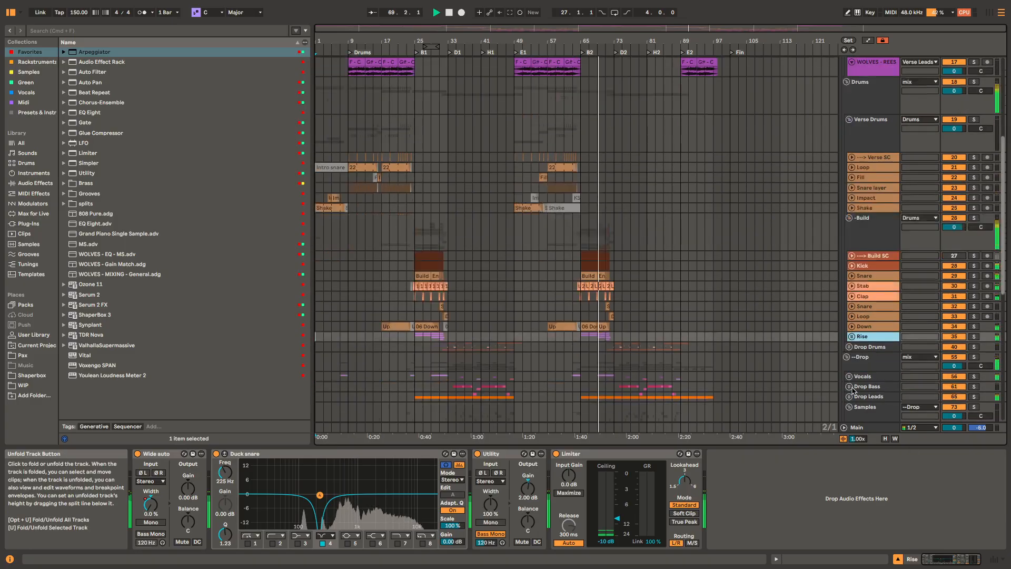
scroll(880, 337, "down", 4)
left_click(884, 335)
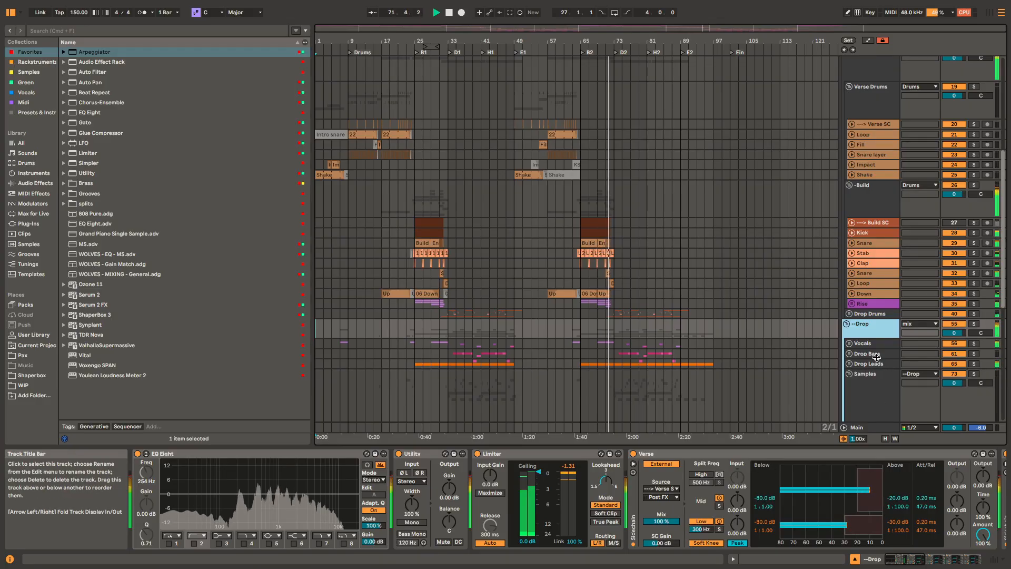
left_click(885, 354)
left_click(888, 367)
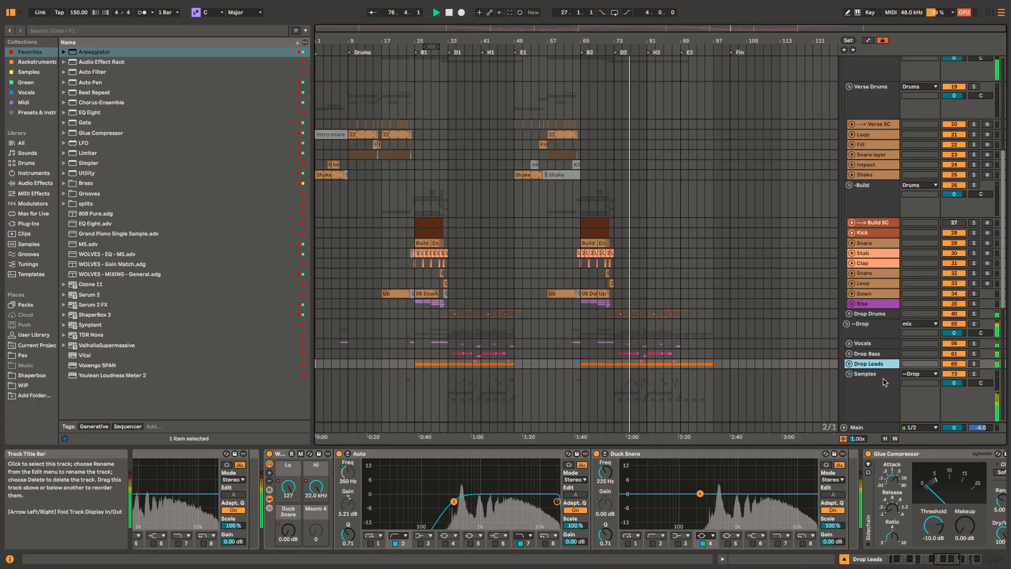
Step: View the Samples group's effect chain during the second drop, and the Verse Leads chain for the ending
scroll(848, 390, "down", 6)
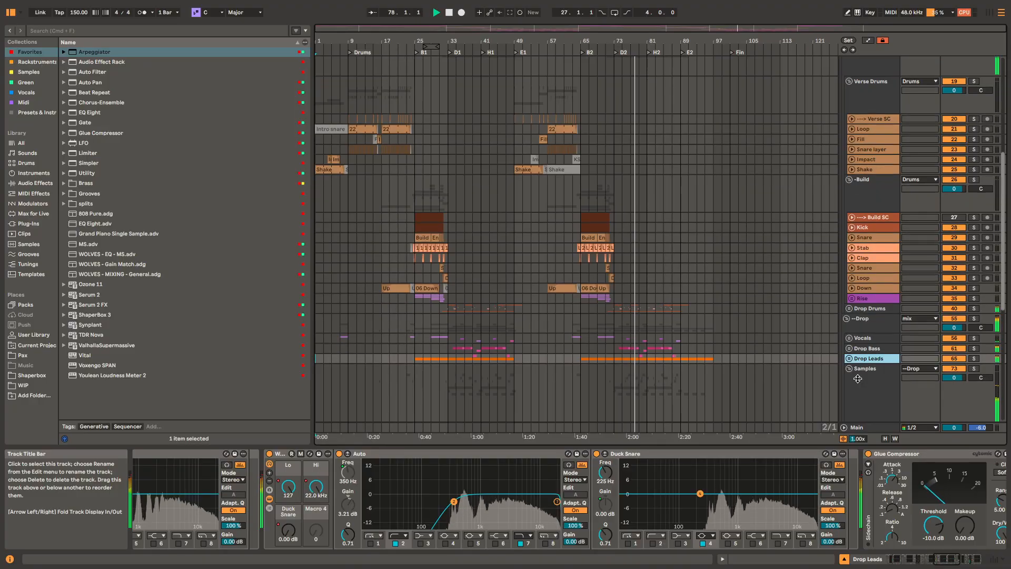
left_click(879, 259)
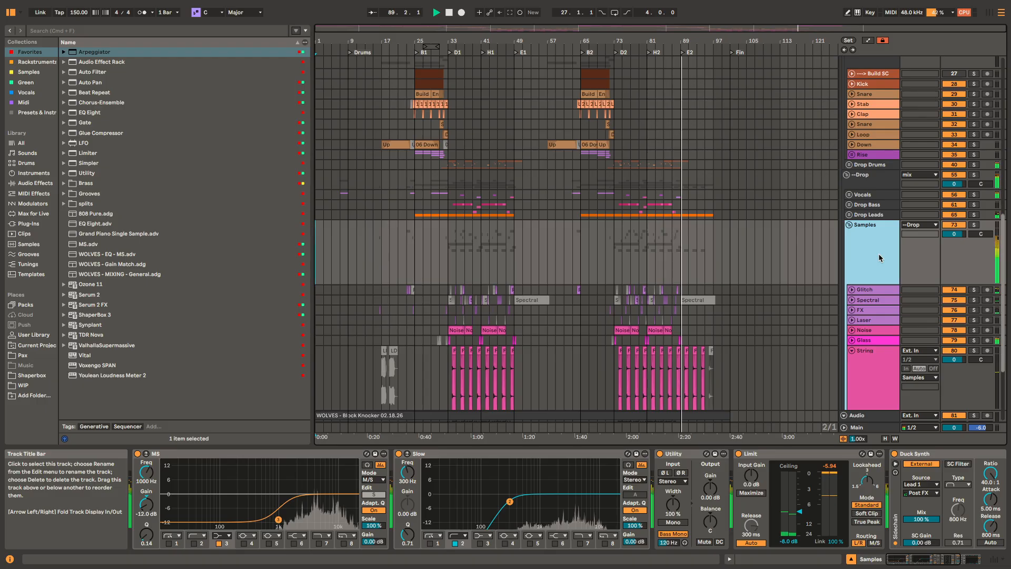
scroll(878, 251, "up", 3)
scroll(885, 232, "up", 15)
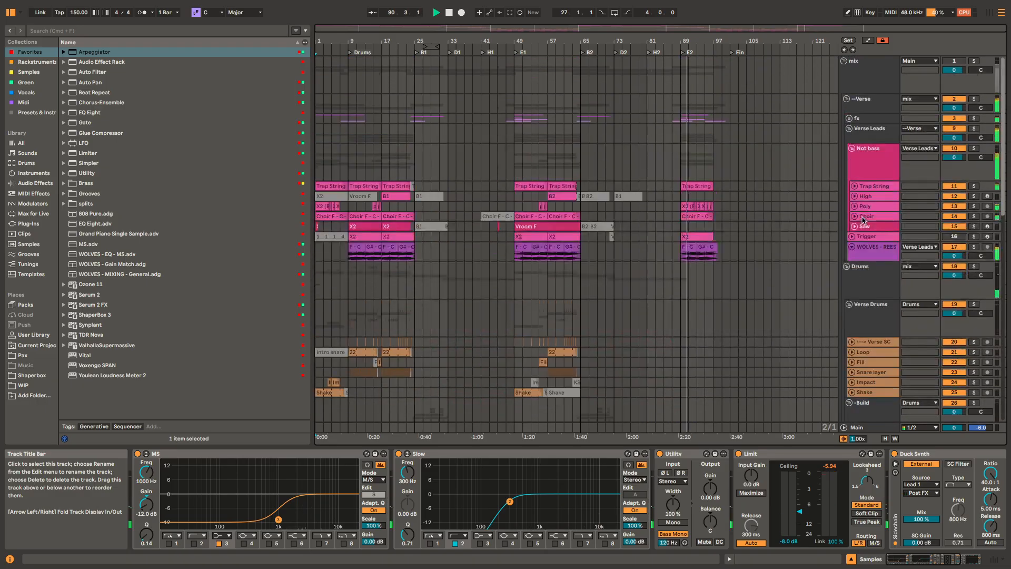
left_click(871, 139)
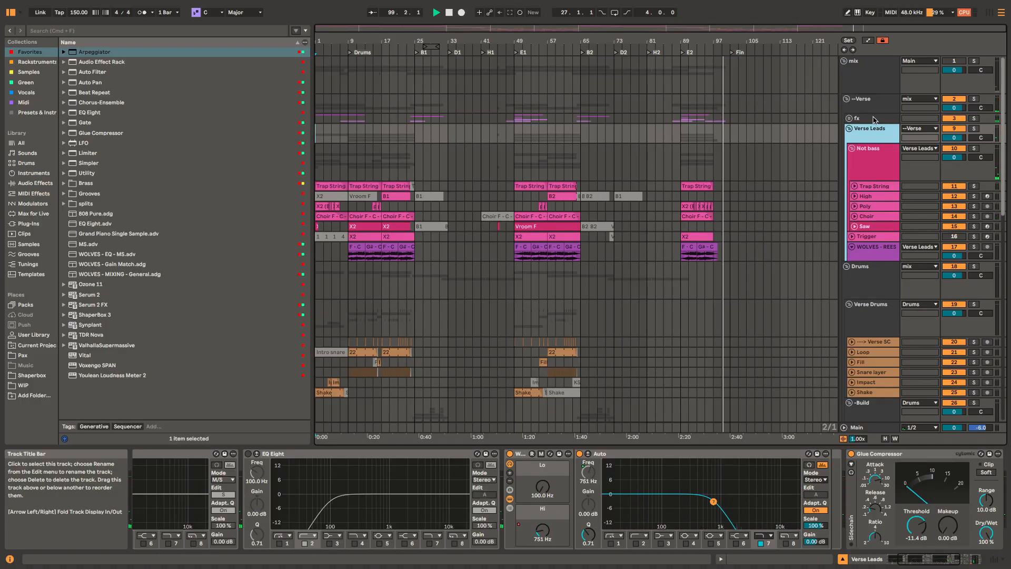
Step: Unfold the fx group, select the first Comp clip on its Glitch track, and expand and solo that track
left_click(872, 119)
left_click(849, 118)
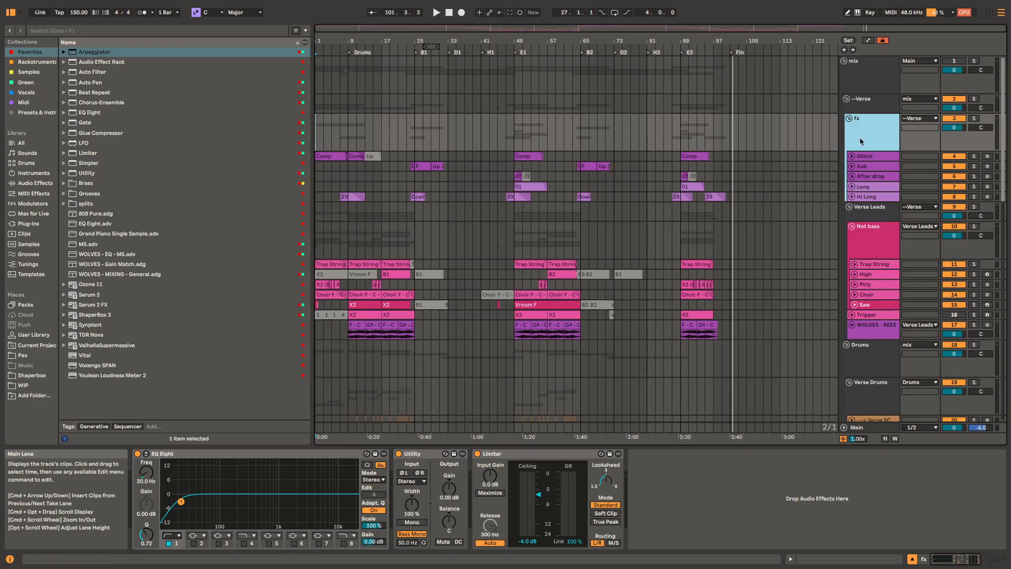
left_click(322, 157)
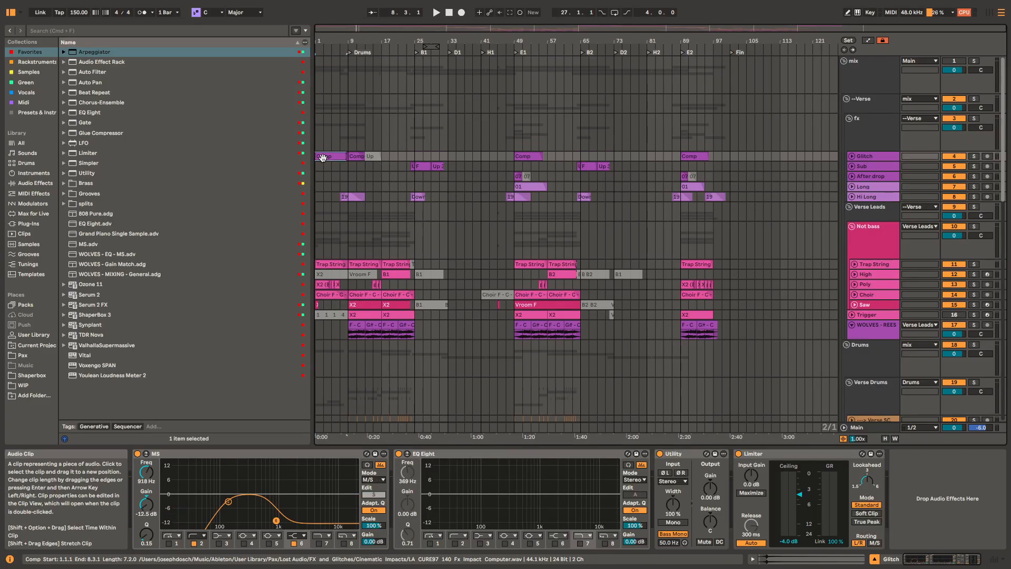
key("u")
scroll(332, 158, "up", 5)
scroll(336, 157, "down", 1)
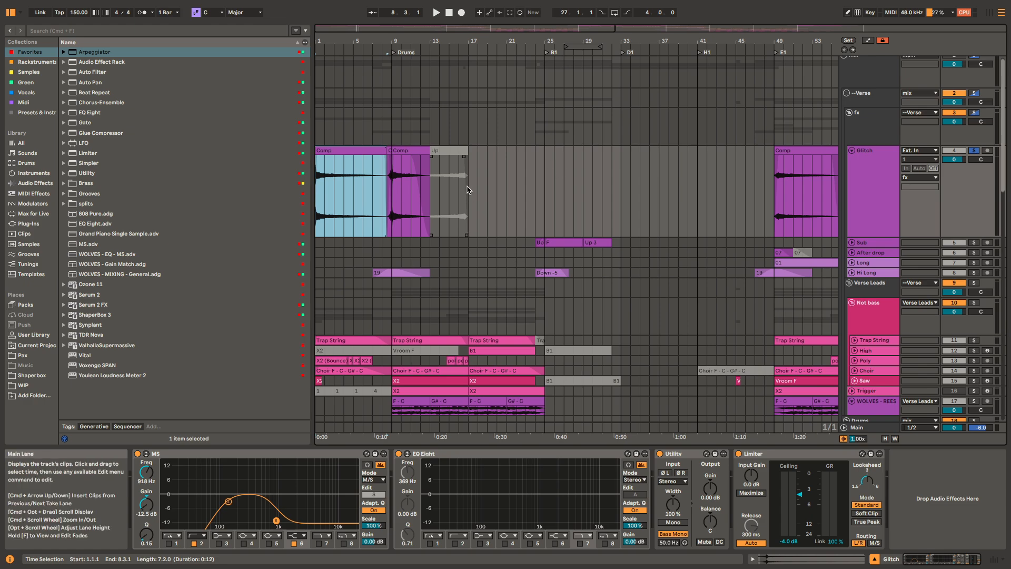
Step: Play the soloed Glitch track from bar 1 and check the track activators from the mix group down to the Audio track
key("space")
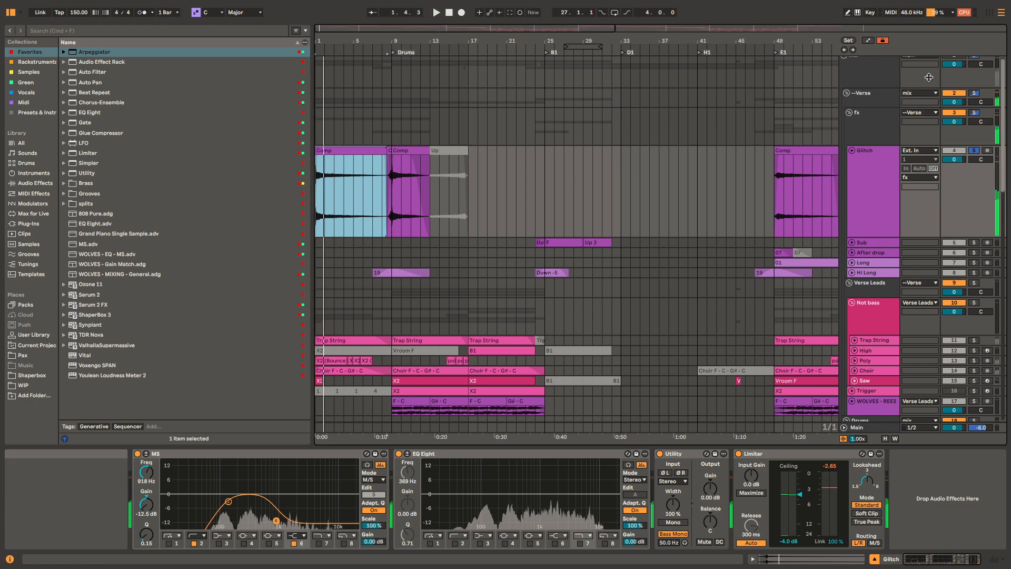
scroll(921, 79, "up", 1)
left_click(961, 62)
key("space")
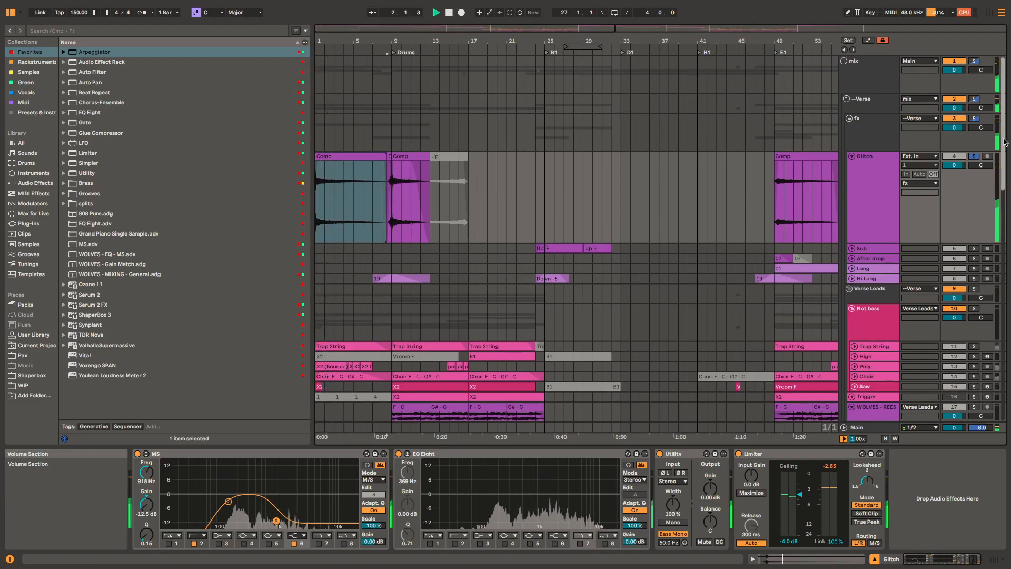
left_click_drag(1003, 165, 1003, 395)
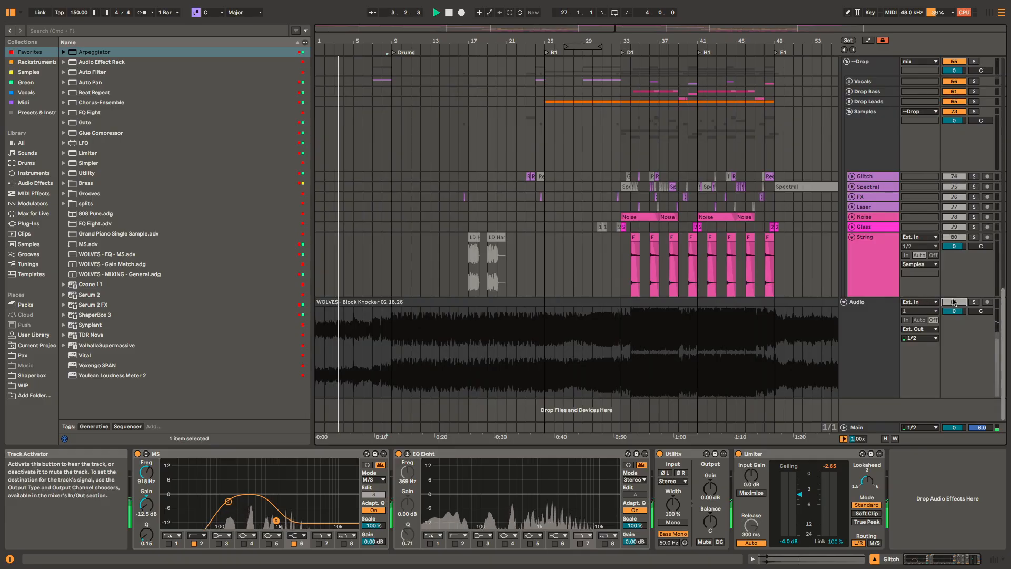
scroll(395, 177, "up", 20)
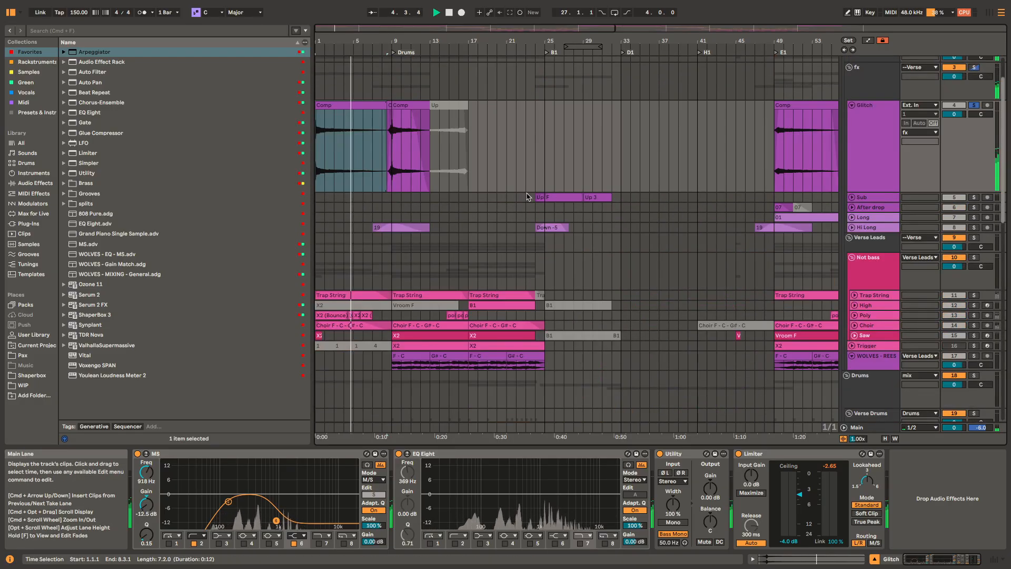
Step: Select in turn the Comp clips at bars 1, 9 and 49 on the Glitch track
left_click(362, 157)
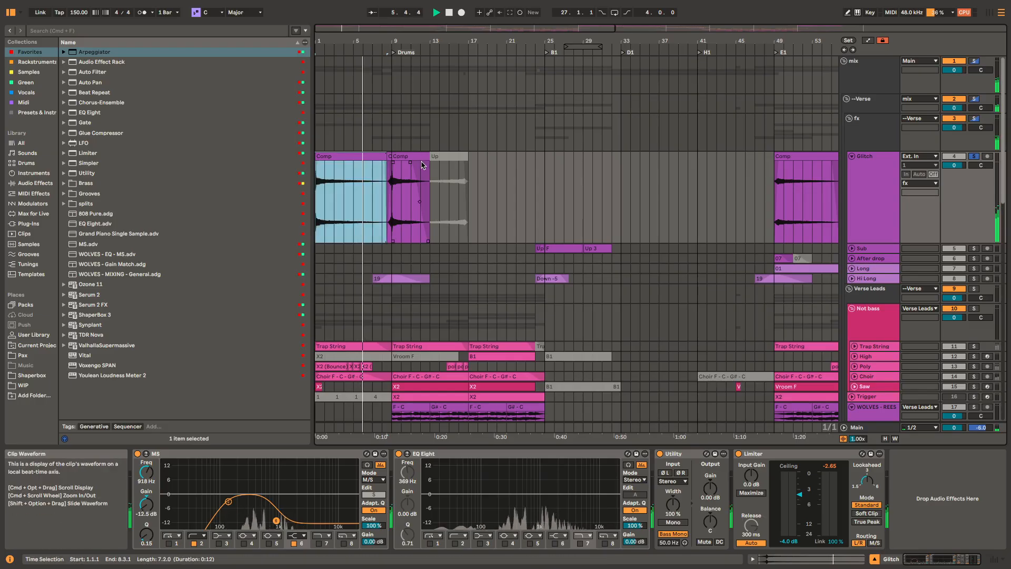
left_click(422, 165)
scroll(400, 189, "right", 10)
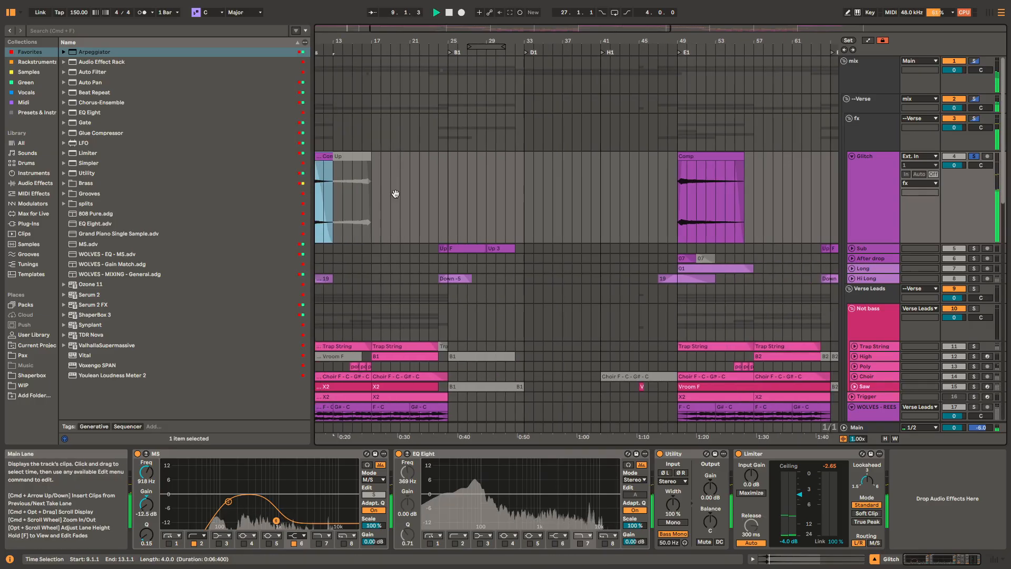
left_click(515, 163)
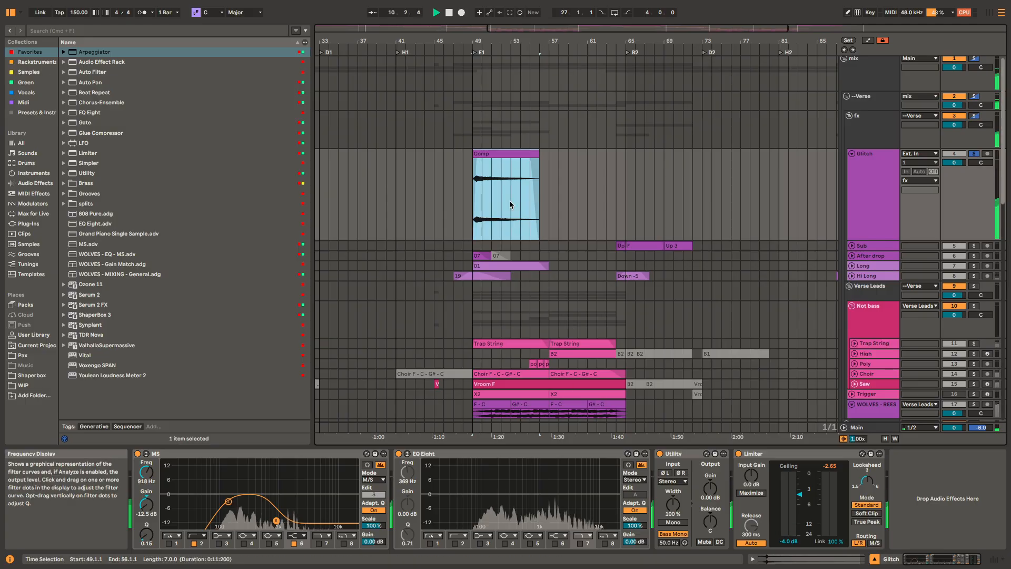
Step: Unfold and solo the Sub track, play its F clip from bar 25, and look at the matching clips around bar 65
left_click_drag(509, 200, 896, 181)
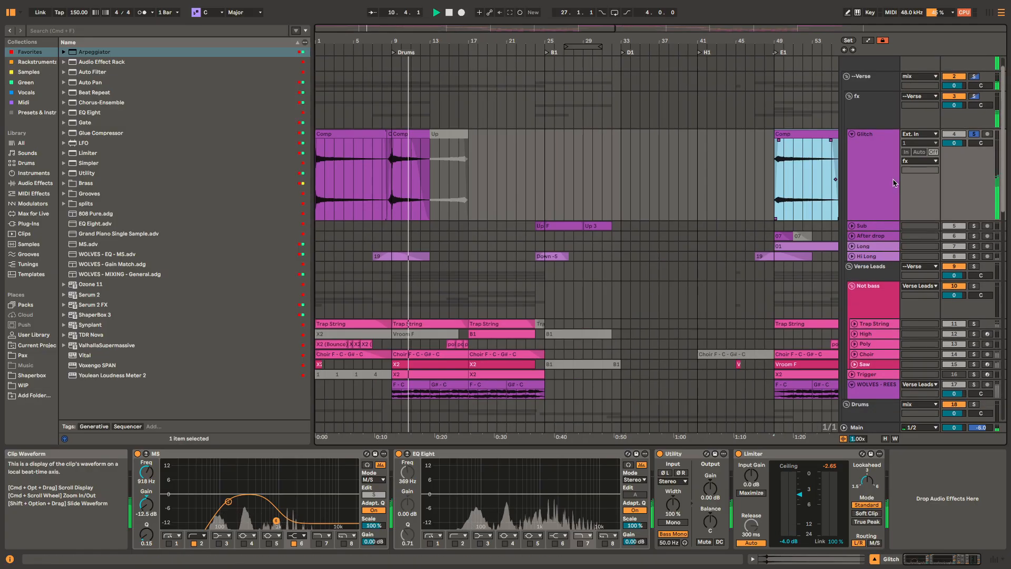
scroll(556, 225, "up", 1)
key("space")
left_click(560, 225)
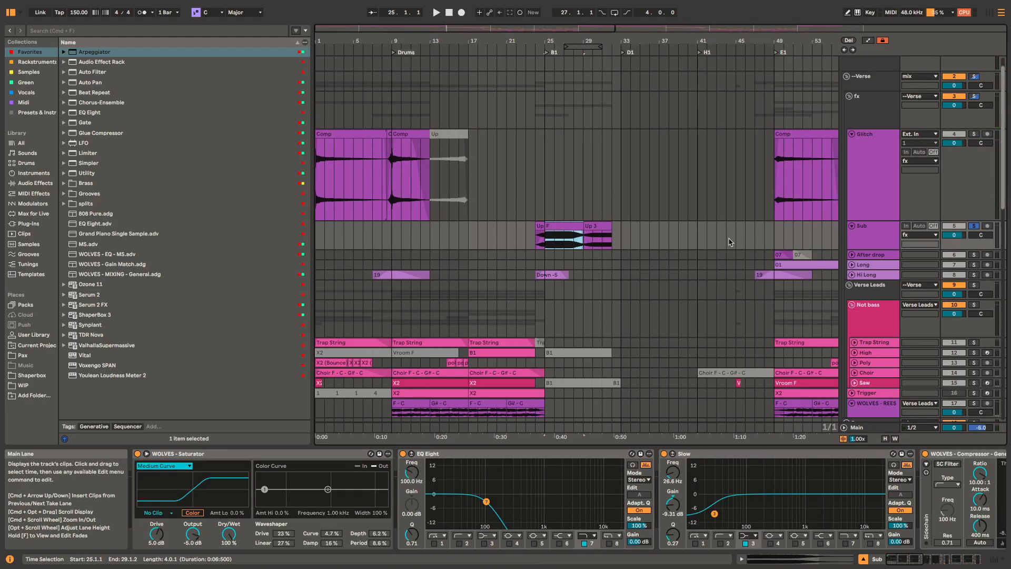
key("space")
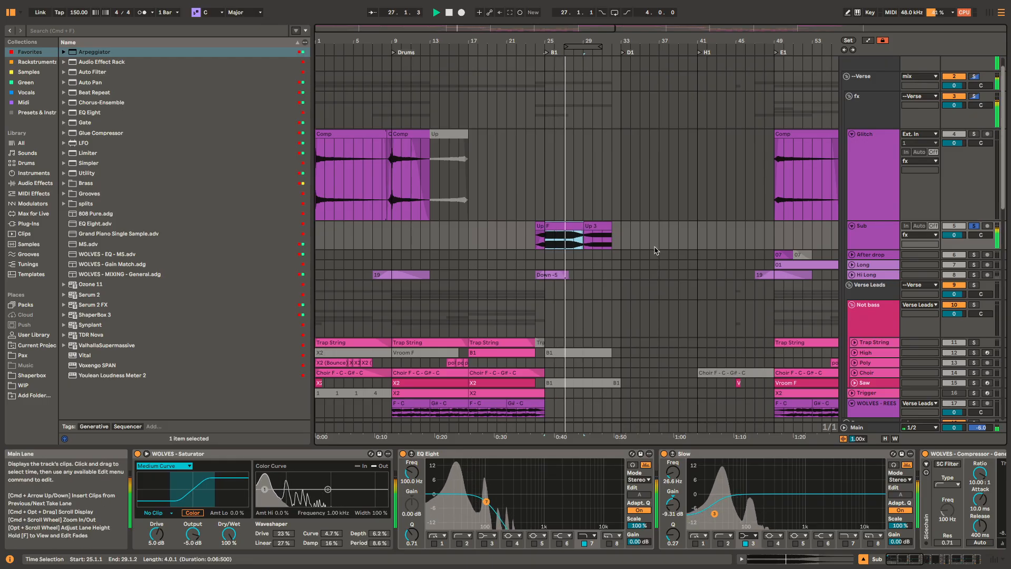
left_click_drag(622, 235, 398, 239)
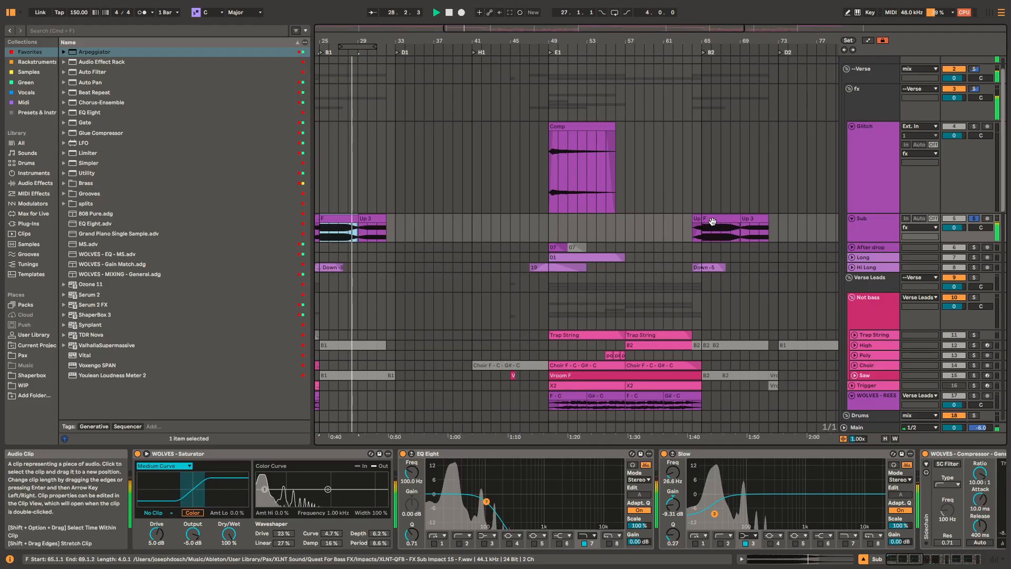
left_click_drag(549, 226, 622, 214)
Step: Expand and solo the After drop track and play its first 07 clip from bar 49
scroll(631, 231, "up", 5)
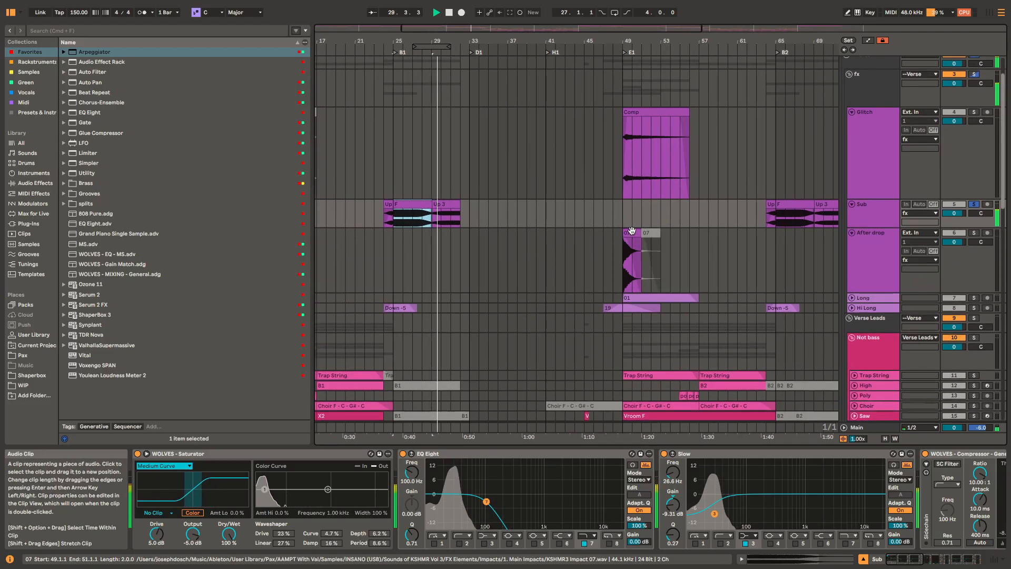
left_click(632, 232)
key("space")
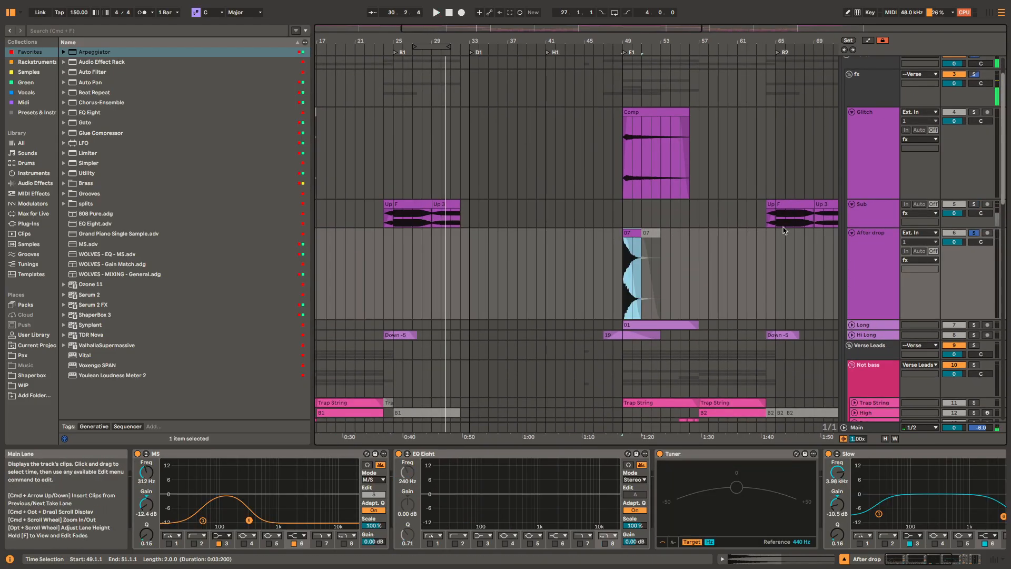
key("space")
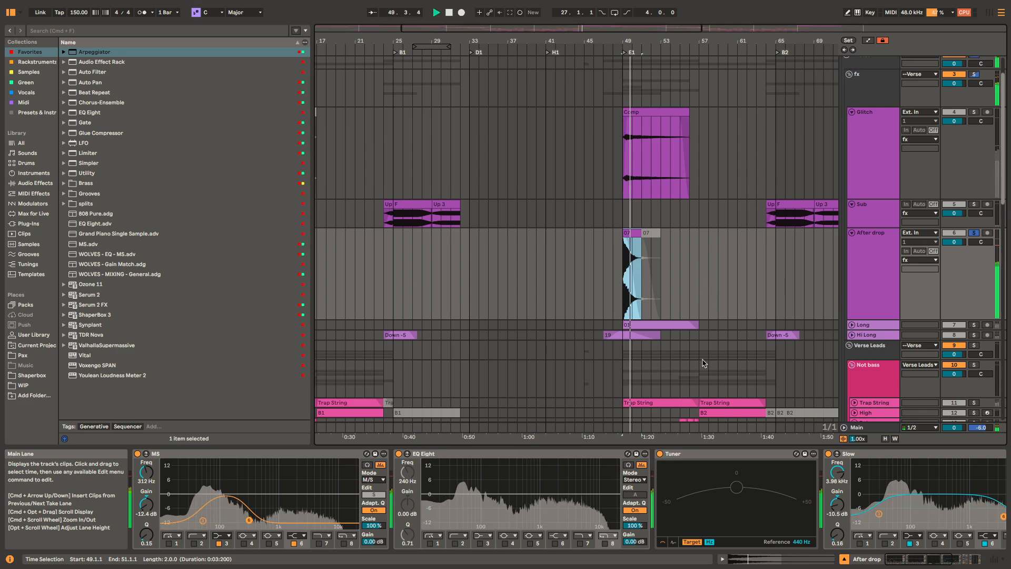
Step: Select the 01 clip at bar 49 on the Long track, and expand and solo that track
scroll(672, 318, "down", 3)
left_click(679, 274)
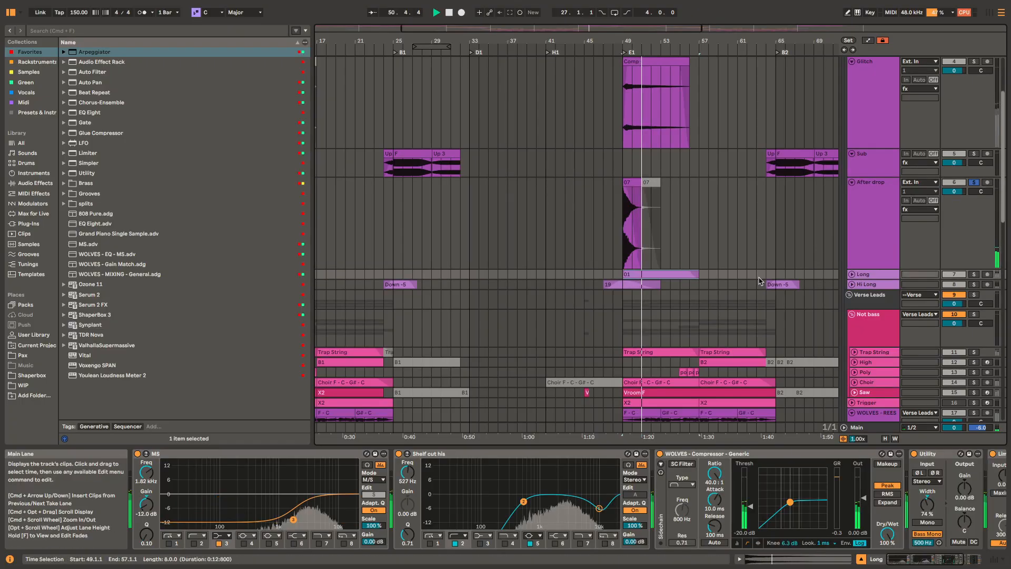
scroll(708, 280, "up", 4)
scroll(697, 271, "down", 3)
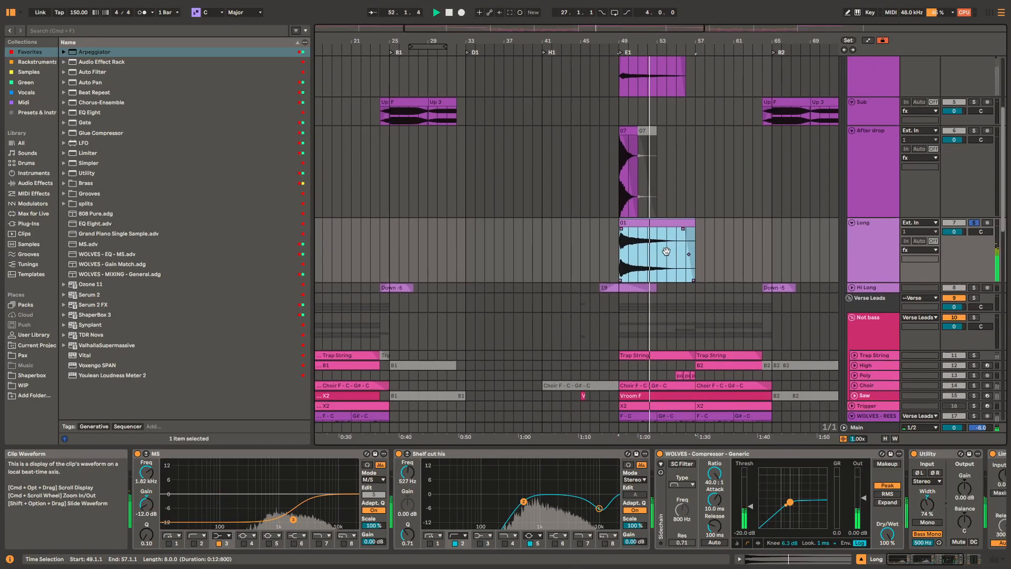
Step: Select the 19 clip at bar 47 on the Hi Long track, solo the track and play the clip across the bar 49 transition
left_click(645, 278)
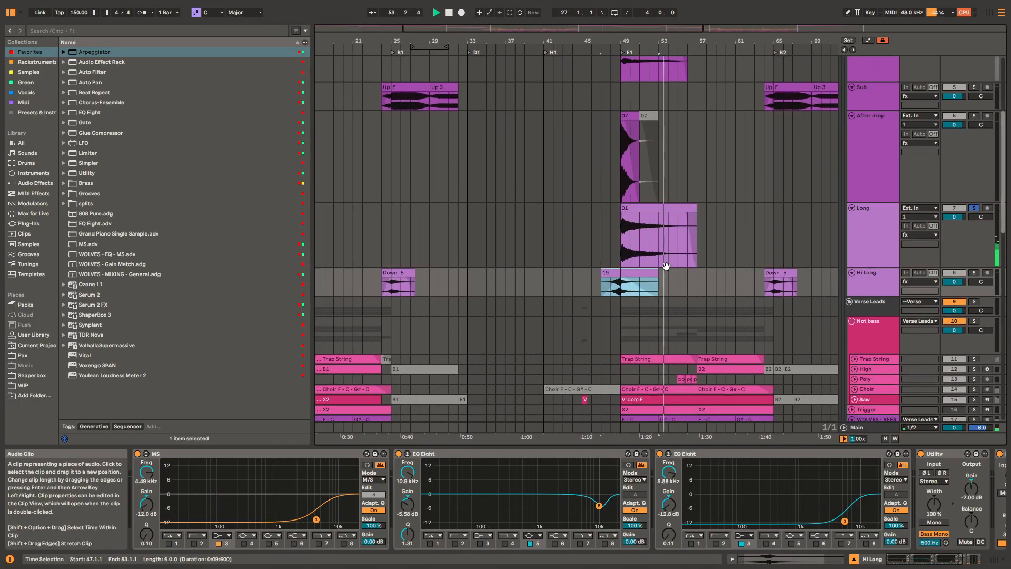
scroll(692, 239, "down", 3)
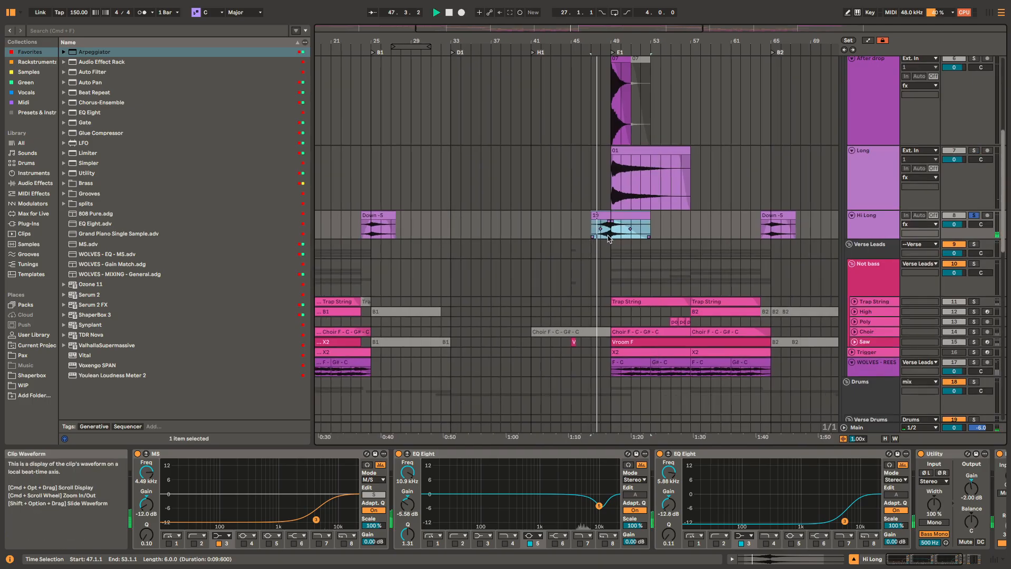
scroll(608, 242, "up", 5)
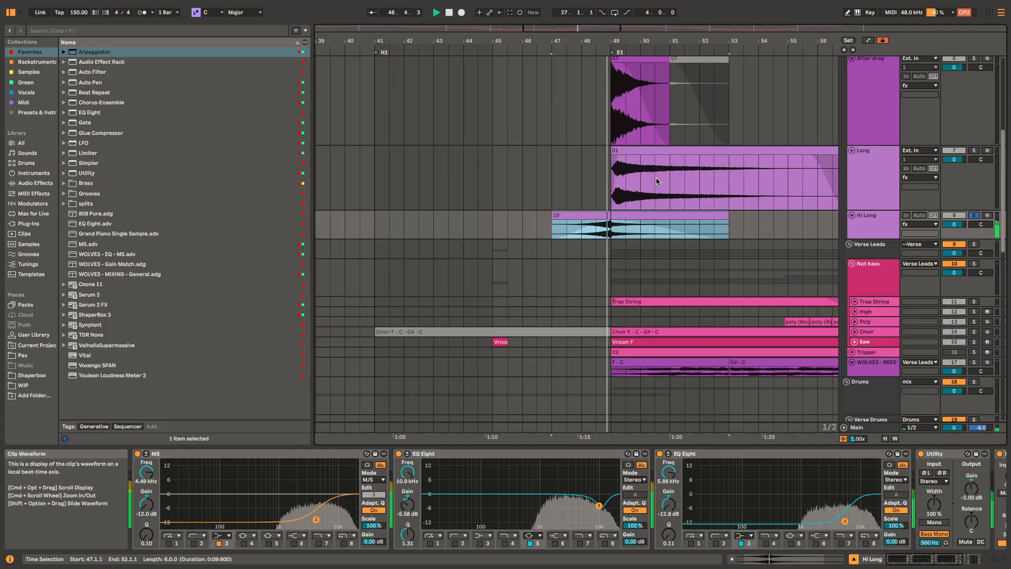
scroll(588, 238, "down", 8)
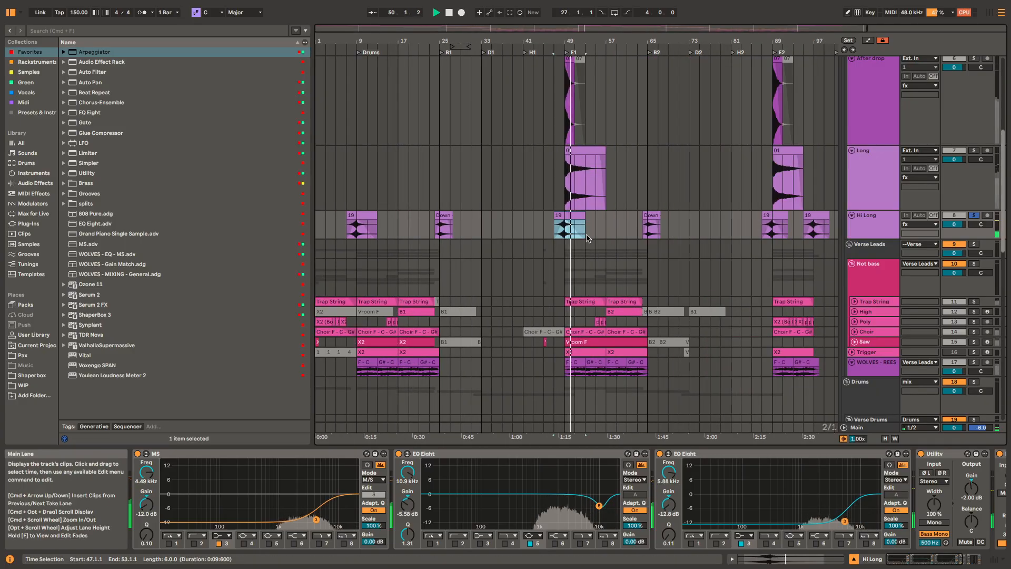
scroll(685, 233, "up", 1)
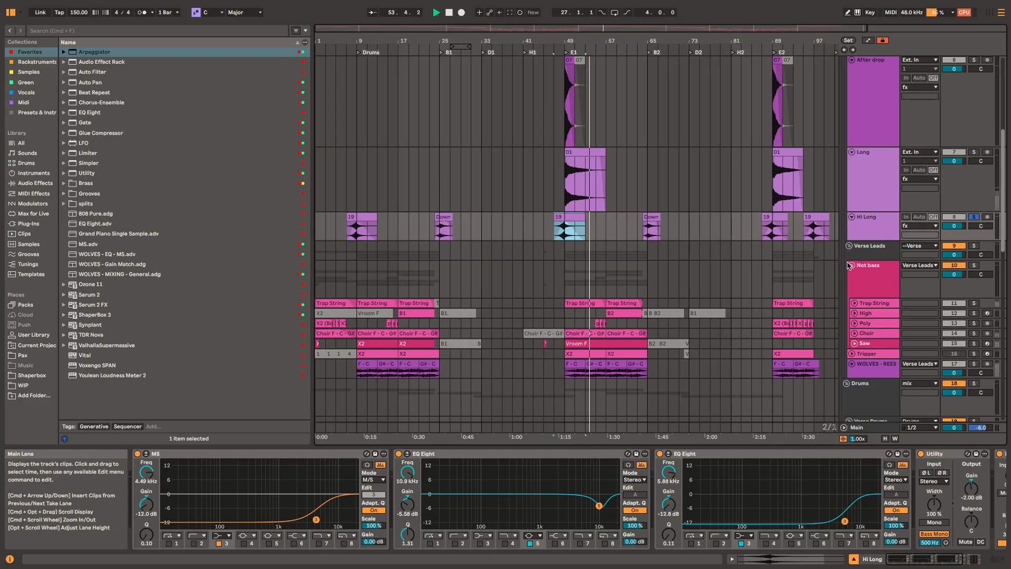
Step: Fold the expanded fx tracks and select the Not bass group to show its effect chain
scroll(762, 295, "up", 5)
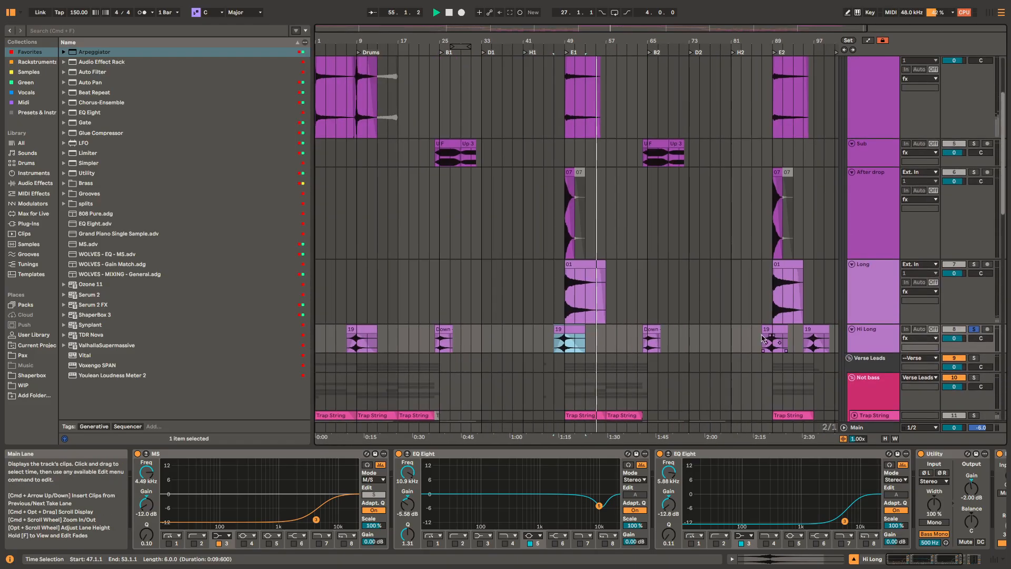
left_click_drag(730, 330, 725, 111)
key("u")
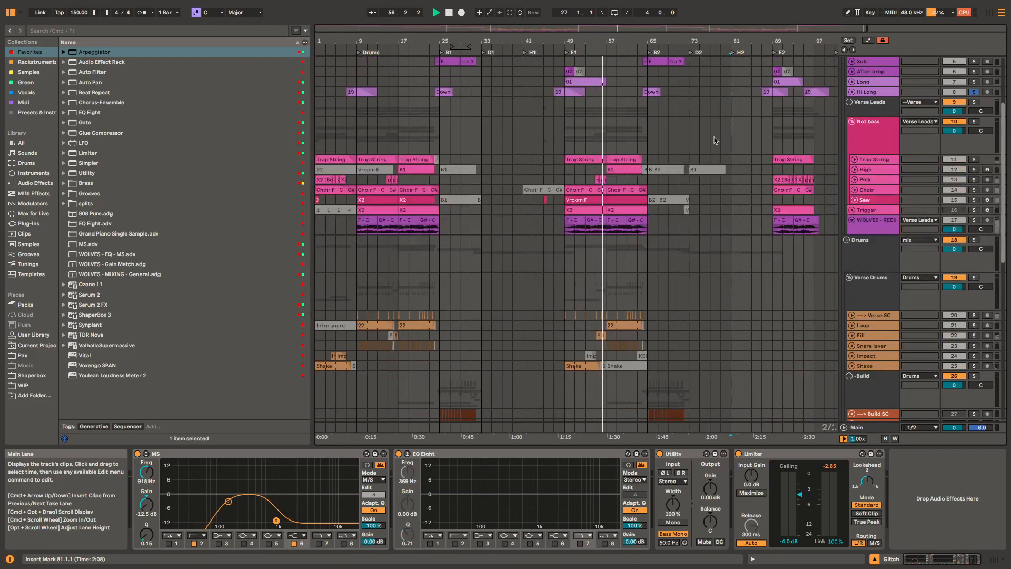
left_click(880, 139)
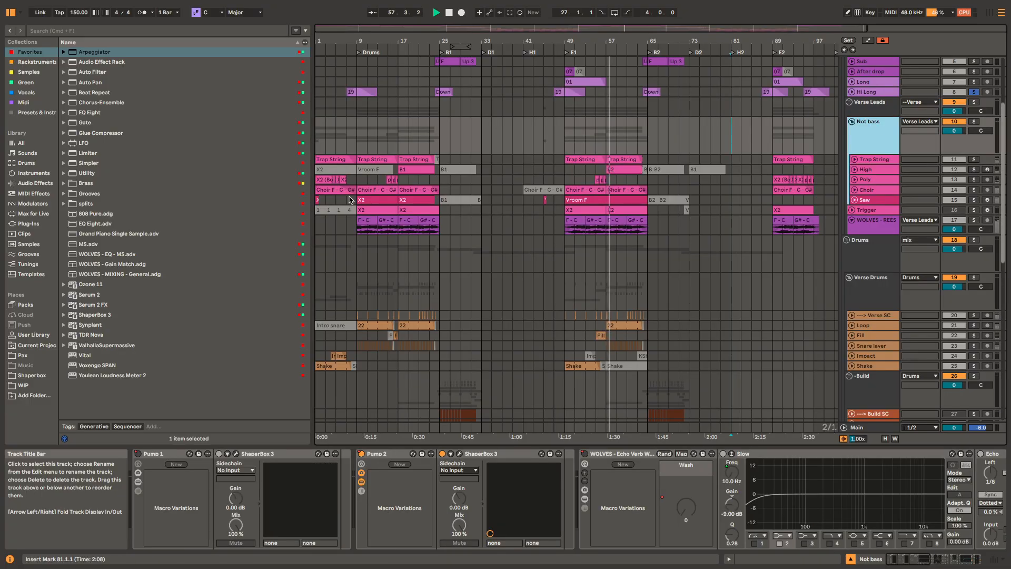
Step: Unfold and solo the Trap String track and play its first clip from bar 1
key("space")
left_click(338, 160)
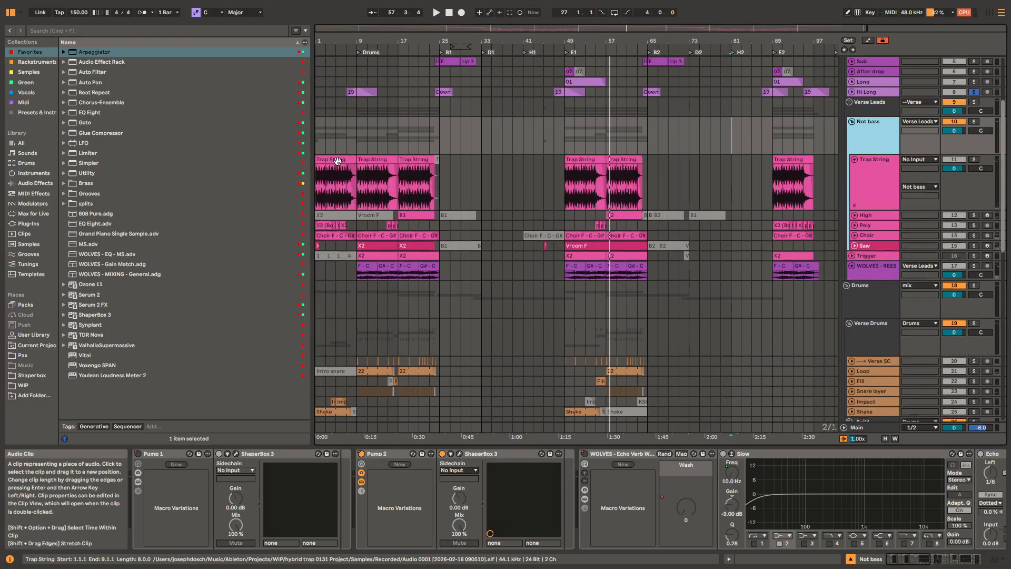
left_click(338, 161)
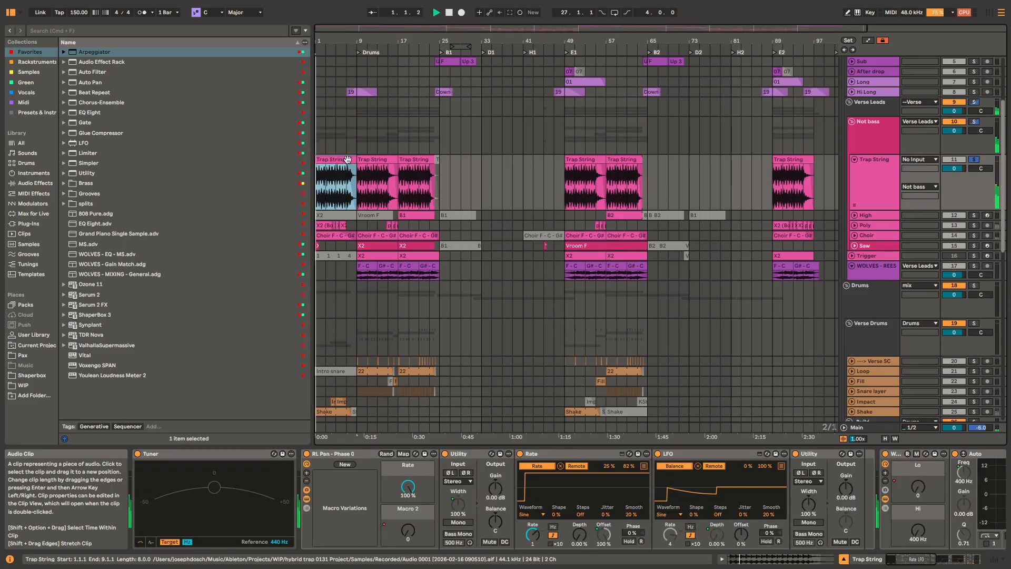
scroll(506, 175, "up", 5)
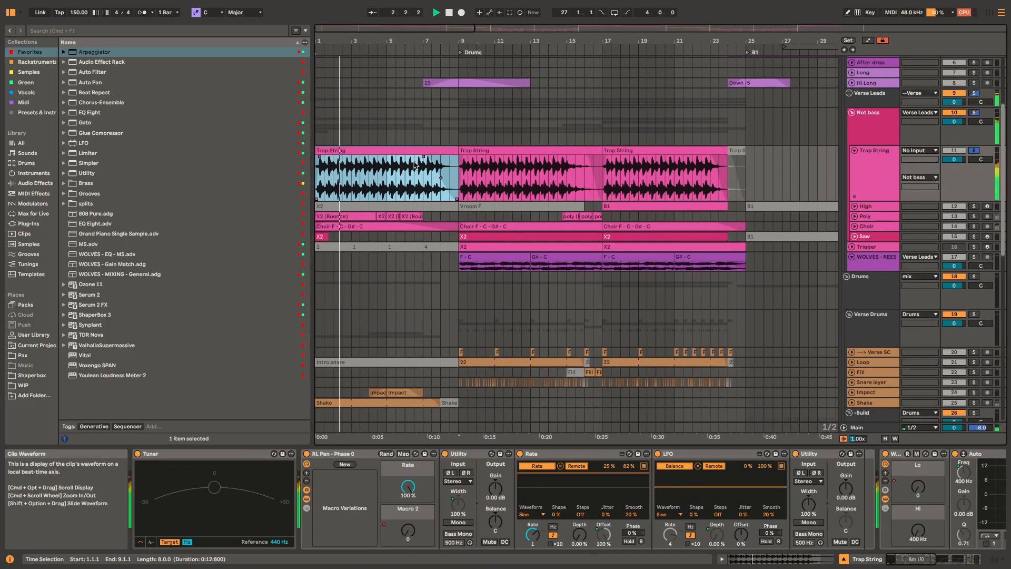
scroll(485, 207, "up", 3)
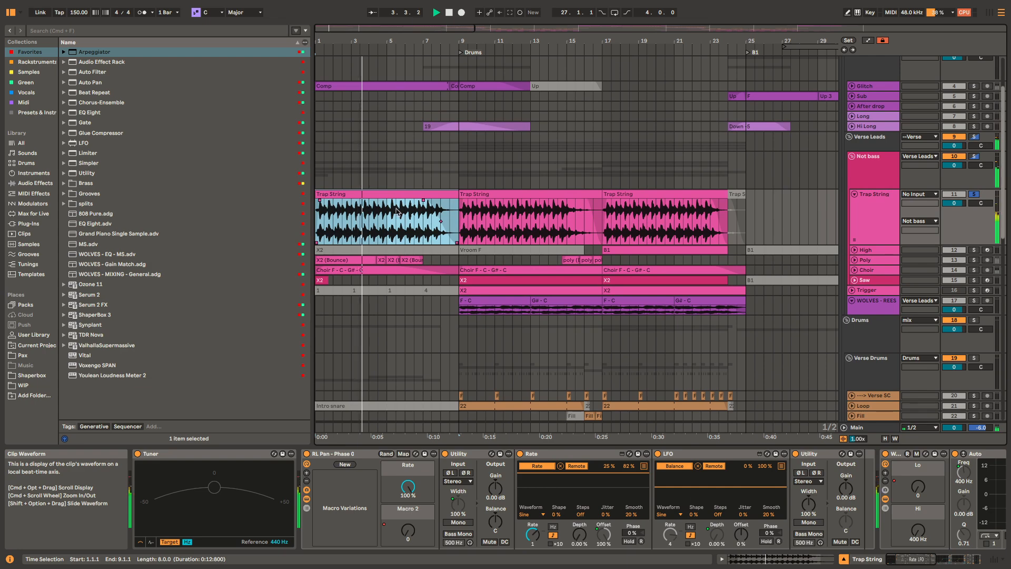
Step: Replay the Trap String clip from bar 1 and view the track's effect chain through to the Clip limiter
key("space")
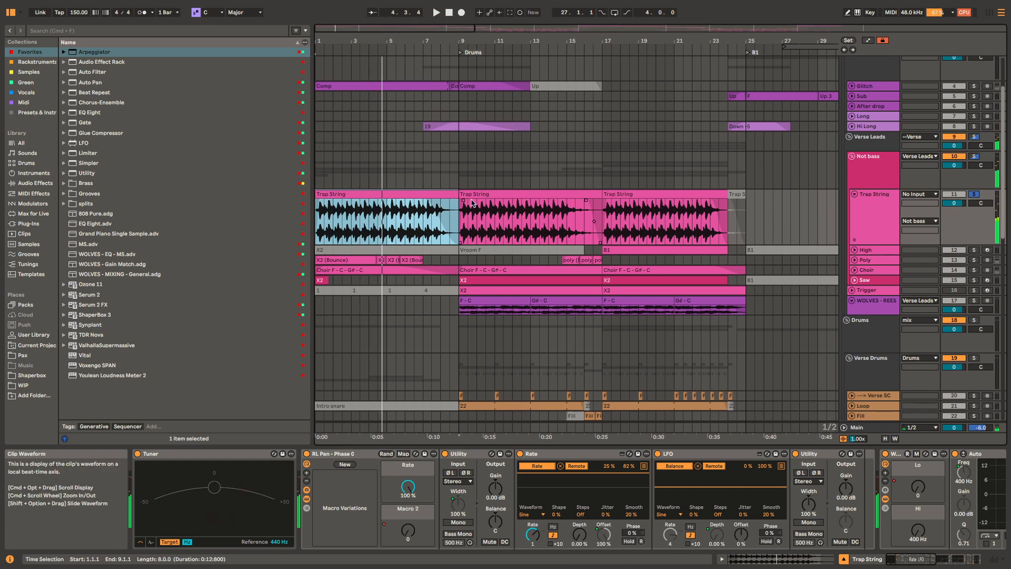
key("space")
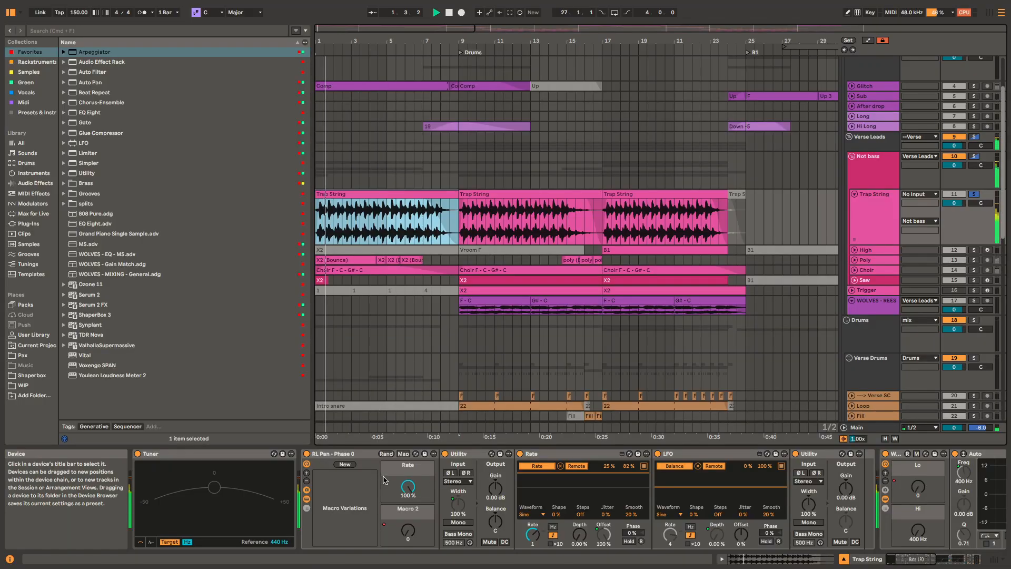
scroll(384, 479, "right", 10)
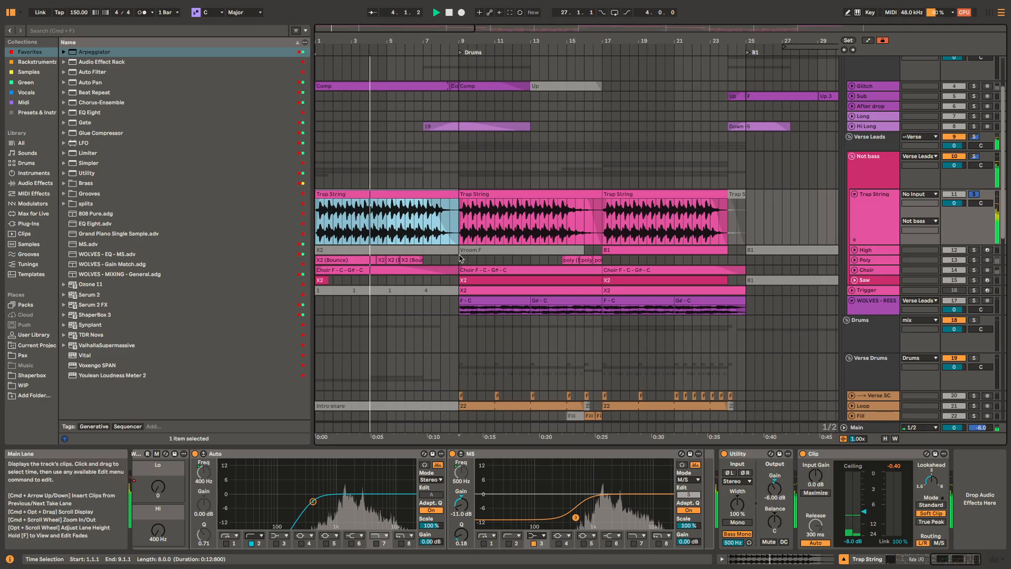
Step: Unfold the Poly track, play its first X2 (Bounce) clip soloed from bar 1, and hear it with the other tracks
scroll(432, 260, "up", 3)
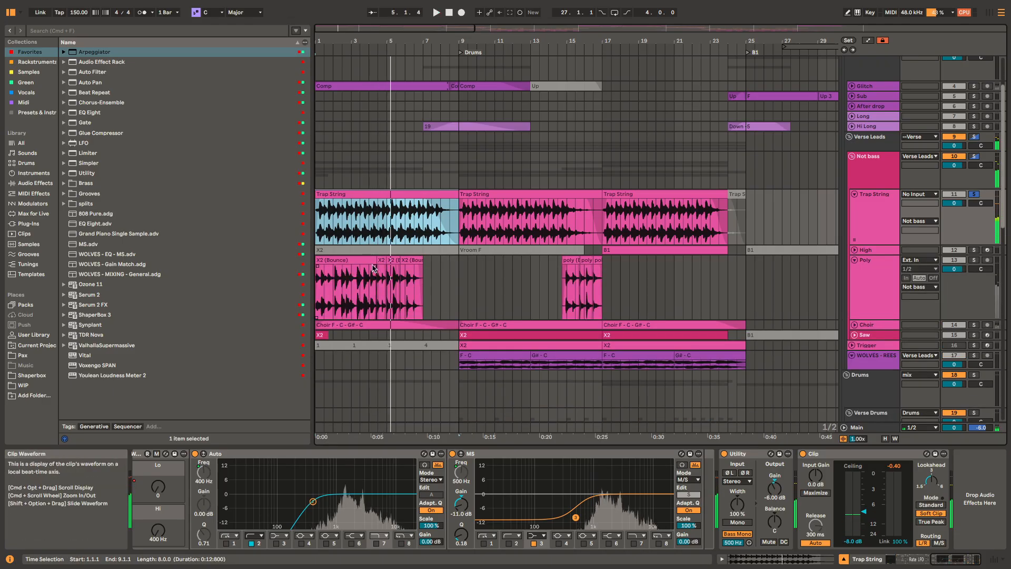
left_click(408, 264)
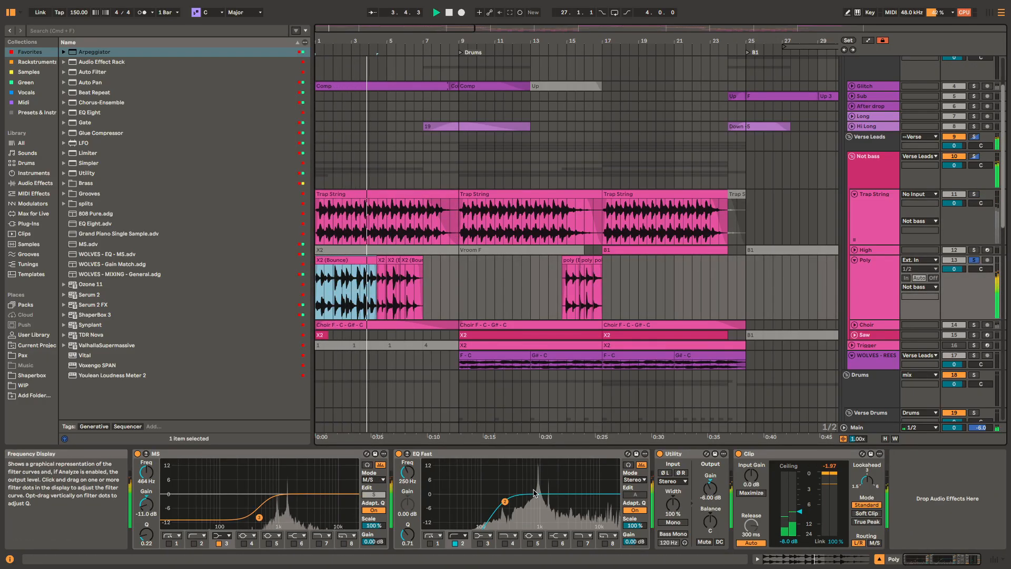
key("space")
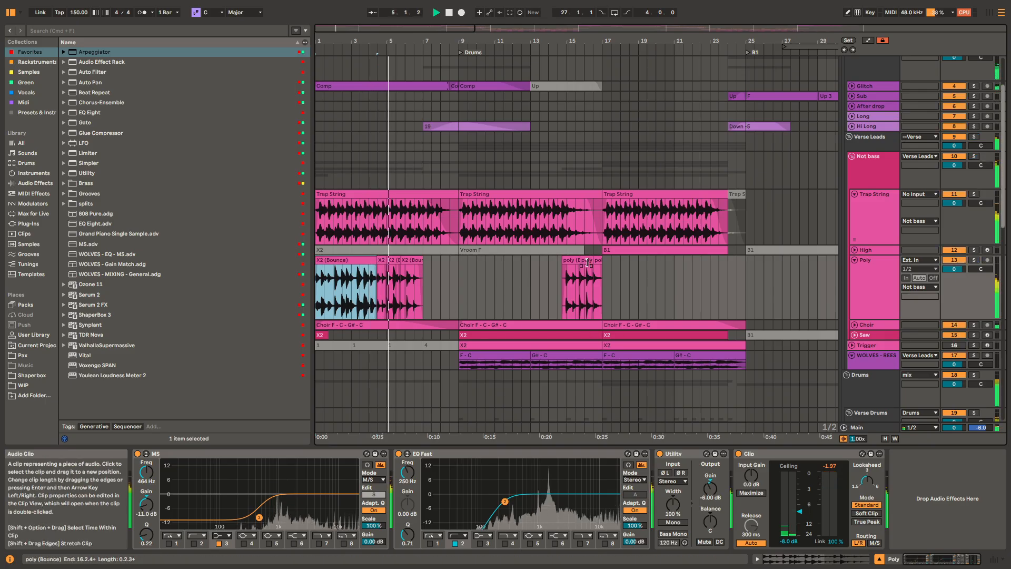
Step: Play the poly (Bounce) clips leading up to bar 17 and select bars 15 to 17 on the Poly track
left_click(572, 261)
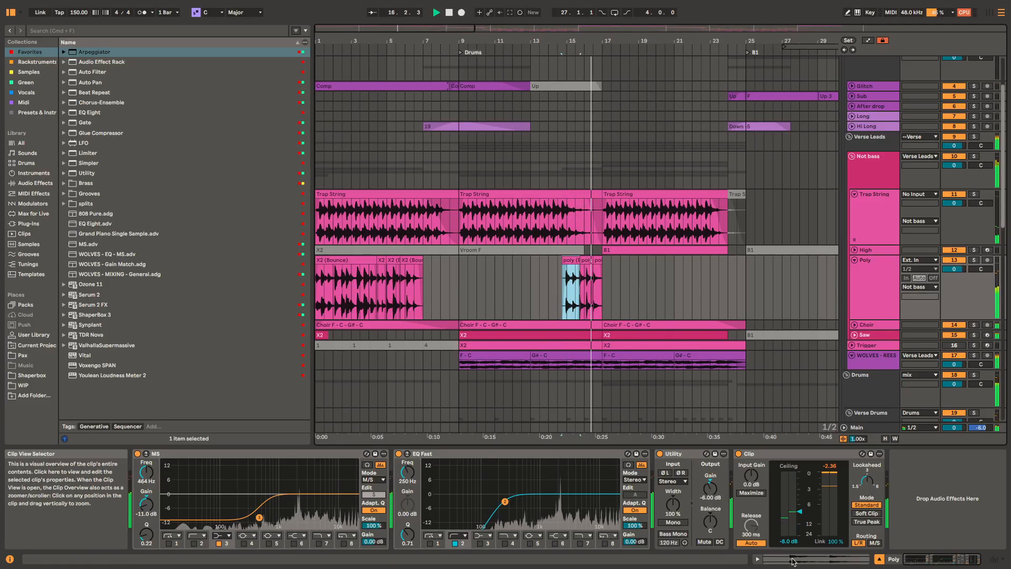
key("space")
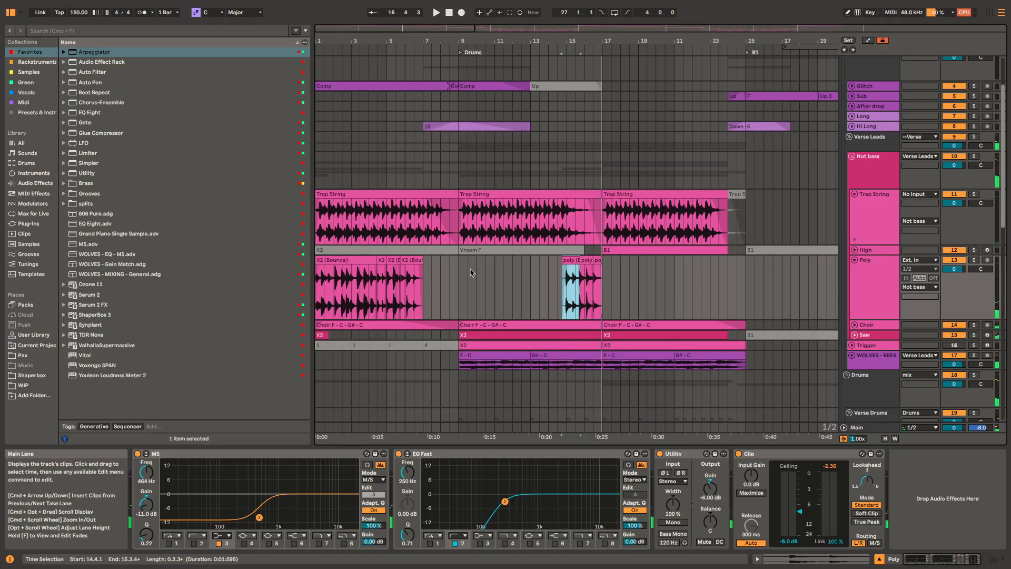
scroll(578, 285, "up", 5)
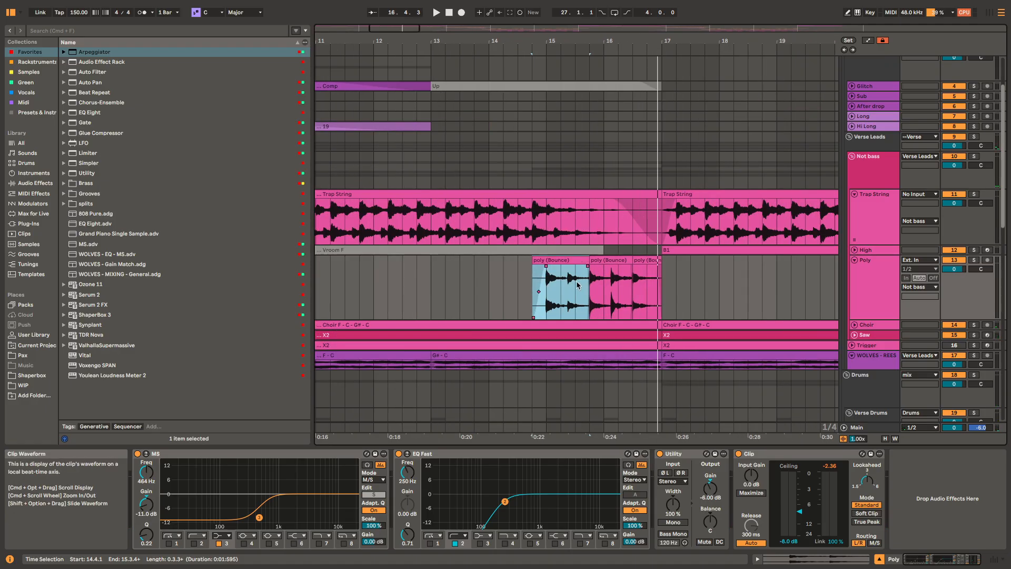
left_click_drag(663, 290, 538, 297)
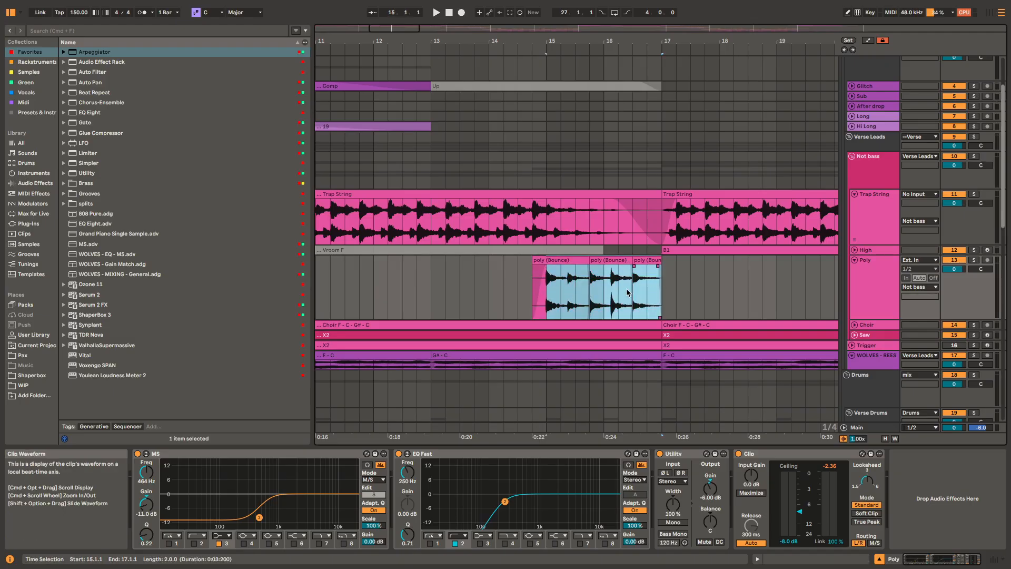
Step: Unfold the Choir track, select its first Choir F - C - G# - C clip and play it from bar 1
scroll(628, 299, "down", 3)
scroll(648, 284, "down", 3)
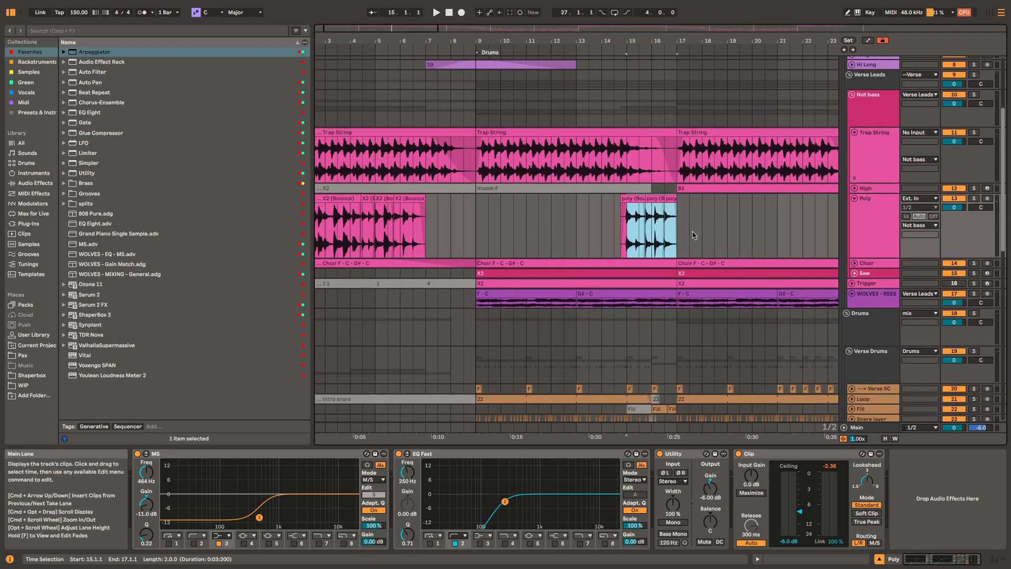
scroll(555, 263, "up", 3)
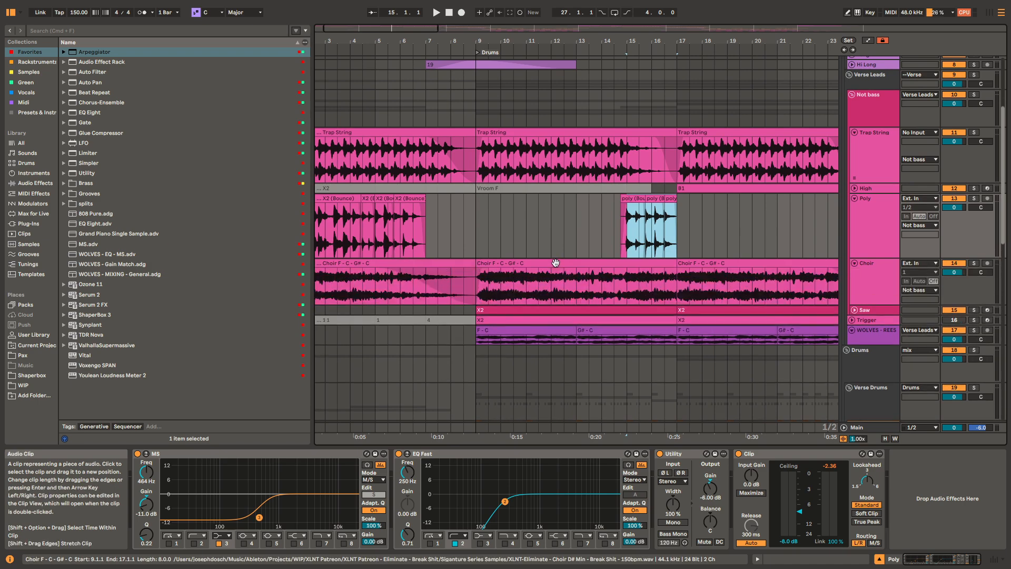
left_click(456, 264)
key("s")
key("space")
Step: View the Choir track's effect chain from EQ Fast past the reverb to the RL Pan rack during playback
left_click_drag(457, 265, 728, 244)
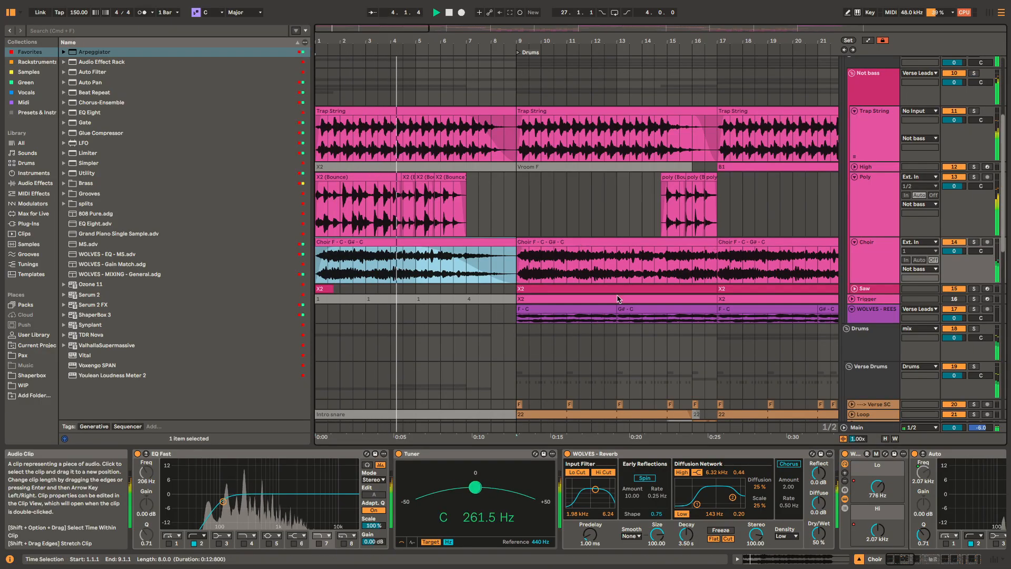
scroll(645, 504, "right", 10)
scroll(645, 504, "right", 4)
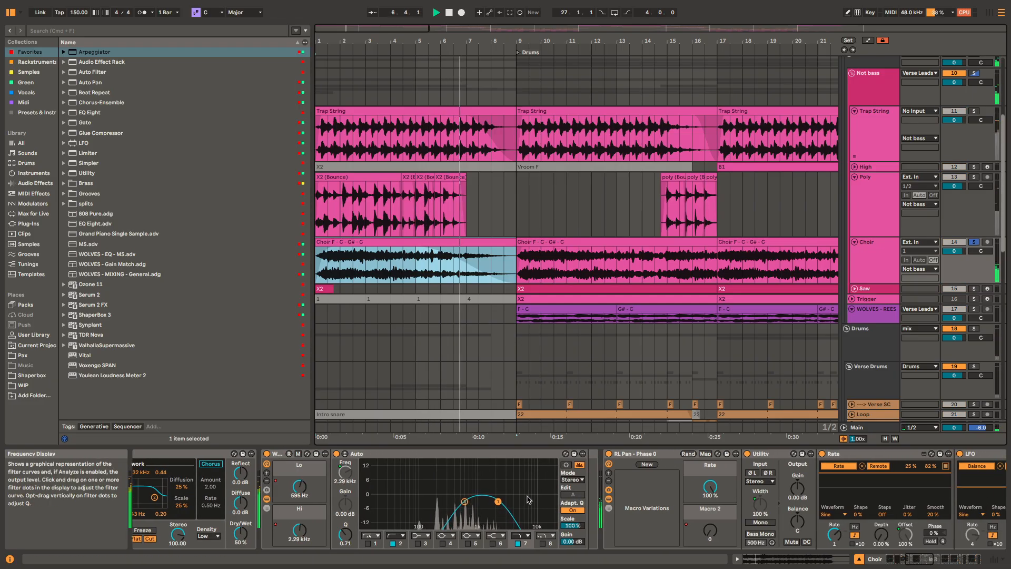
Step: Select the second Choir F - C - G# - C clip and play it soloed from bar 9
left_click(626, 273)
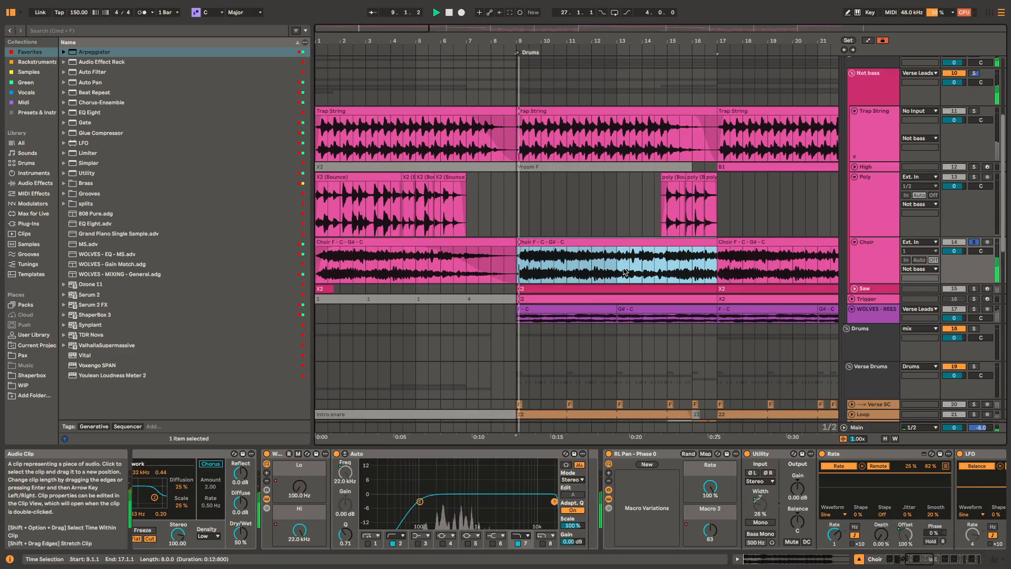
scroll(500, 261, "right", 4)
scroll(500, 261, "down", 1)
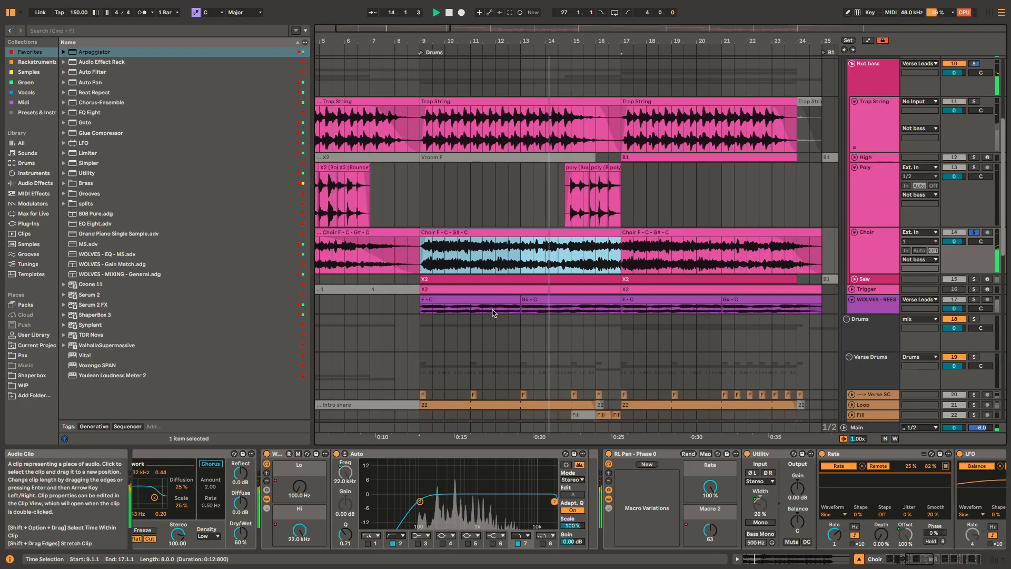
Step: Play the first F - C clip of the WOLVES - REESE track soloed from bar 9, and stop playback
left_click(507, 299)
left_click(500, 278)
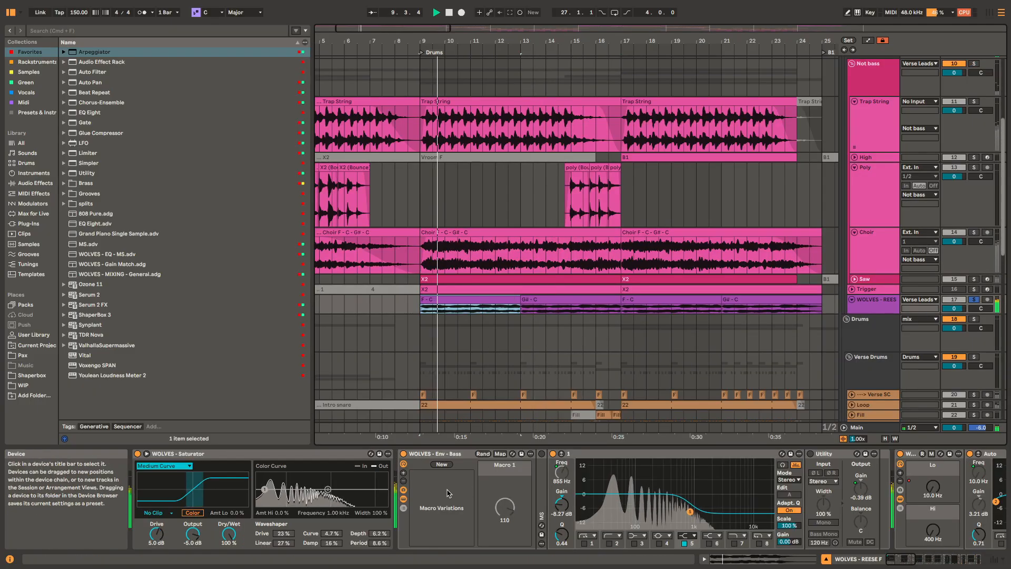
key("space")
Step: Unfold the Saw track, select its first X2 MIDI clip and play it soloed from bar 9
scroll(498, 279, "up", 3)
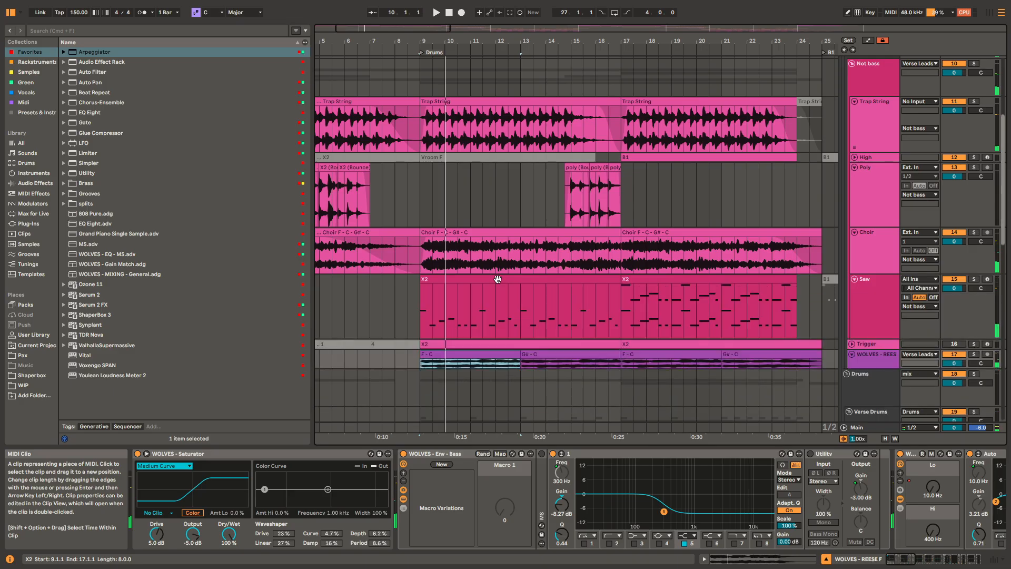
left_click(508, 280)
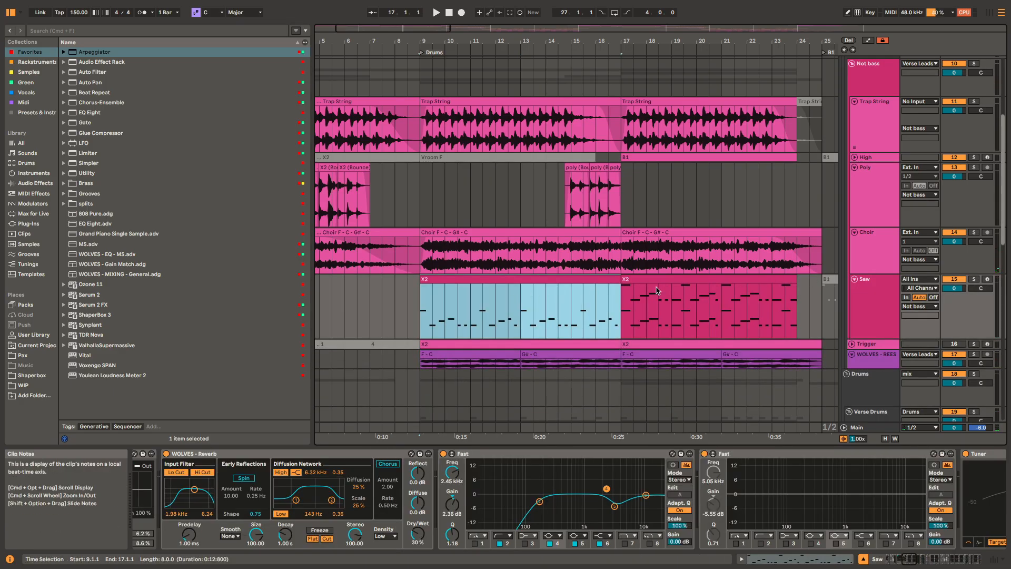
key("space")
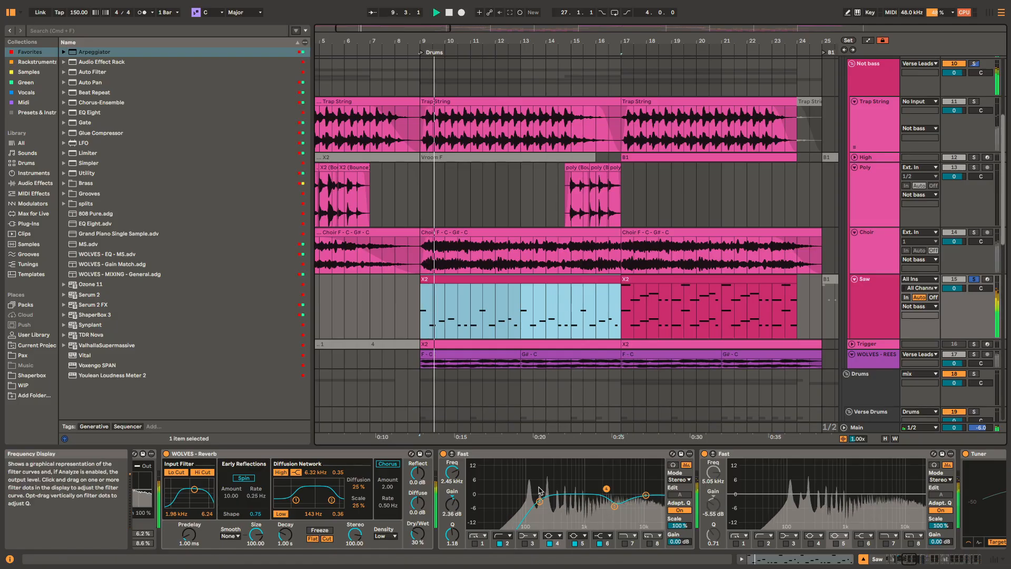
Step: Open the Saw track's Serum 2 instrument, view its oscillator and FX pages during playback, and close the plugin window
scroll(767, 485, "up", 5)
scroll(767, 486, "up", 5)
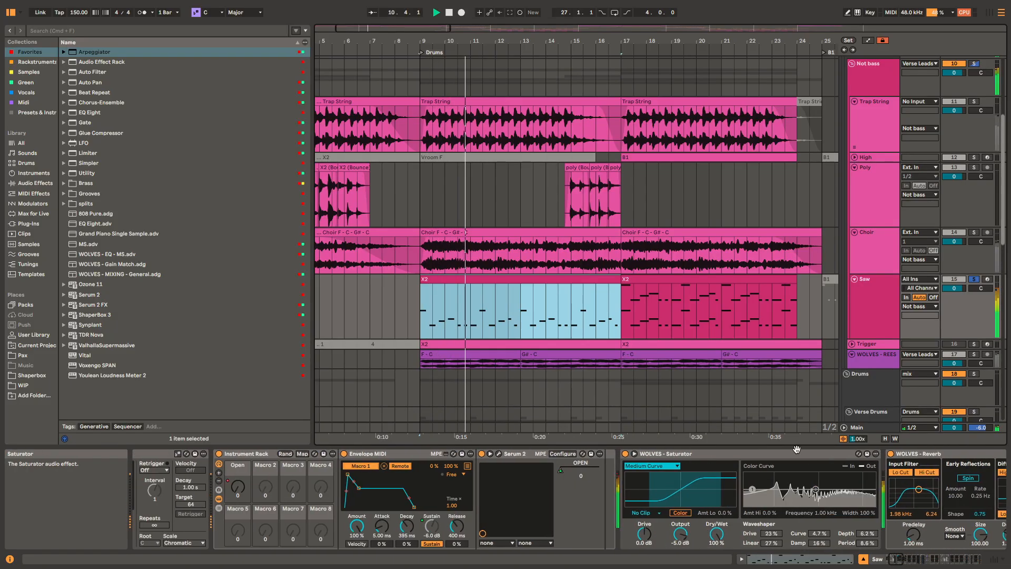
left_click(500, 455)
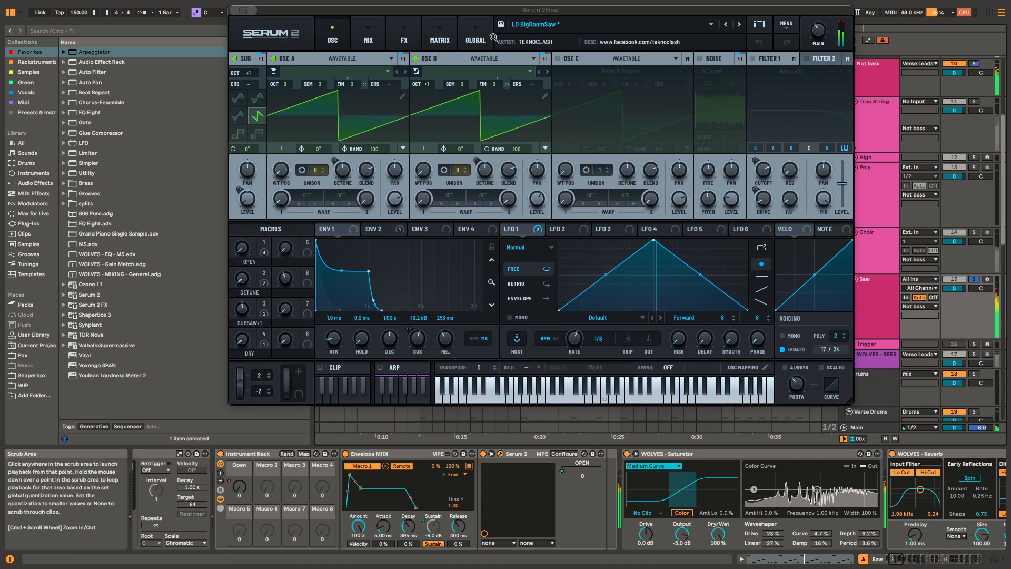
left_click(410, 40)
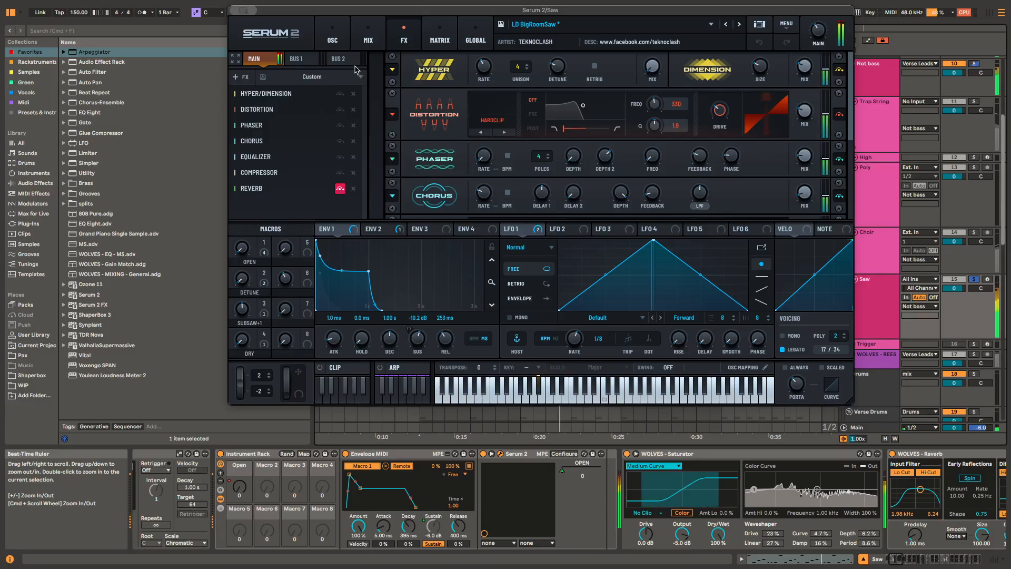
left_click(248, 11)
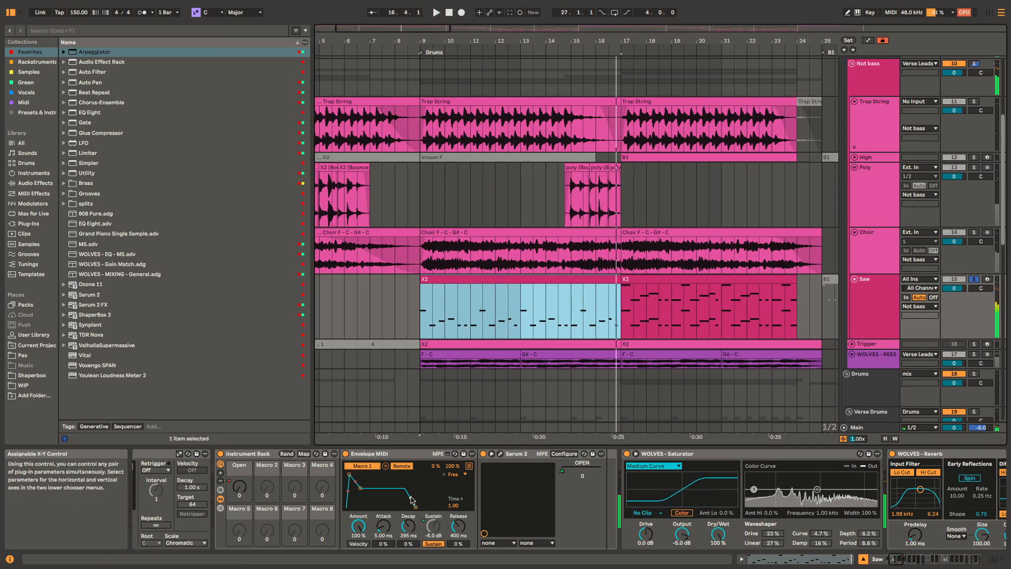
Step: Examine the start of the Saw track's device chain, from the Arpeggiator and Instrument Rack through Envelope MIDI to the Saturator
scroll(412, 501, "left", 5)
left_click(390, 454)
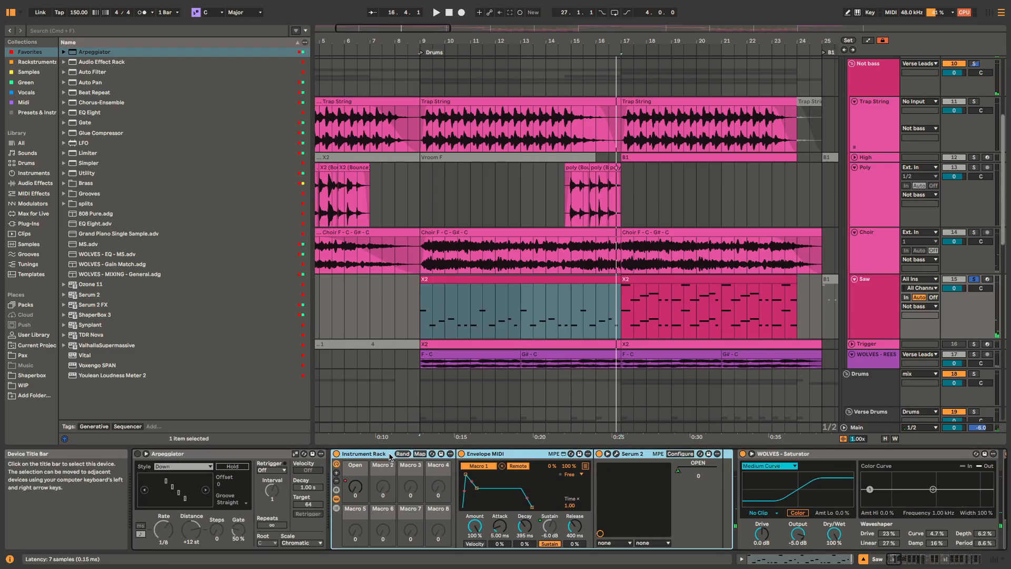
left_click(497, 454)
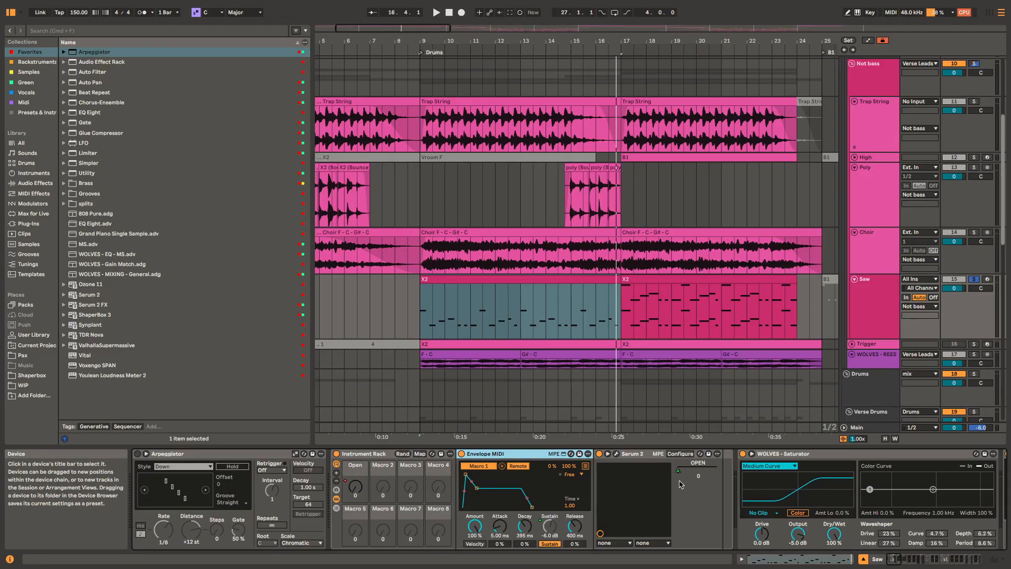
scroll(898, 464, "right", 3)
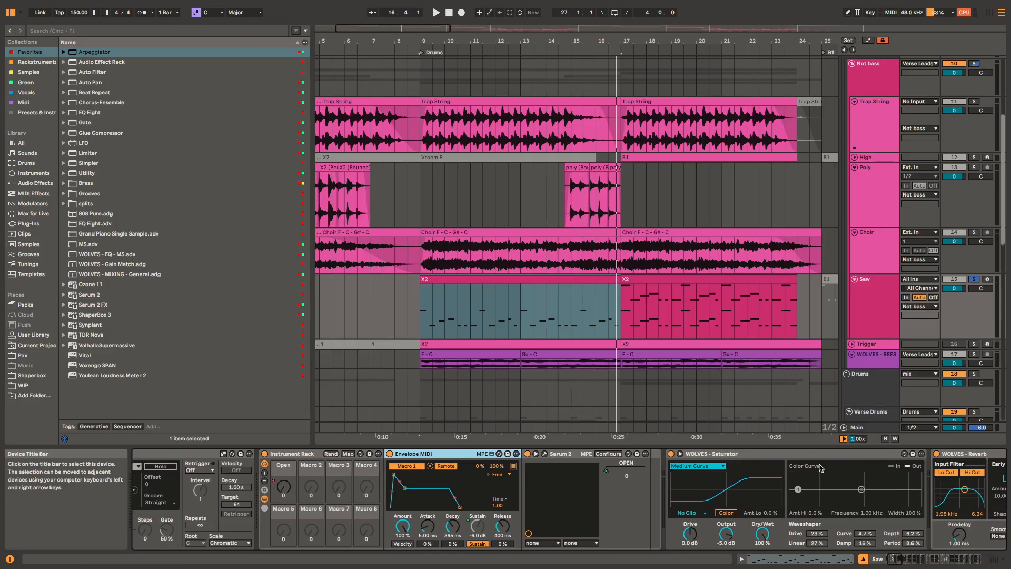
left_click(820, 456)
Step: Inspect the Saw track's effects from the Saturator past the reverb, EQs and multiband compressor to the LR Pan rack, and start playback
scroll(820, 459, "right", 3)
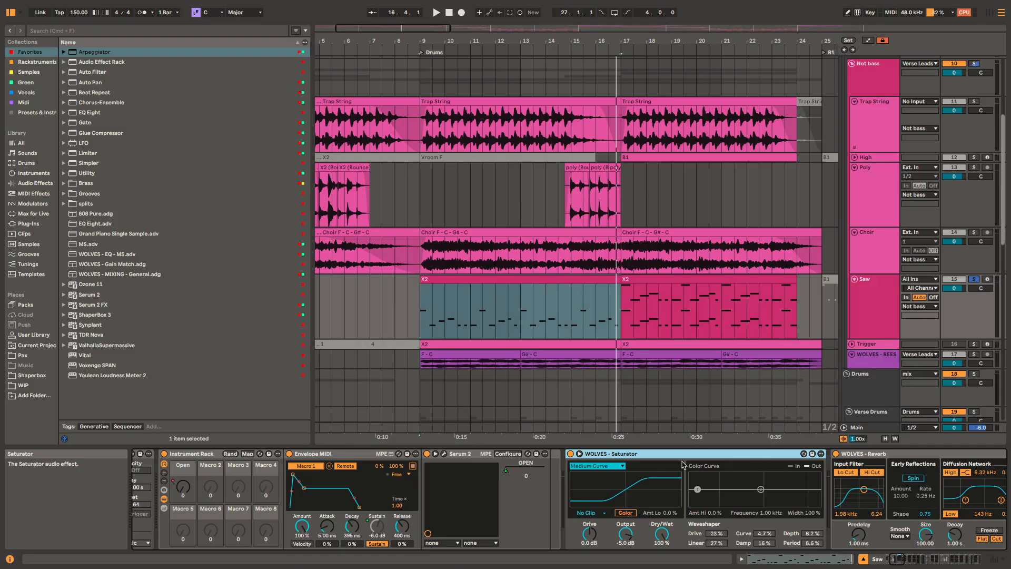
scroll(754, 465, "right", 10)
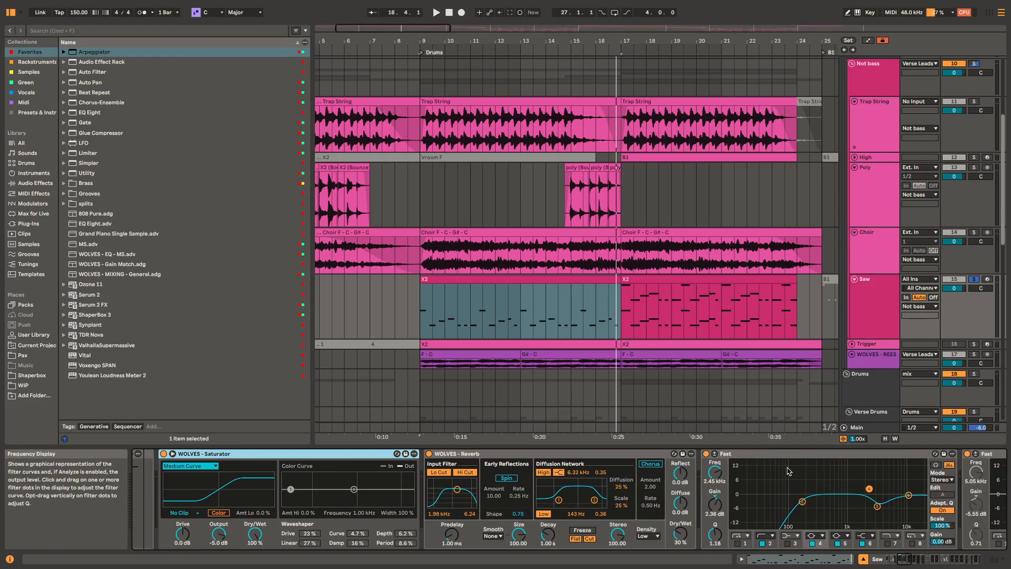
scroll(788, 470, "right", 5)
scroll(655, 494, "right", 11)
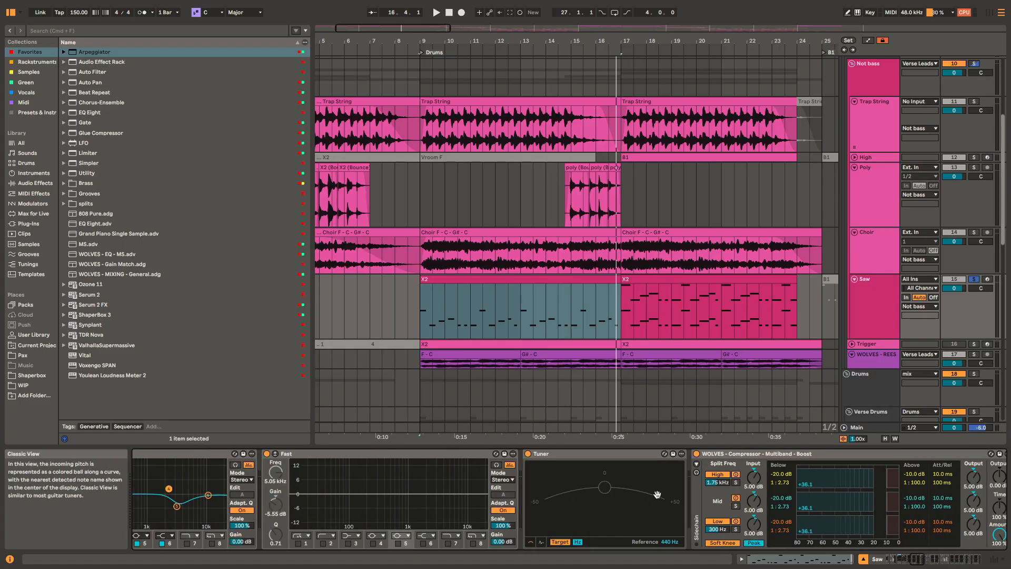
scroll(657, 494, "right", 10)
scroll(922, 500, "right", 7)
scroll(893, 497, "right", 6)
key("space")
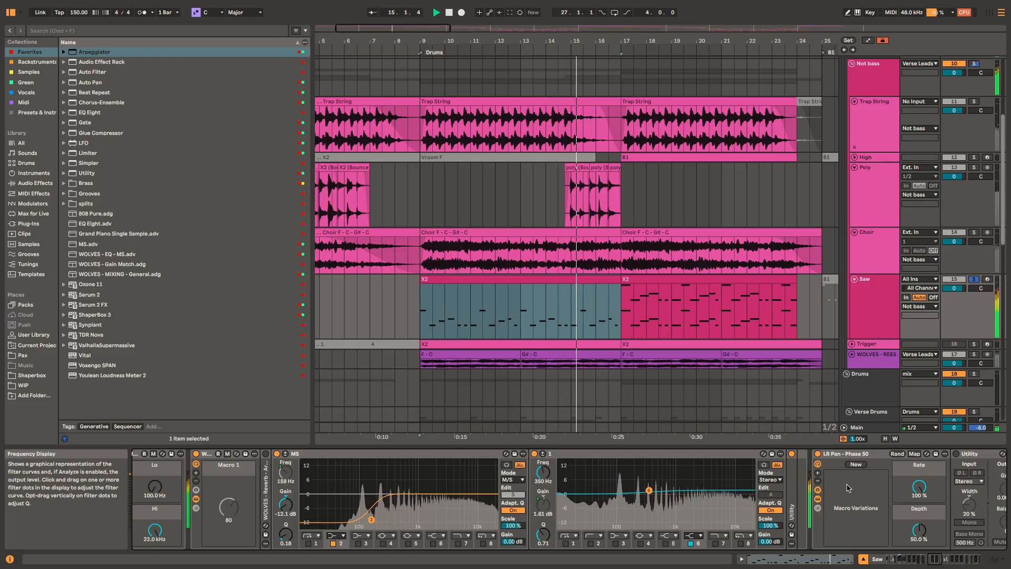
Step: Return to the Saw track's Saturator and Reverb and play the first X2 clip from bar 9 together with the other tracks
key("space")
scroll(672, 464, "left", 5)
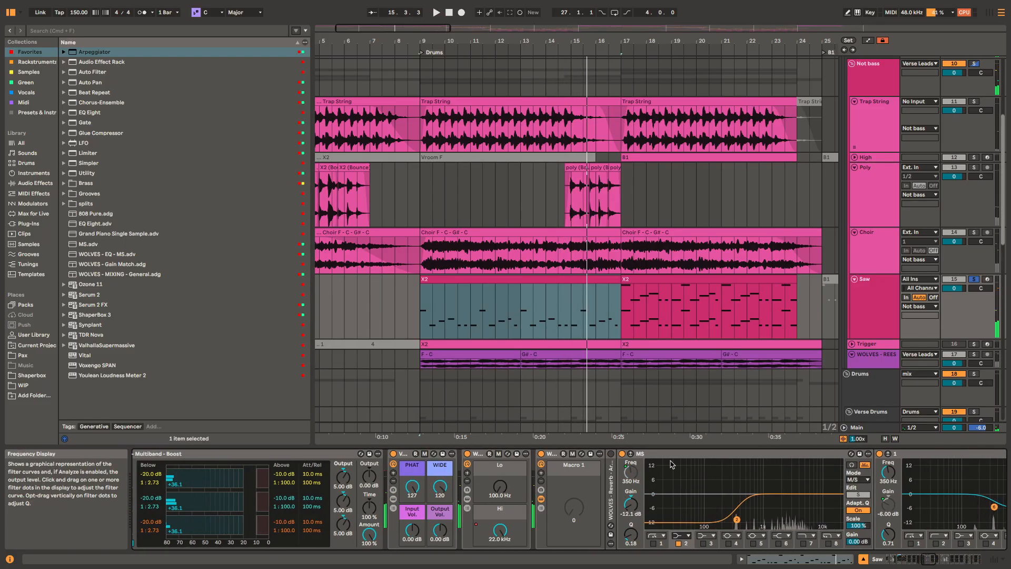
left_click_drag(671, 461, 1009, 448)
scroll(632, 466, "left", 10)
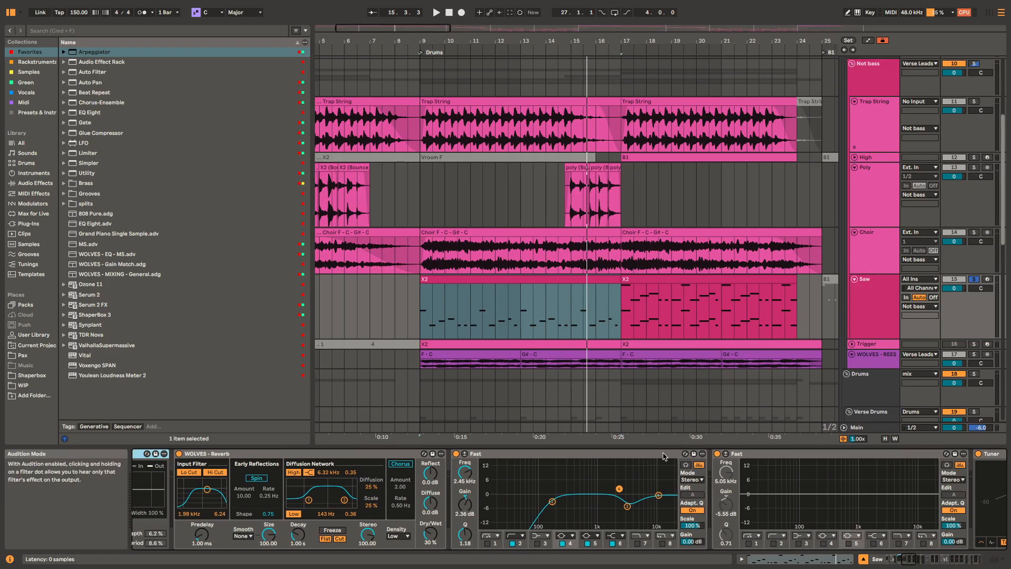
key("space")
scroll(598, 474, "left", 5)
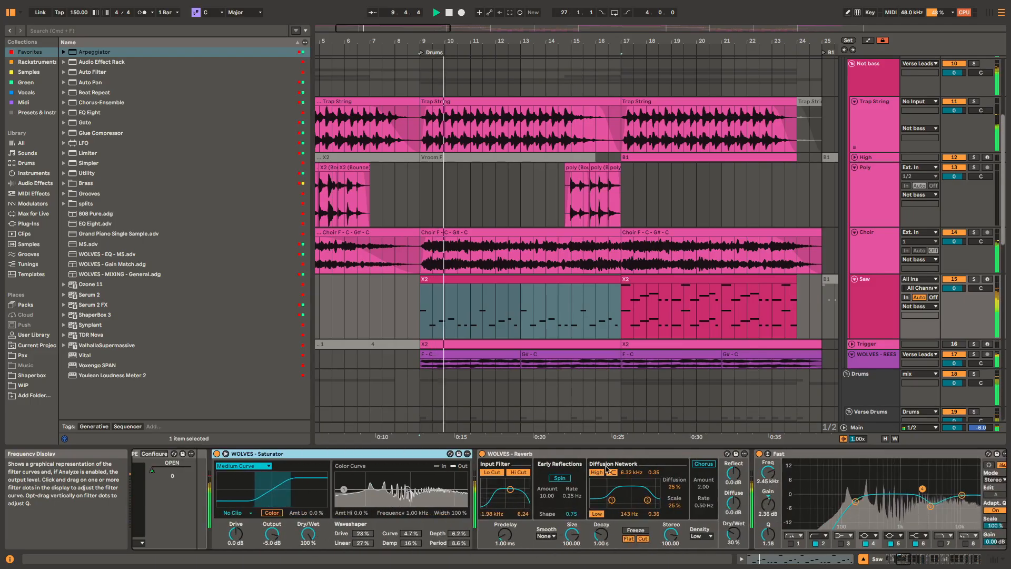
scroll(599, 461, "right", 1)
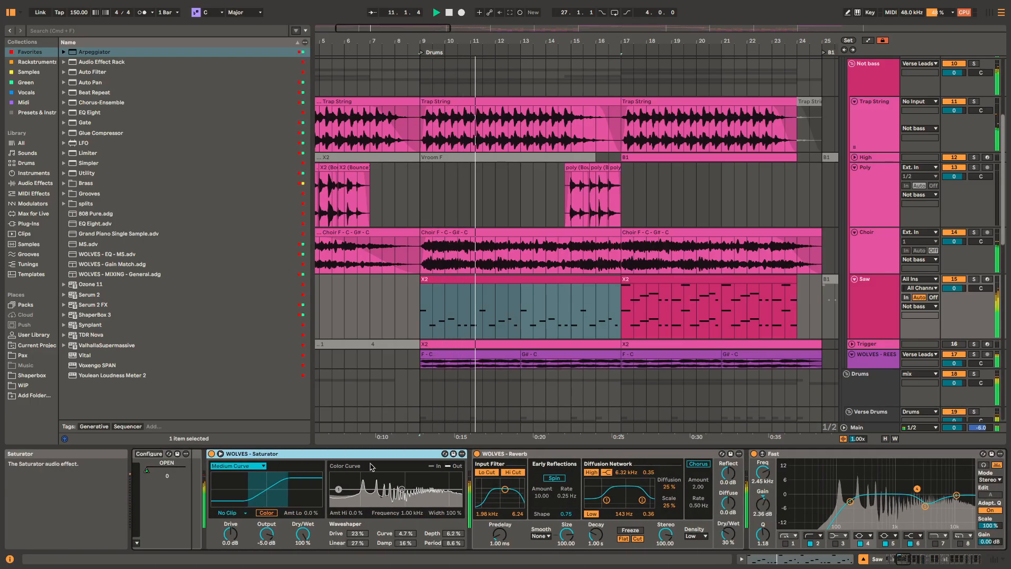
key("space")
Step: View the Saw chain from the multiband compressor to the MS and 1 EQs, and play from bar 9
scroll(923, 475, "right", 15)
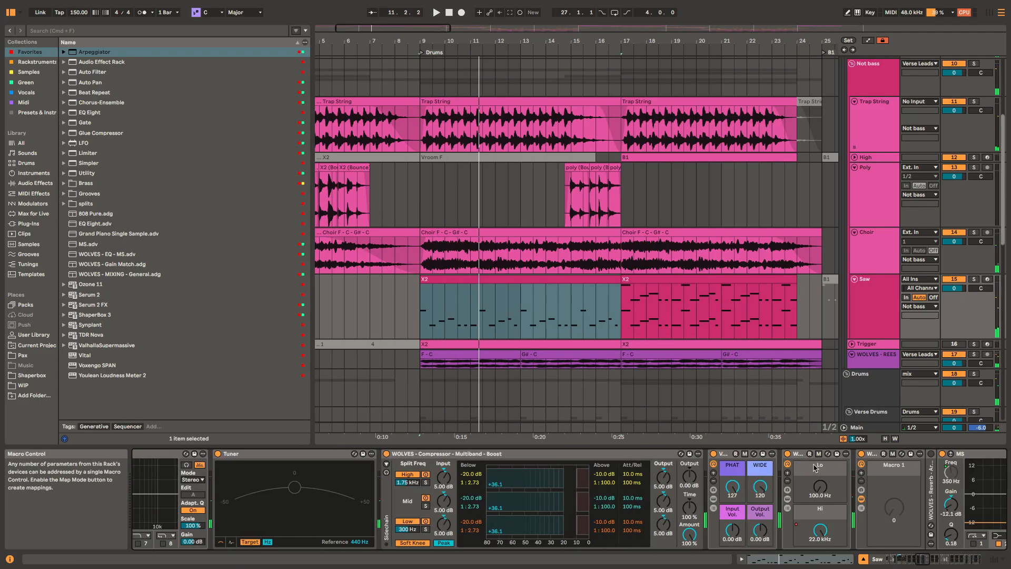
scroll(588, 469, "right", 10)
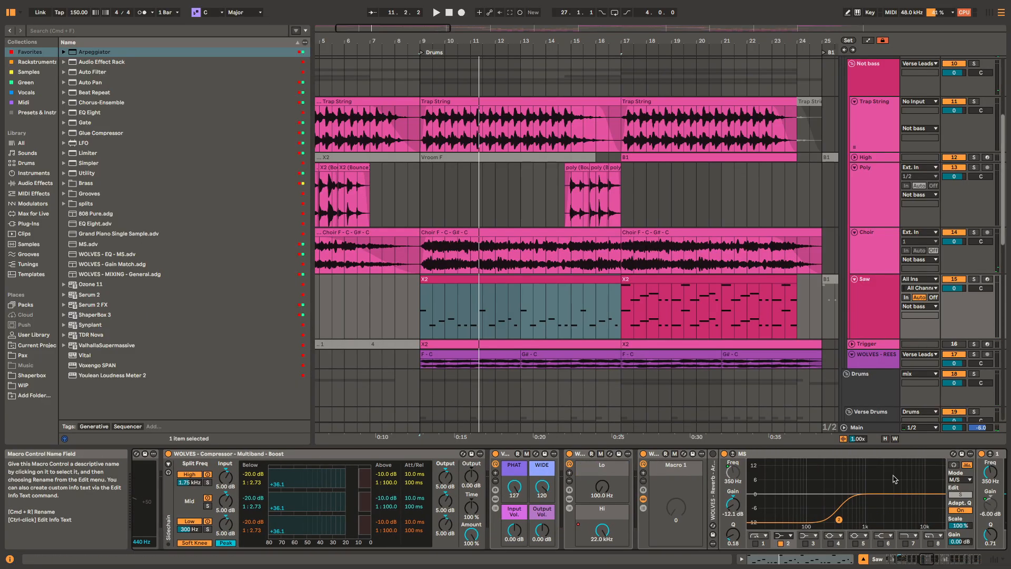
scroll(893, 478, "right", 10)
key("space")
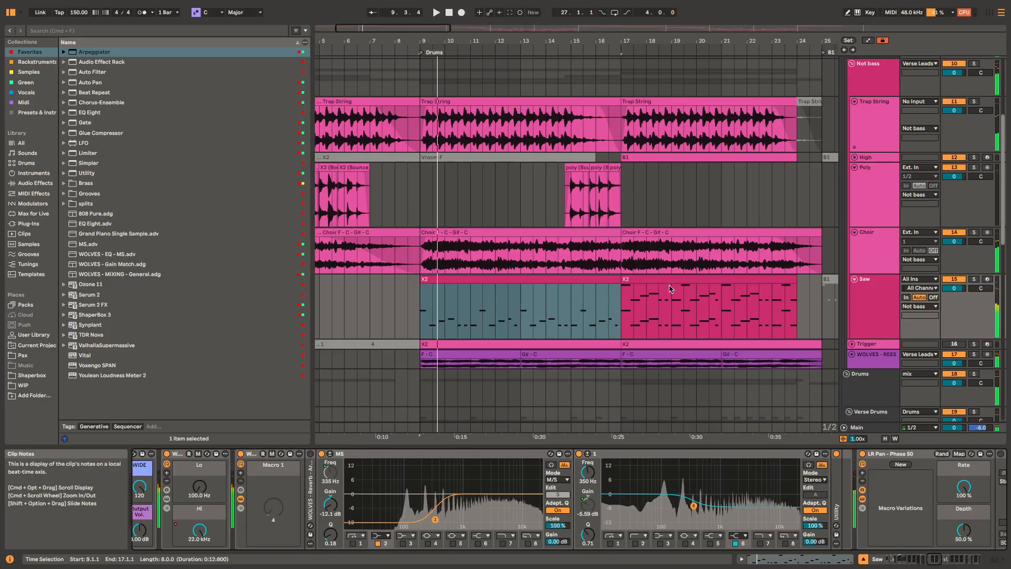
Step: Select the Saw track's second X2 clip and play it from bar 17 while viewing the EQs and the LR Pan rack
left_click(669, 288)
key("space")
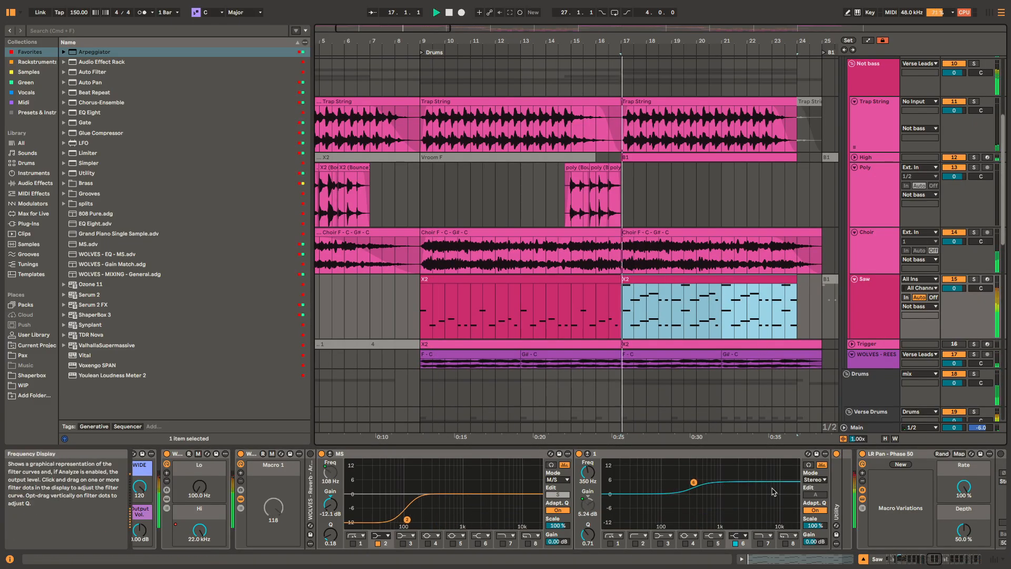
key("space")
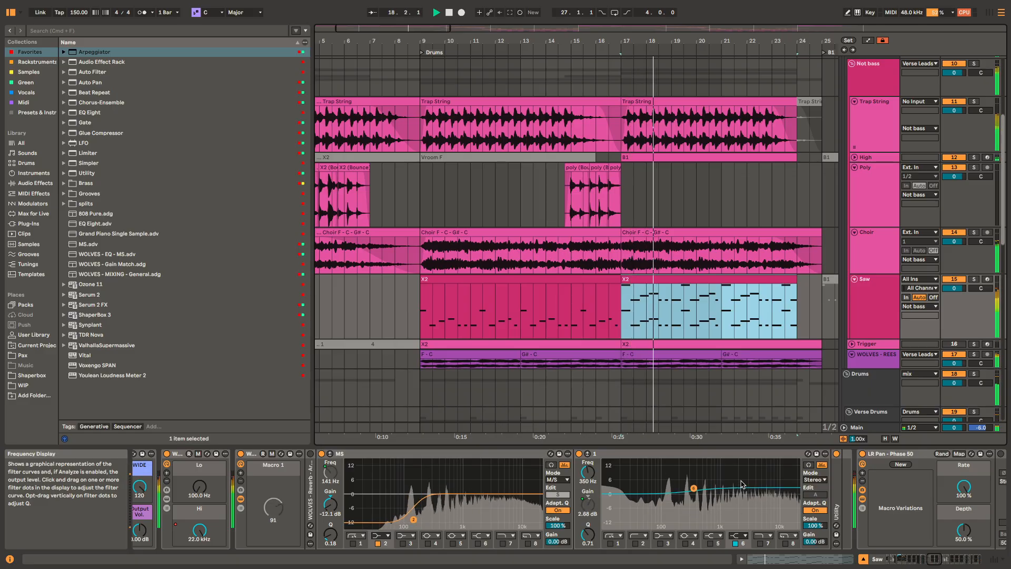
scroll(623, 497, "right", 5)
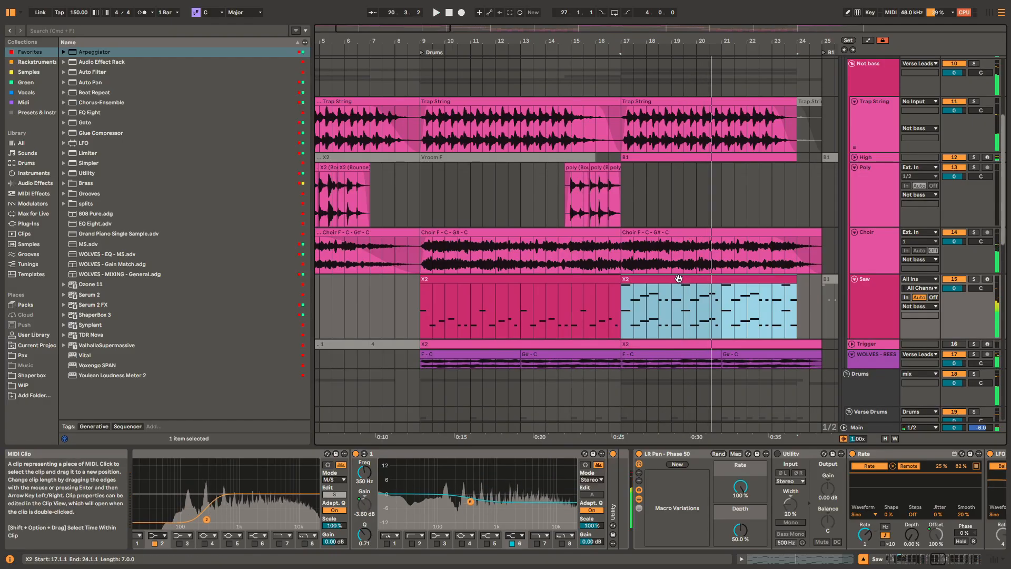
Step: Select the Saw track's first X2 clip and inspect the end of its effect chain, from the MS EQs to Limit, with playback from bar 9
left_click(581, 281)
key("space")
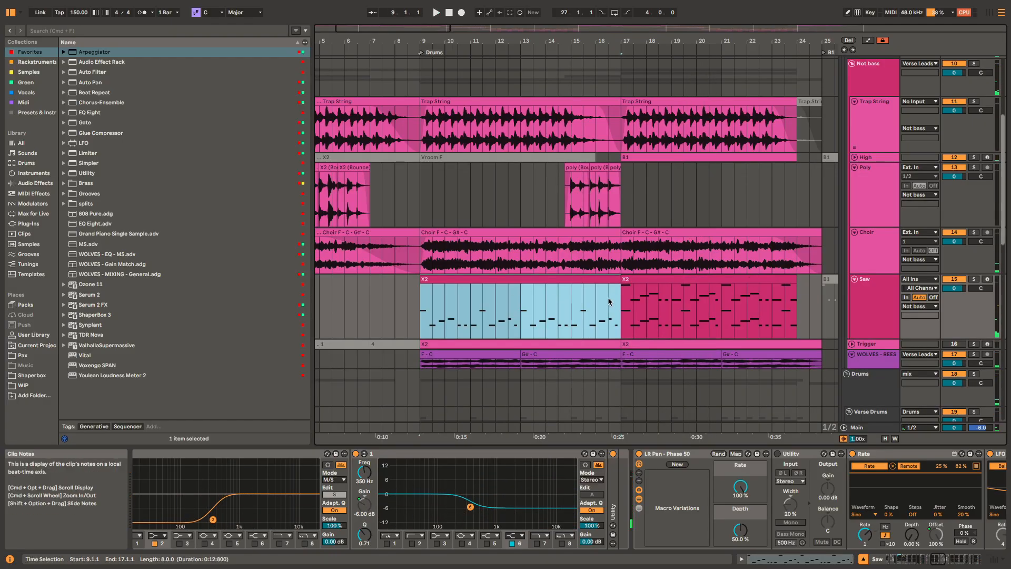
scroll(685, 510, "right", 10)
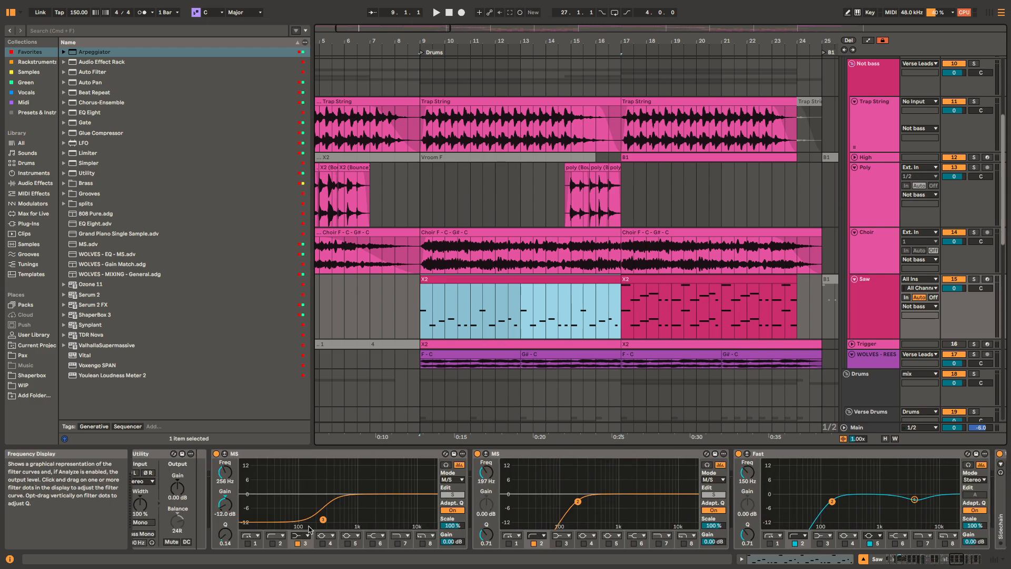
scroll(470, 534, "right", 5)
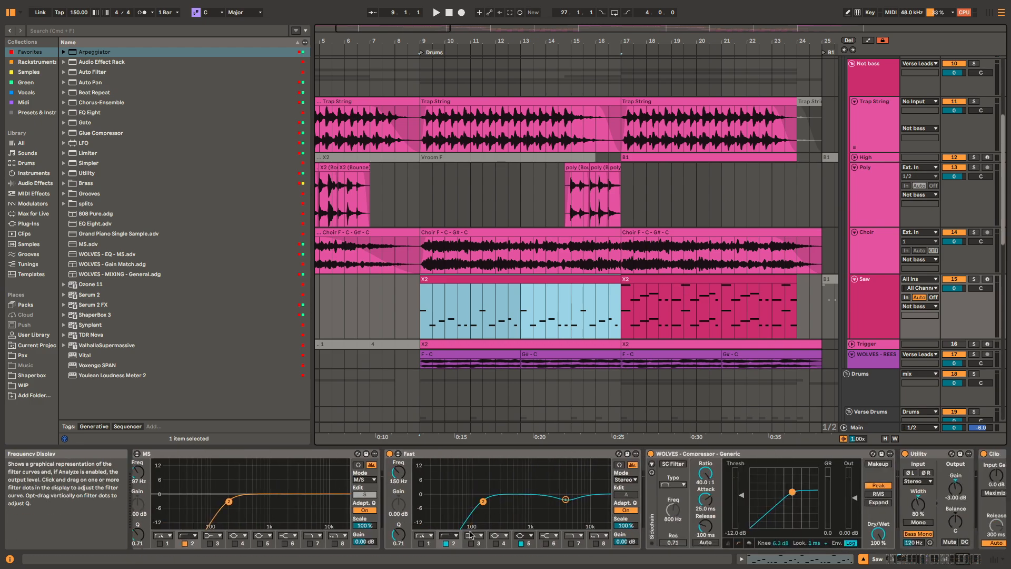
key("space")
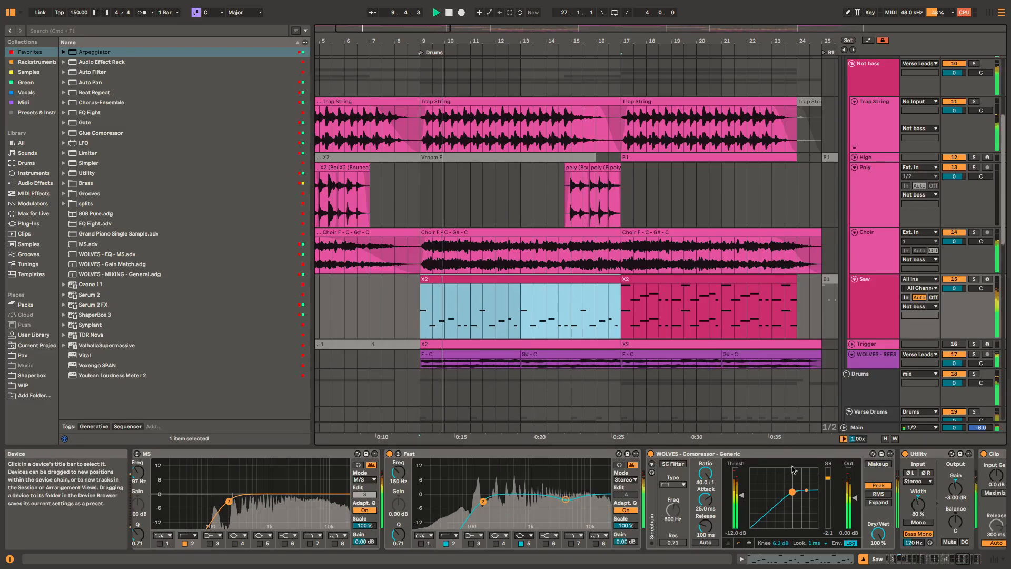
scroll(451, 488, "right", 5)
scroll(643, 510, "right", 4)
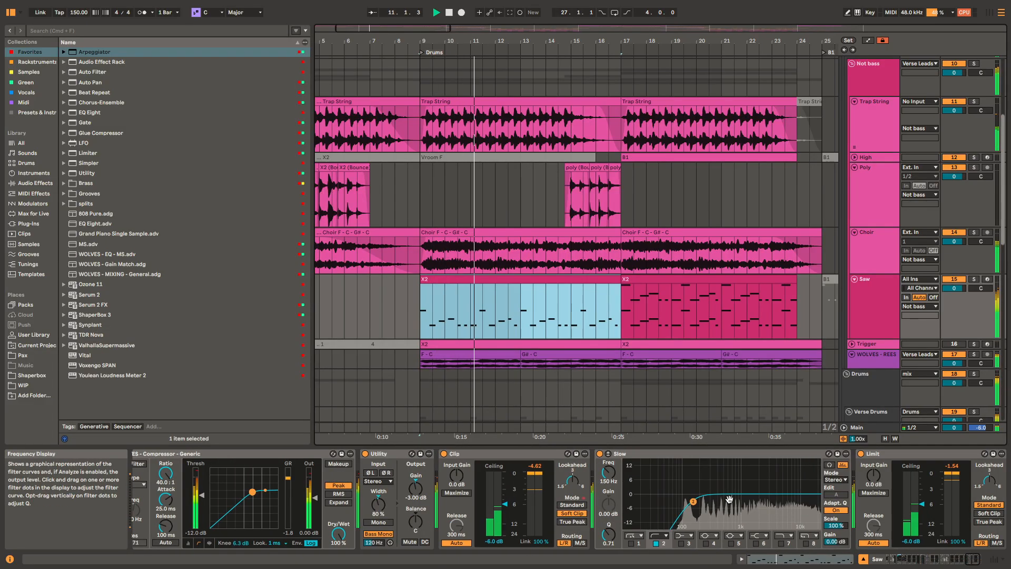
key("space")
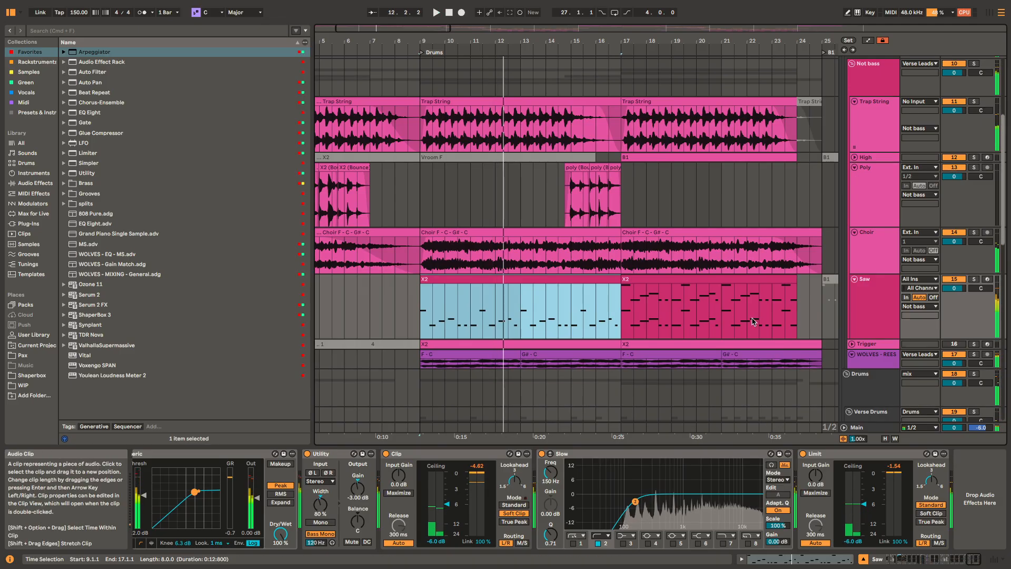
Step: Unfold the WOLVES - REESE track and select its first F - C clip at bar 9
scroll(524, 295, "down", 4)
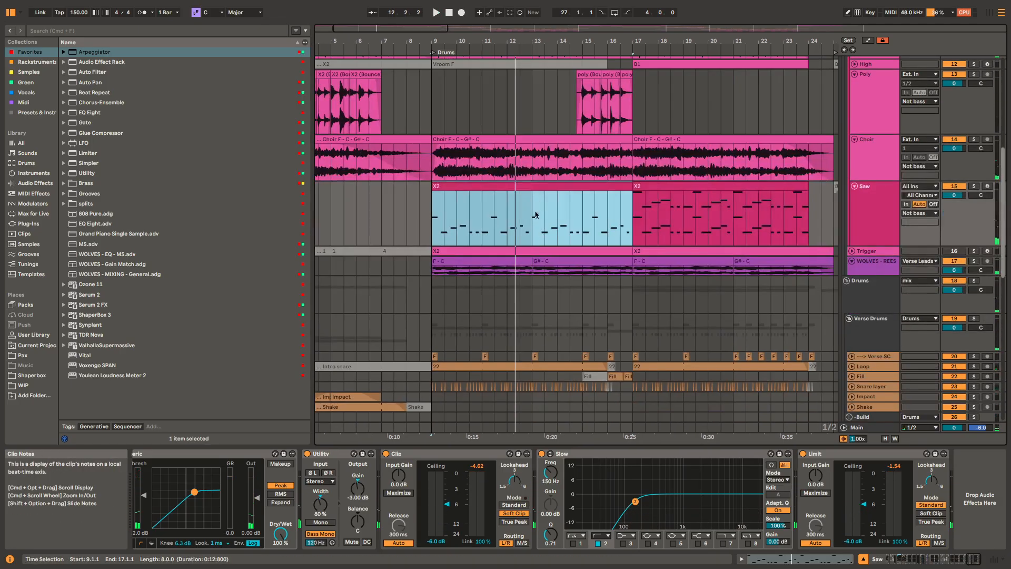
scroll(530, 273, "up", 3)
left_click(529, 273)
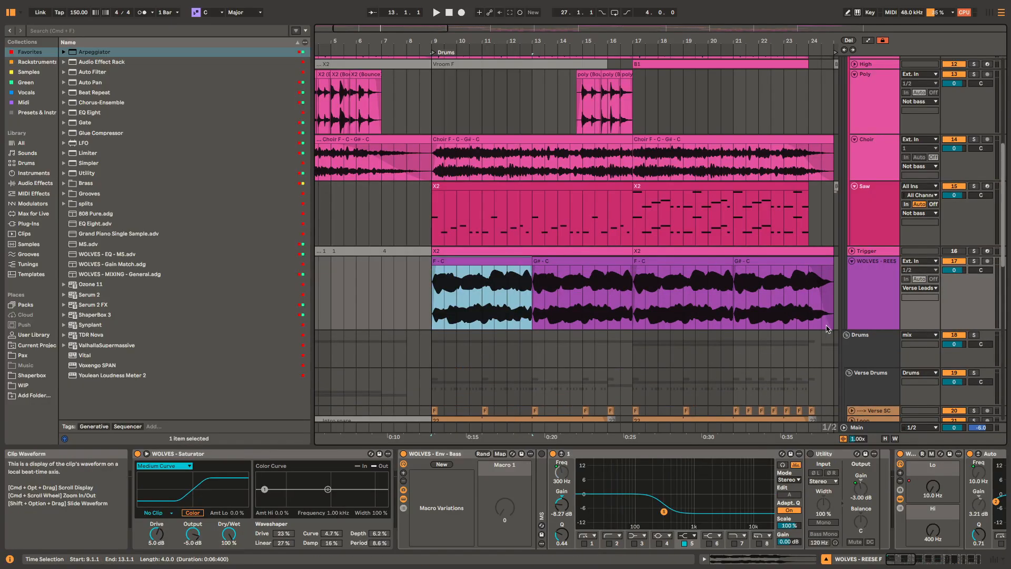
Step: Play the soloed WOLVES - REESE track from bar 9 and inspect the Reese envelope device on the Trigger track's first X2 clip
key("space")
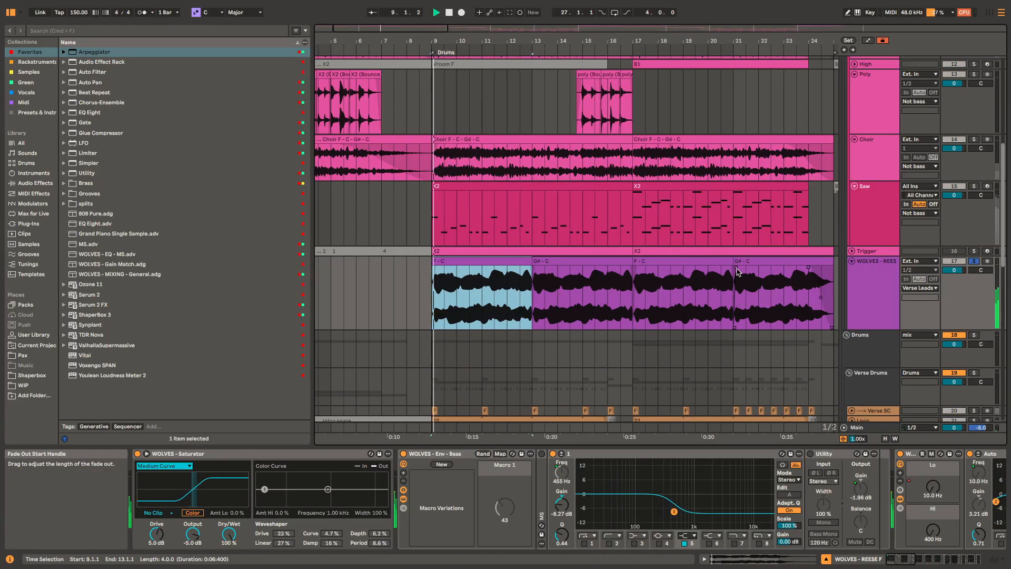
left_click(494, 252)
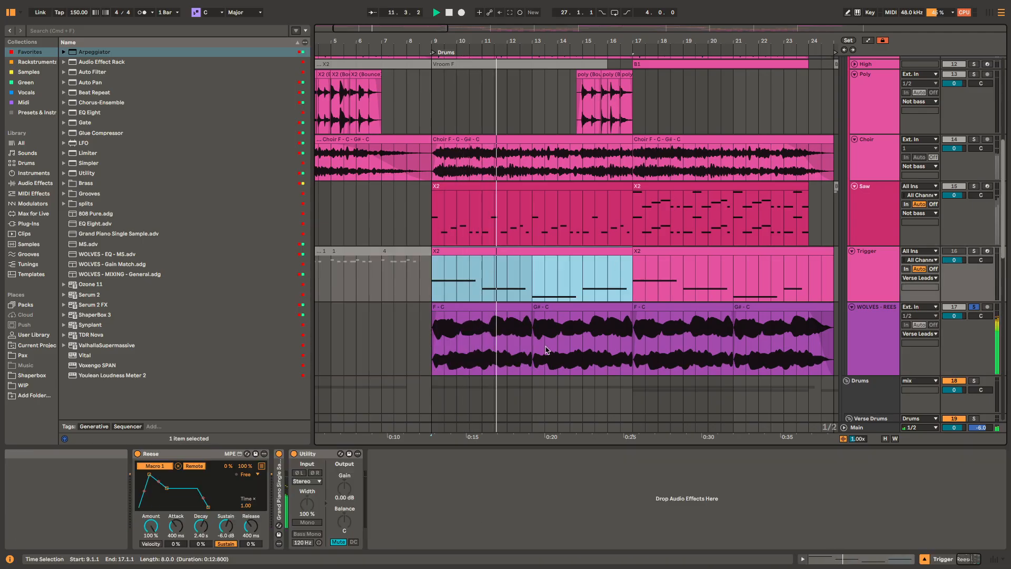
left_click(187, 456)
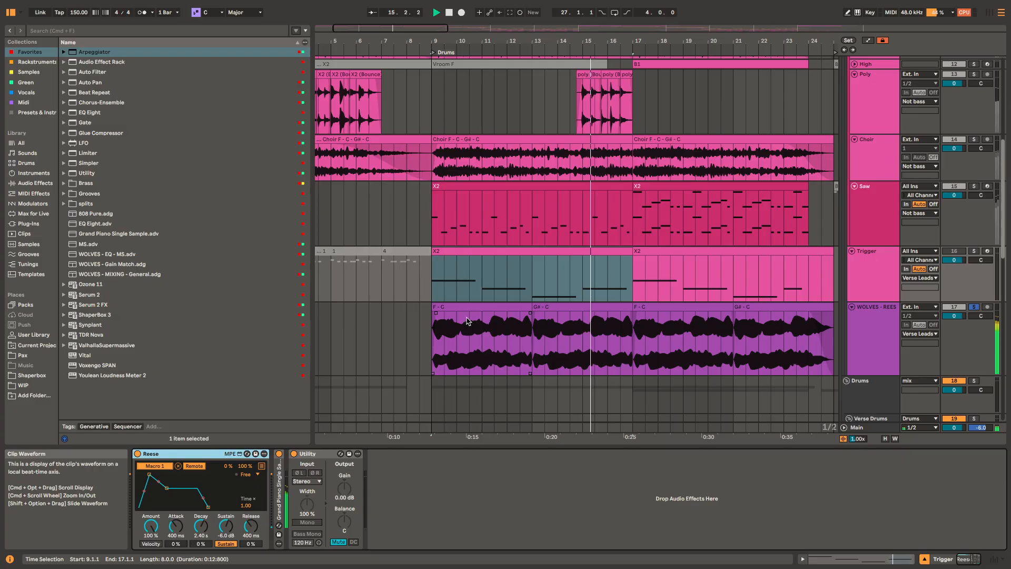
Step: Select the first F - C clip of WOLVES - REESE and view its chain from the Saturator to the MS EQ, replaying from bar 9
left_click(482, 340)
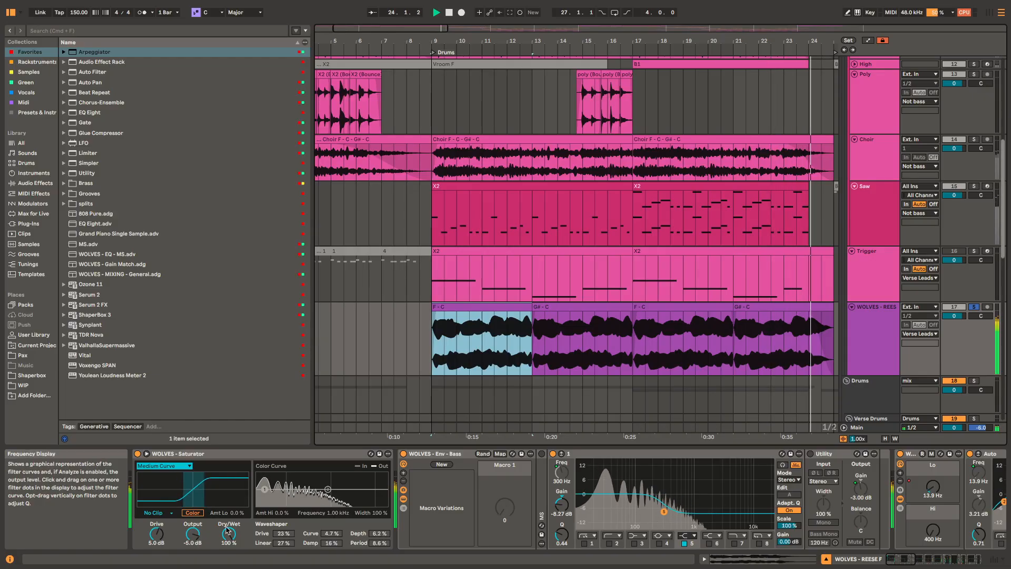
scroll(542, 497, "right", 8)
key("space")
scroll(542, 497, "right", 3)
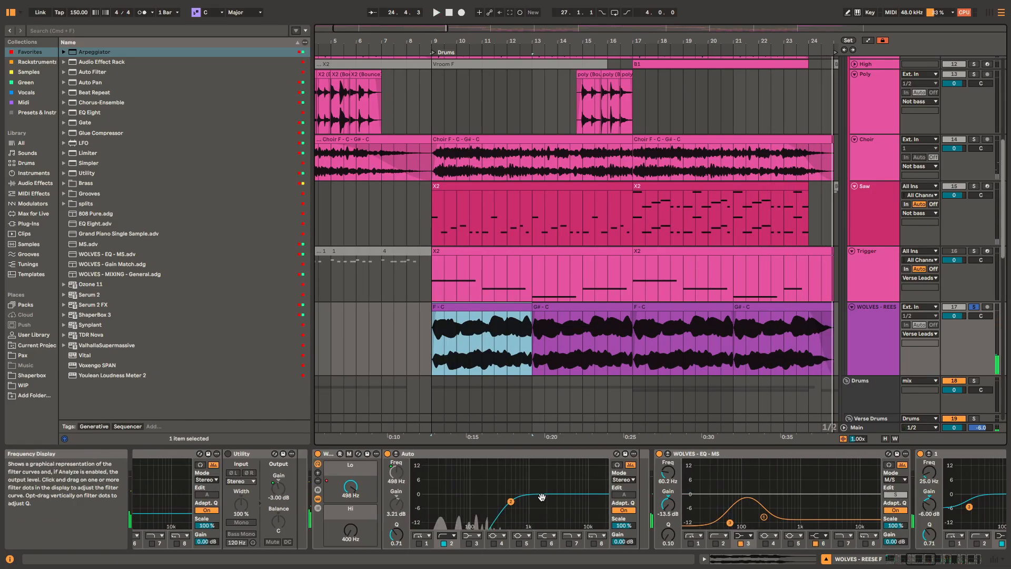
scroll(542, 497, "right", 3)
key("space")
scroll(737, 495, "right", 3)
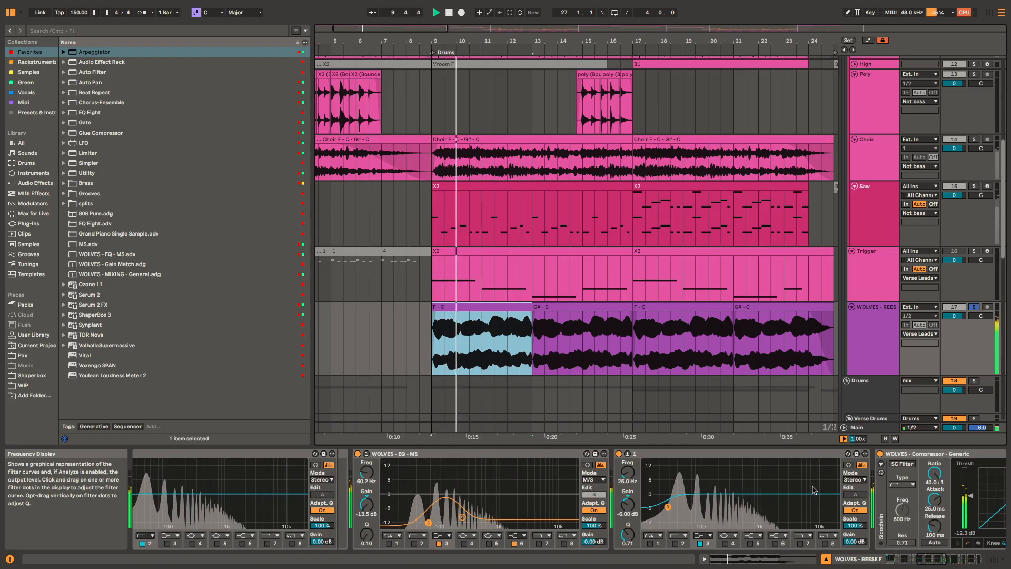
Step: View the WOLVES - REESE chain's Compressor, Tuner, Utility and Limiter during playback, return to the Auto EQ and stop
scroll(815, 490, "right", 5)
scroll(684, 471, "right", 4)
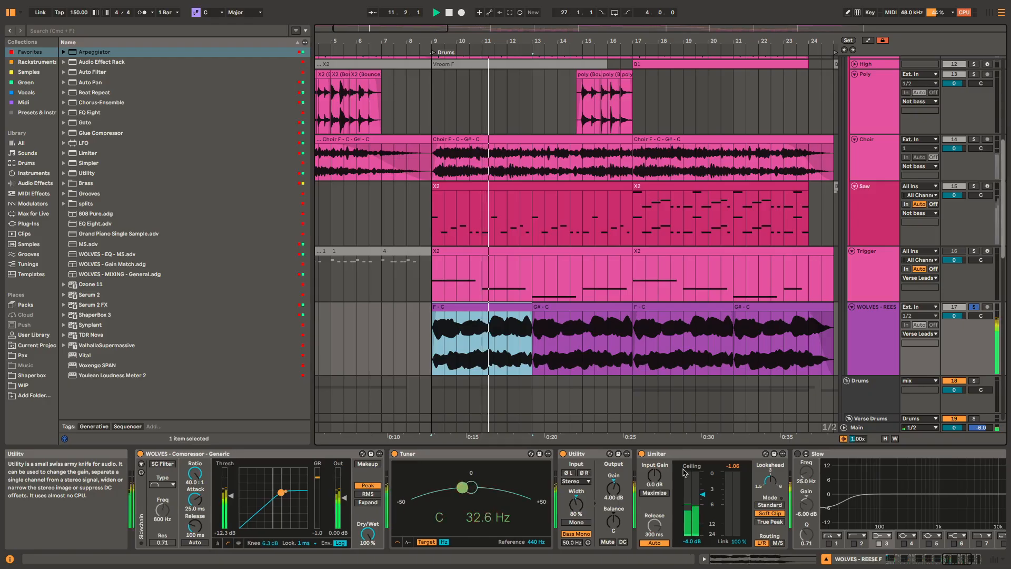
scroll(683, 471, "right", 5)
scroll(579, 463, "left", 7)
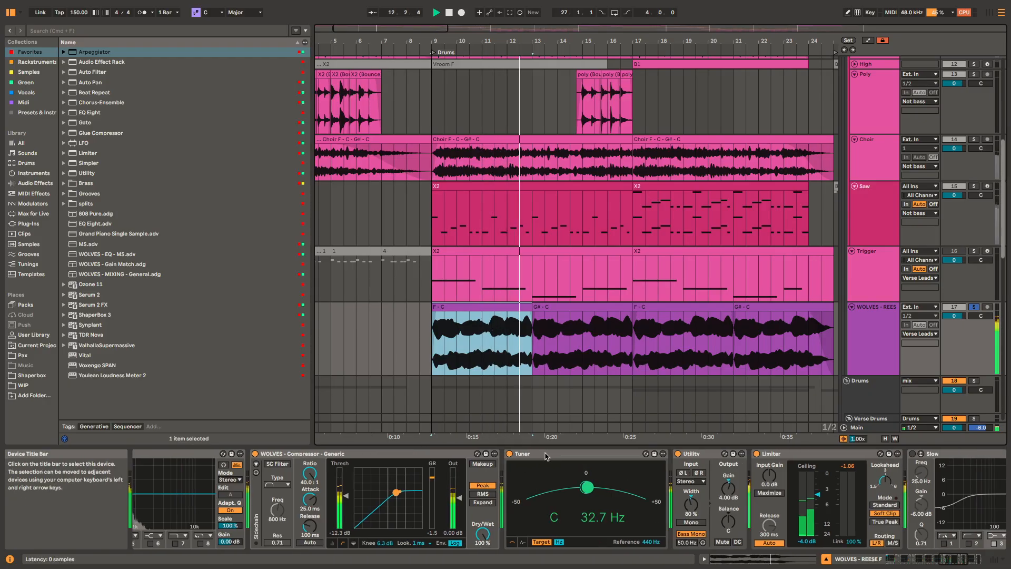
scroll(546, 489, "left", 10)
key("space")
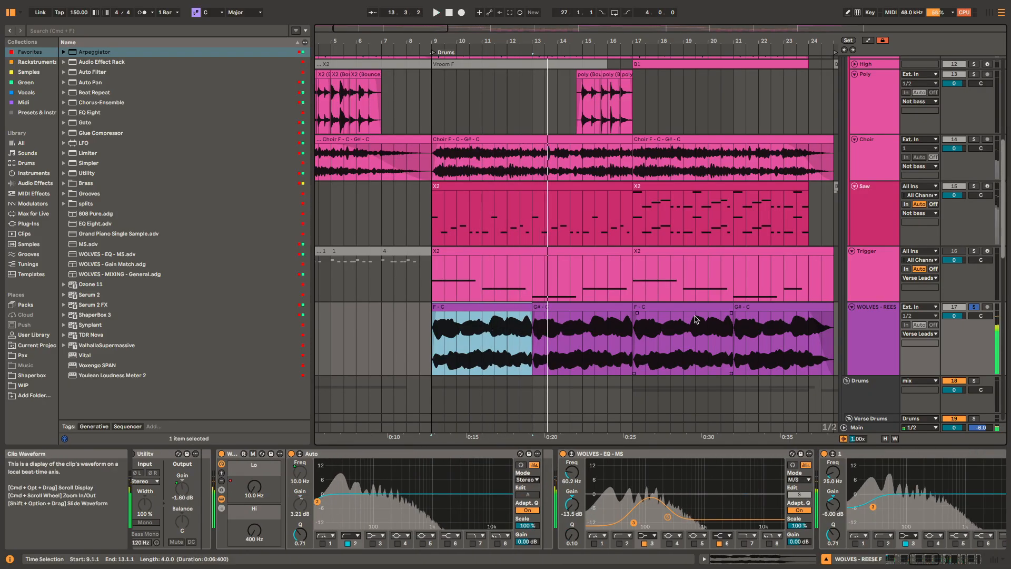
Step: Play the soloed Verse Leads group from bar 9 and show the automation lanes across the arrangement
scroll(563, 283, "up", 6)
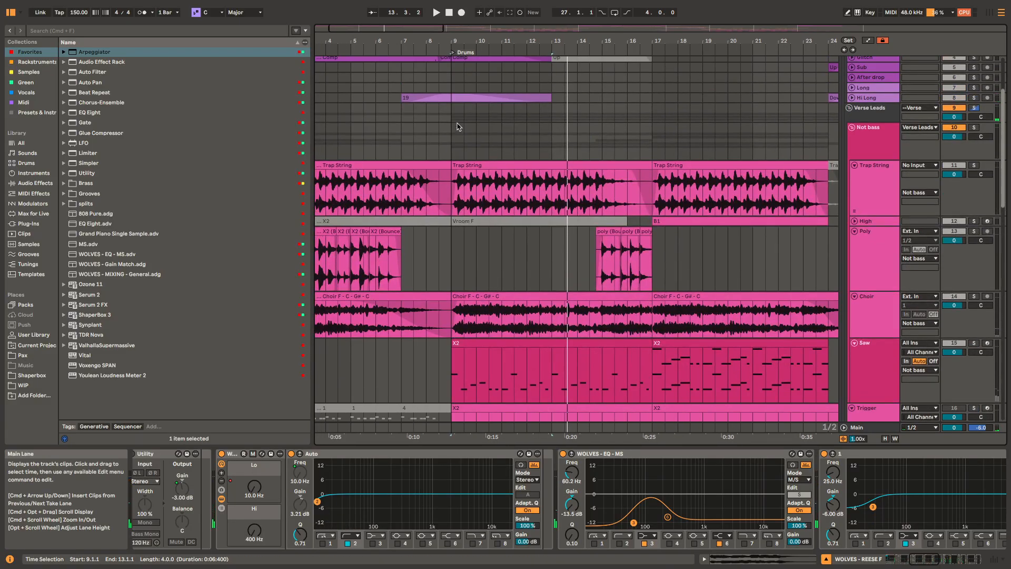
left_click(454, 113)
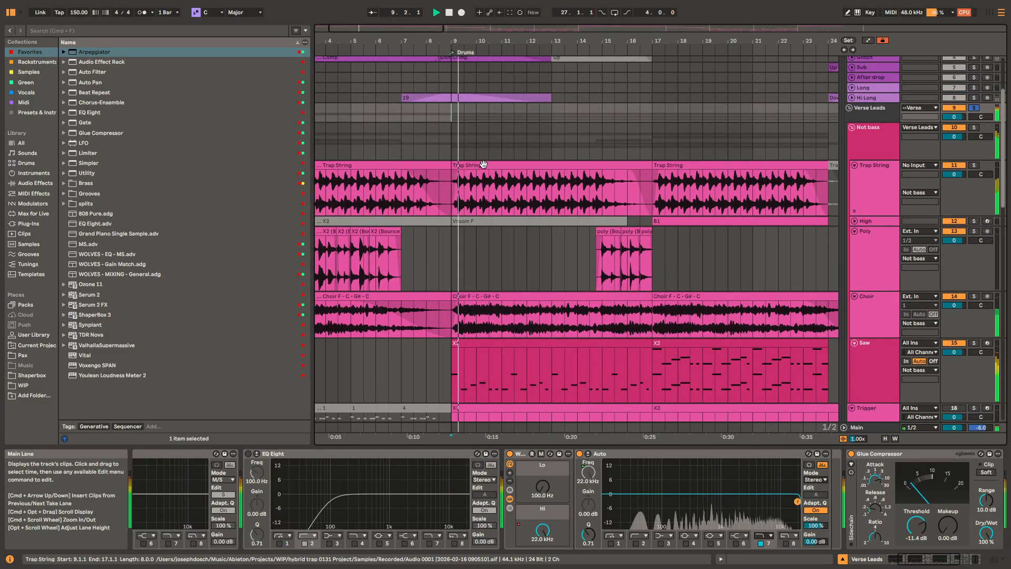
scroll(535, 292, "down", 5)
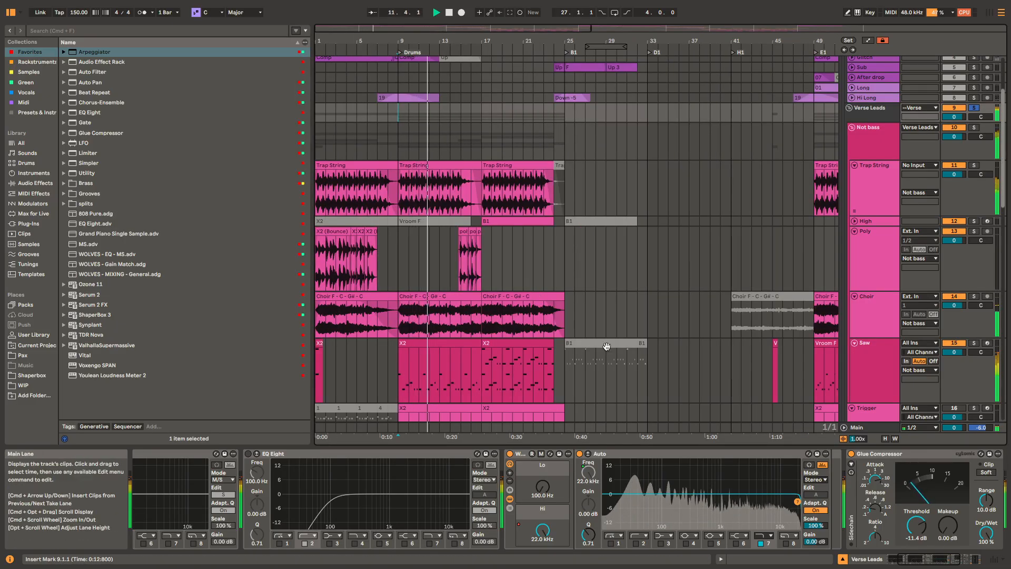
key("a")
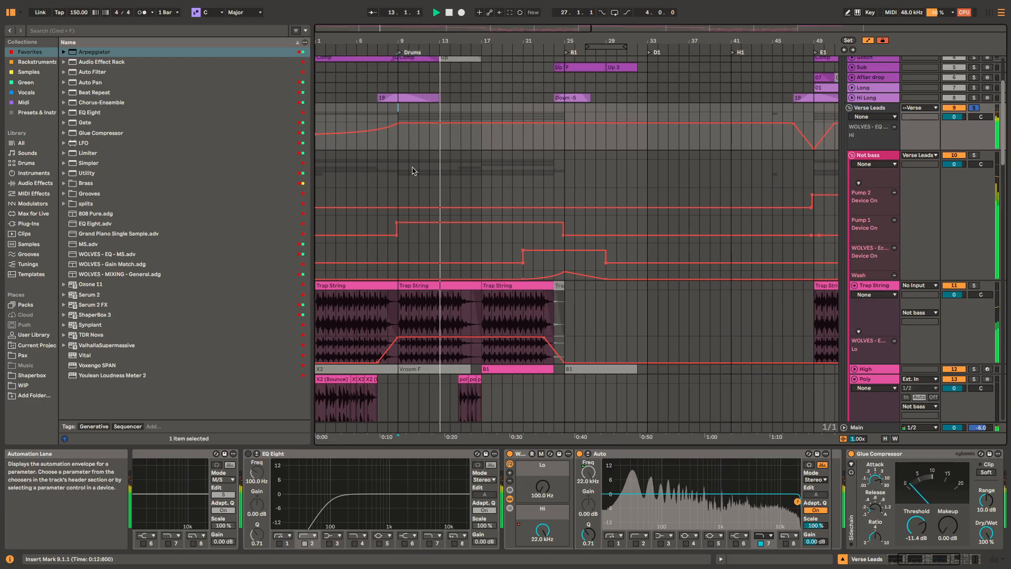
Step: Inspect the Not bass group's Pump 2 and Pump 1 Device On automation lanes, and hide the automation
left_click(878, 207)
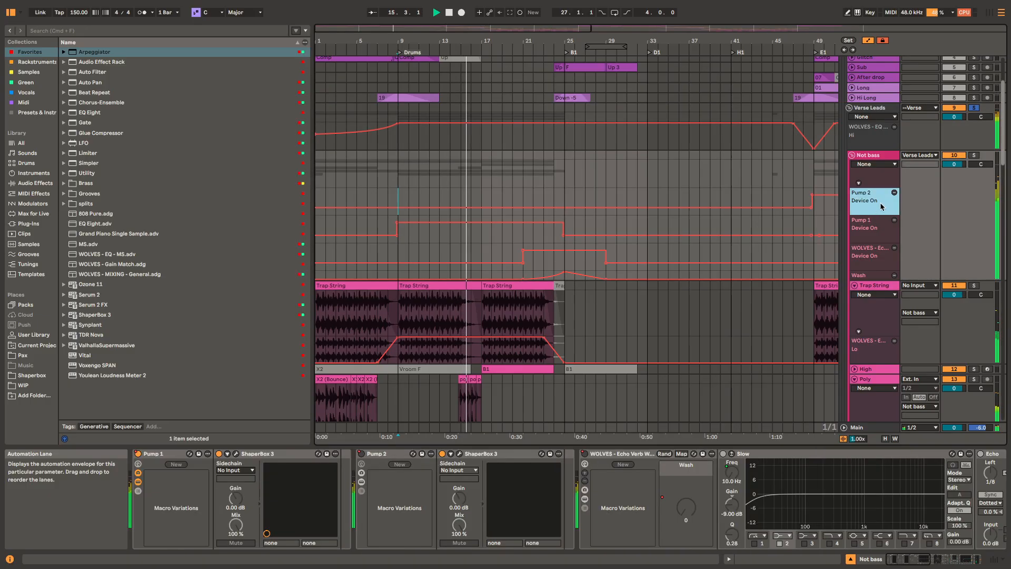
left_click(880, 230)
key("a")
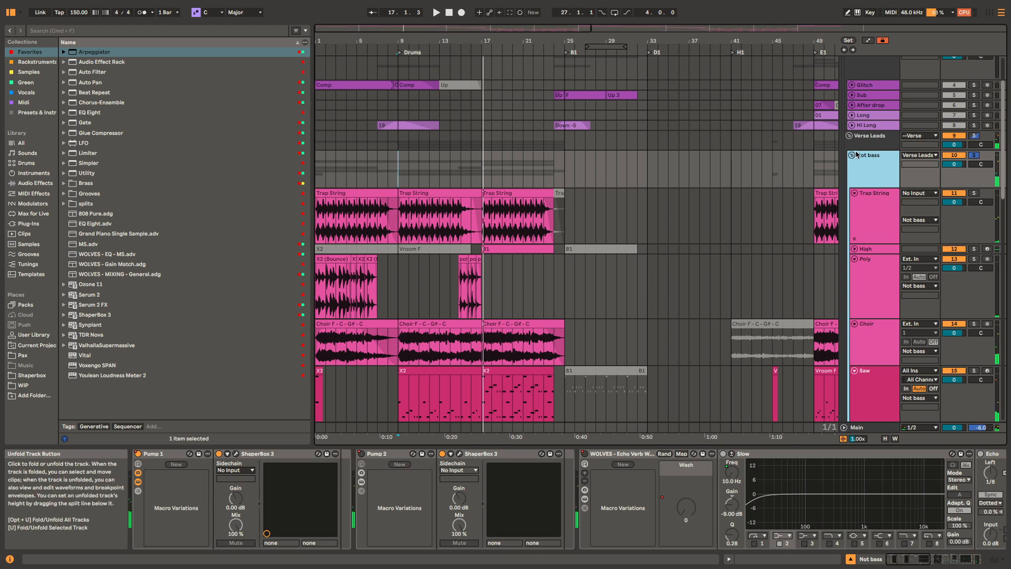
Step: Toggle the Not bass group's solo on and off while starting and stopping playback from bar 9
key("space")
key("space")
key("s")
key("s")
key("space")
key("space")
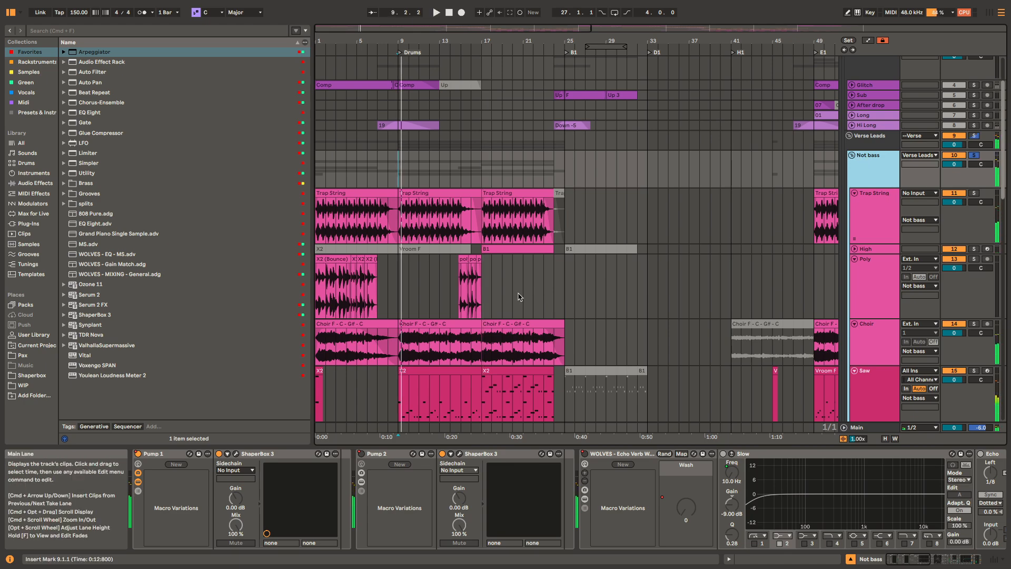
Step: Open the Pump 1 rack's ShaperBox 3, view its Volume and Filter shapes during playback, and close it
left_click(236, 454)
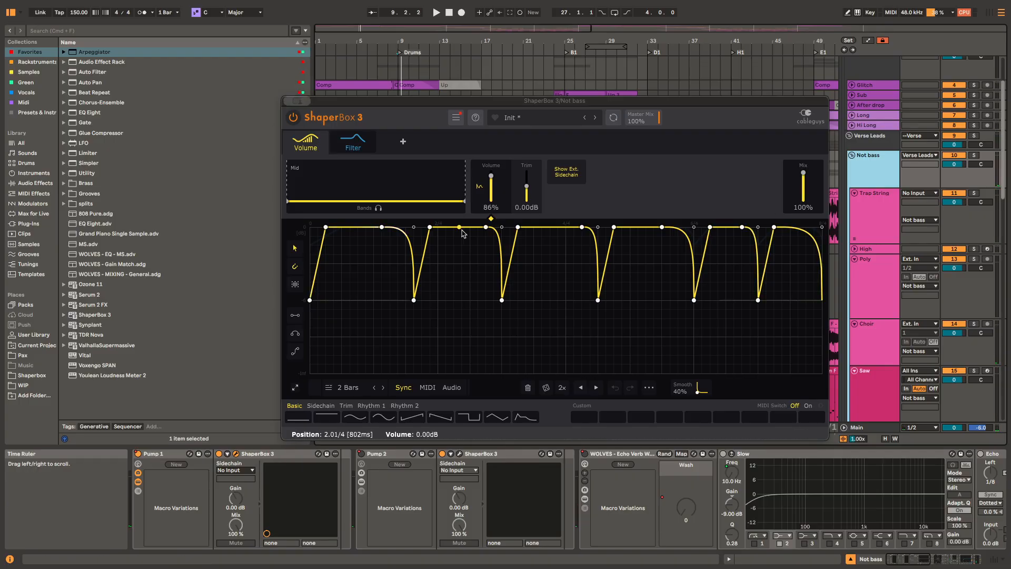
key("space")
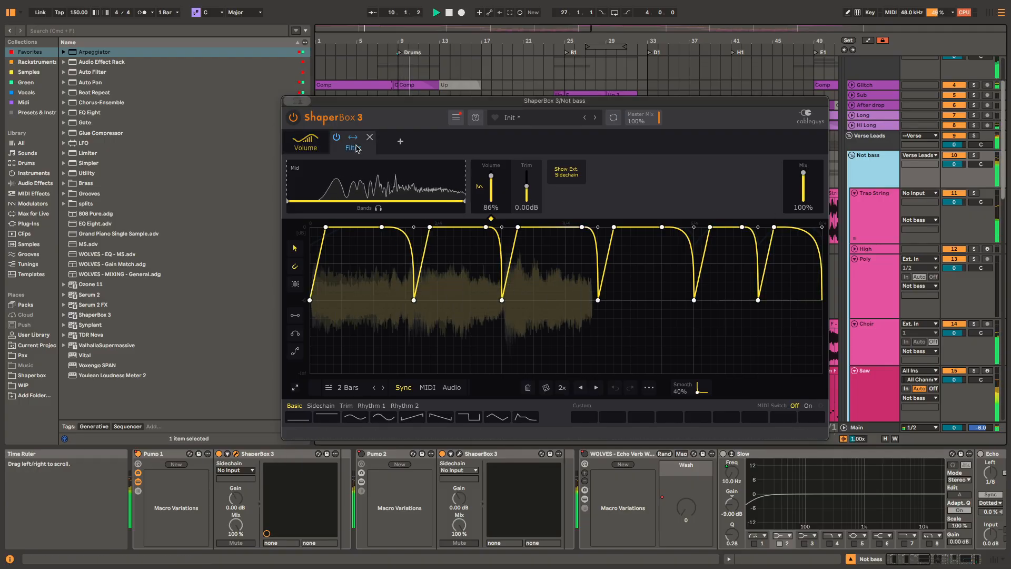
left_click(357, 149)
left_click(312, 140)
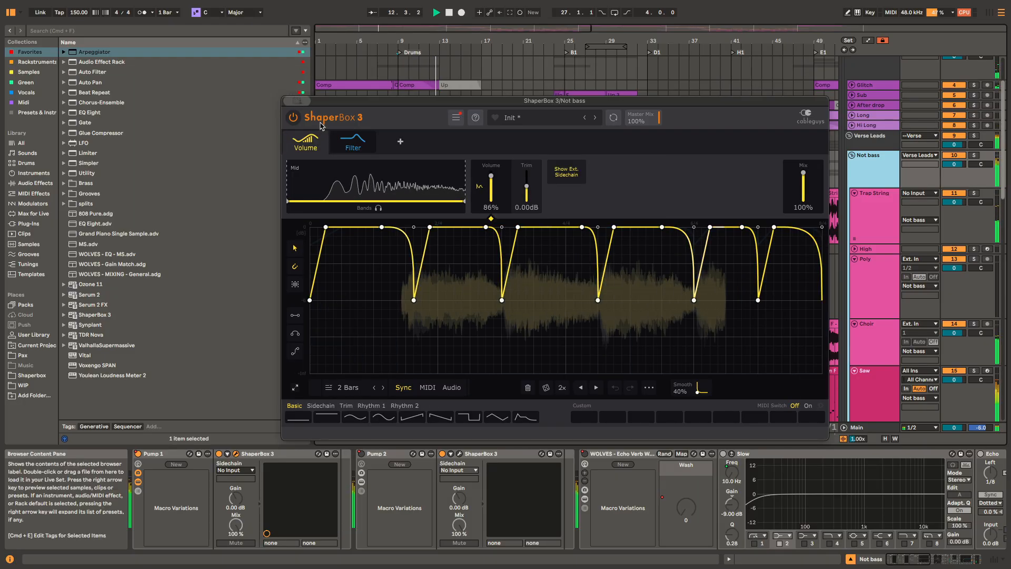
left_click(289, 100)
key("space")
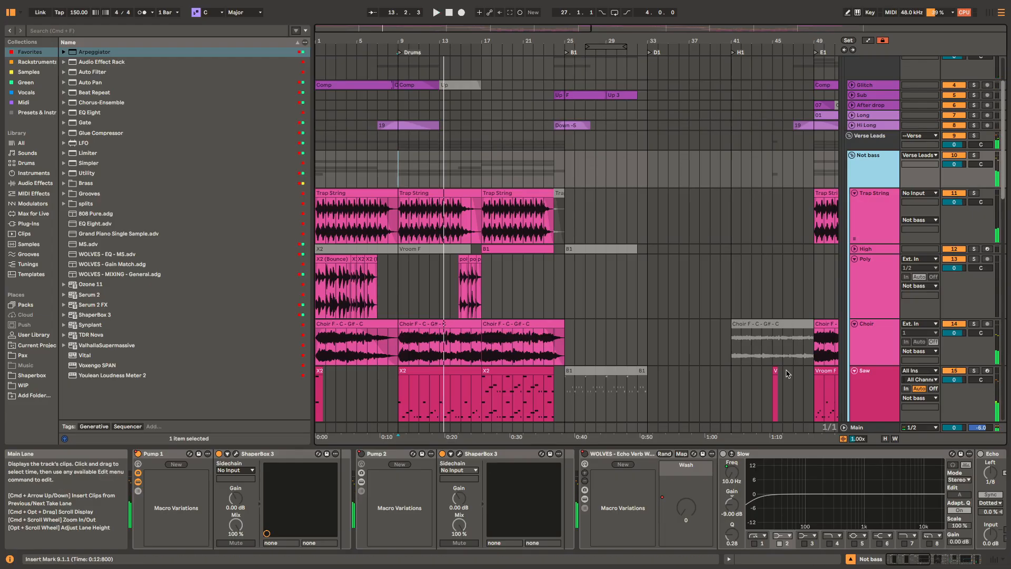
Step: View the Echo Verb Wash Out rack on Not bass, show automation, and play the group's Wash automation from bar 21
scroll(852, 488, "right", 10)
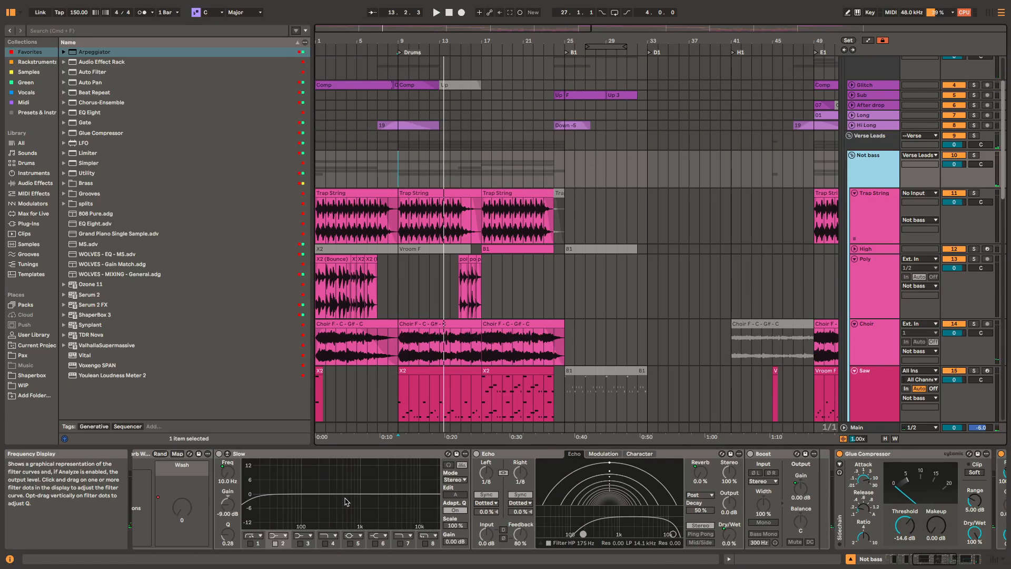
scroll(394, 491, "left", 4)
key("a")
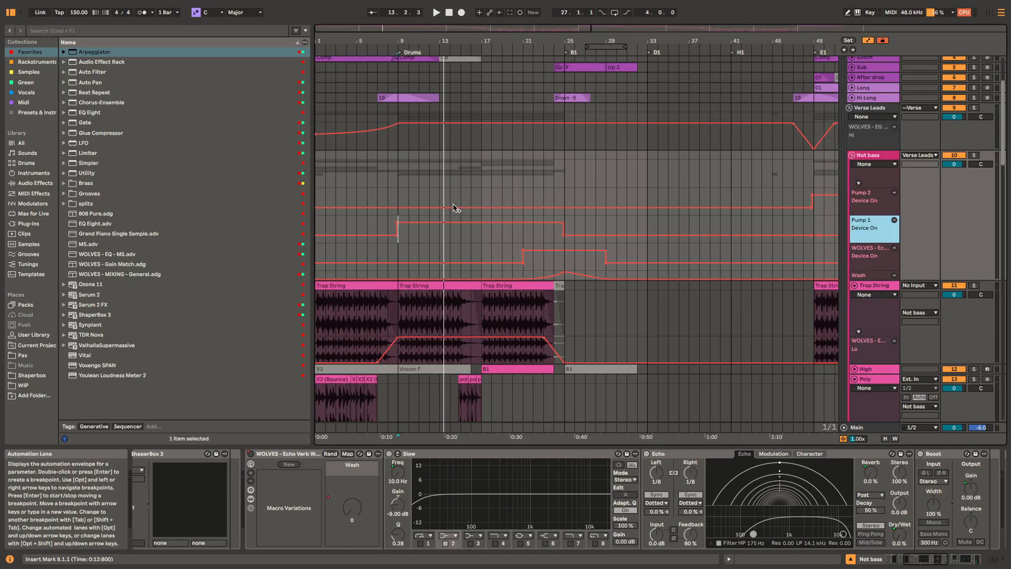
left_click(523, 276)
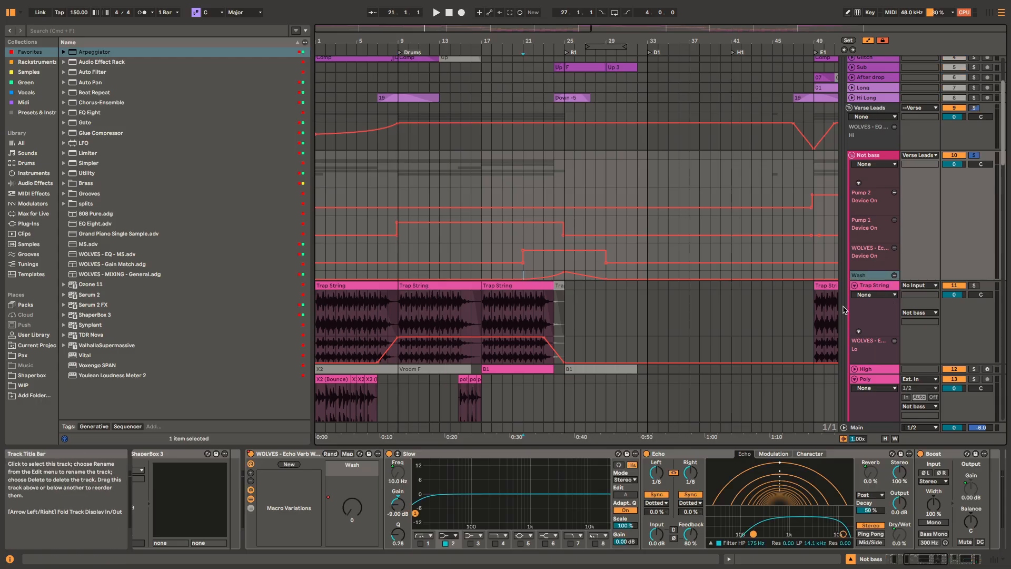
key("space")
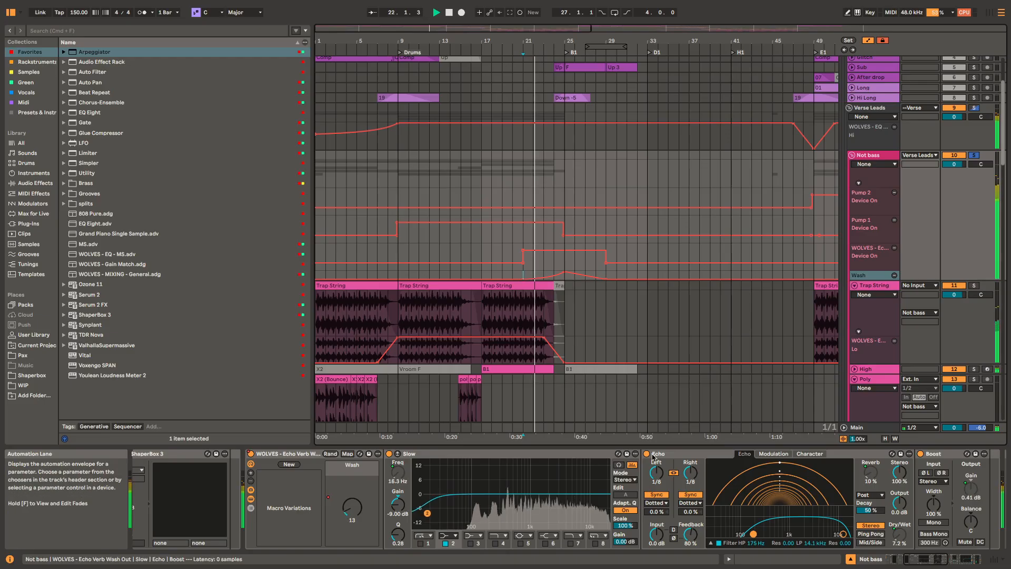
Step: Examine the Slow EQ, Echo and Boost devices in the wash-out rack as the Wash macro rises, and stop playback
scroll(613, 506, "right", 4)
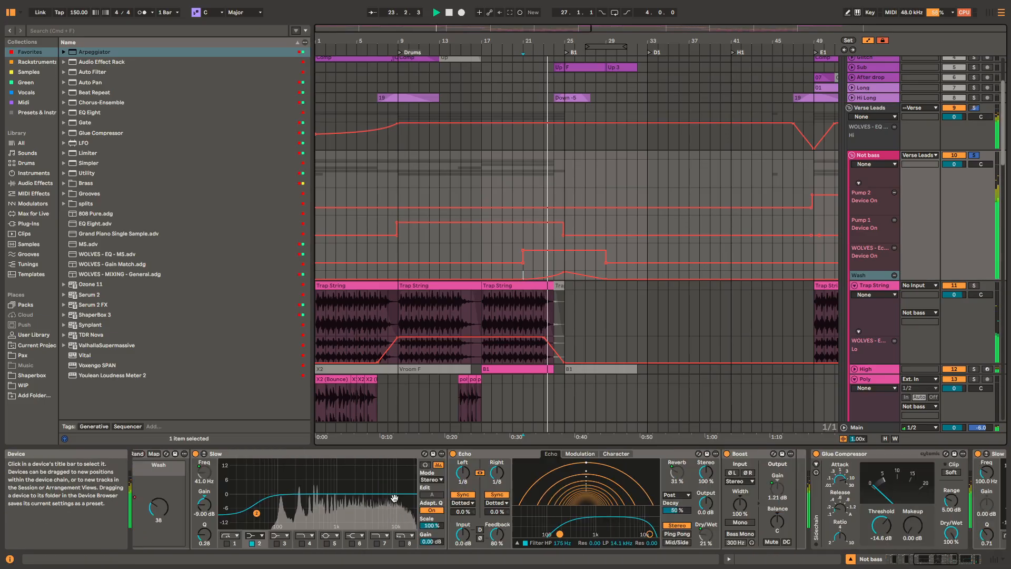
left_click(645, 474)
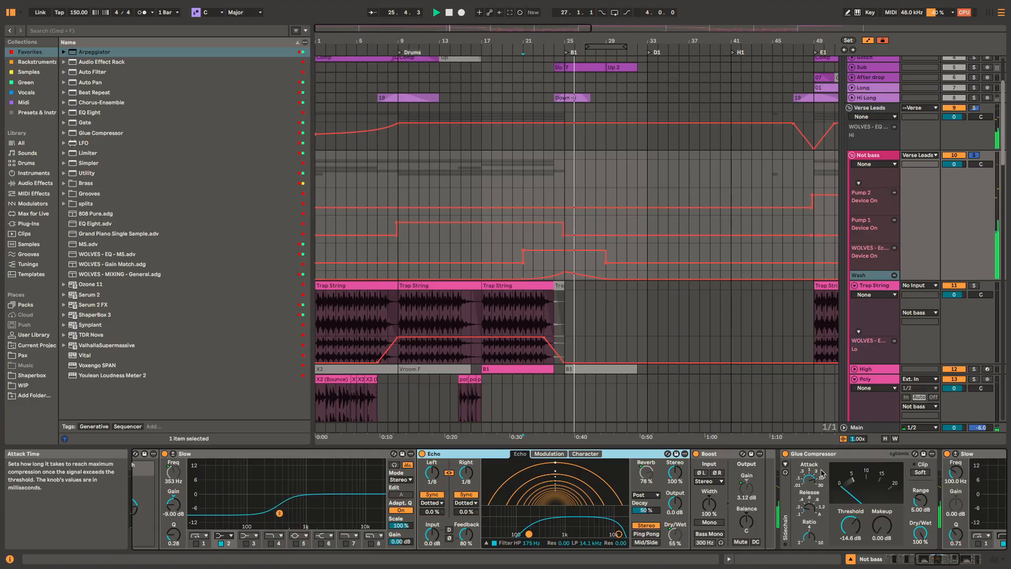
scroll(338, 484, "left", 4)
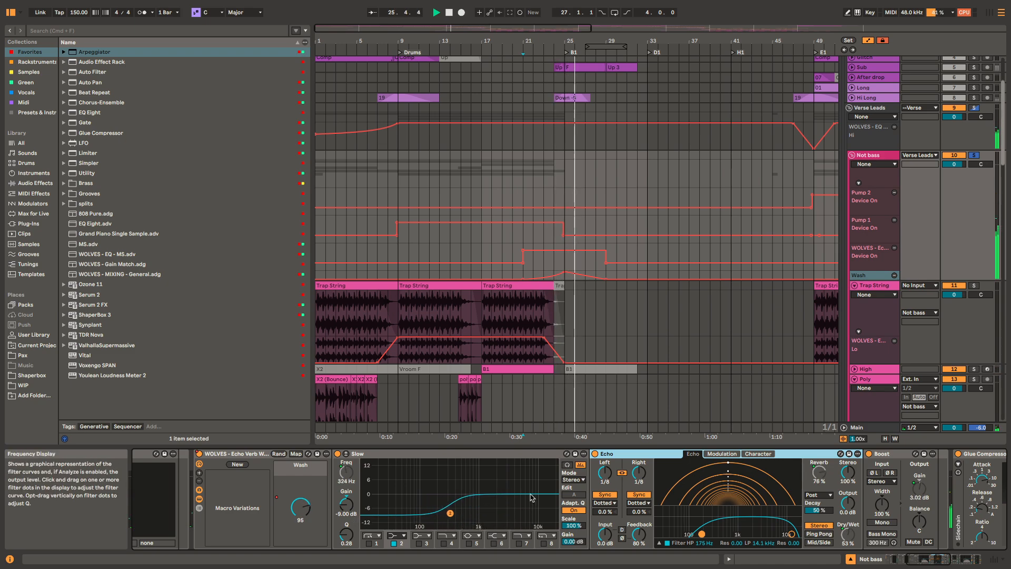
key("space")
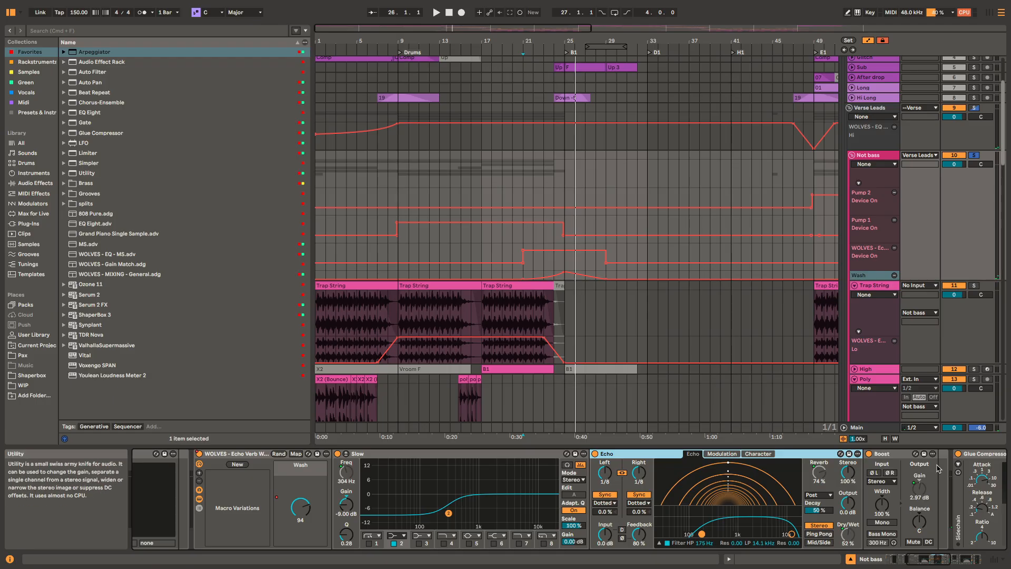
Step: Enlarge the Wash automation lane, play from bar 23 while viewing the Not bass chain through Limit, and hide the automation
scroll(568, 272, "up", 3)
left_click(543, 280)
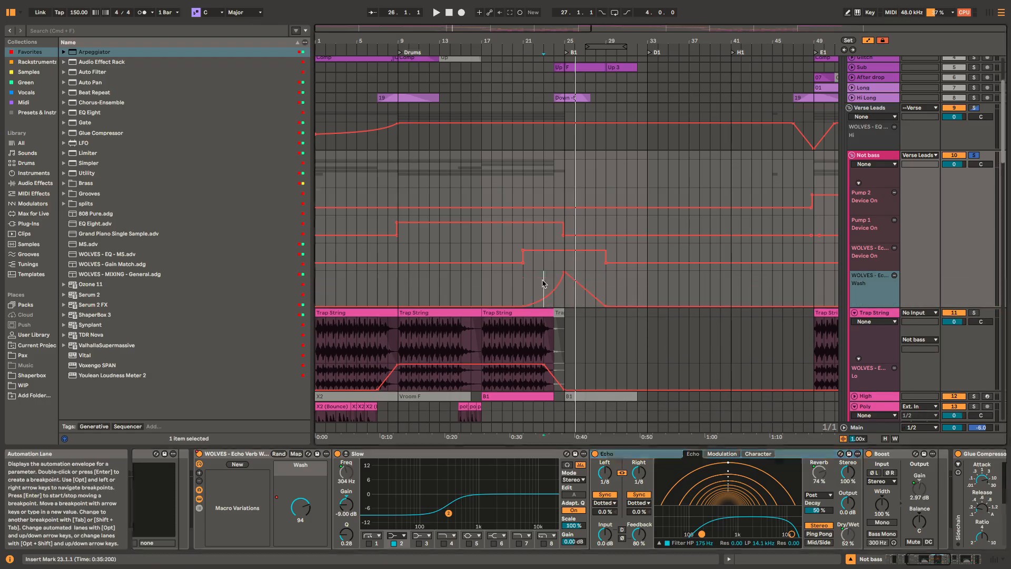
key("space")
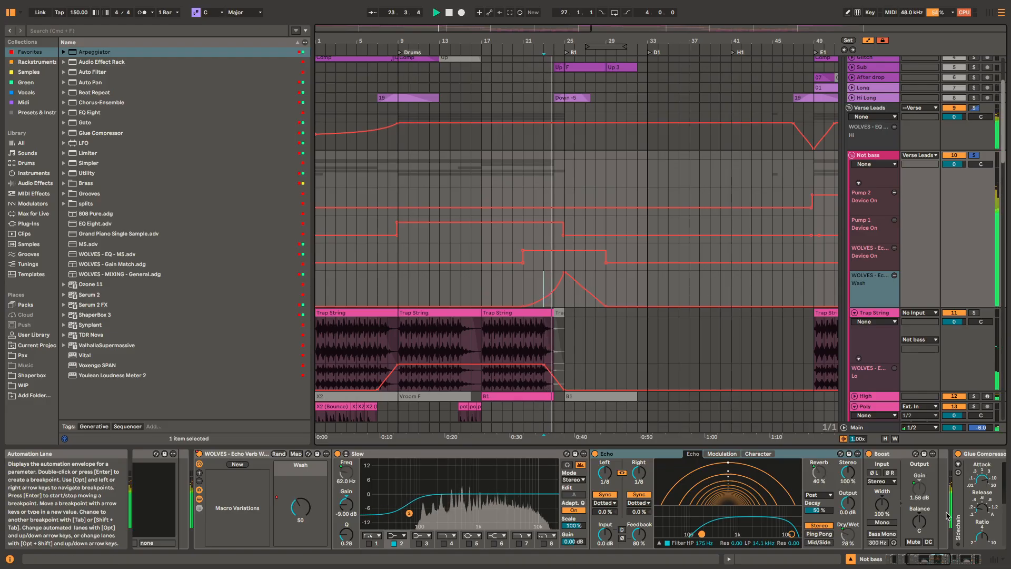
scroll(946, 516, "right", 10)
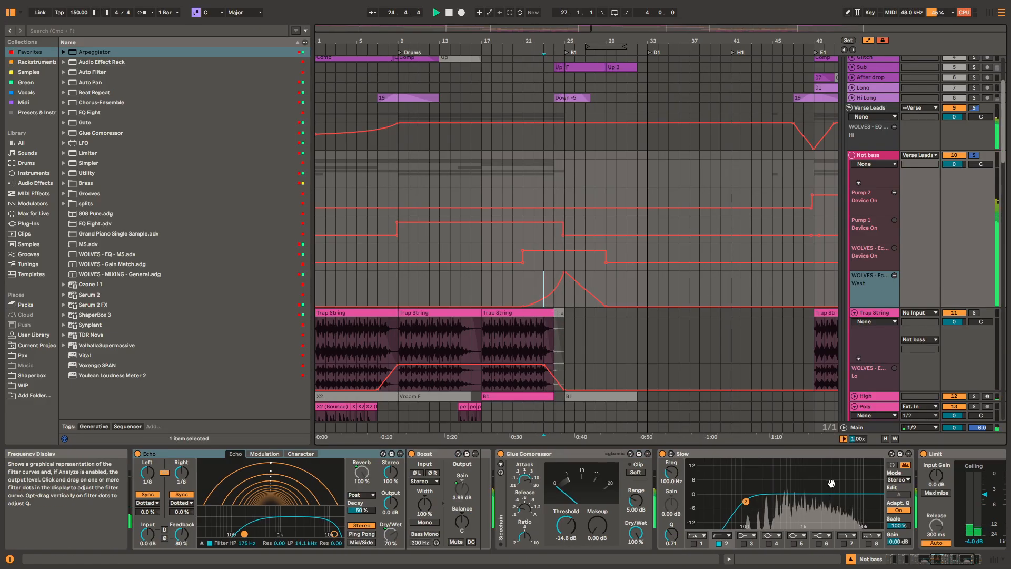
scroll(831, 483, "right", 3)
key("s")
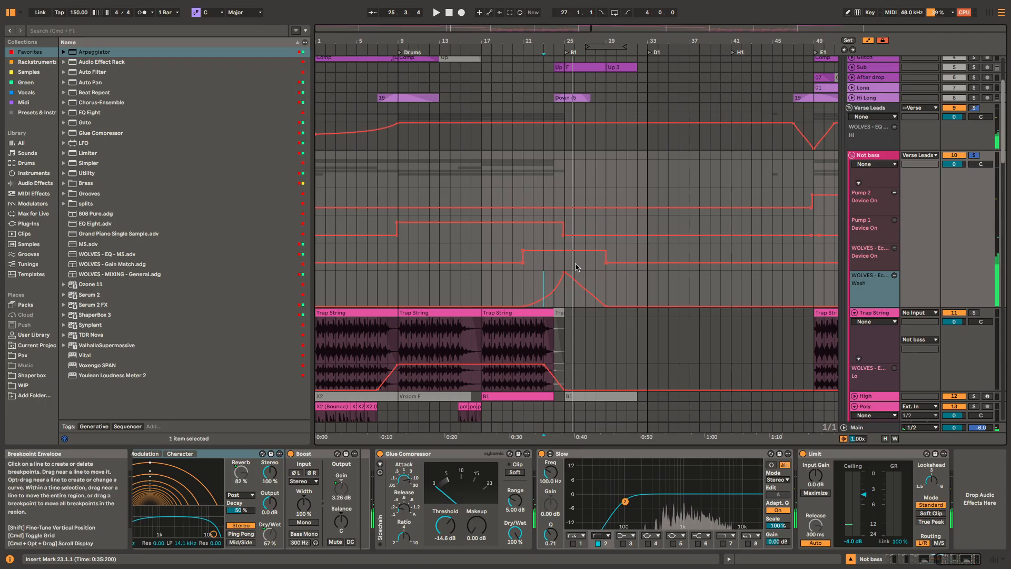
key("a")
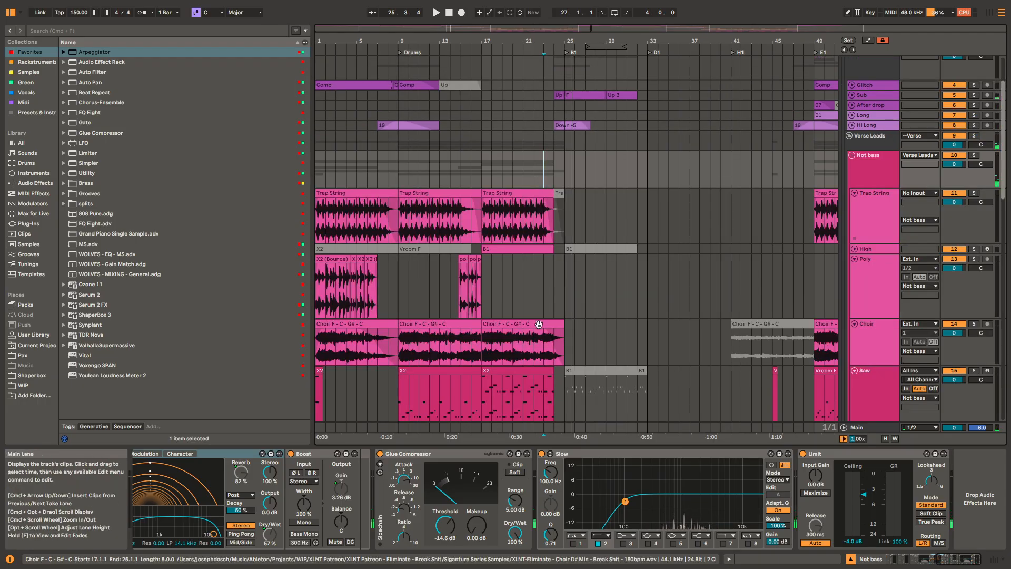
Step: Play the soloed Verse Drums group from bar 1, with the Shake track unfolded in a closer timeline view
scroll(538, 324, "down", 10)
left_click(396, 337)
scroll(505, 305, "down", 3)
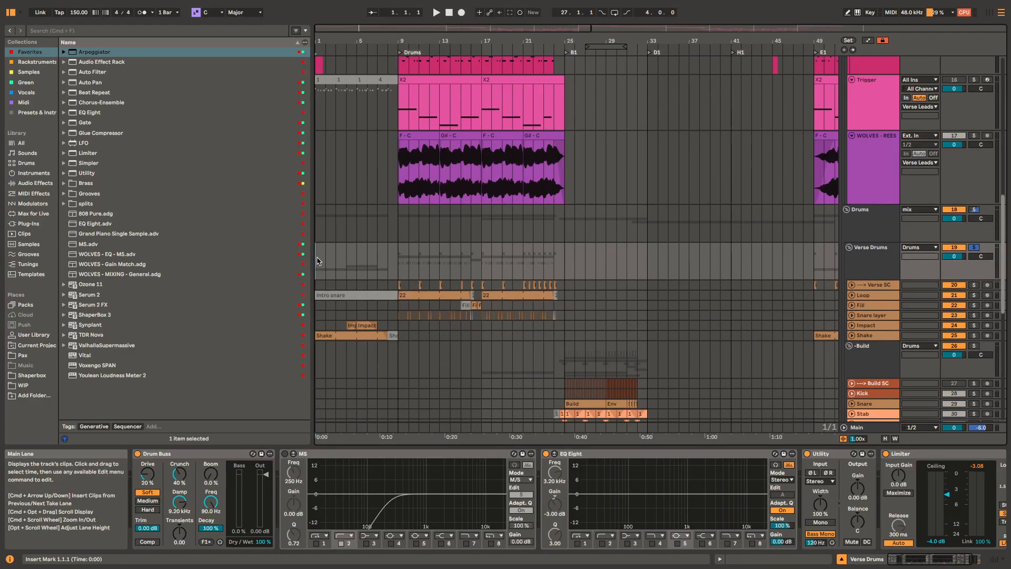
key("space")
scroll(359, 335, "up", 3)
scroll(360, 336, "up", 5)
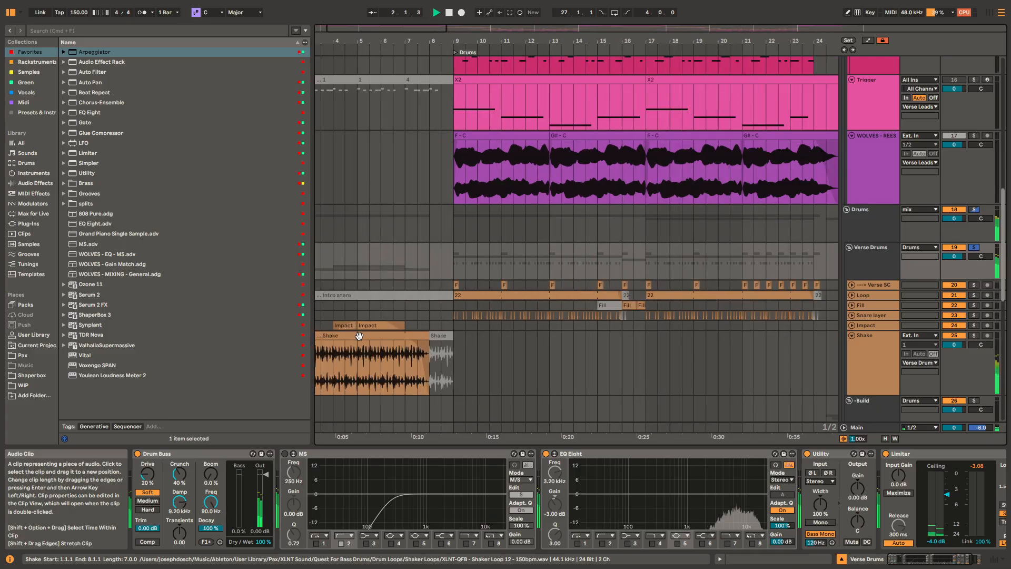
Step: Solo the Impact track and play its clips from bar 4 while viewing the MS, EQ Eight, Utility and Limiter chain
scroll(348, 328, "left", 2)
scroll(349, 328, "down", 1)
left_click(397, 304)
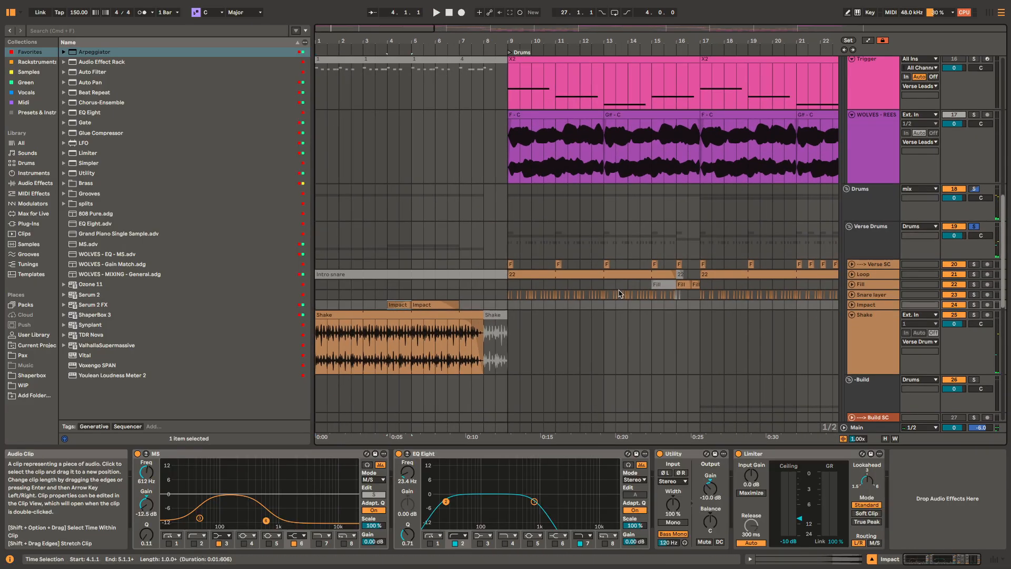
key("s")
key("space")
key("space")
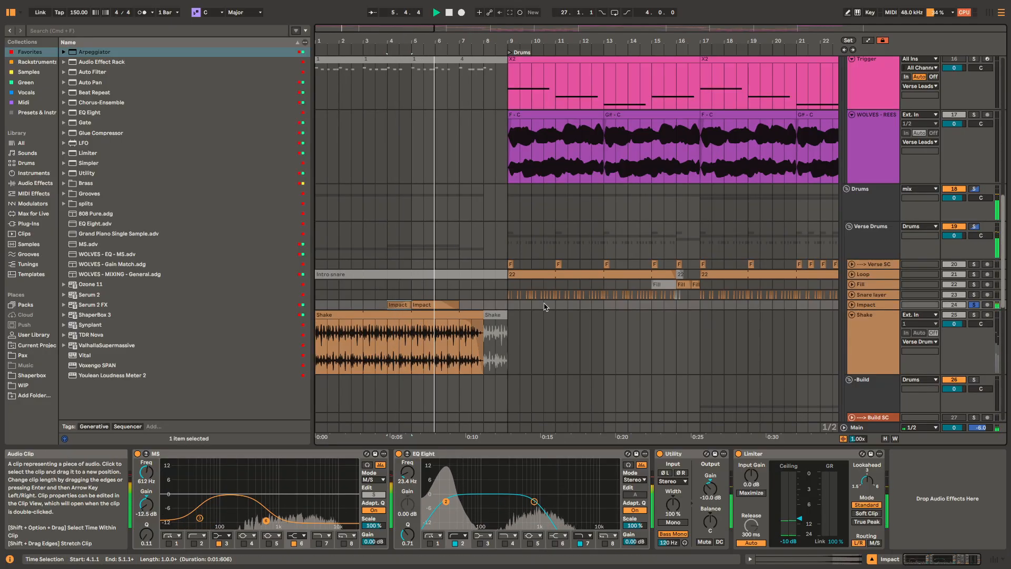
key("space")
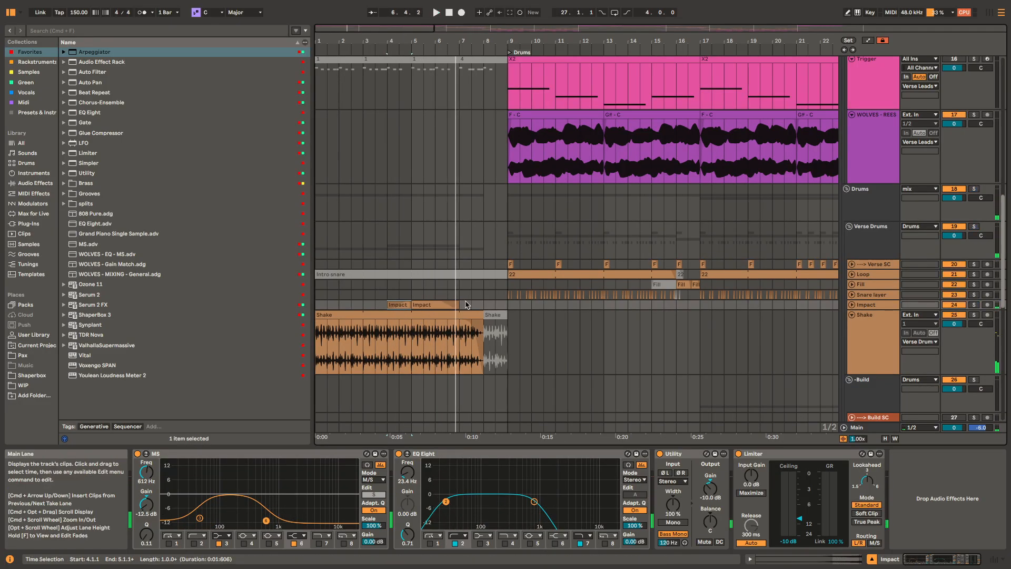
key("space")
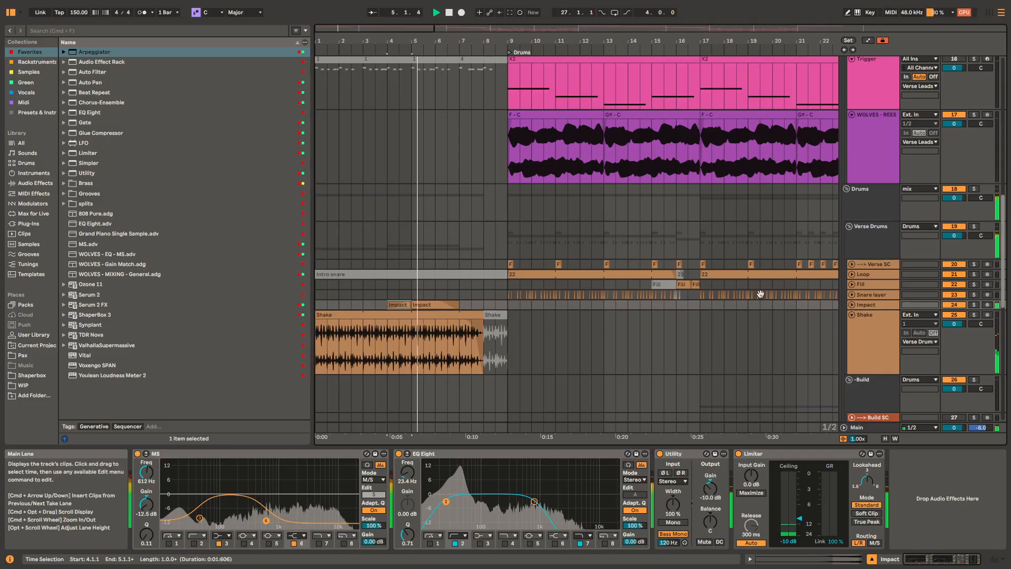
Step: Play the Verse Drums group from bar 9 and examine the unfolded Loop track's gate, EQ and Utility chain
left_click(545, 241)
key("space")
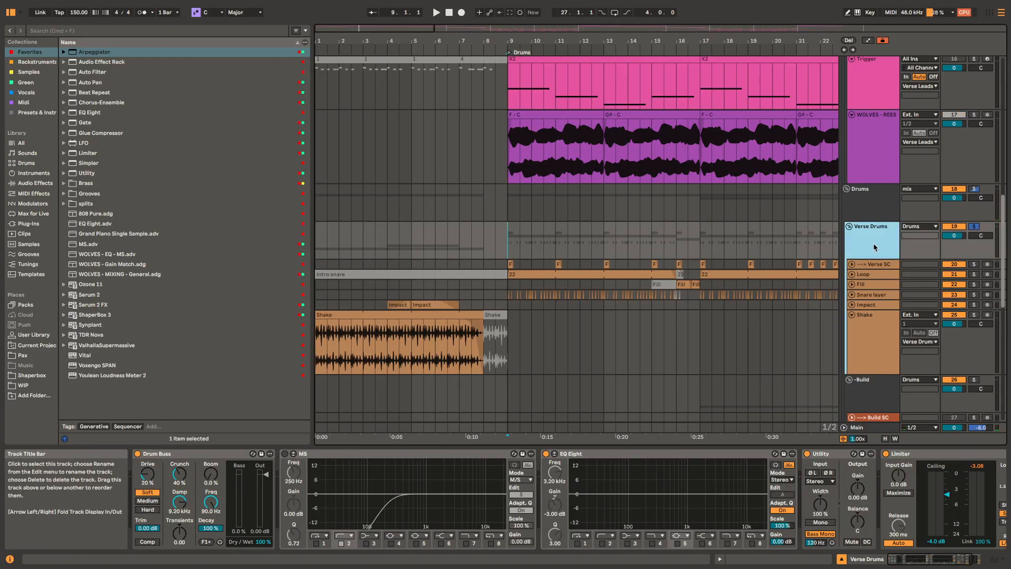
key("space")
scroll(658, 275, "up", 3)
left_click(656, 275)
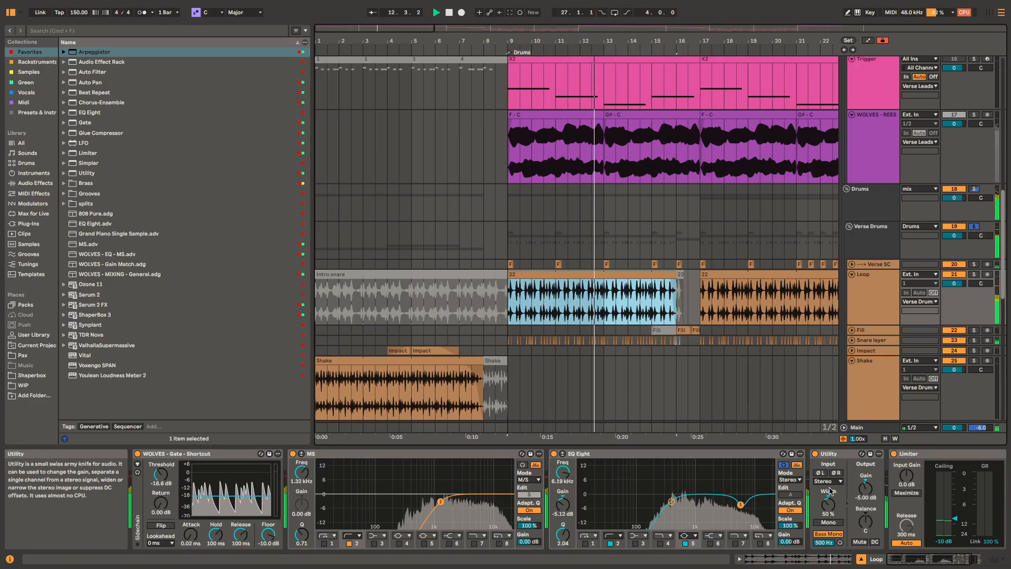
key("space")
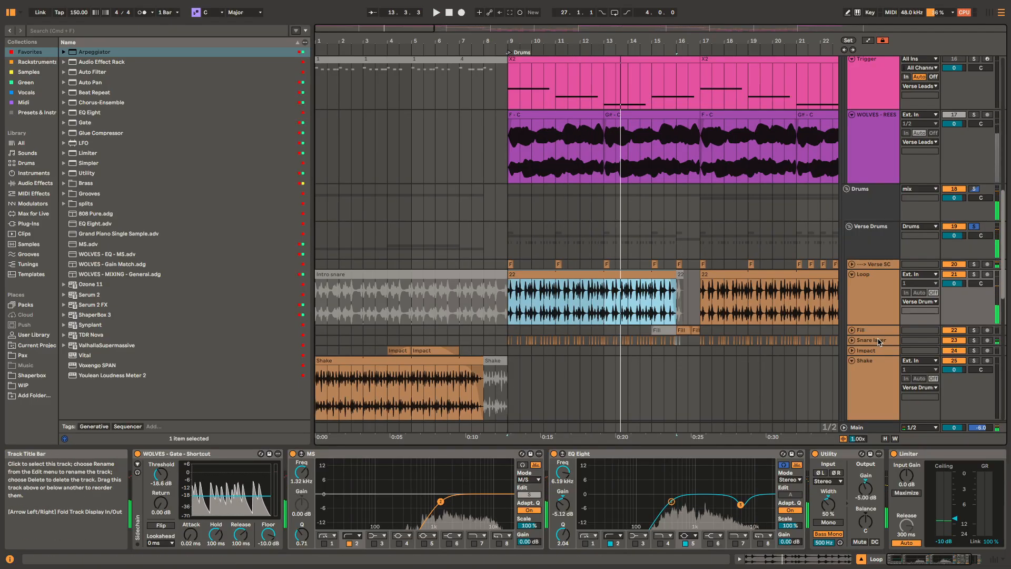
Step: Play the soloed Snare layer track from bar 9 while viewing its effect chain
left_click(879, 342)
key("space")
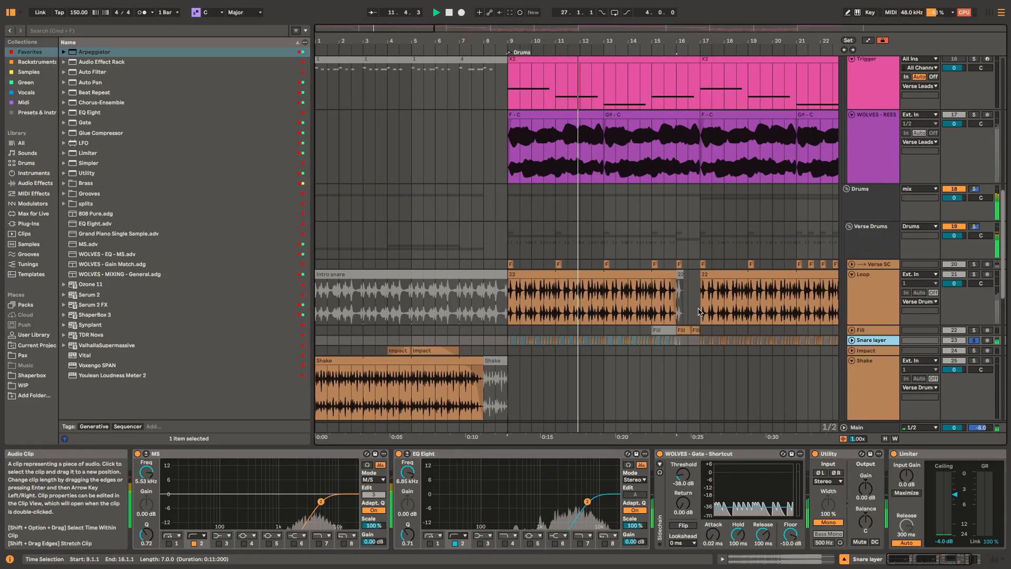
key("space")
Step: Unfold the Fill track and play its clips soloed from bar 16
left_click(684, 329)
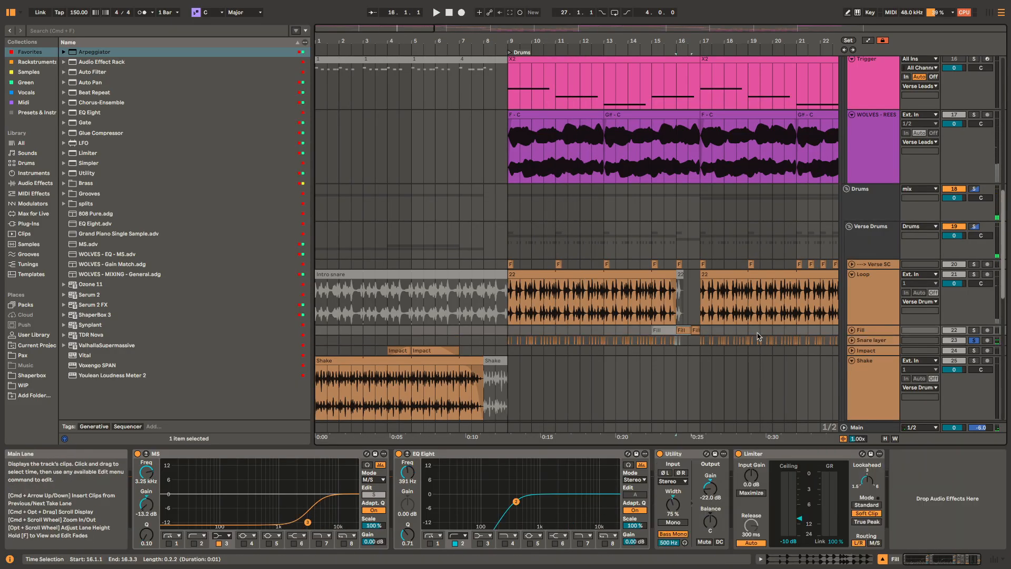
key("u")
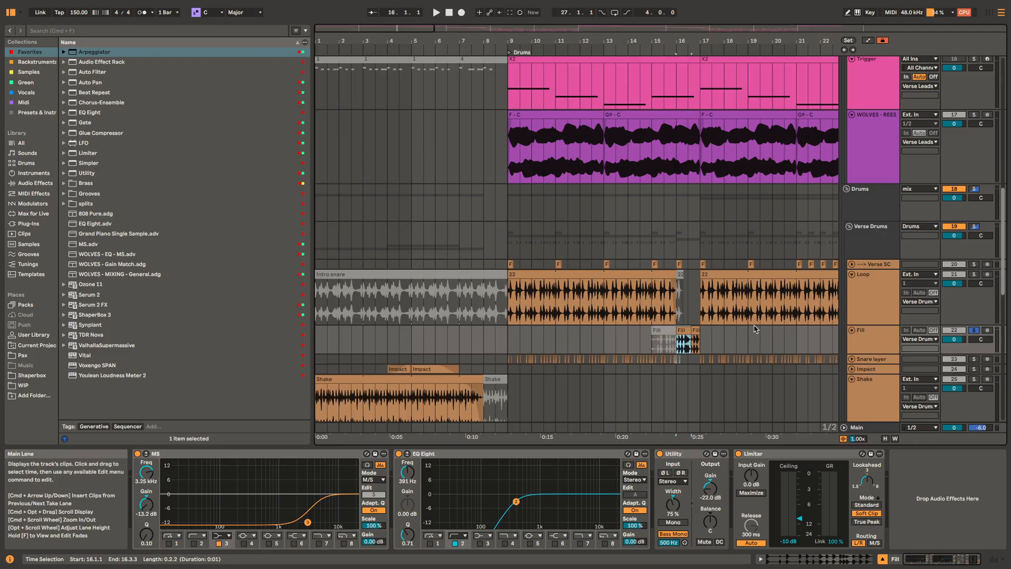
key("space")
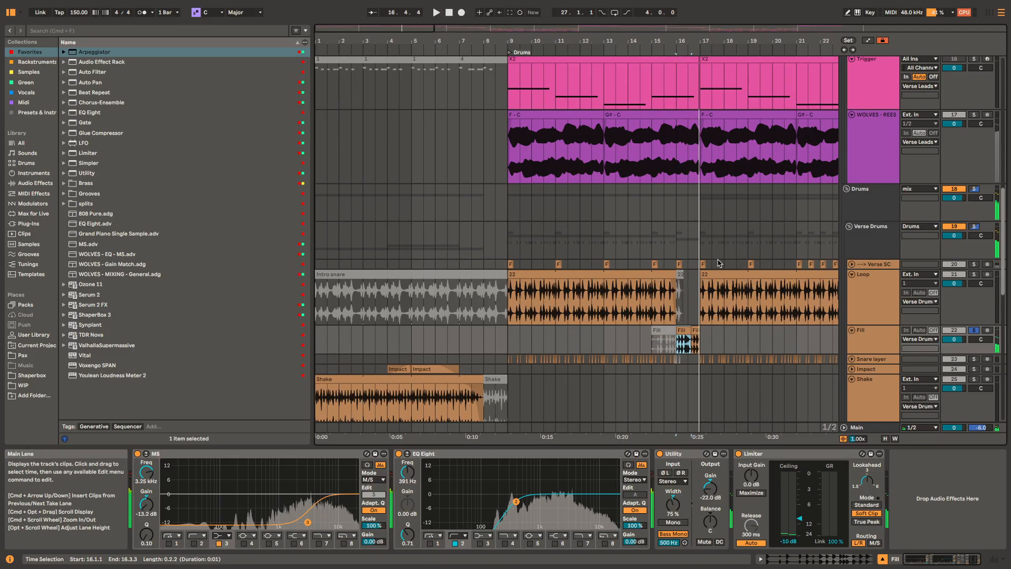
key("space")
Step: Play the Verse SC kick soloed from bar 9, and replay the same section with all tracks audible
left_click(510, 265)
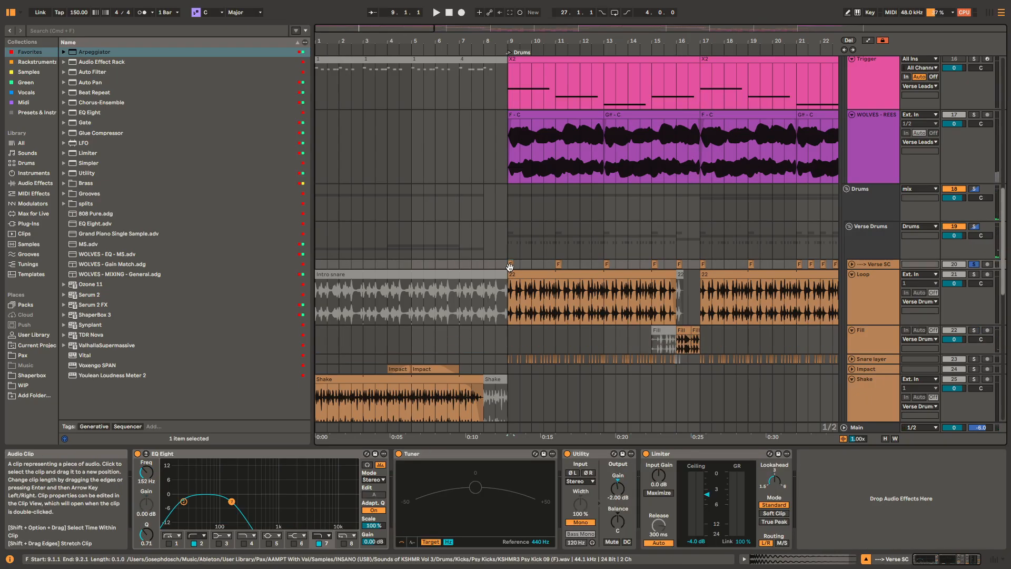
key("space")
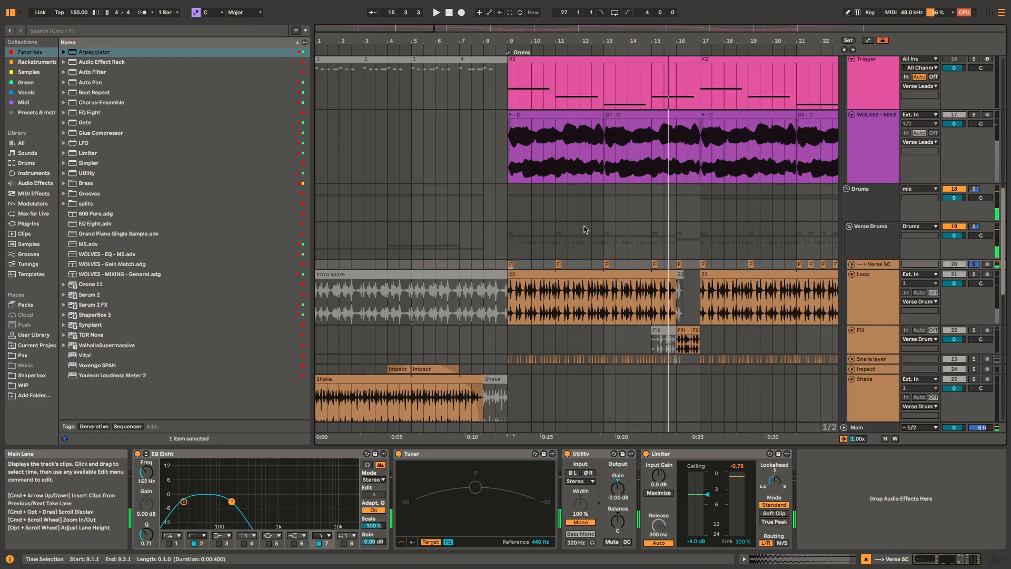
key("space")
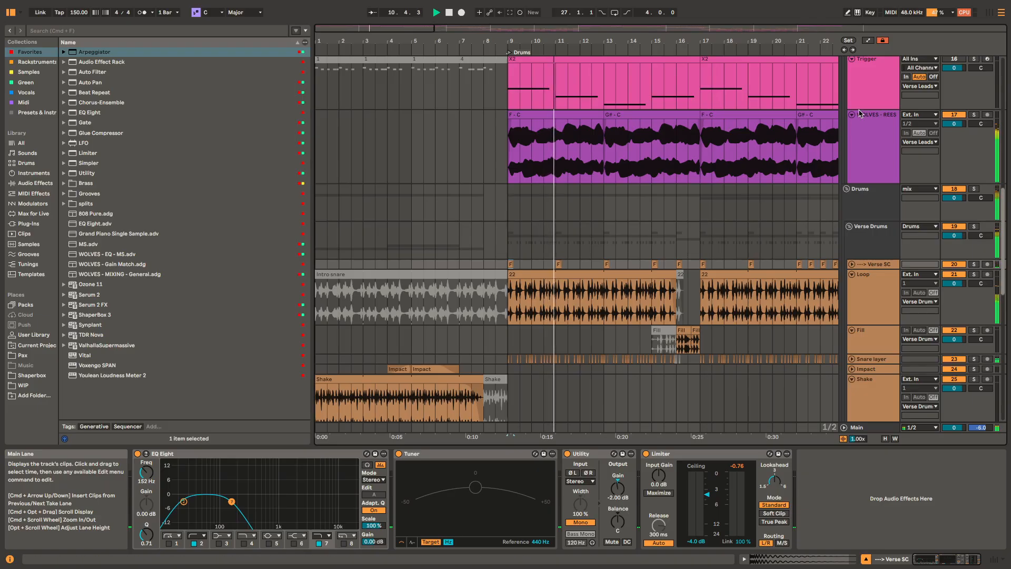
key("space")
Step: Play the full mix from bar 21 to hear the denser kicks leading up to the B1 section
scroll(616, 251, "right", 5)
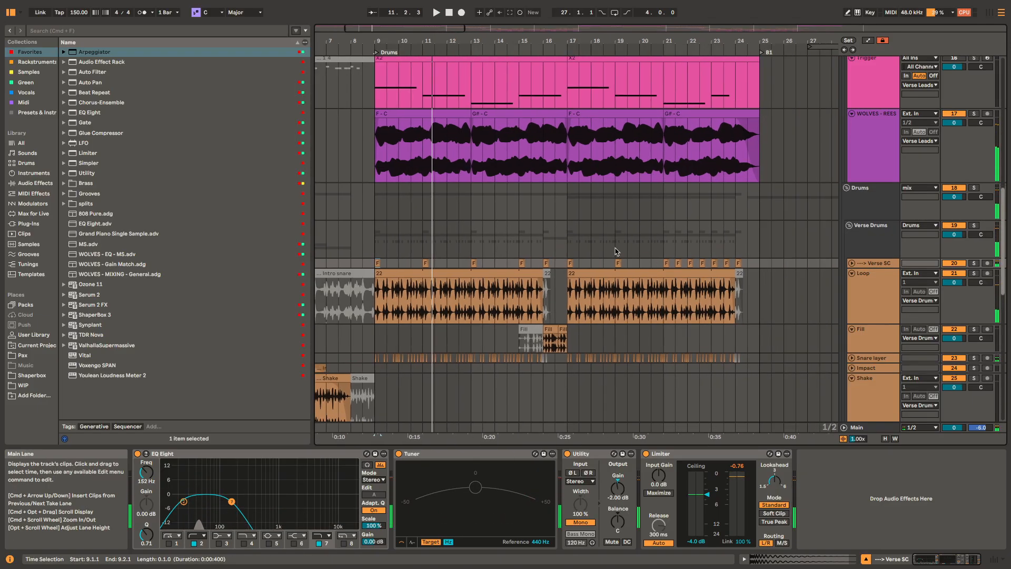
left_click(662, 233)
key("space")
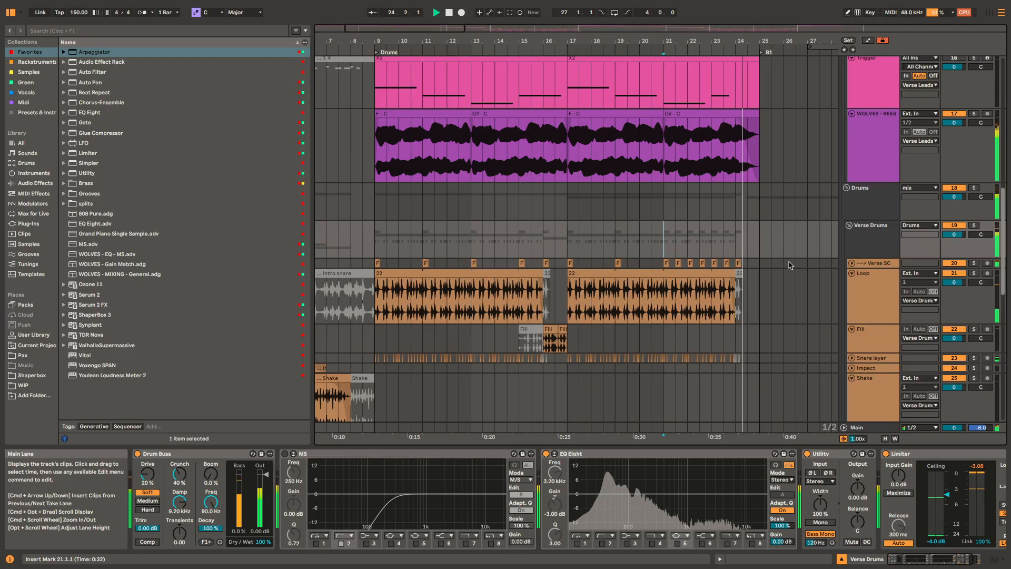
Step: Play the soloed Hi Long Down -5 sweep from bar 24, and play the Sub track's Up clip in the full mix
scroll(769, 234, "up", 10)
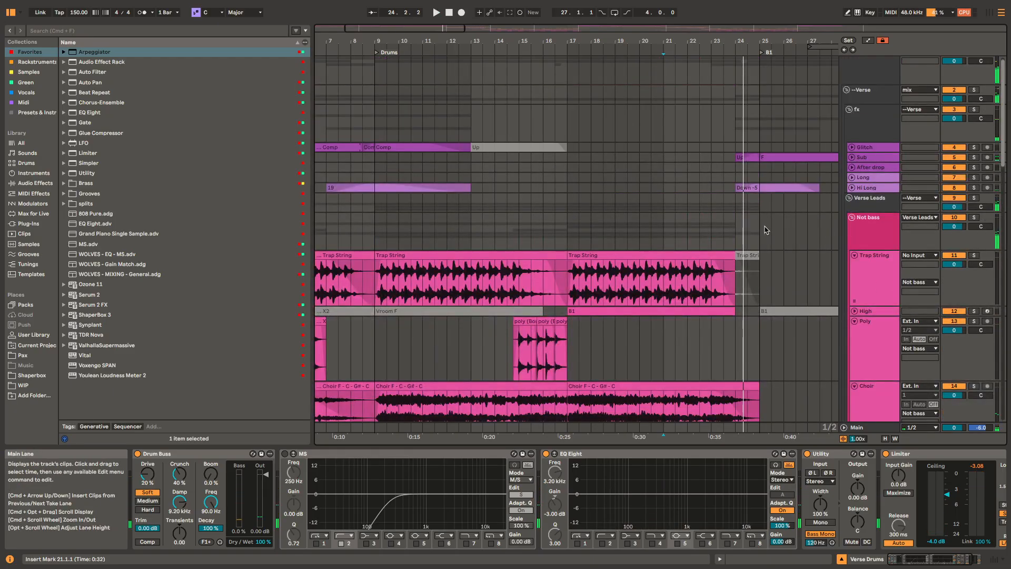
scroll(745, 190, "up", 3)
left_click(769, 188)
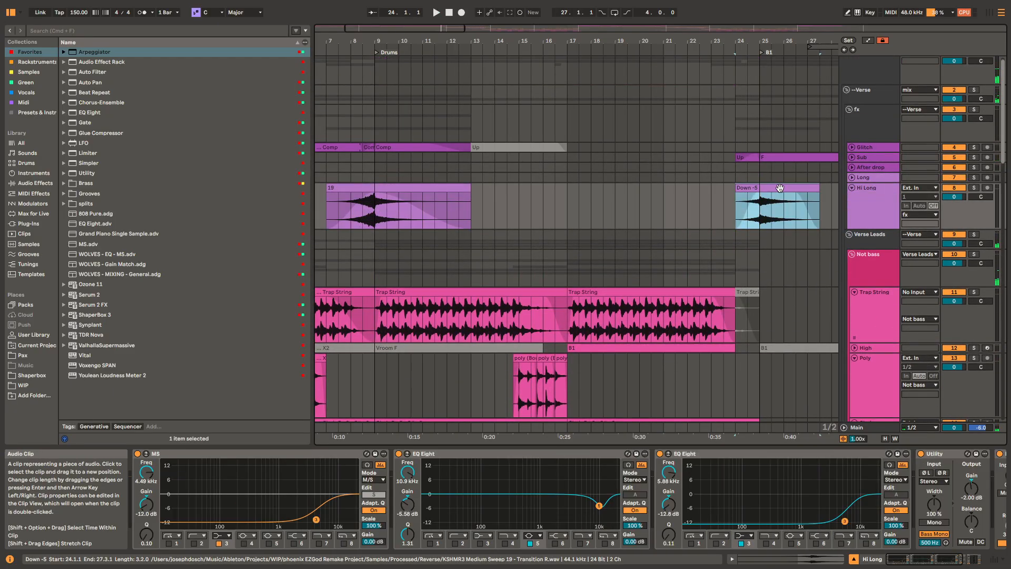
scroll(758, 179, "right", 5)
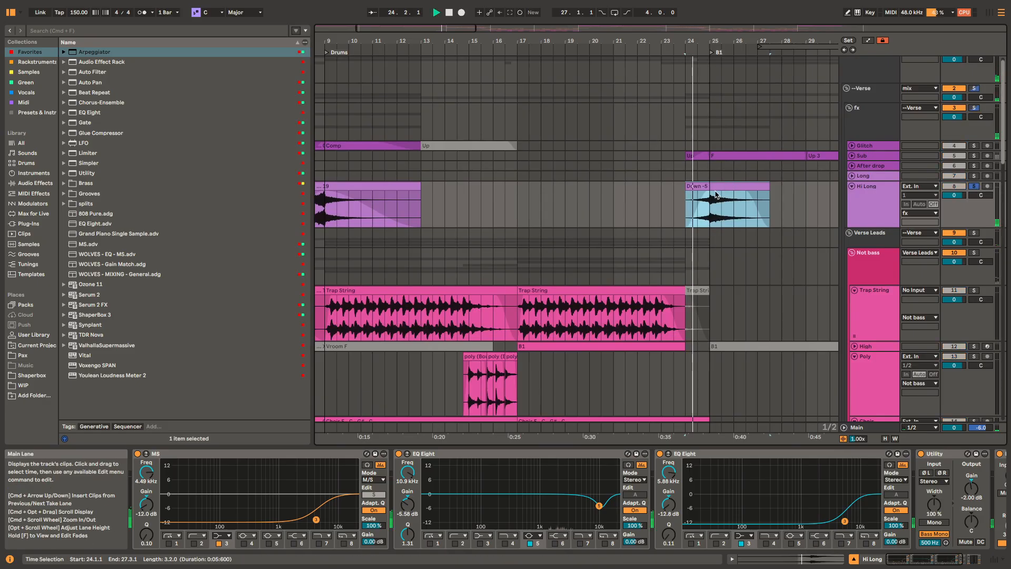
scroll(716, 195, "up", 5)
scroll(677, 155, "up", 3)
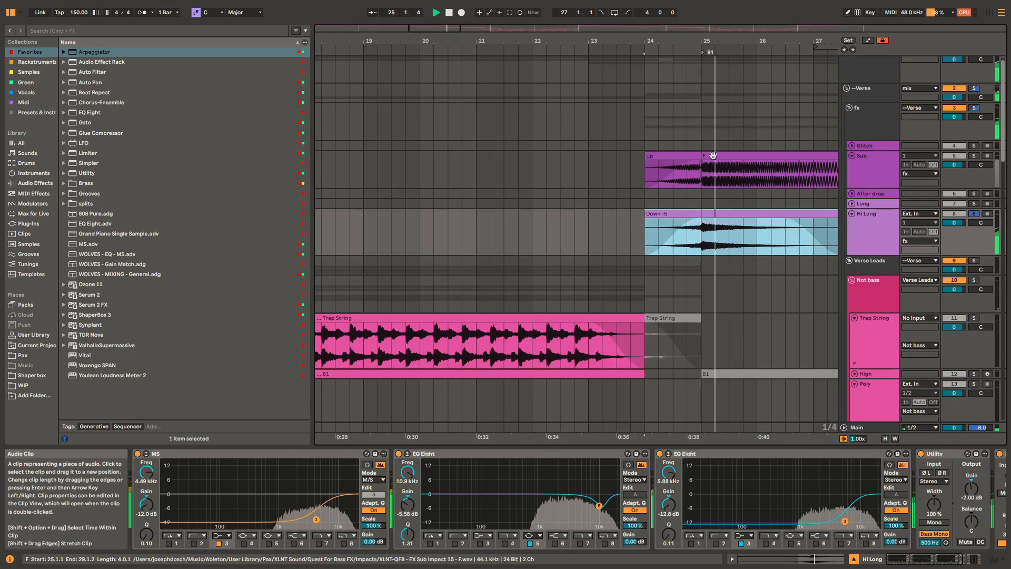
left_click(677, 153)
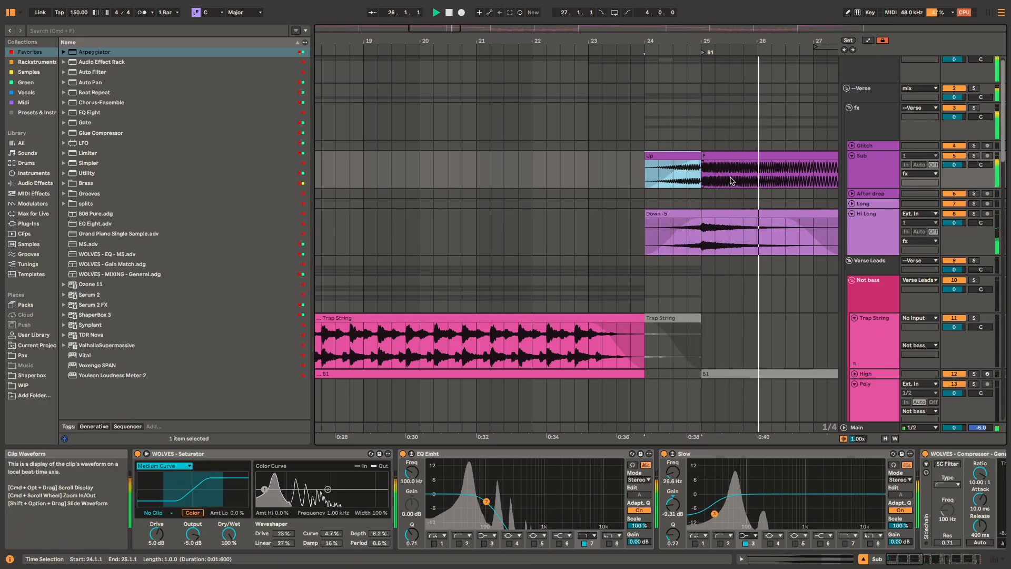
key("space")
Step: Examine the bar 24 to 25 transition, marking that range across the Saw, Trigger and WOLVES - REESE tracks
scroll(711, 221, "down", 15)
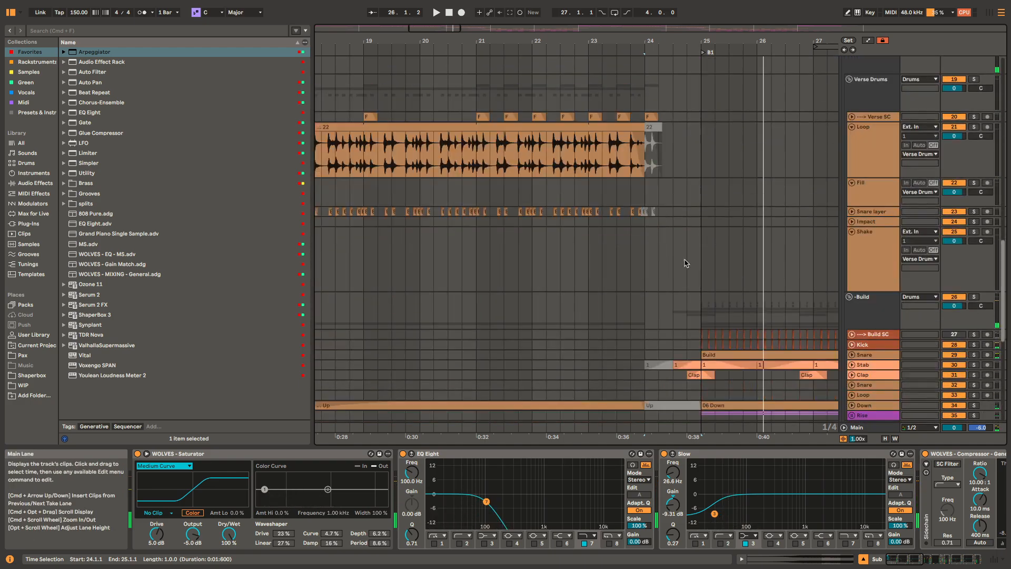
scroll(686, 263, "up", 10)
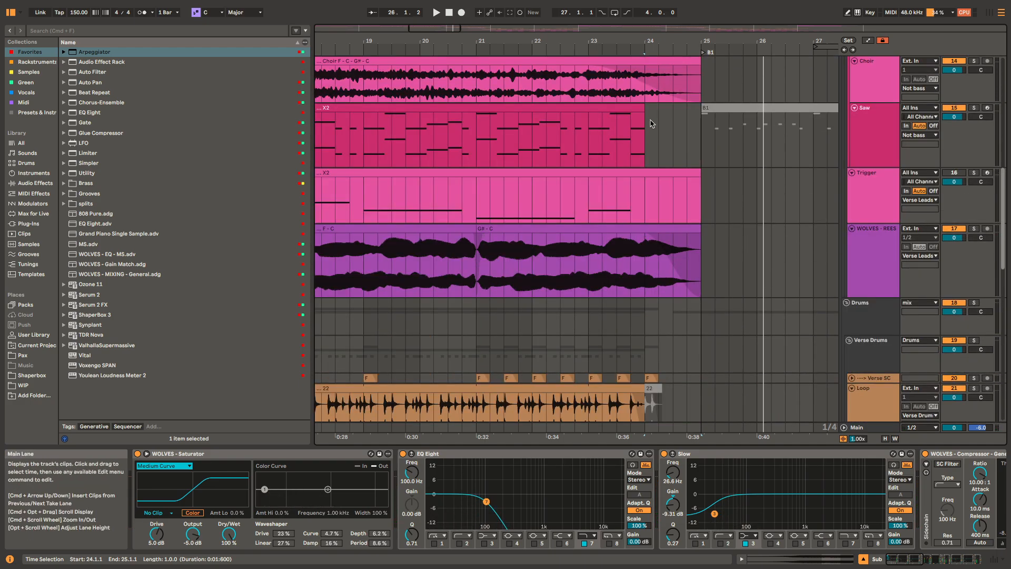
left_click_drag(647, 129, 706, 270)
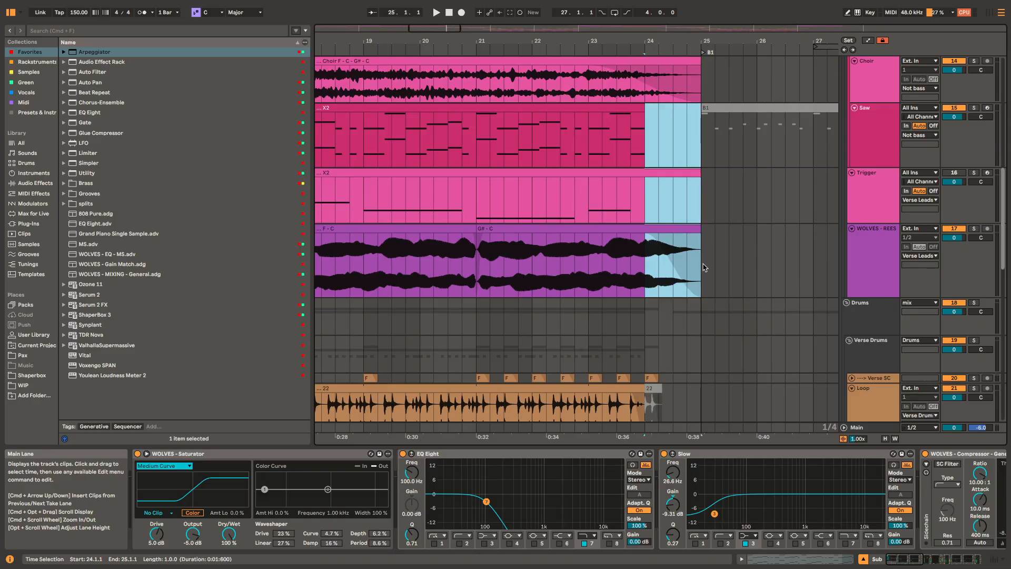
scroll(704, 267, "up", 10)
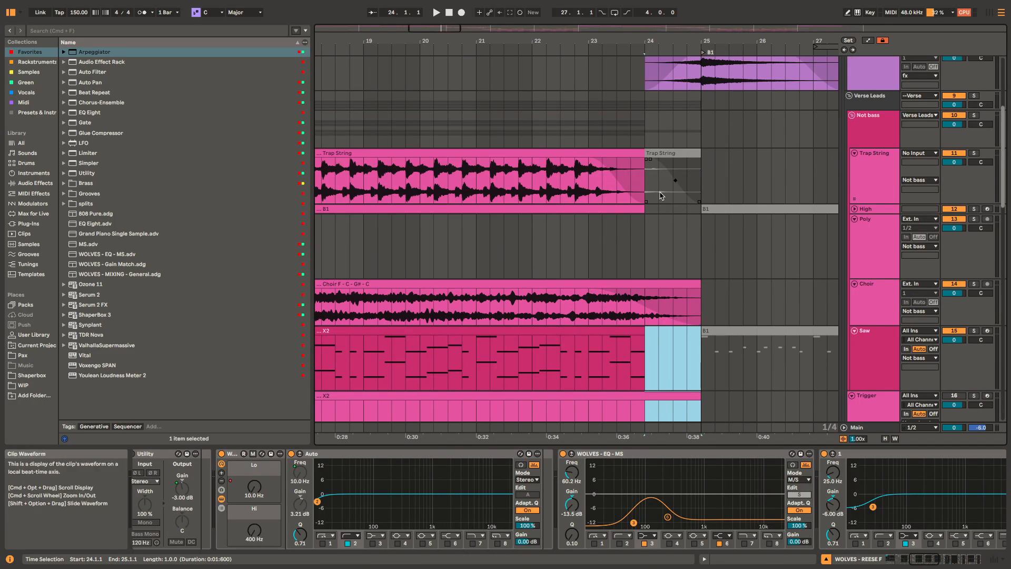
scroll(670, 149, "down", 3)
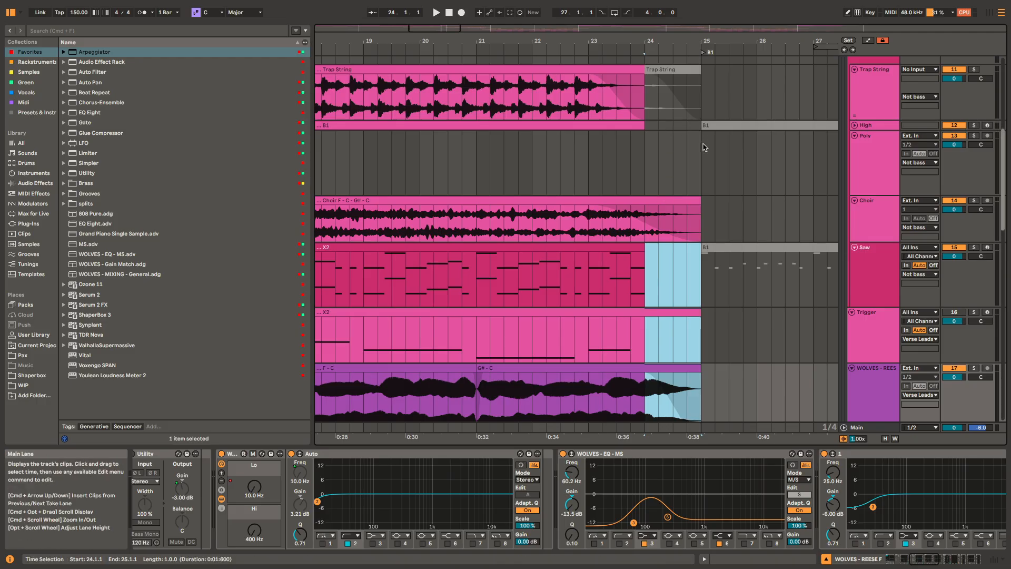
scroll(677, 235, "down", 5)
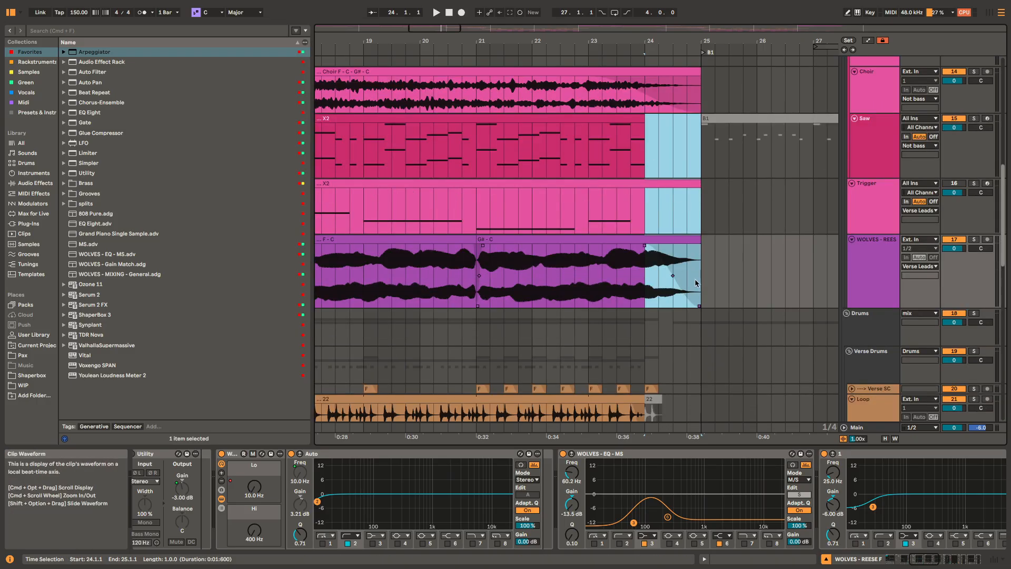
scroll(706, 305, "down", 13)
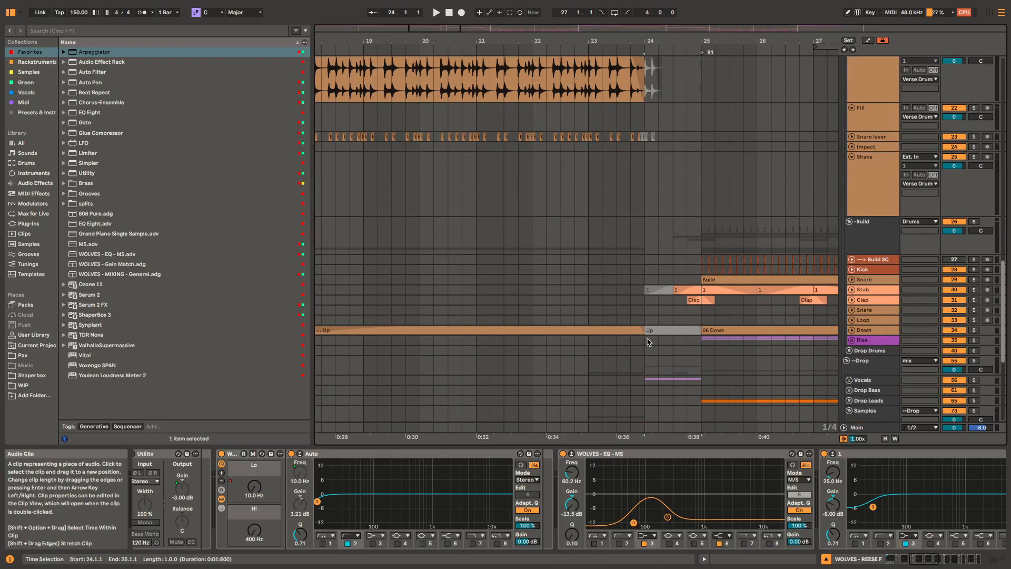
Step: Play the soloed Vocals group from bar 24 while viewing its Echo Wash rack and the unfolded Drop track
left_click(648, 383)
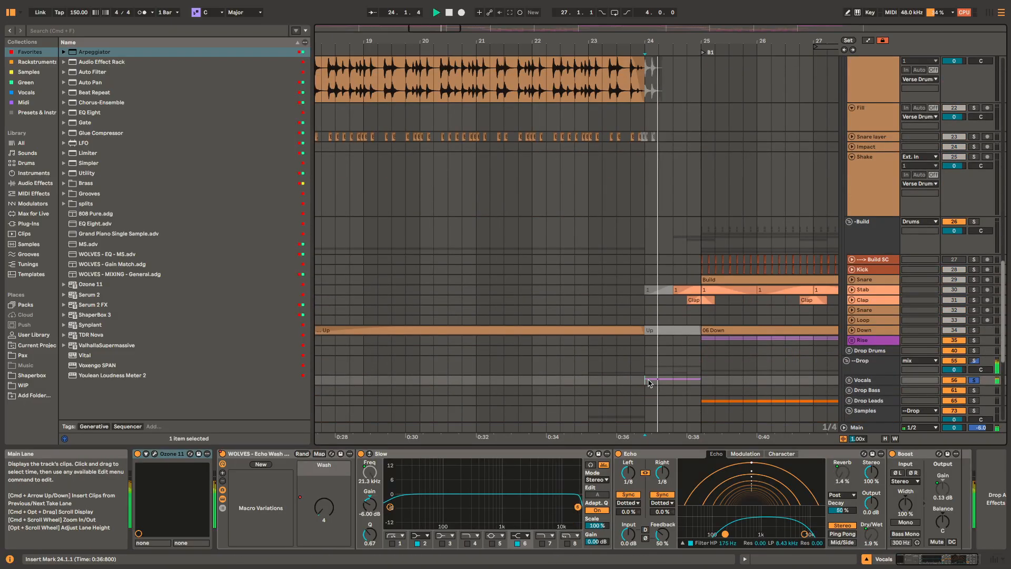
scroll(682, 320, "down", 5)
scroll(694, 262, "down", 5)
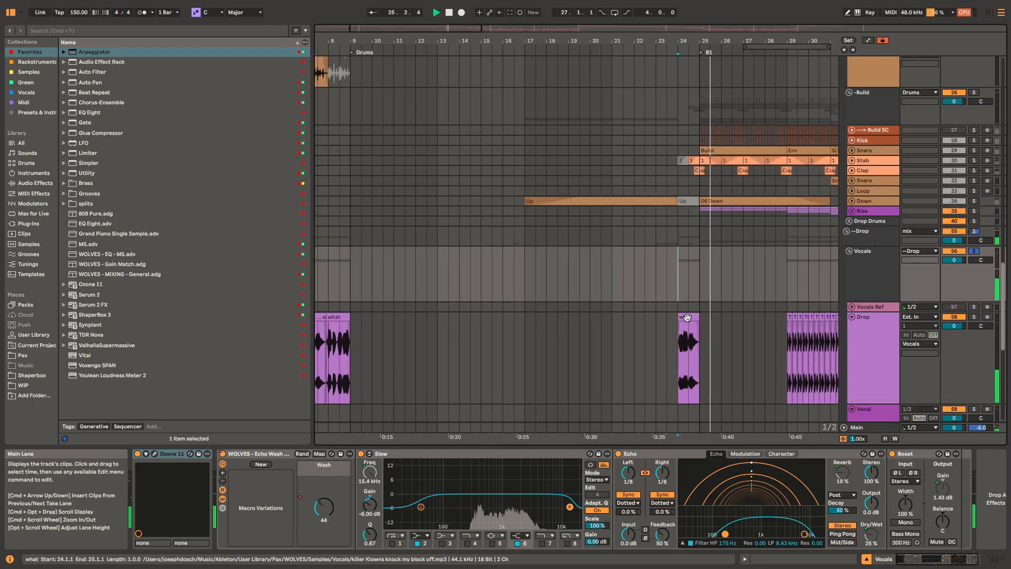
key("space")
Step: Play the Drop vocal track's "what" clips from bar 7 while viewing the Saturator, EQ Eight and multiband compressor
scroll(693, 262, "down", 2)
scroll(694, 263, "left", 3)
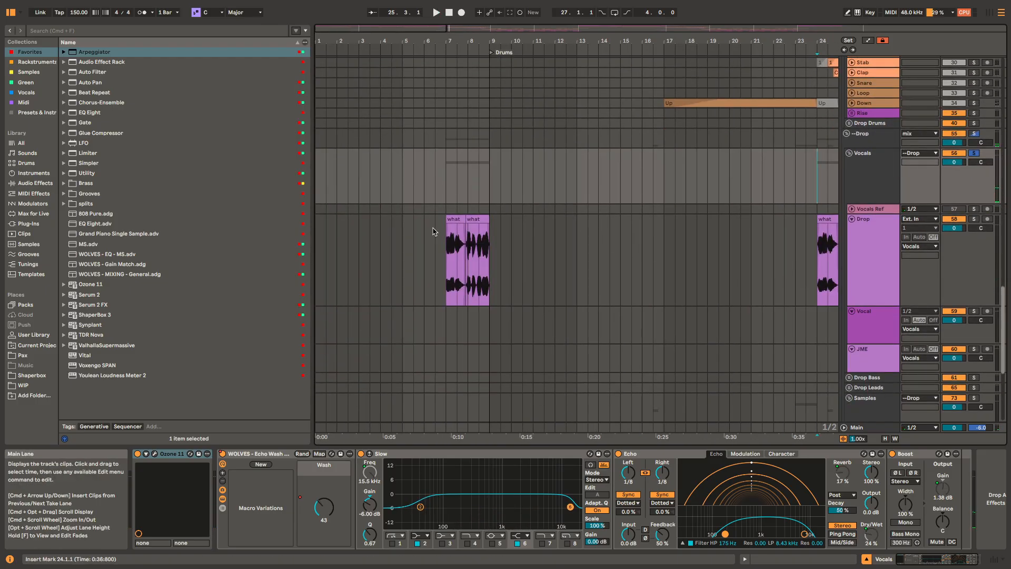
left_click(455, 218)
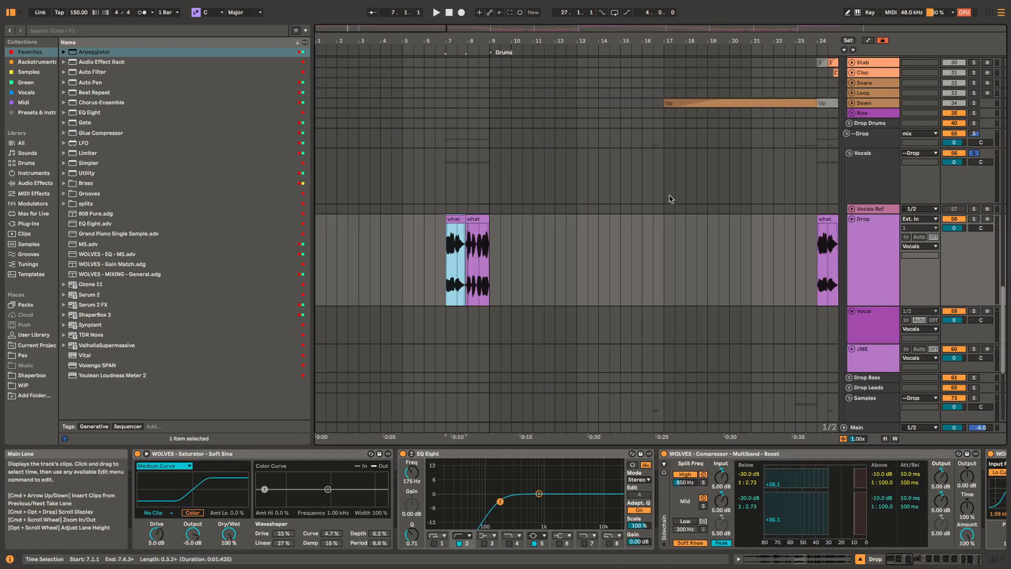
key("space")
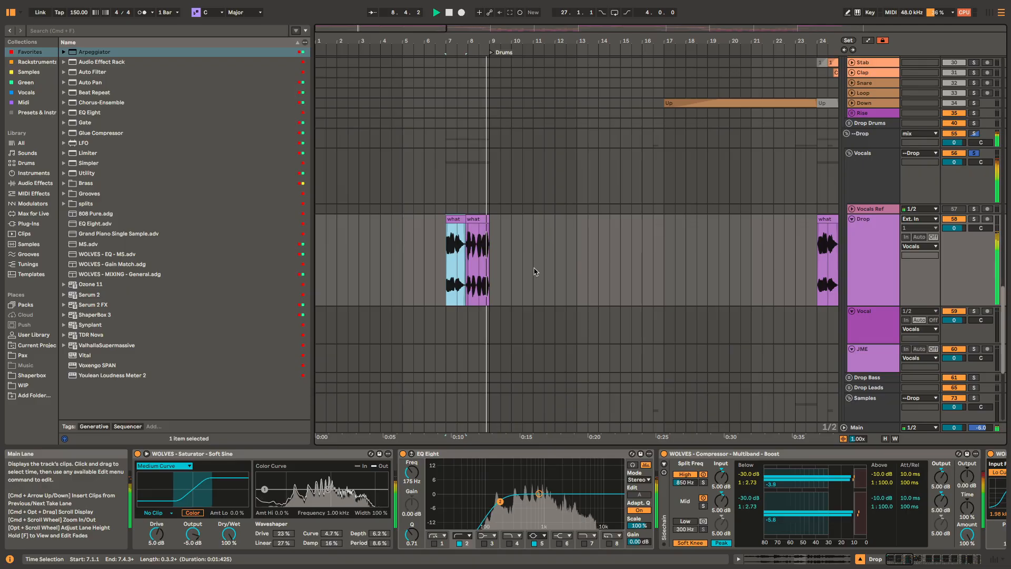
key("space")
Step: Play the soloed Build group from bar 25 and unfold its Down track
left_click_drag(777, 240, 563, 270)
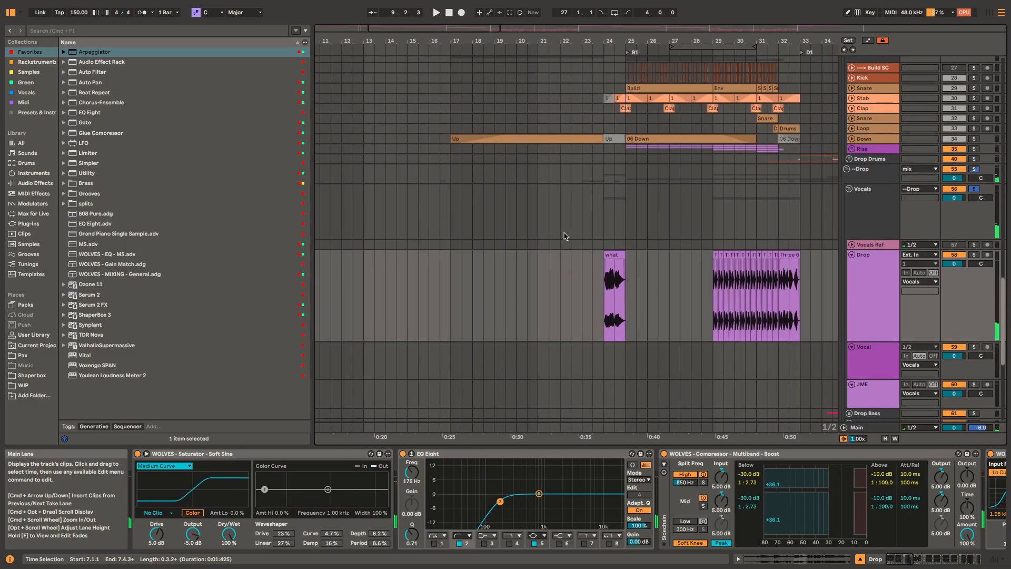
left_click_drag(581, 188, 557, 341)
left_click(598, 195)
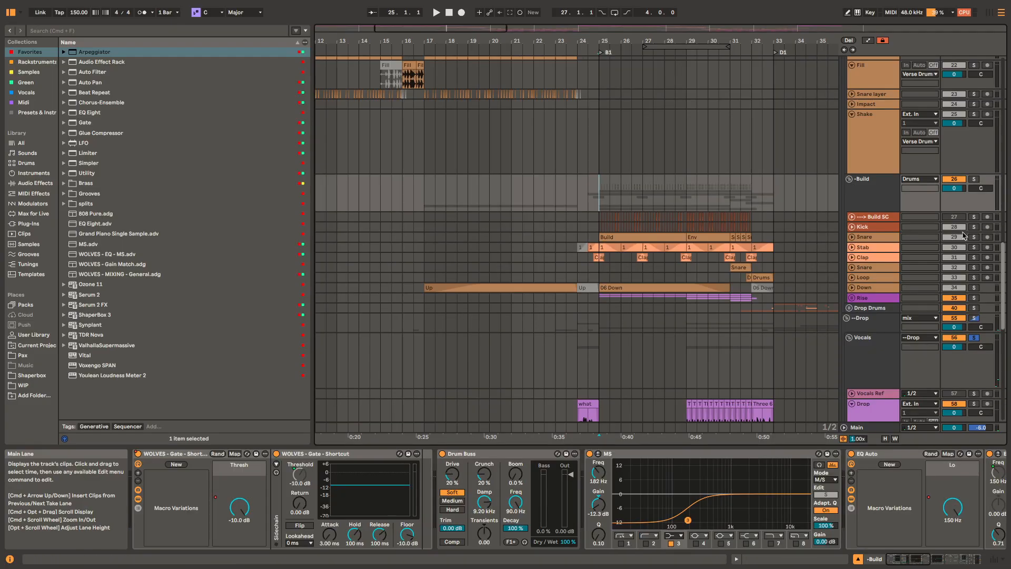
key("space")
scroll(571, 287, "up", 3)
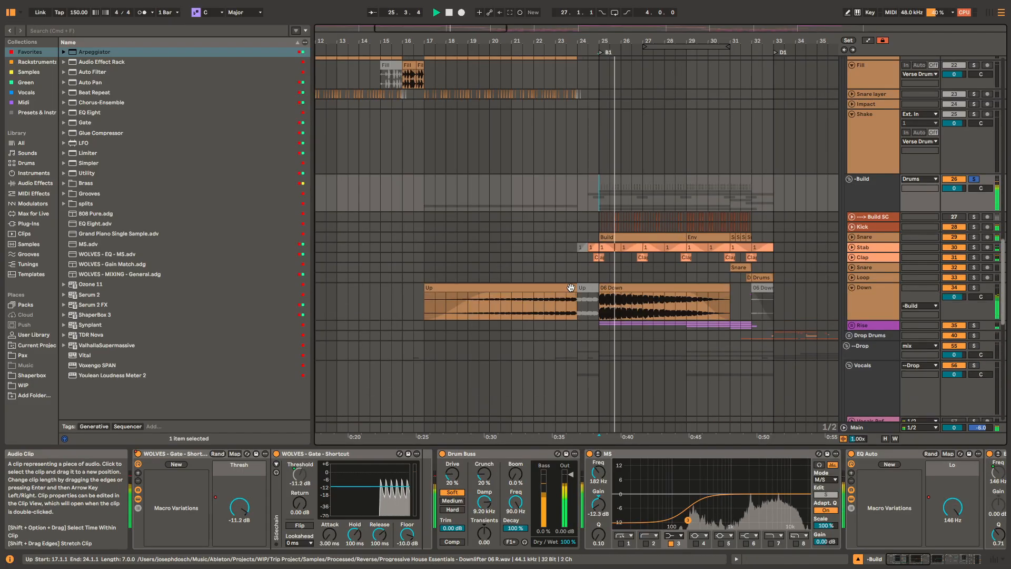
Step: Play the Down track's Up clip from bar 17 with the Build group soloed, enlarging the track to view its waveform
key("space")
left_click(560, 287)
key("space")
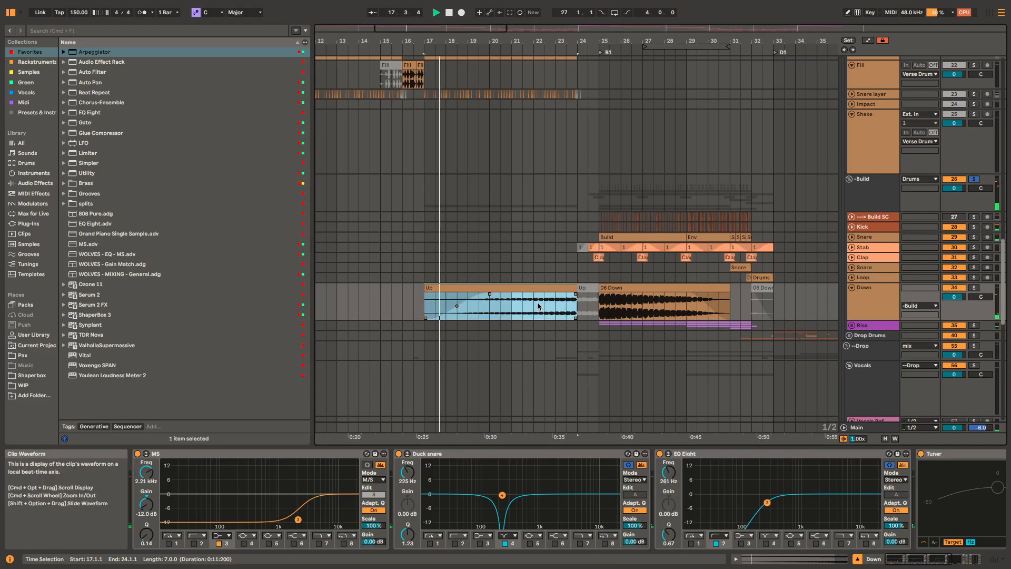
scroll(539, 307, "up", 3)
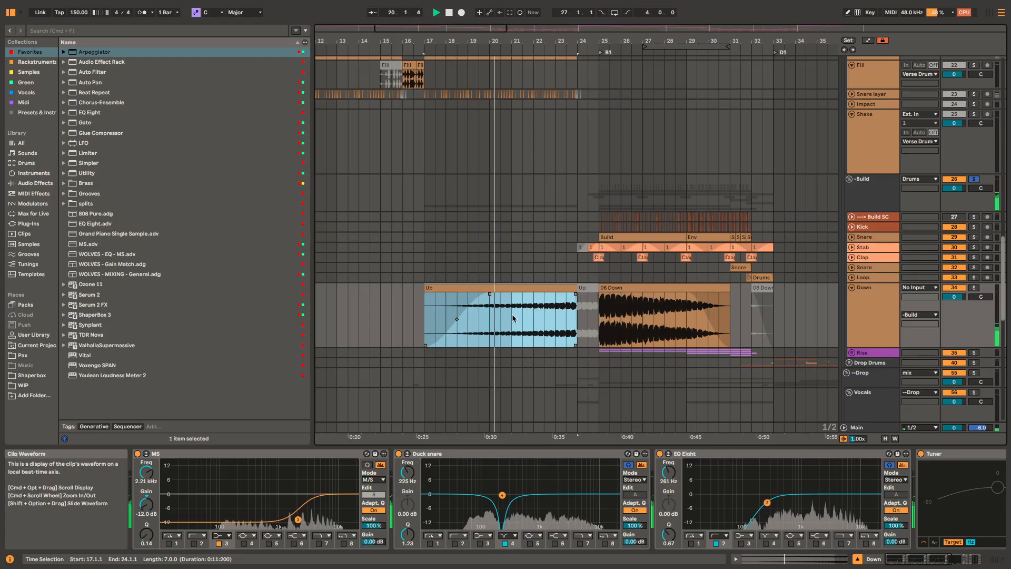
left_click(557, 310)
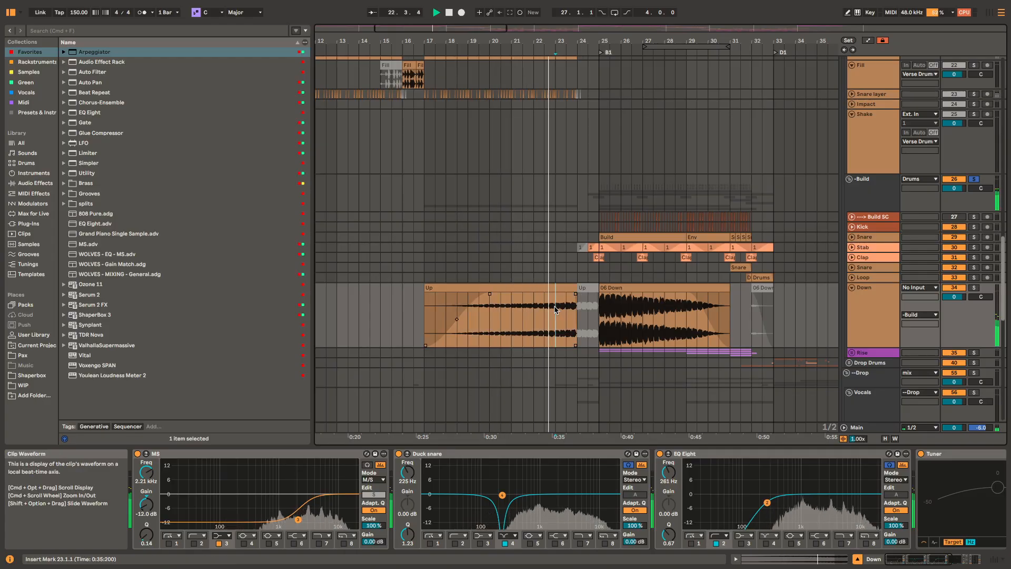
Step: Play the soloed Down track's 06 Down clip from bar 25
left_click(612, 287)
key("space")
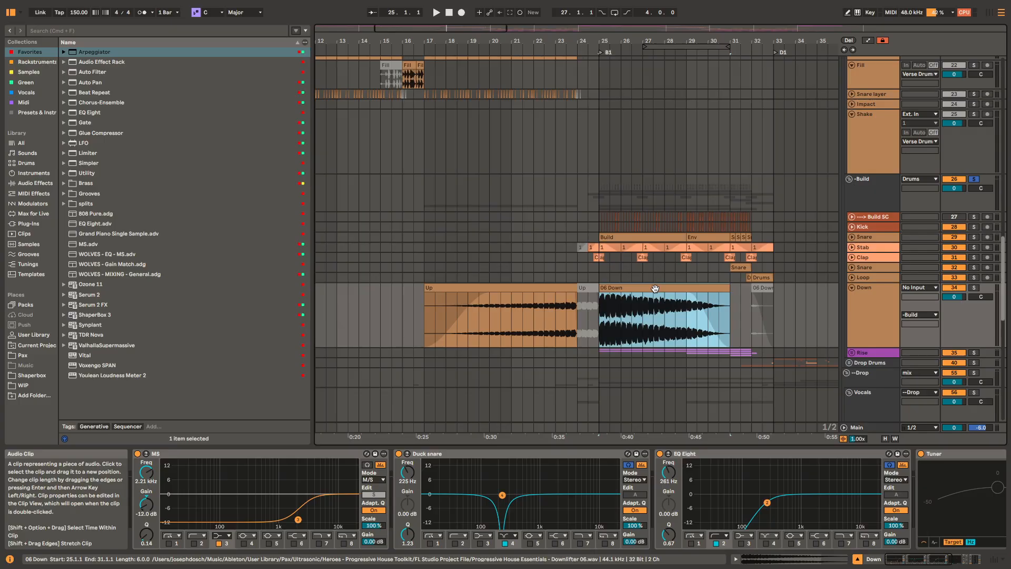
key("space")
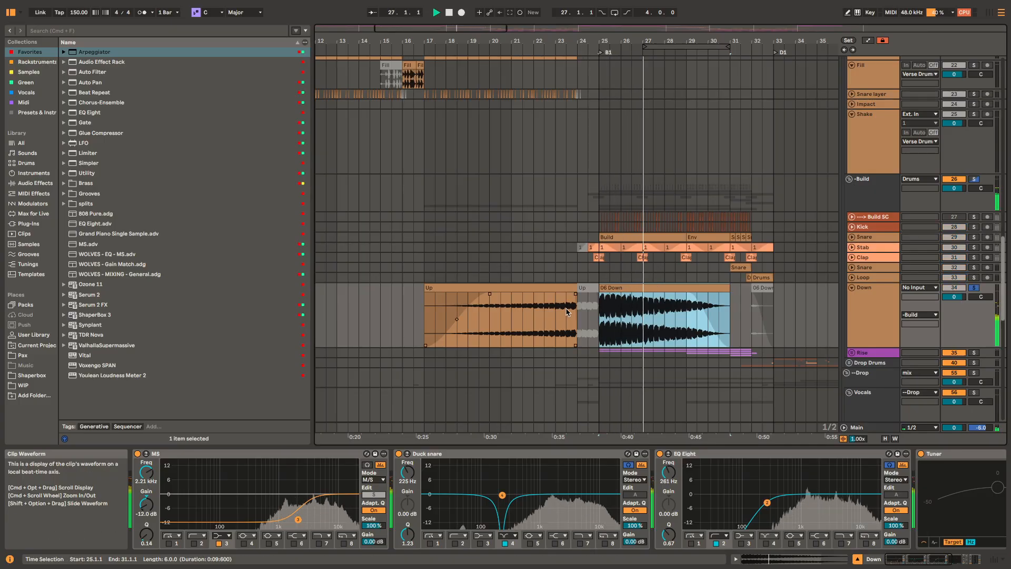
Step: Compare the Up and 06 Down clips, marking bars 21 to 24 and 25 to 28 on the Down track
left_click_drag(514, 312, 582, 312)
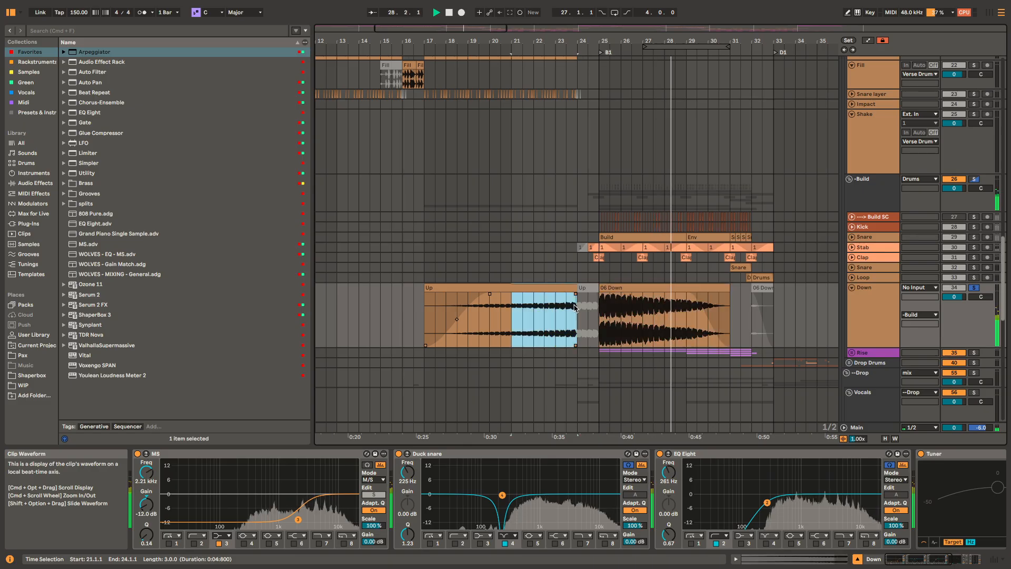
key("space")
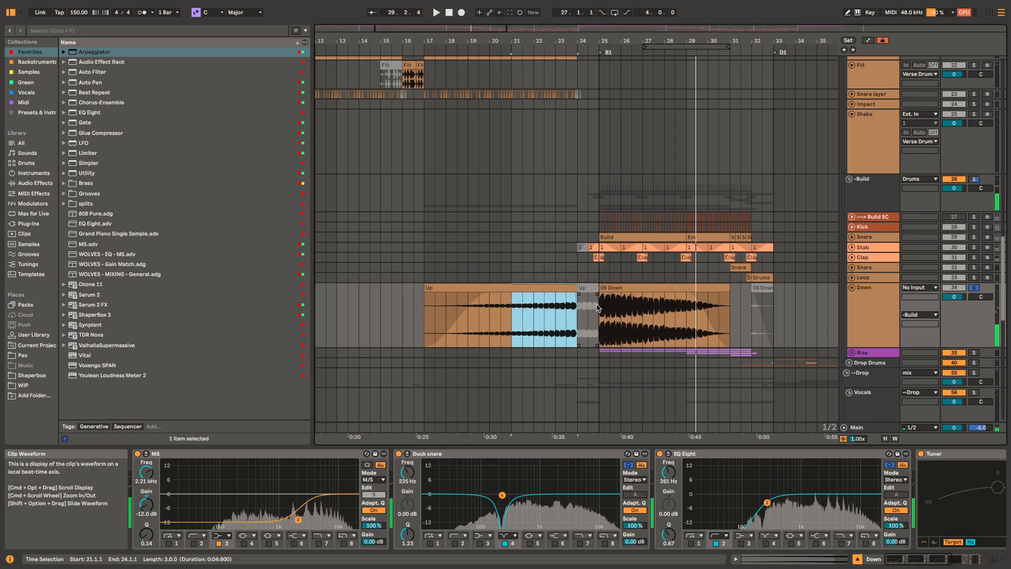
left_click_drag(511, 310, 523, 310)
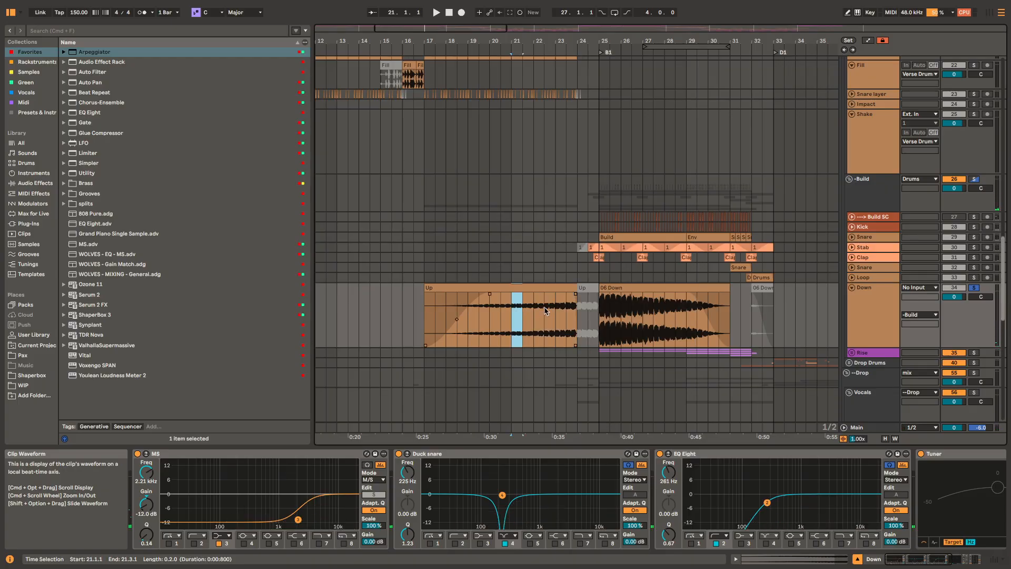
left_click_drag(605, 312, 663, 313)
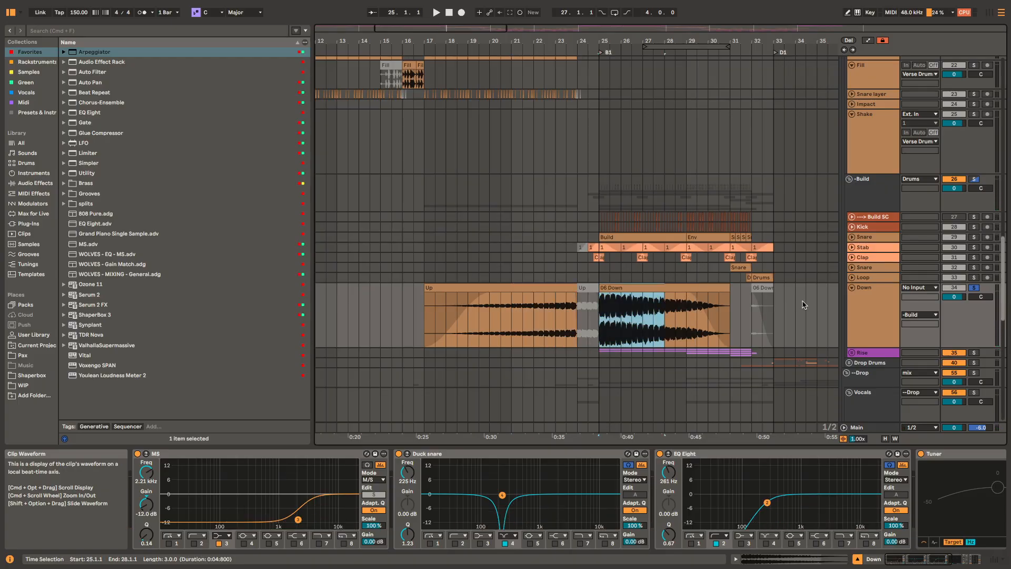
left_click_drag(463, 314, 685, 312)
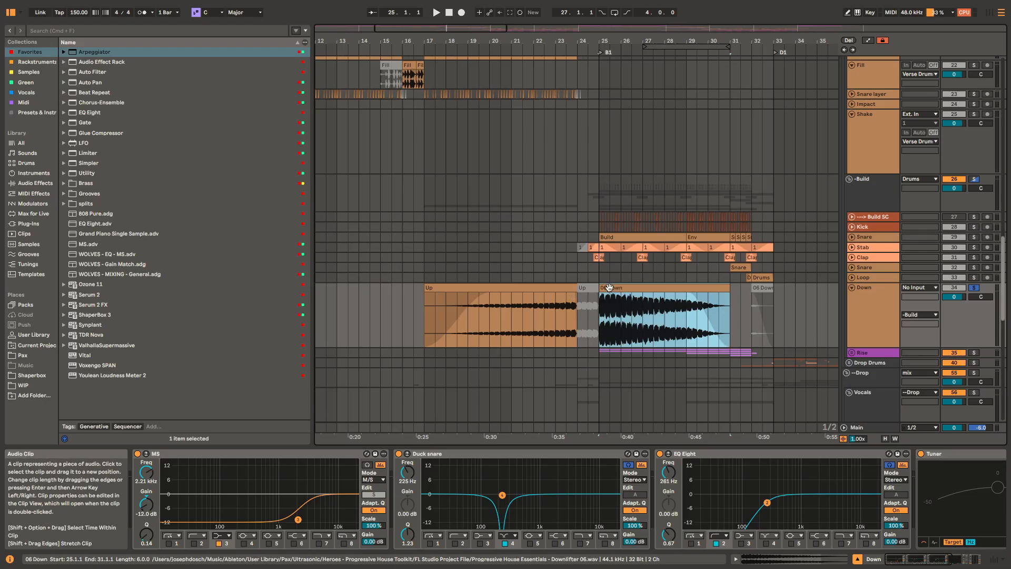
left_click_drag(527, 315, 571, 312)
left_click(572, 310)
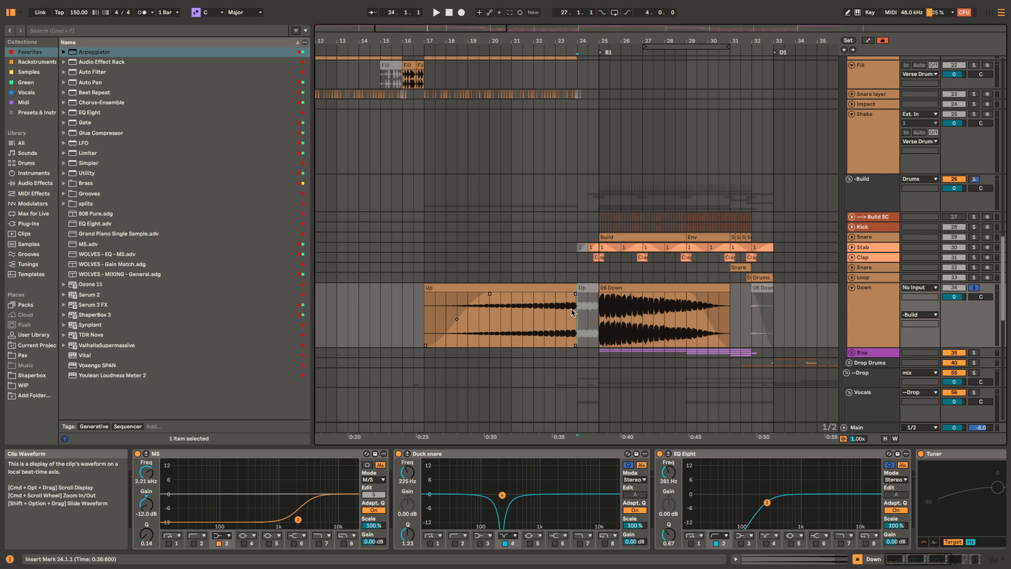
Step: Play the soloed Build group from bar 25 to about bar 32 while viewing the unfolded Kick track and its effect chain
left_click(601, 191)
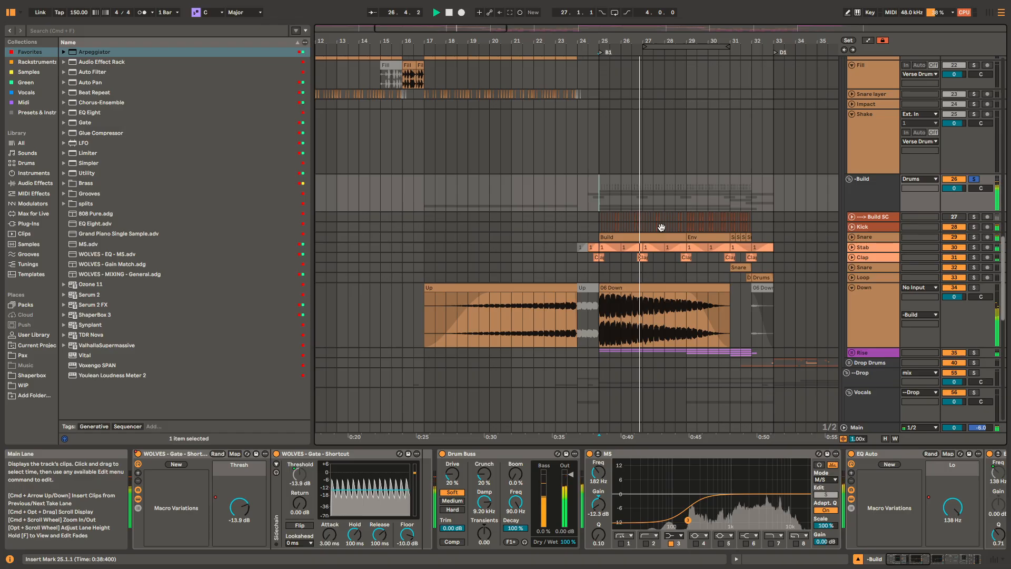
scroll(662, 227, "up", 5)
scroll(672, 251, "up", 5)
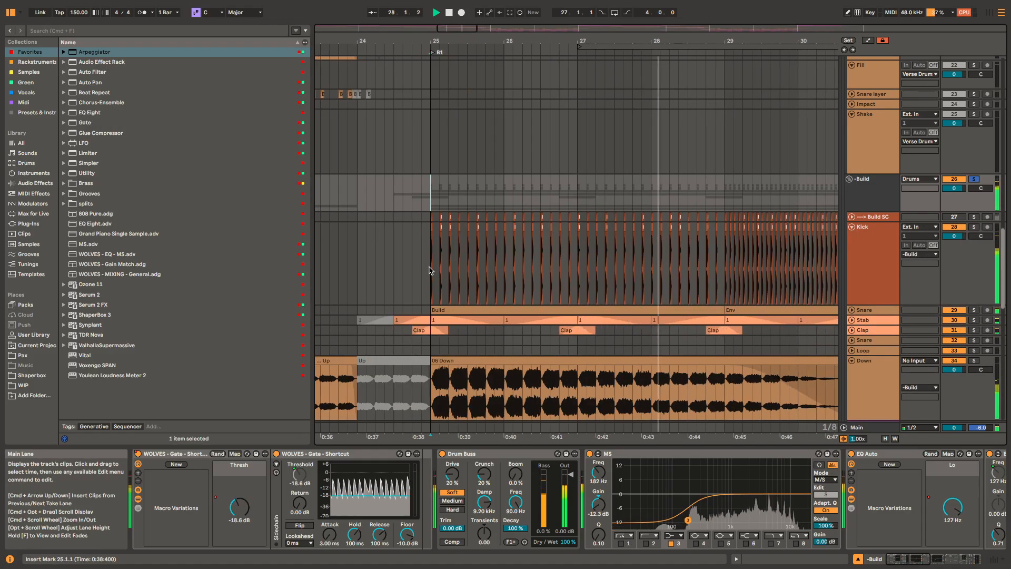
left_click(783, 271)
scroll(702, 274, "down", 3)
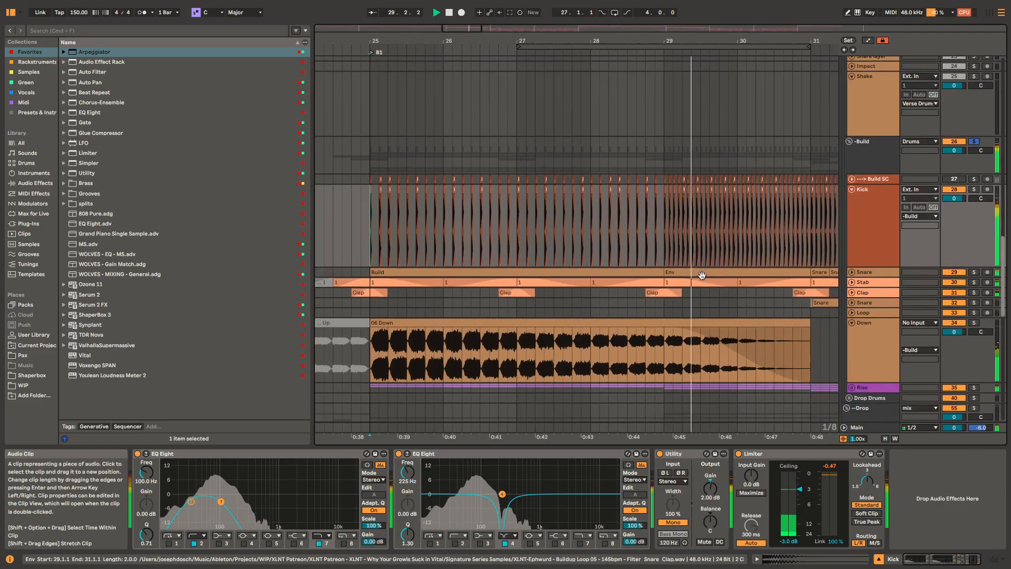
scroll(700, 273, "down", 3)
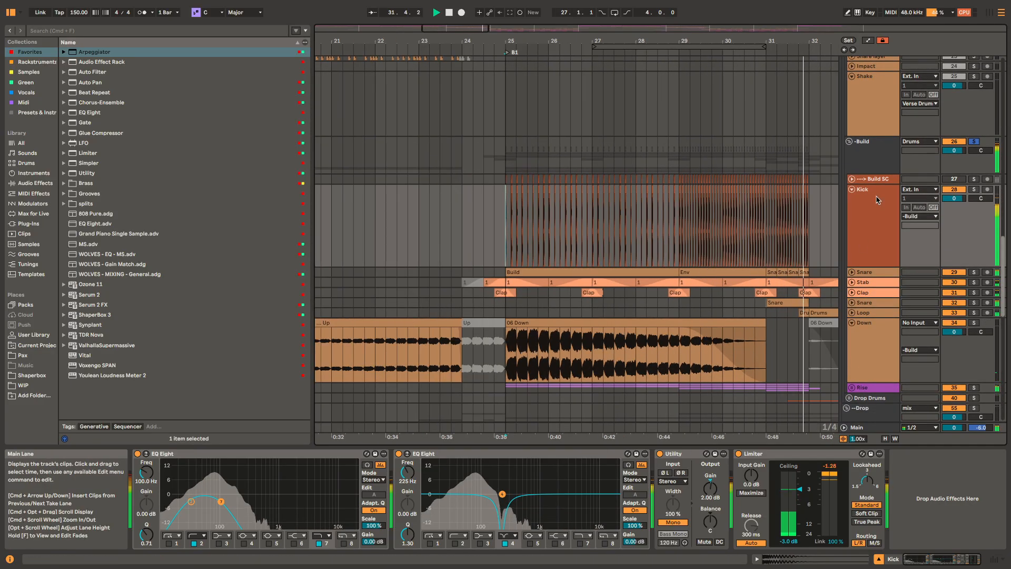
key("space")
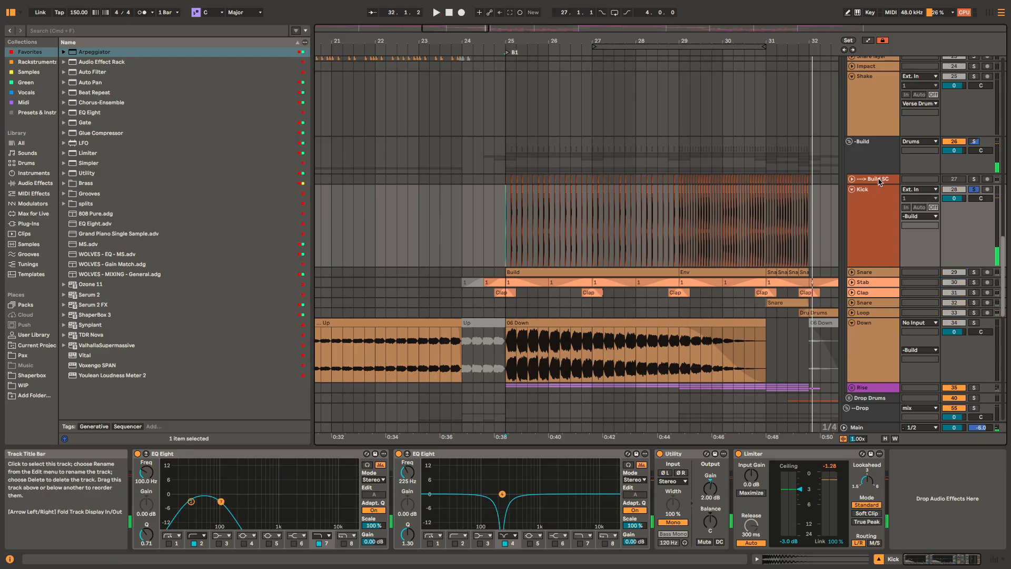
Step: Play the soloed Kick track from bar 25 and show the Build SC track's effect chain
left_click(881, 180)
left_click(873, 205)
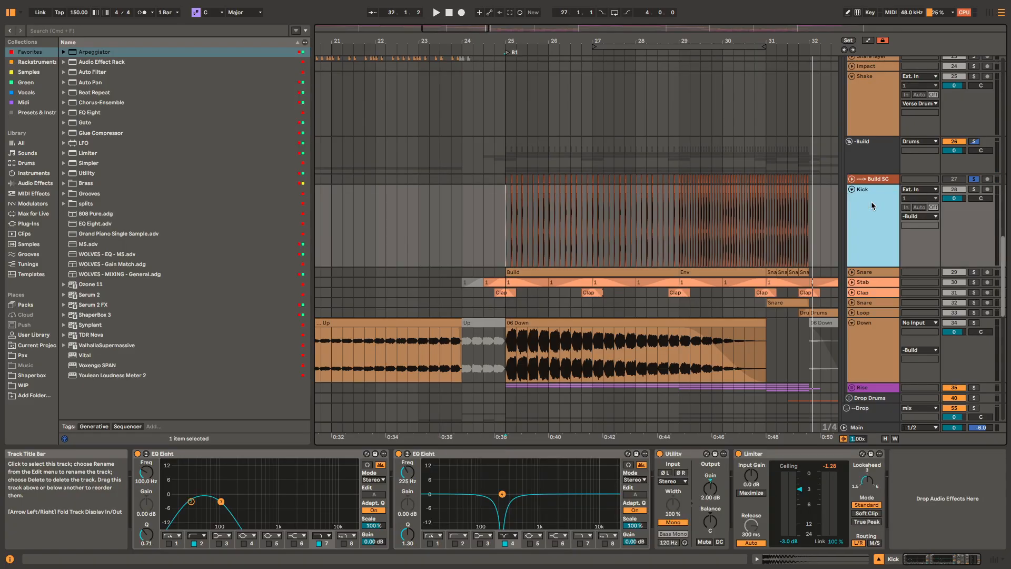
key("space")
left_click(859, 180)
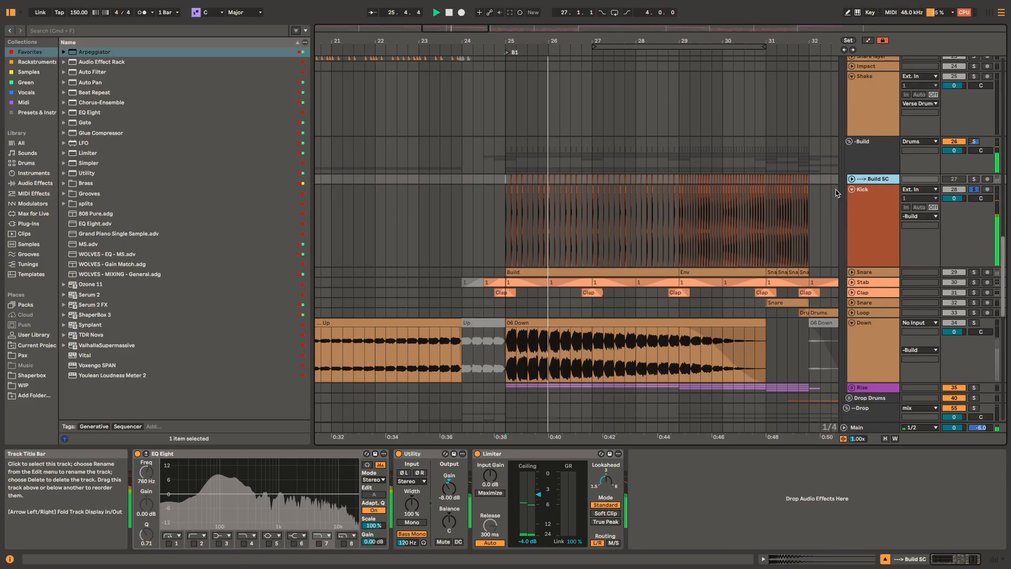
Step: Unfold the Build SC track and compare its kick clips with the Kick track's clips through bar 32
scroll(772, 188, "up", 5)
key("u")
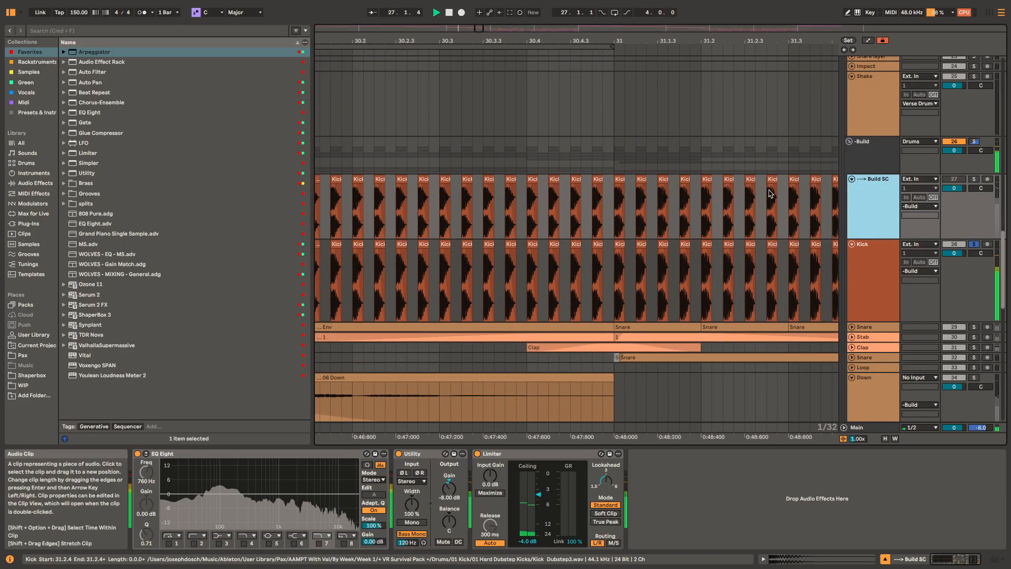
scroll(702, 269, "up", 4)
scroll(677, 246, "down", 5)
scroll(677, 246, "up", 2)
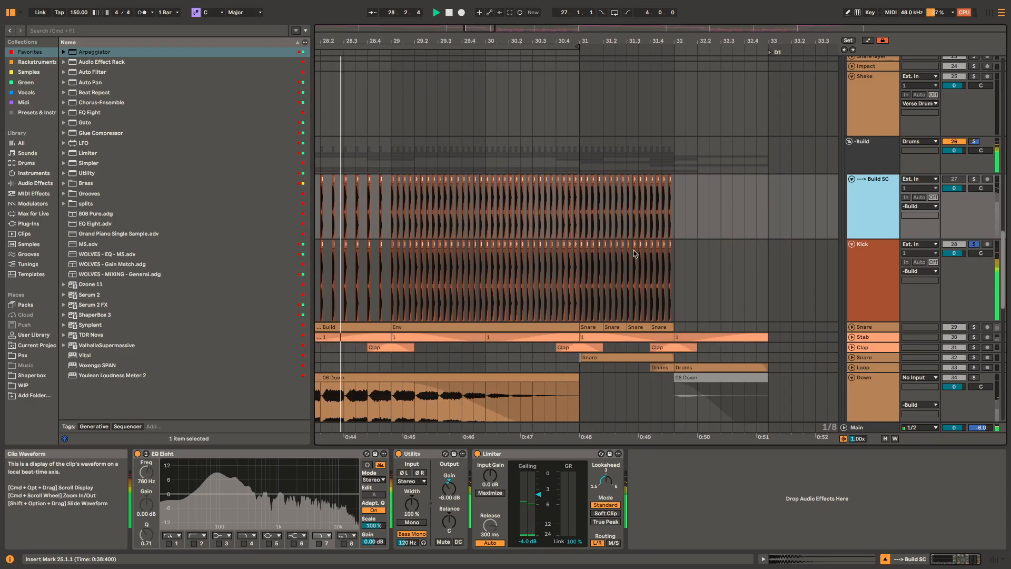
scroll(595, 242, "up", 2)
scroll(597, 241, "down", 8)
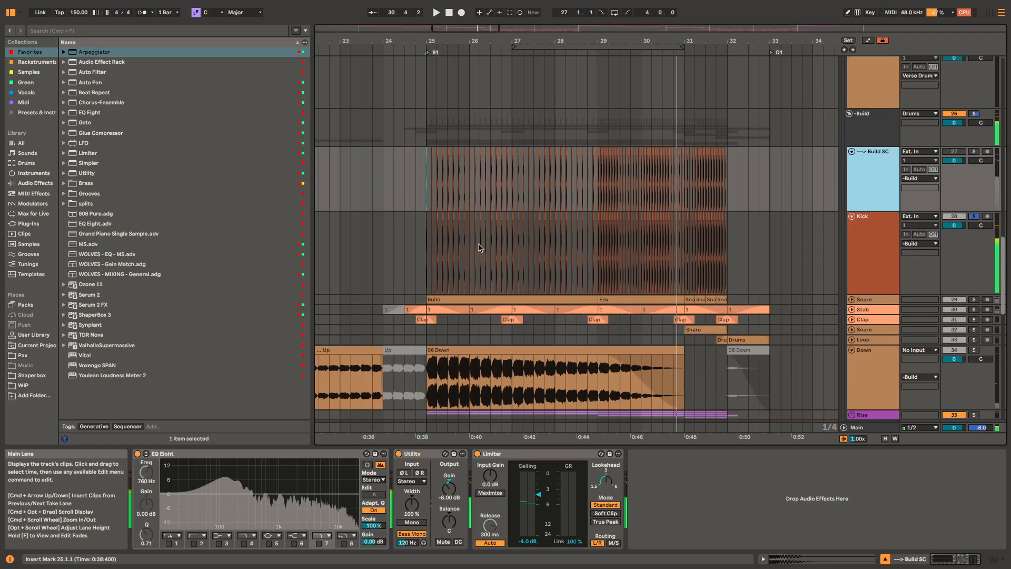
Step: View the Kick track's effects, and play the soloed, unfolded Snare track from bar 25 with its effect chain shown
left_click(871, 234)
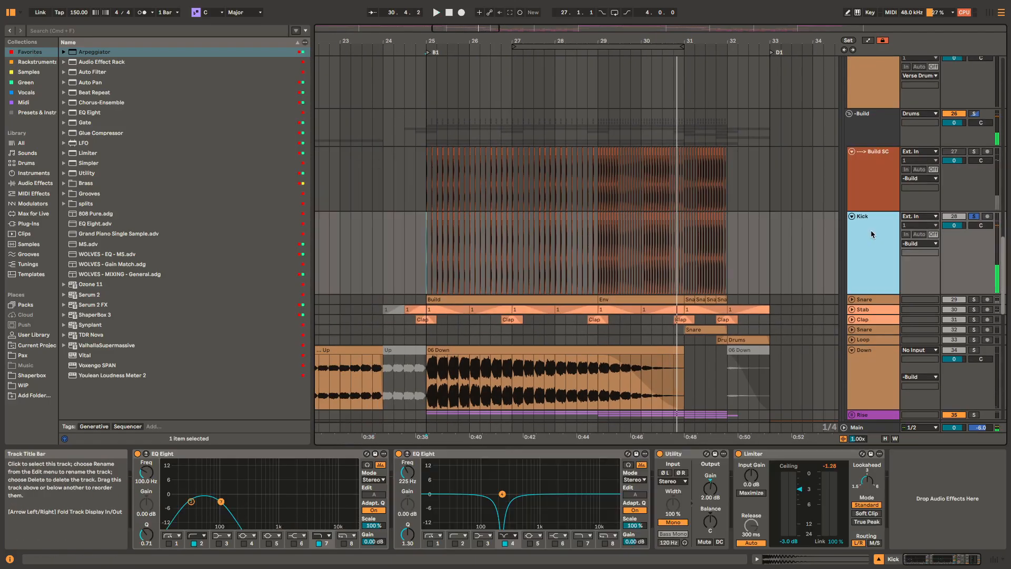
left_click(883, 301)
key("s")
key("space")
key("Right")
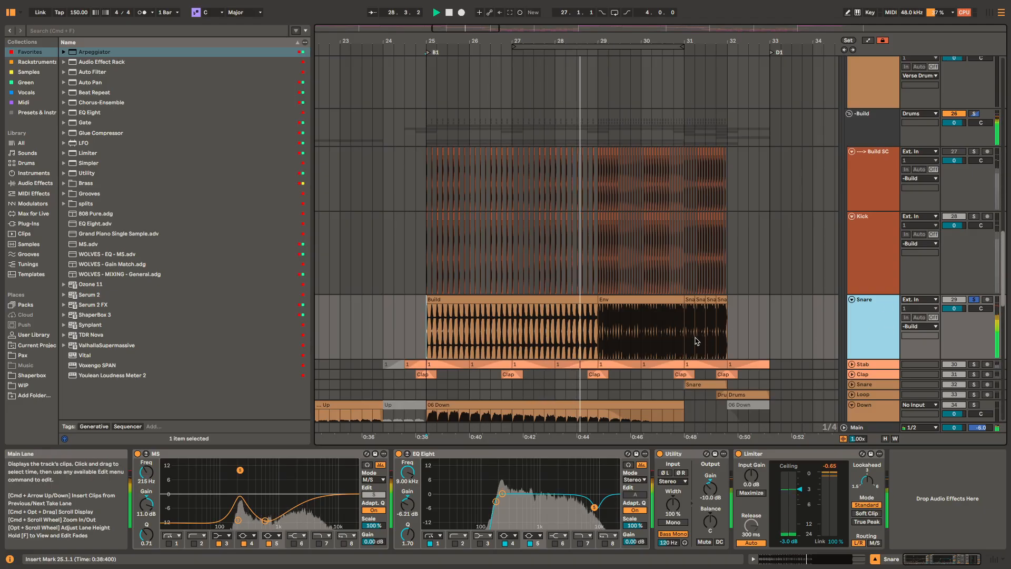
key("space")
Step: Unfold and solo the Stab track and play its clips from 24.3, marking the bar 25 clip along the way
scroll(645, 313, "down", 3)
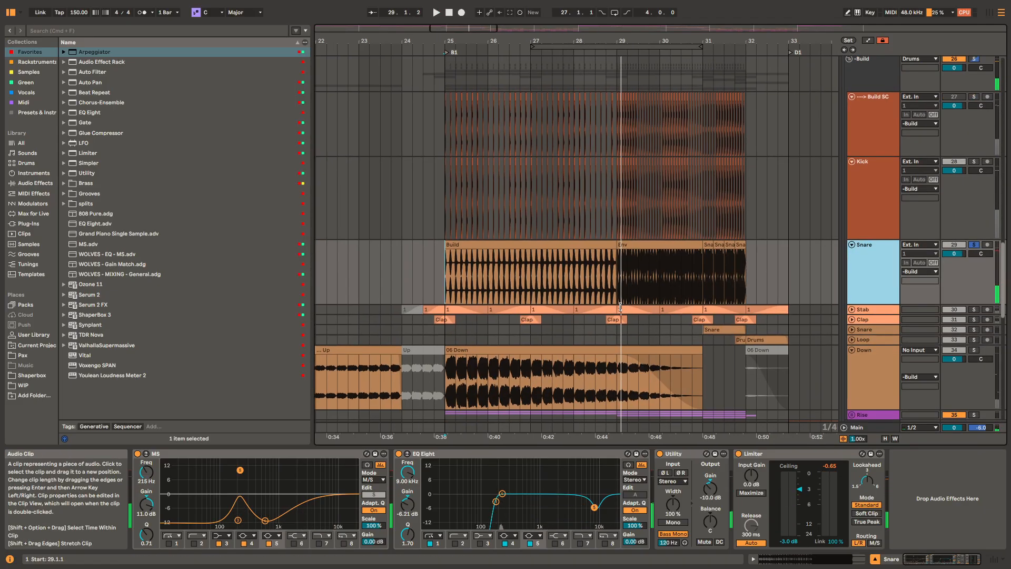
scroll(620, 307, "up", 2)
left_click(435, 340)
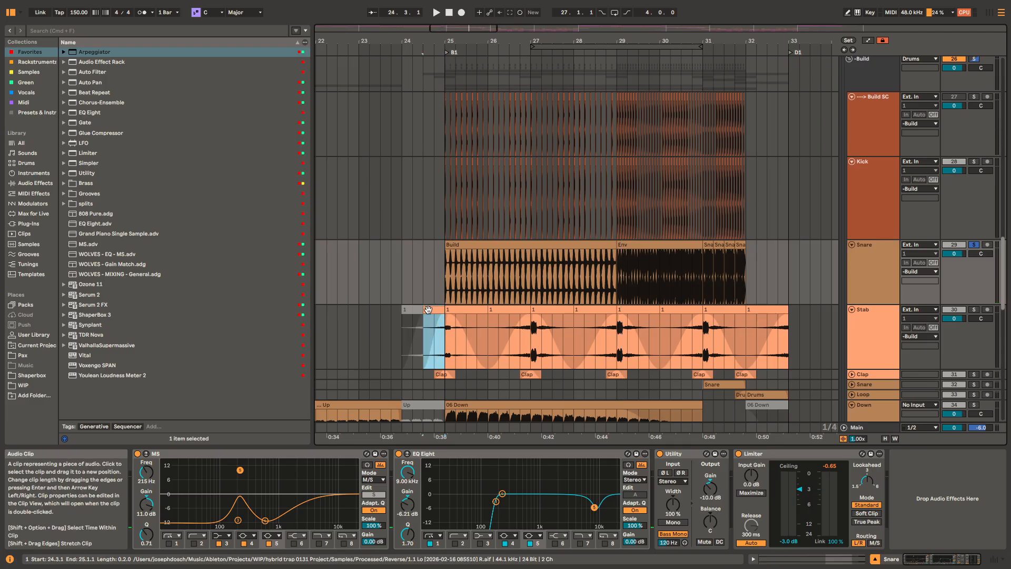
key("space")
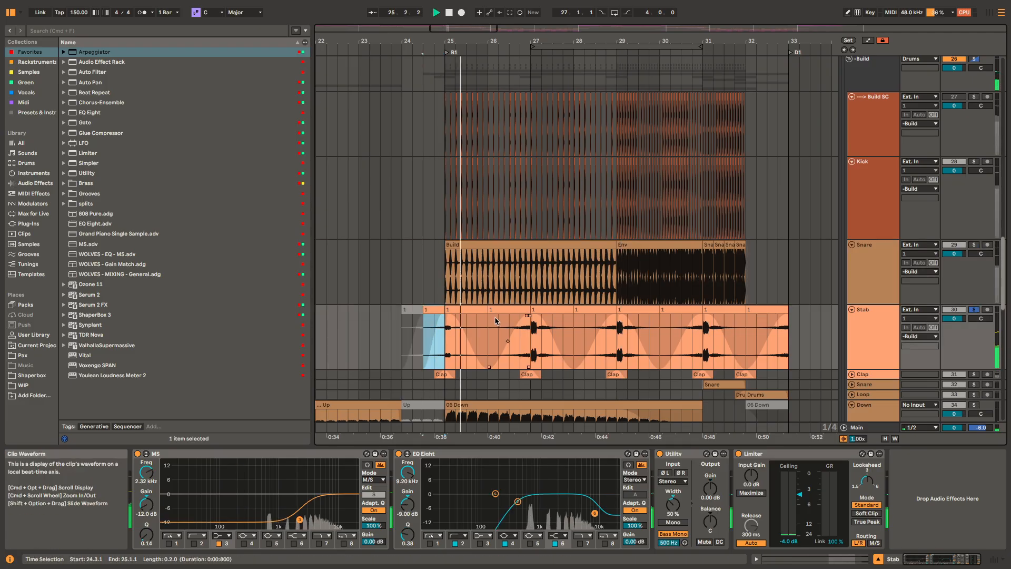
left_click(465, 311)
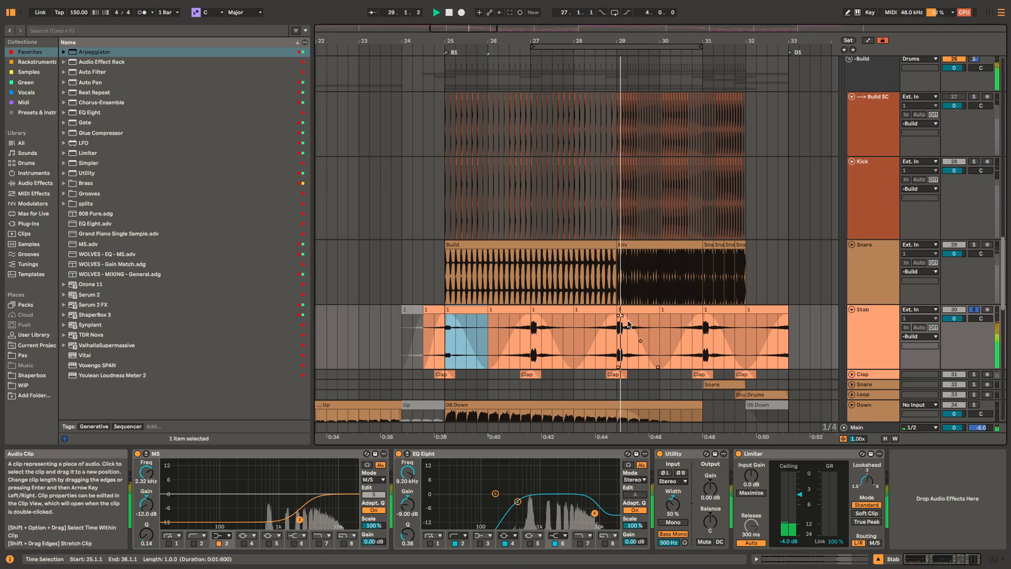
left_click_drag(663, 315, 700, 316)
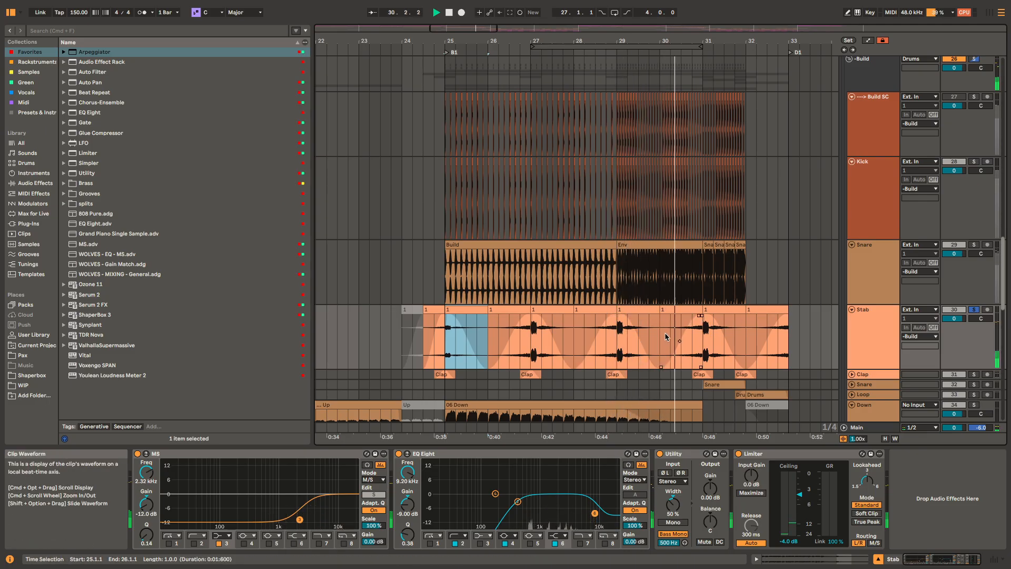
scroll(654, 335, "down", 3)
key("space")
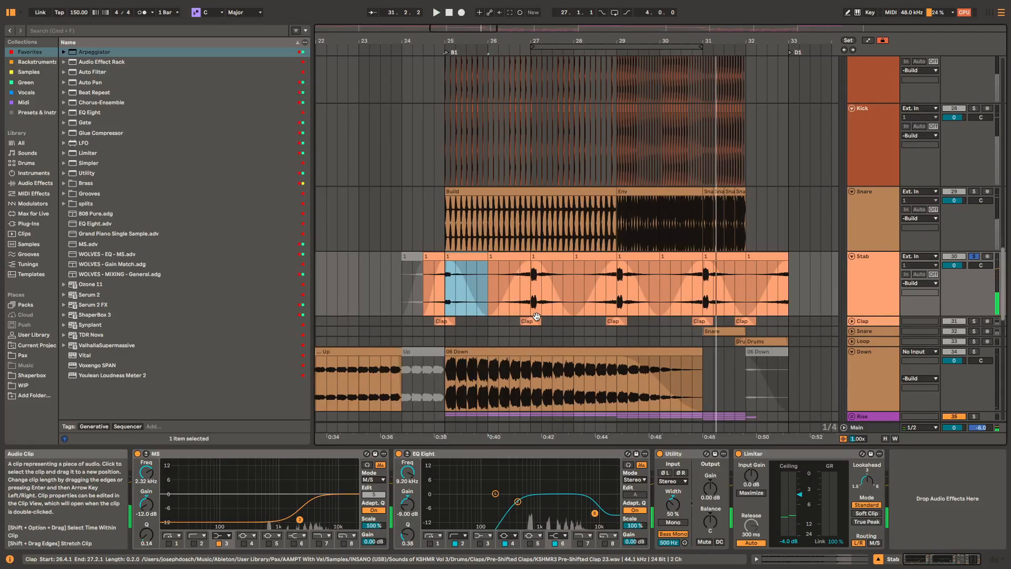
Step: Unfold and solo the Clap track and play its first Clap clip from 24.4
scroll(533, 320, "up", 2)
left_click(447, 337)
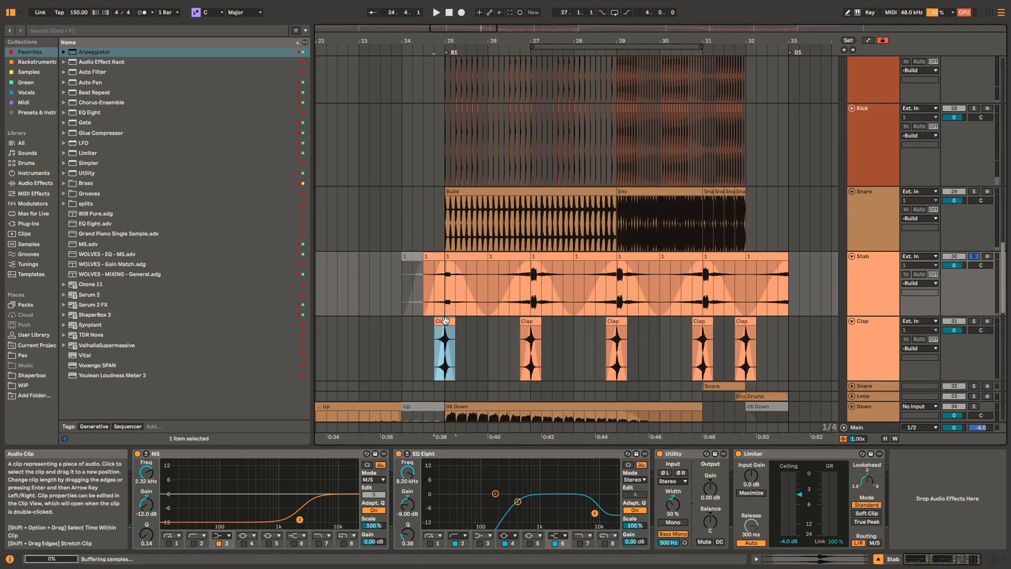
key("space")
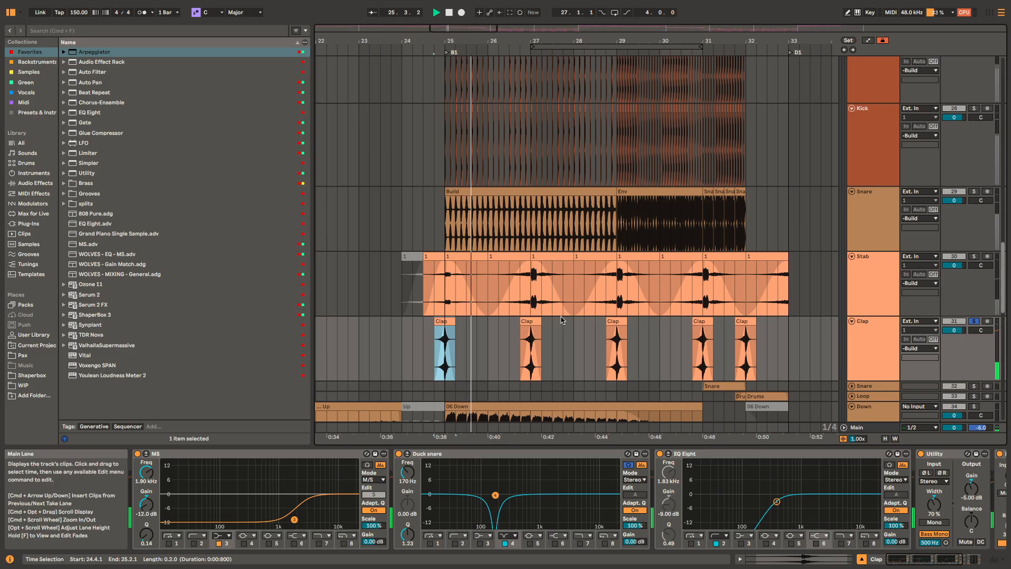
key("space")
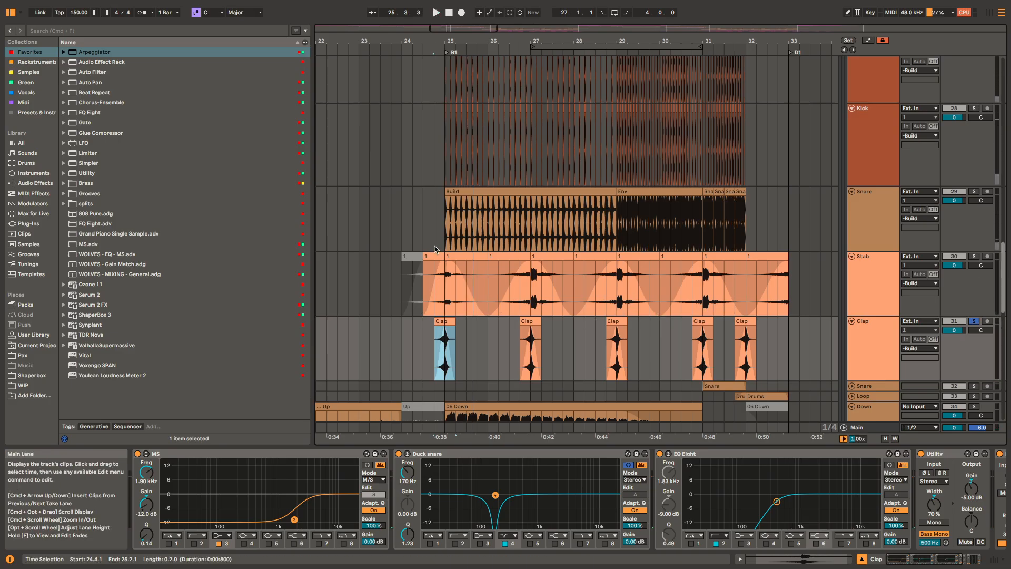
Step: Solo the Build group and play it from 24.4.1
scroll(474, 185, "up", 3)
left_click(456, 84)
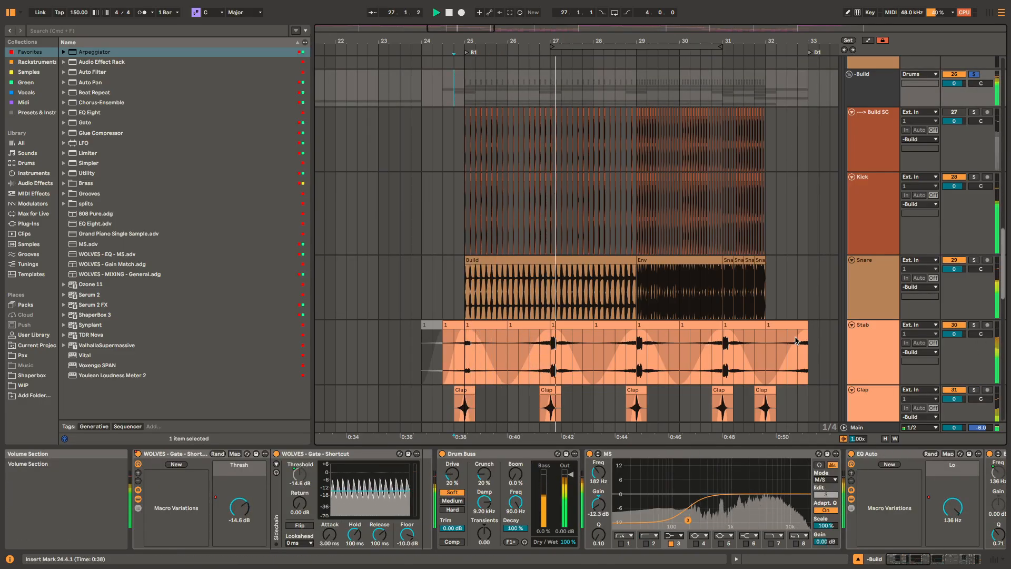
key("space")
scroll(597, 384, "down", 3)
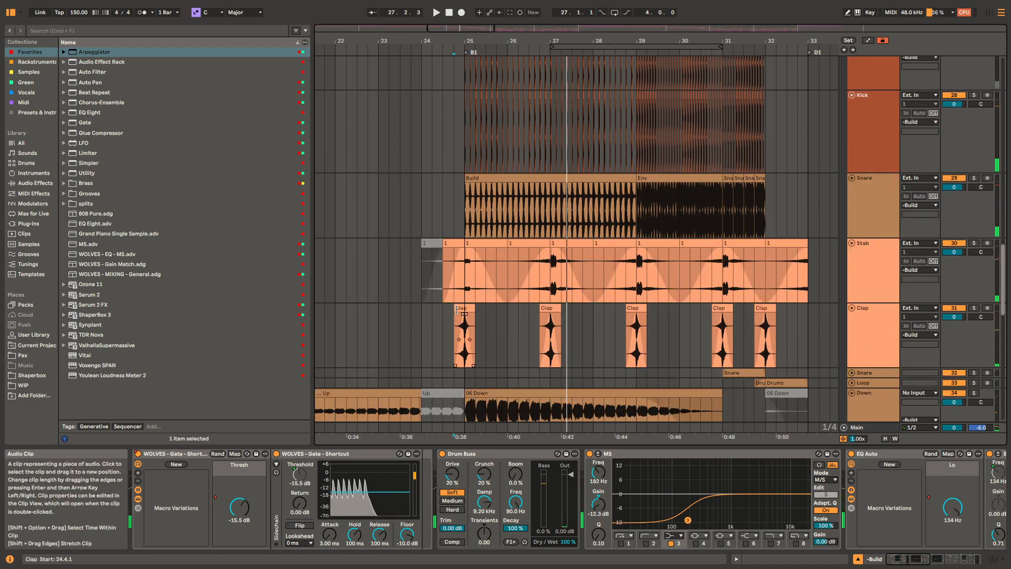
Step: Select the first Clap clip, solo the Clap track and play it from 24.4.1
left_click(464, 334)
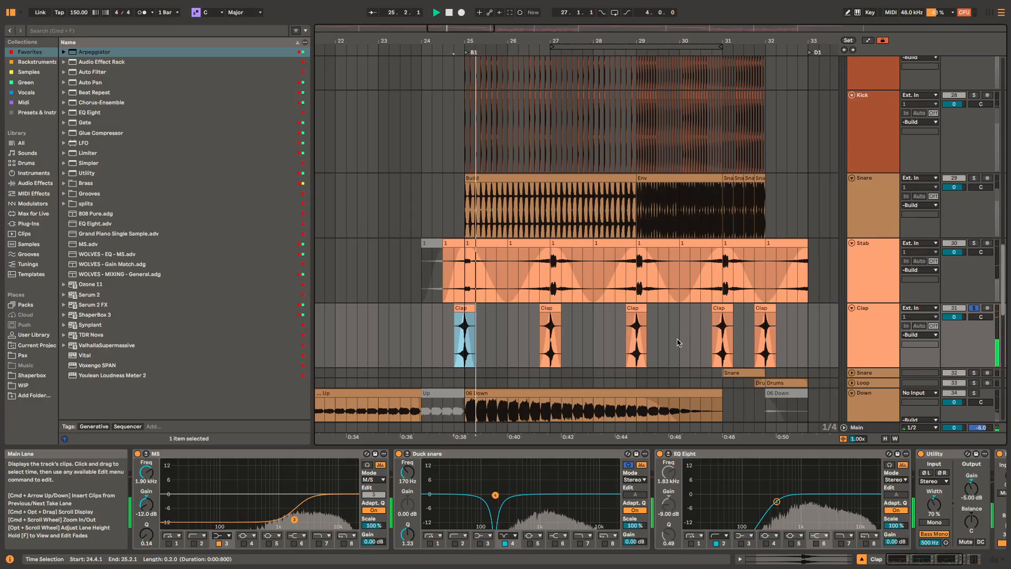
scroll(459, 339, "up", 5)
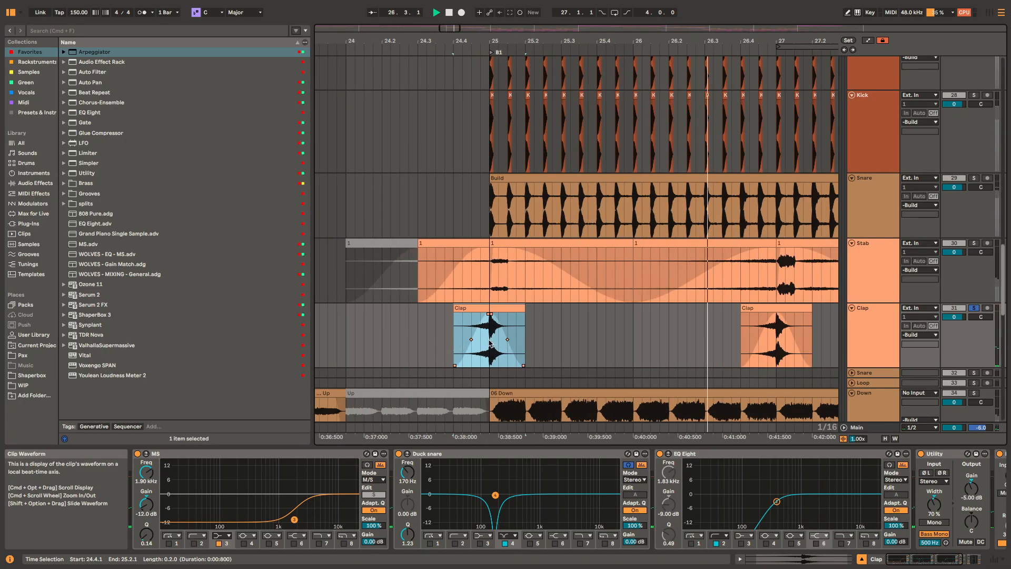
scroll(671, 345, "down", 5)
scroll(679, 337, "down", 2)
scroll(690, 327, "right", 2)
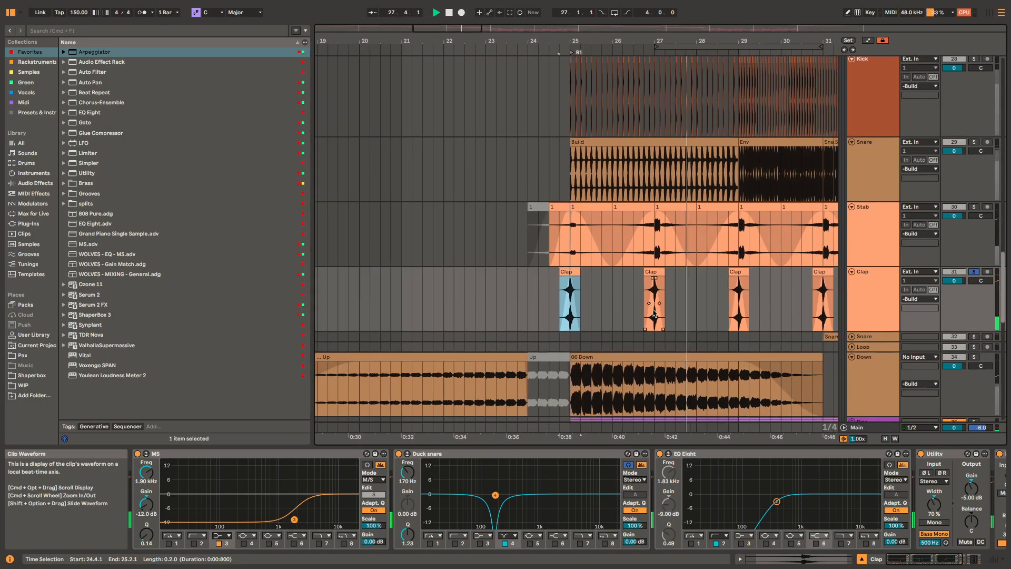
key("space")
Step: Play the soloed Build group from 24.3.1 and select the Clap clip starting at 30.4.1
scroll(685, 305, "right", 3)
scroll(684, 305, "down", 1)
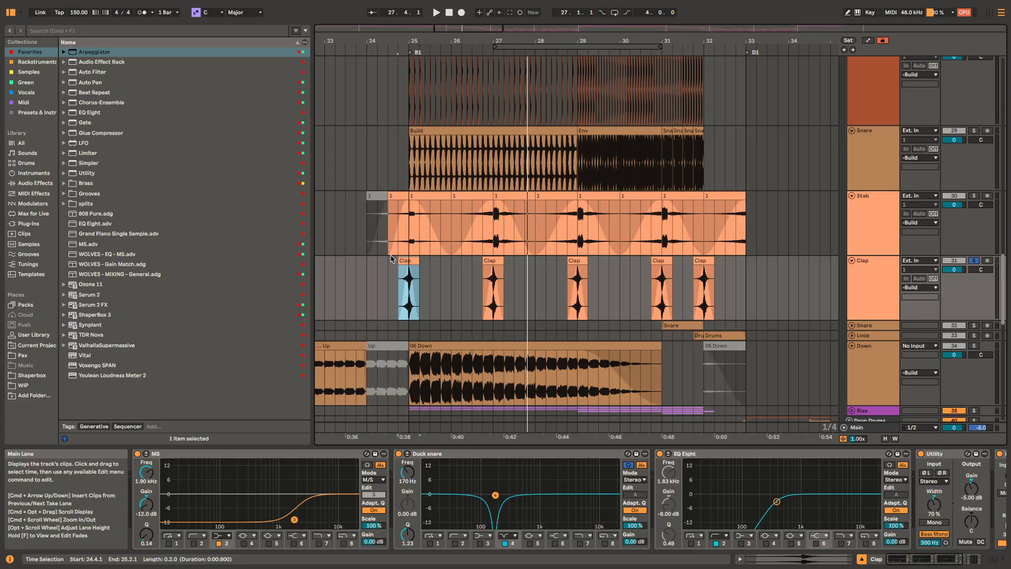
scroll(391, 258, "up", 4)
scroll(411, 266, "left", 1)
left_click(418, 74)
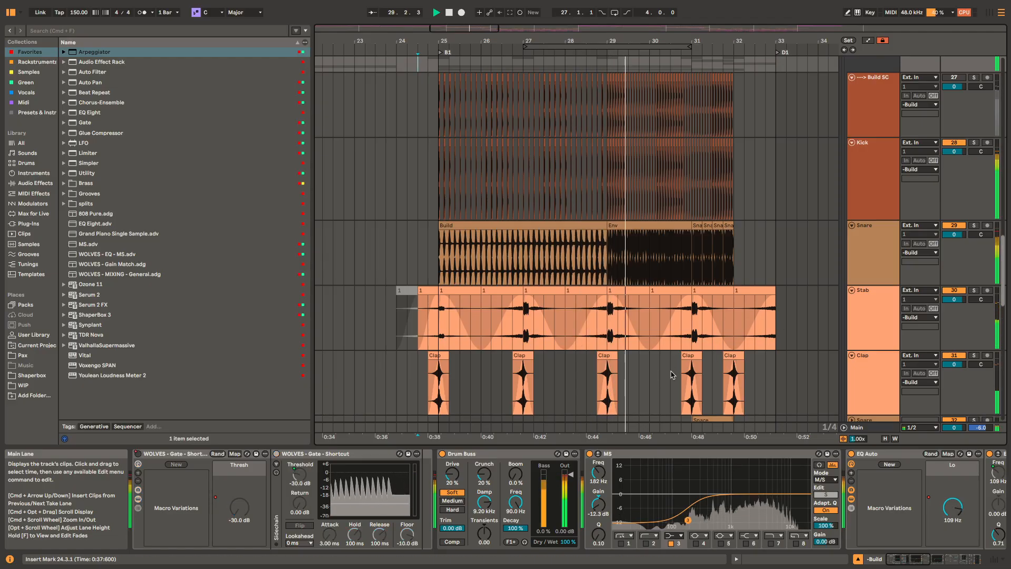
scroll(681, 346, "down", 1)
left_click(681, 347)
key("space")
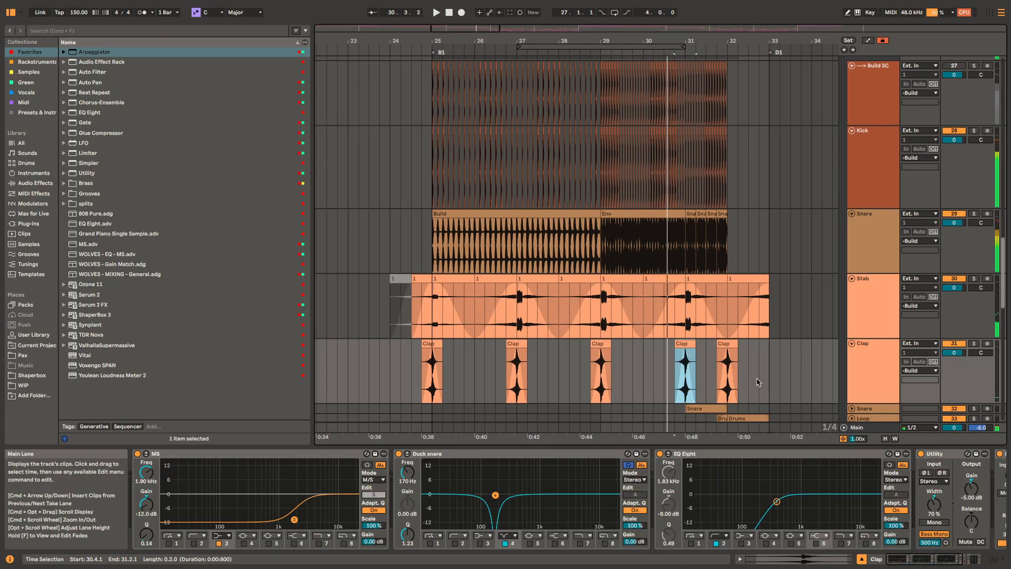
Step: Unfold and solo the second Snare track, play its clip from 31.1.1 and view the rest of its effect chain
scroll(720, 358, "down", 5)
scroll(720, 352, "up", 4)
left_click(720, 352)
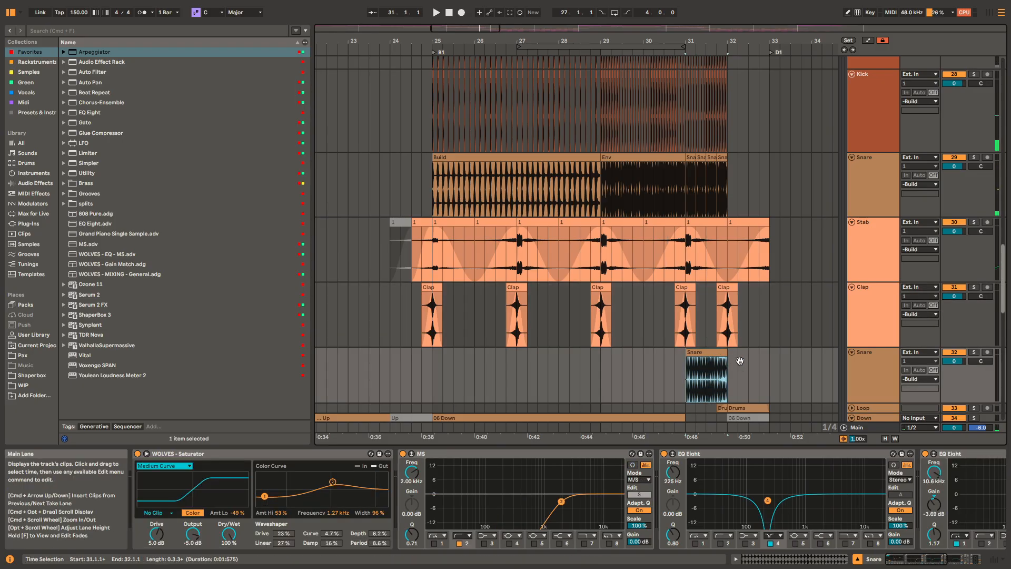
left_click_drag(740, 361, 652, 346)
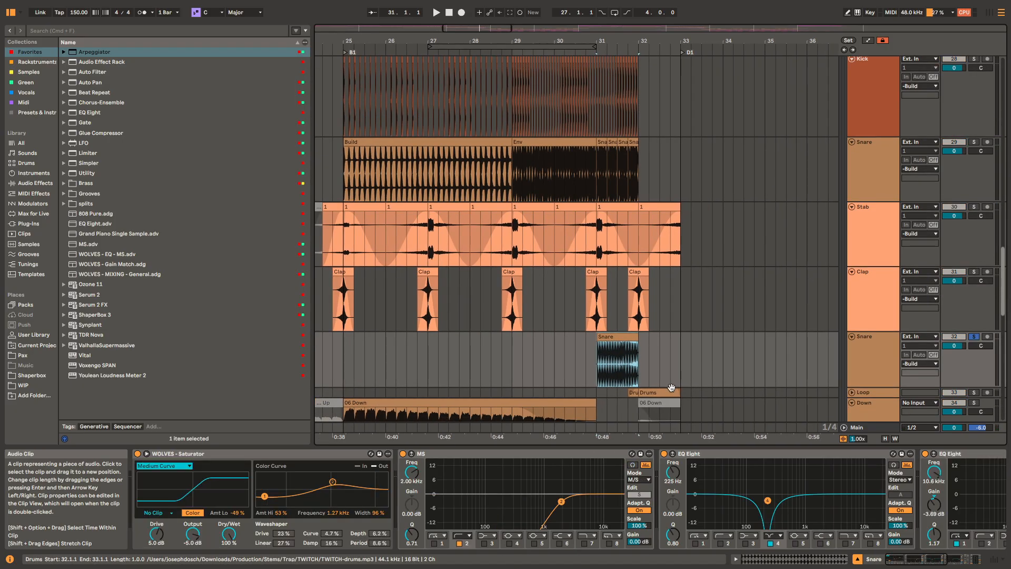
key("s")
key("space")
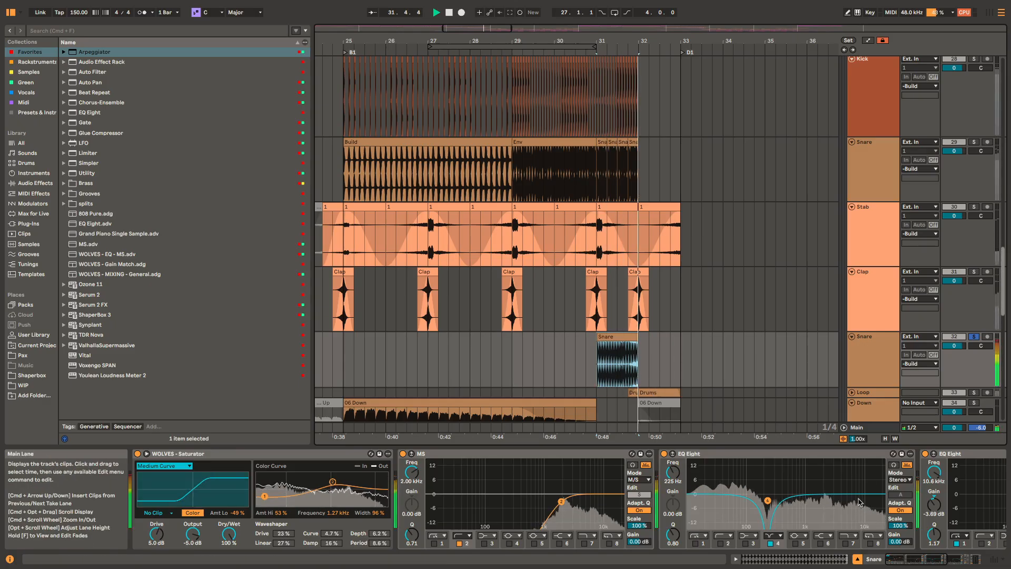
scroll(719, 485, "right", 2)
scroll(720, 486, "right", 3)
key("space")
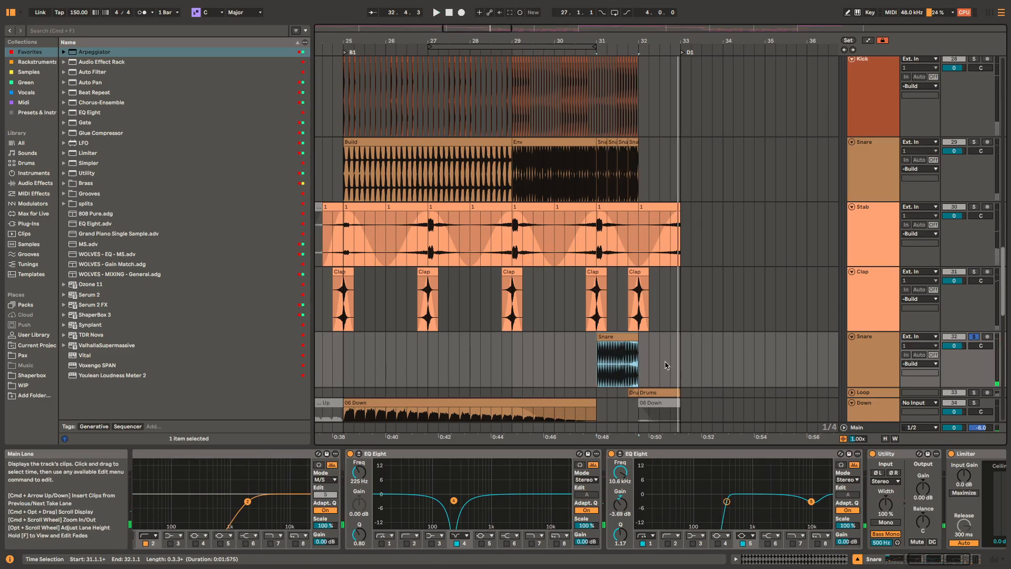
Step: Solo the Build group and play it from 30.4.1 into the second Snare clip
scroll(651, 204, "up", 5)
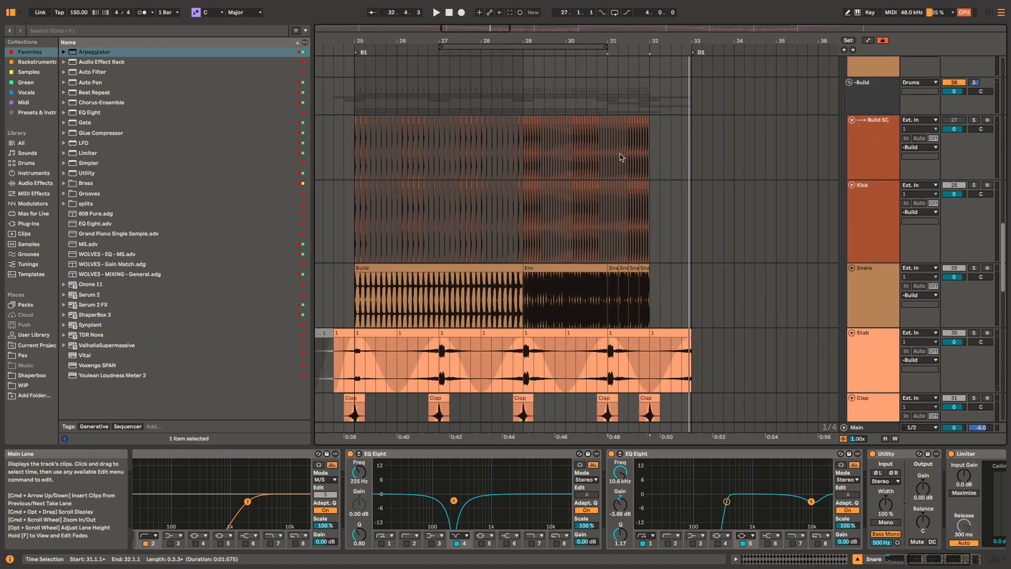
left_click(599, 94)
key("space")
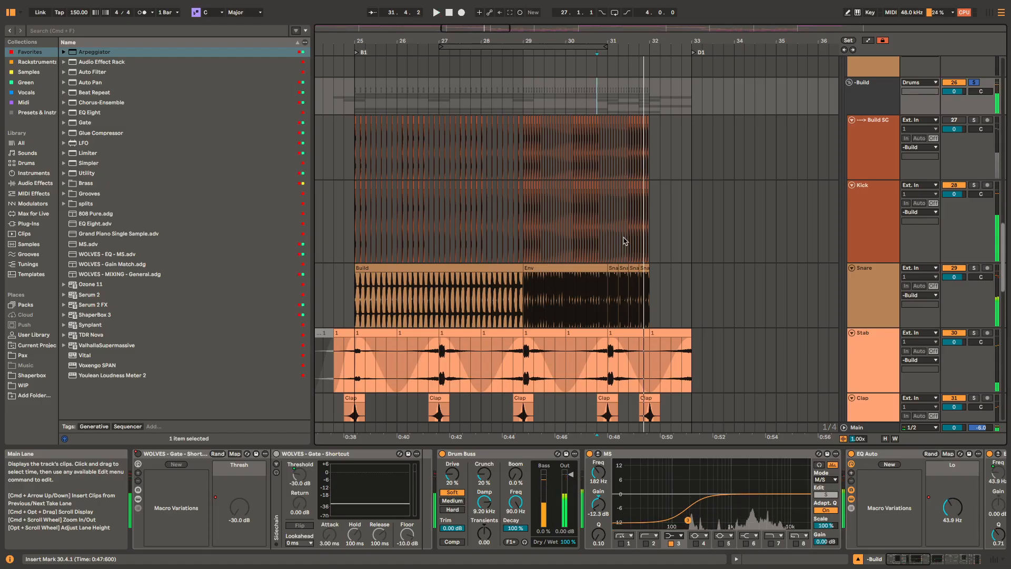
scroll(604, 316, "down", 3)
scroll(613, 356, "down", 2)
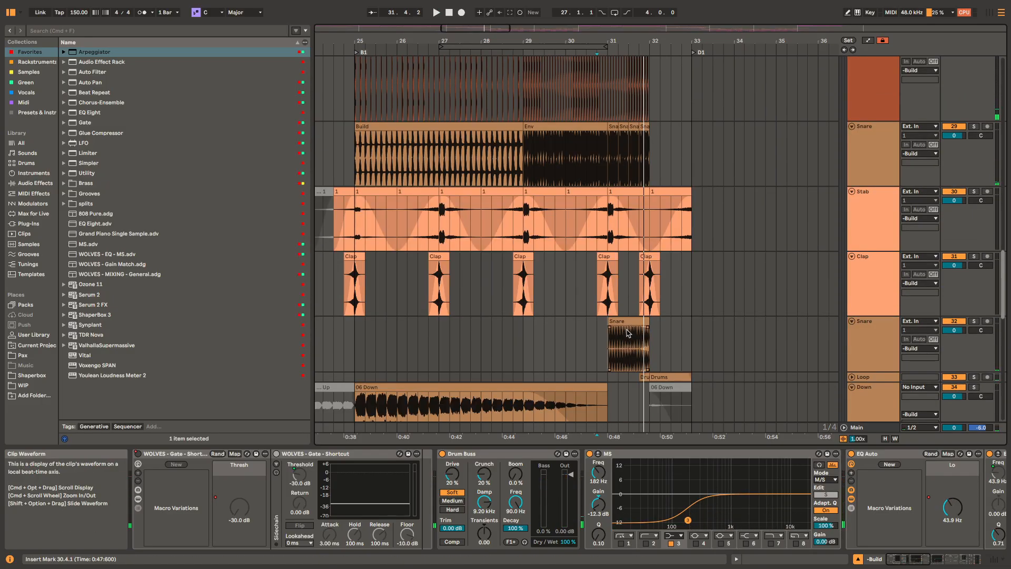
Step: Unfold and solo the Loop track and play its first Drums clip from 31.4.1
scroll(660, 380, "up", 2)
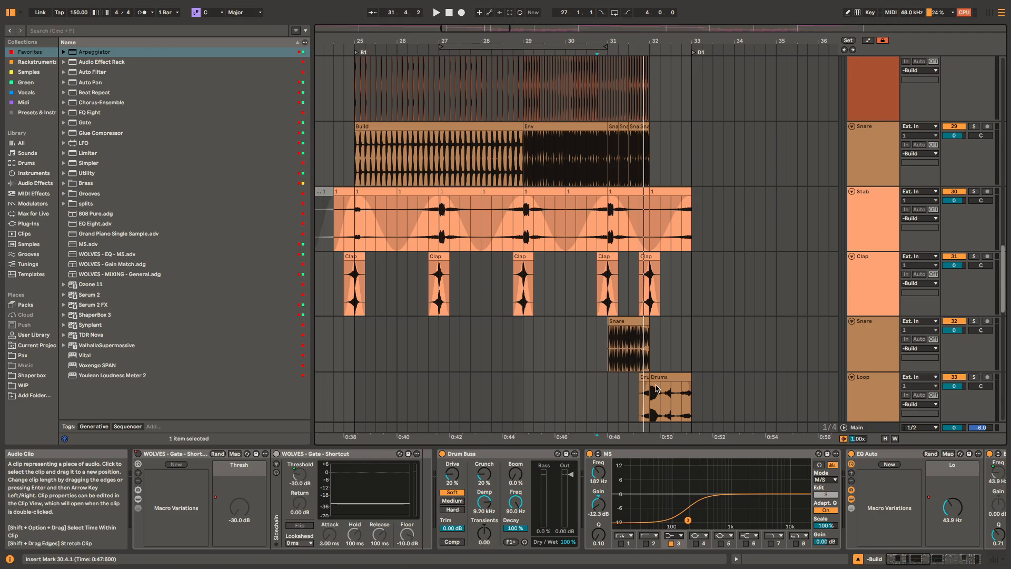
scroll(657, 388, "down", 2)
left_click(640, 312)
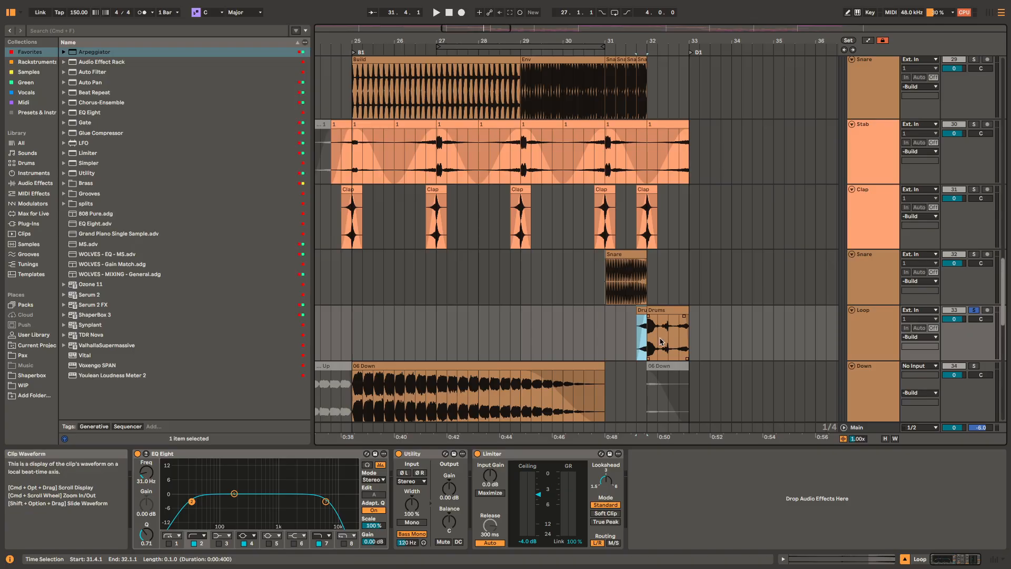
key("space")
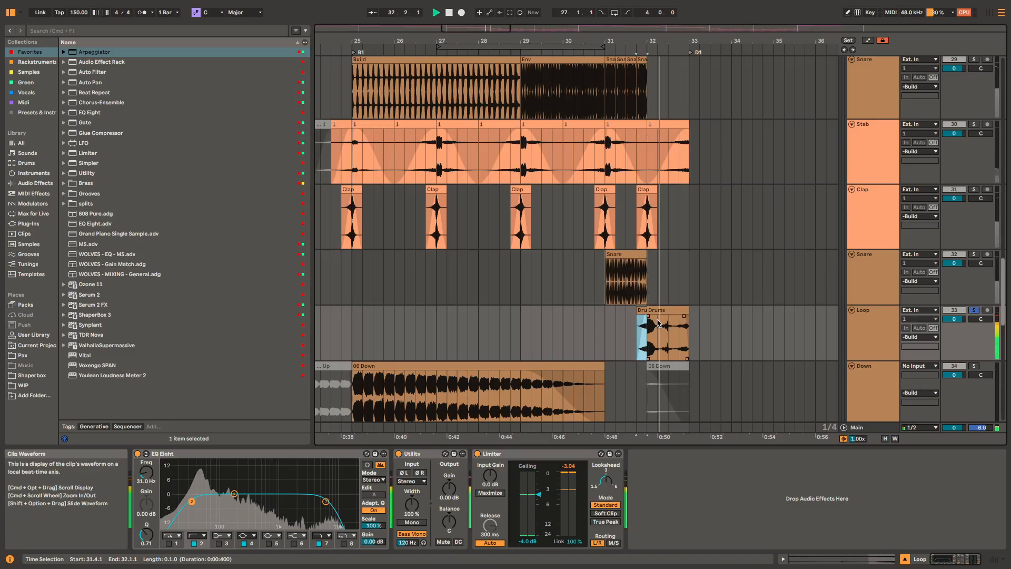
scroll(660, 321, "up", 3)
Step: Select the second Drums clip on the Loop track and play it from 32.2.3
left_click(655, 309)
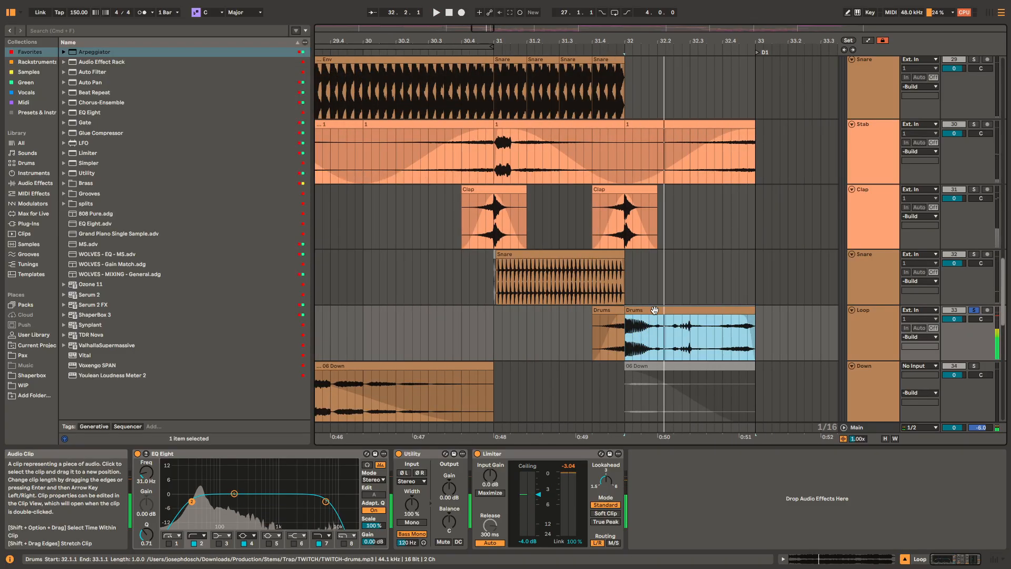
left_click(679, 332)
key("space")
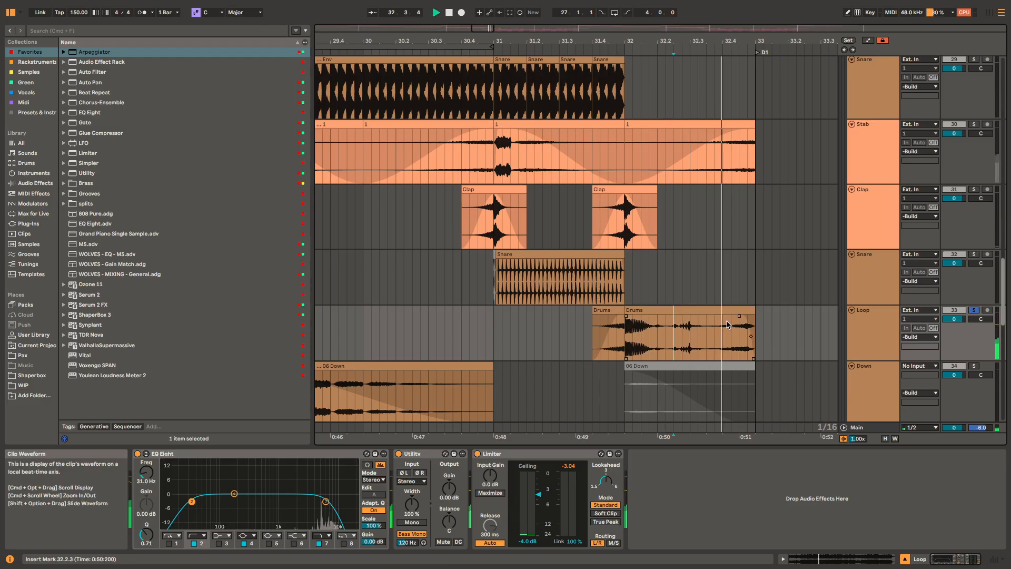
key("space")
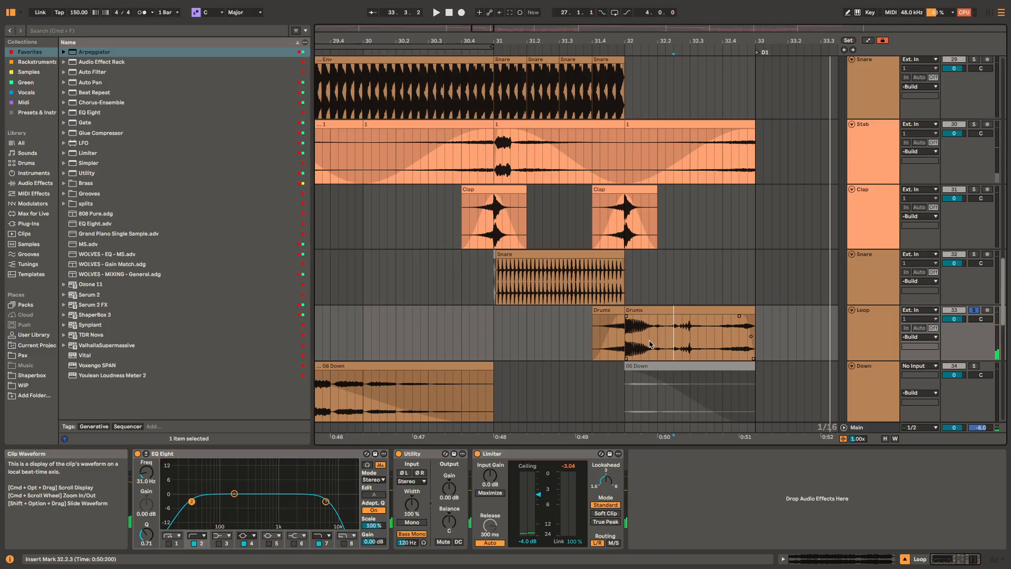
Step: Solo the Clap track together with the Loop track and play both from the first Drums clip at 31.4.1
left_click(613, 311)
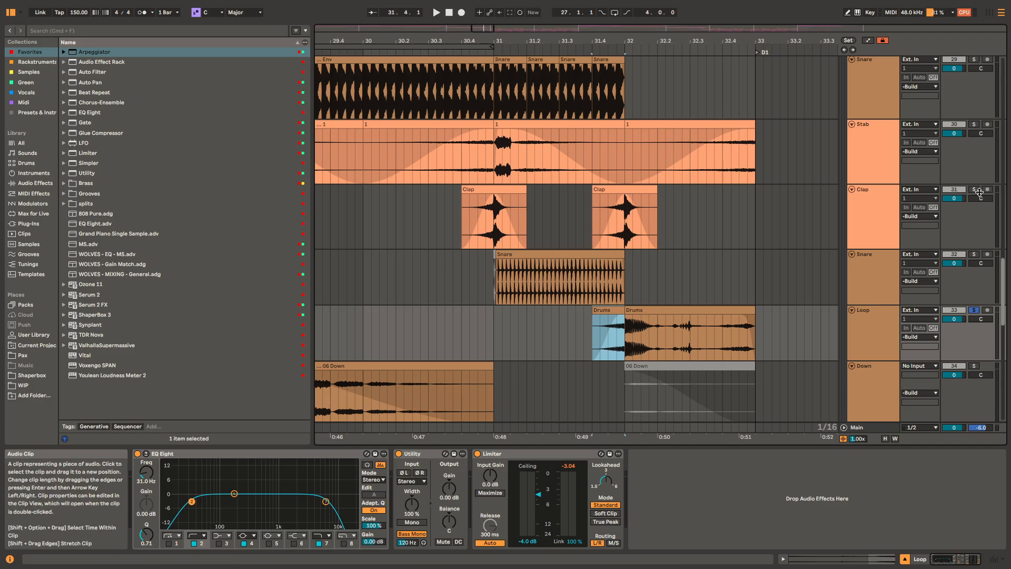
left_click(977, 191)
key("space")
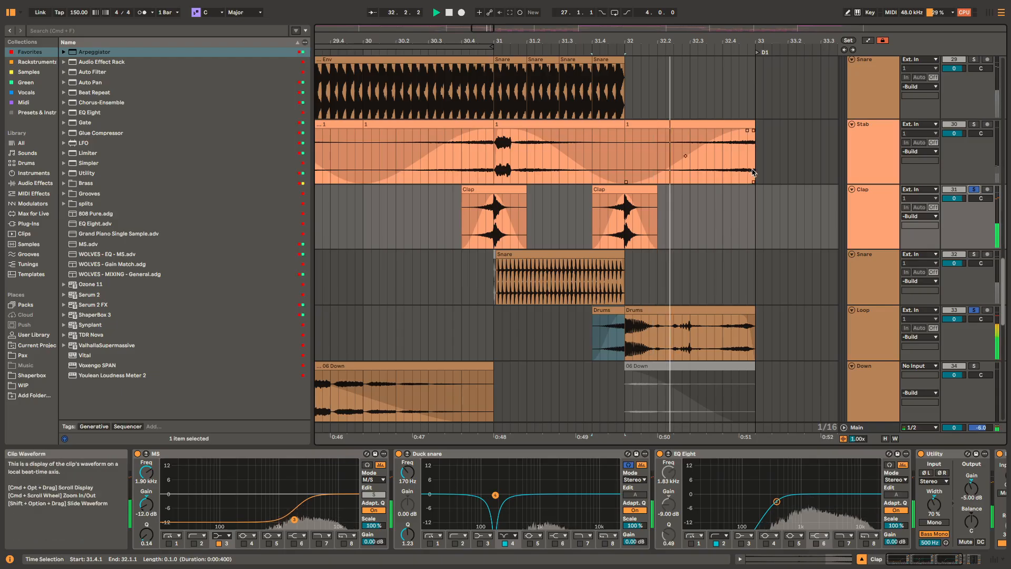
key("space")
scroll(642, 307, "down", 2)
scroll(640, 311, "down", 4)
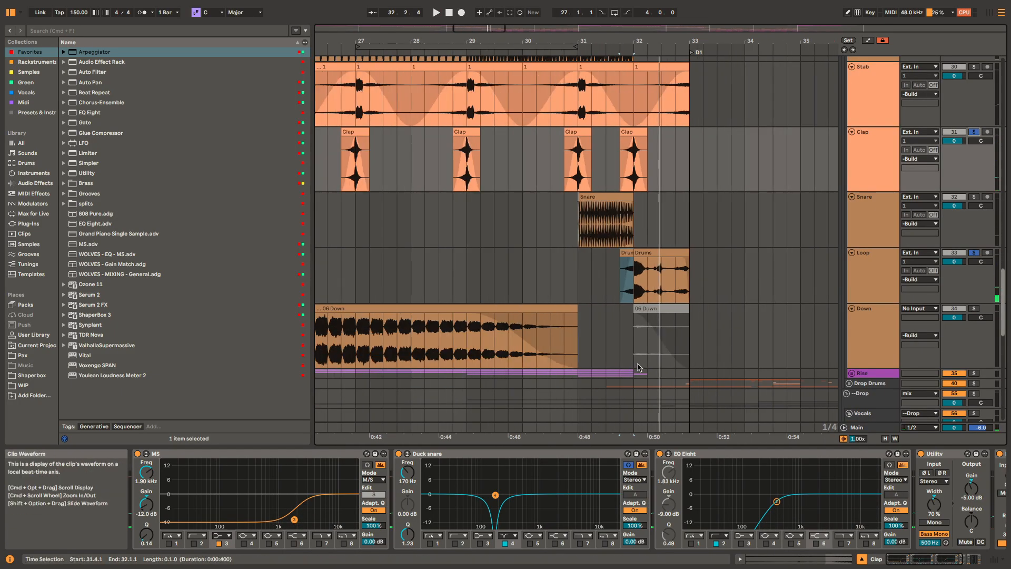
Step: Unfold and solo the Rise group, play it from 25.1.1, and unfold its first track to view the Prog house F clip's effects
left_click(651, 375)
key("u")
left_click_drag(652, 376, 690, 179)
scroll(640, 214, "down", 4)
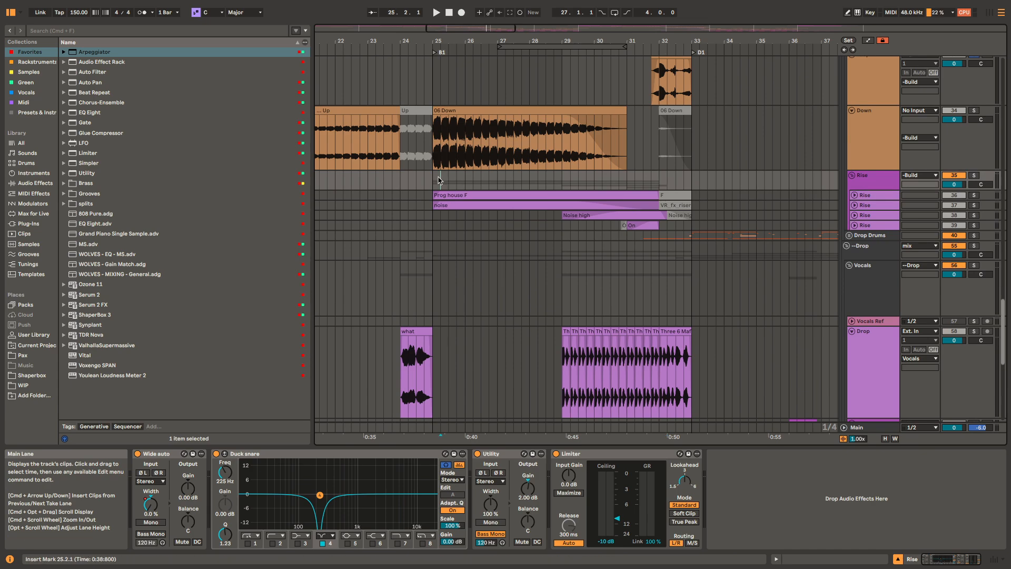
key("s")
key("space")
scroll(489, 194, "up", 3)
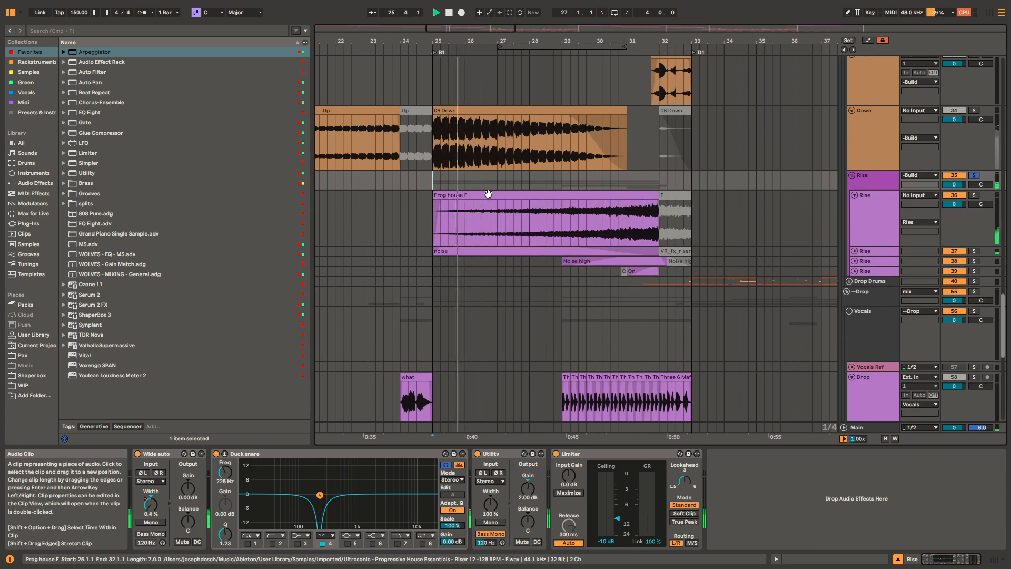
left_click(489, 195)
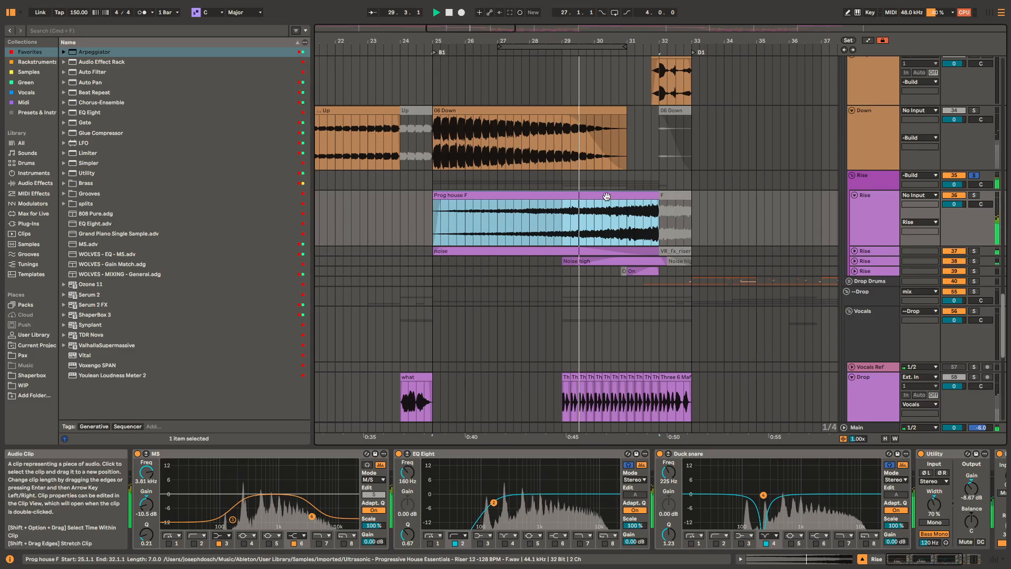
Step: Unfold and solo the noise Rise track, play it from 25.1.1, and mark its fade-out from 29.1.1 to 32.1.1
left_click(631, 252)
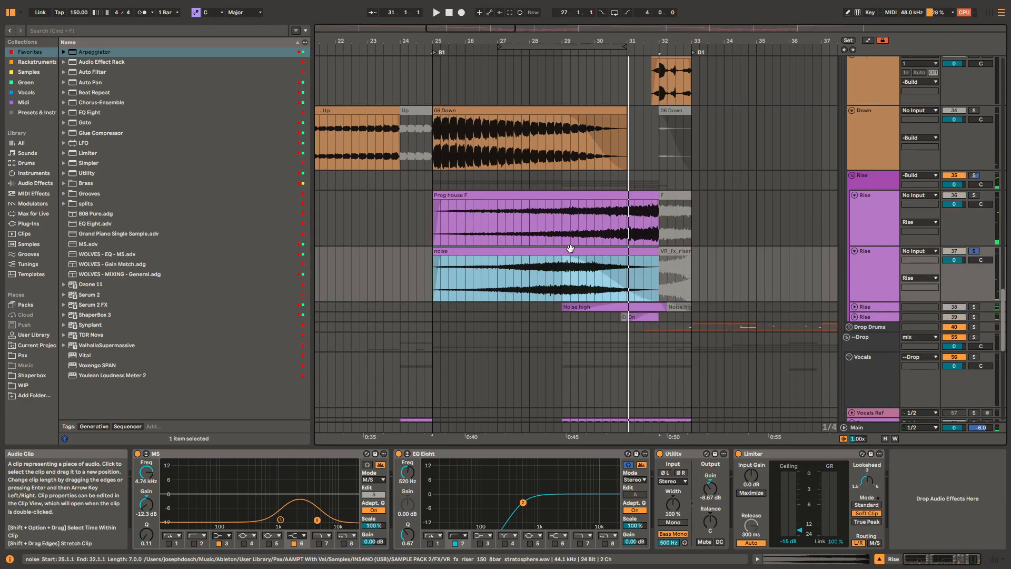
key("space")
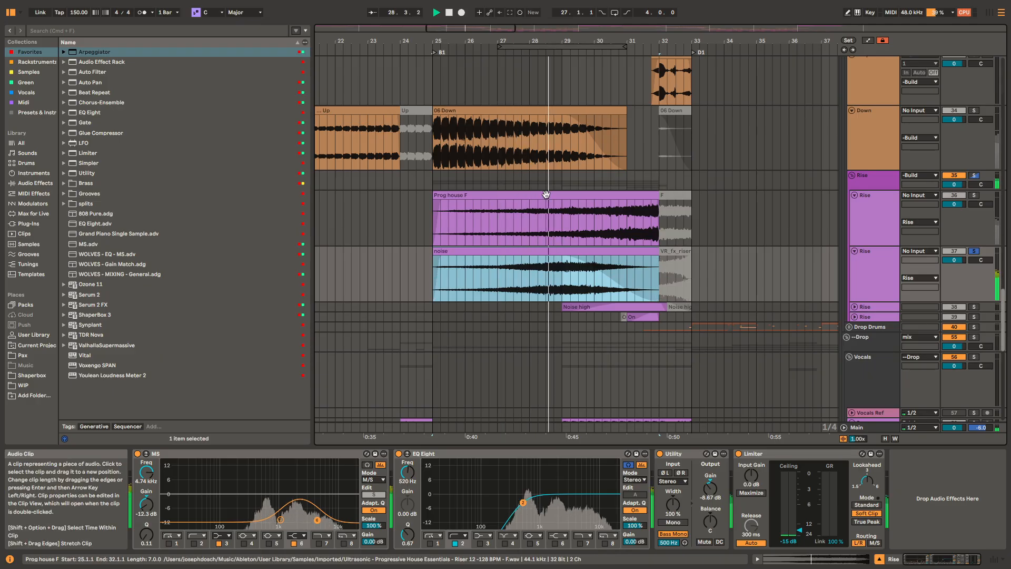
key("space")
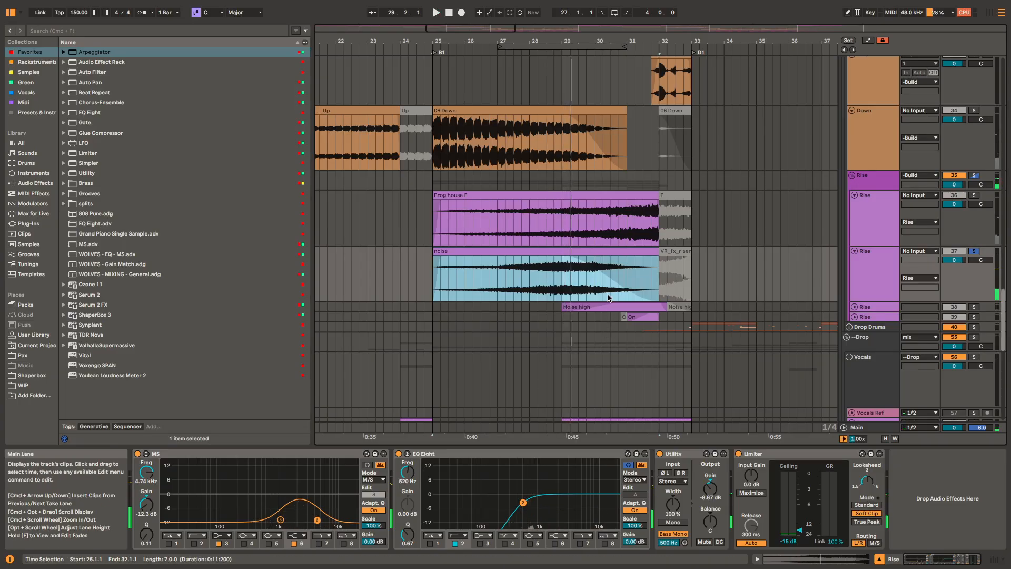
scroll(599, 305, "up", 2)
left_click_drag(560, 277, 652, 276)
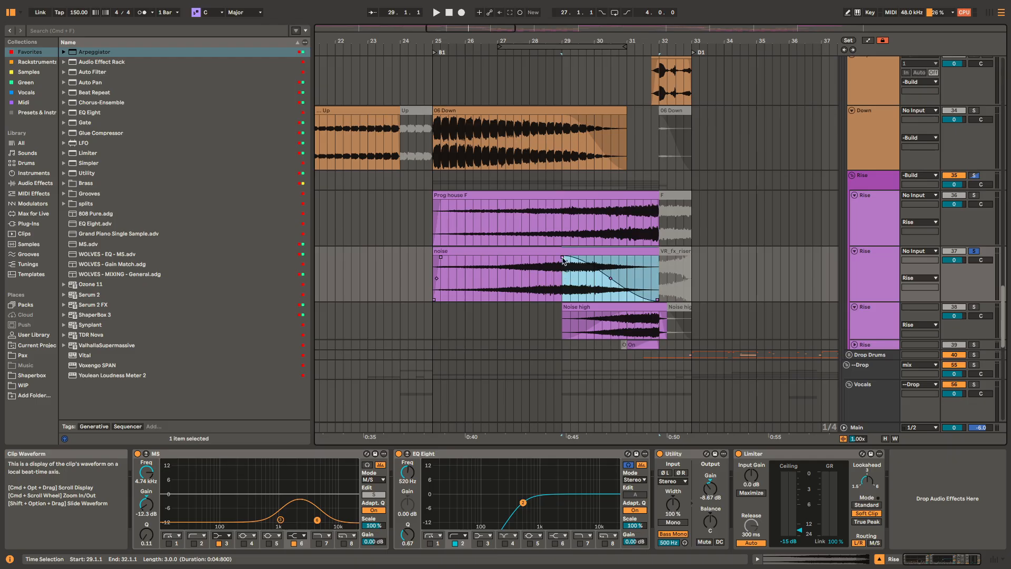
Step: Solo and play the Noise high clip from 29.1.1, and unfold the last Rise track with its On clip selected
left_click(571, 307)
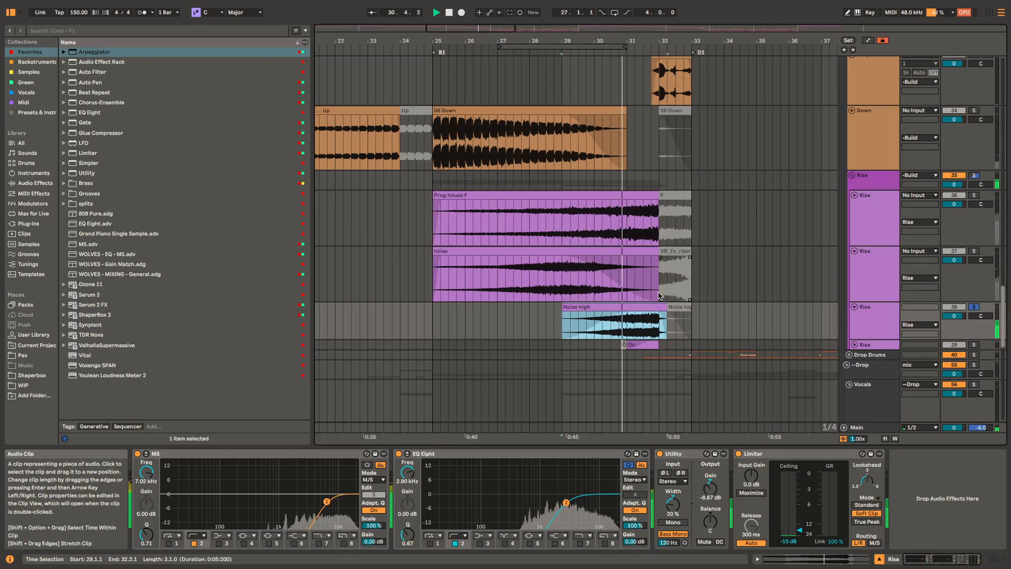
key("space")
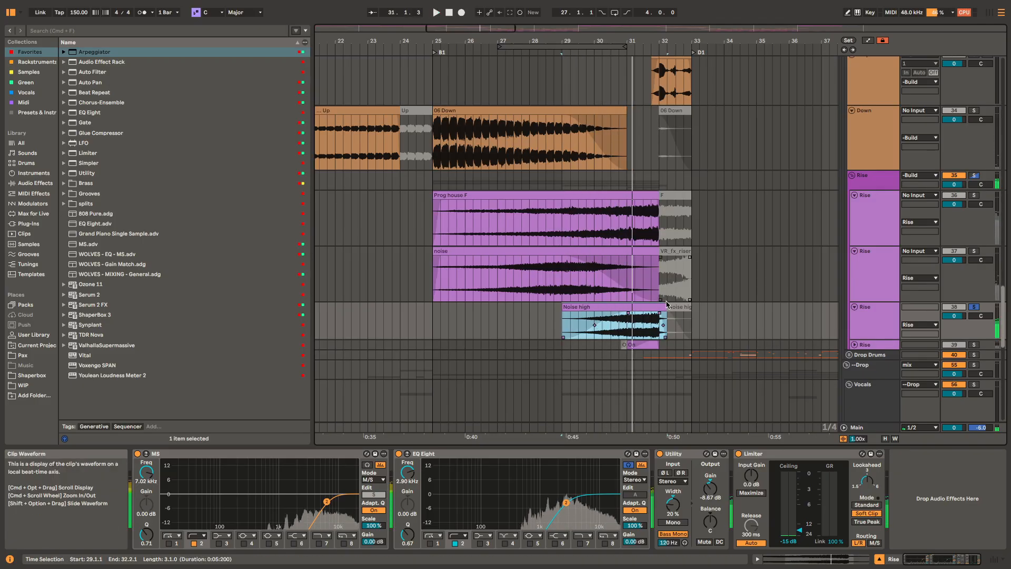
scroll(640, 346, "up", 2)
left_click(637, 344)
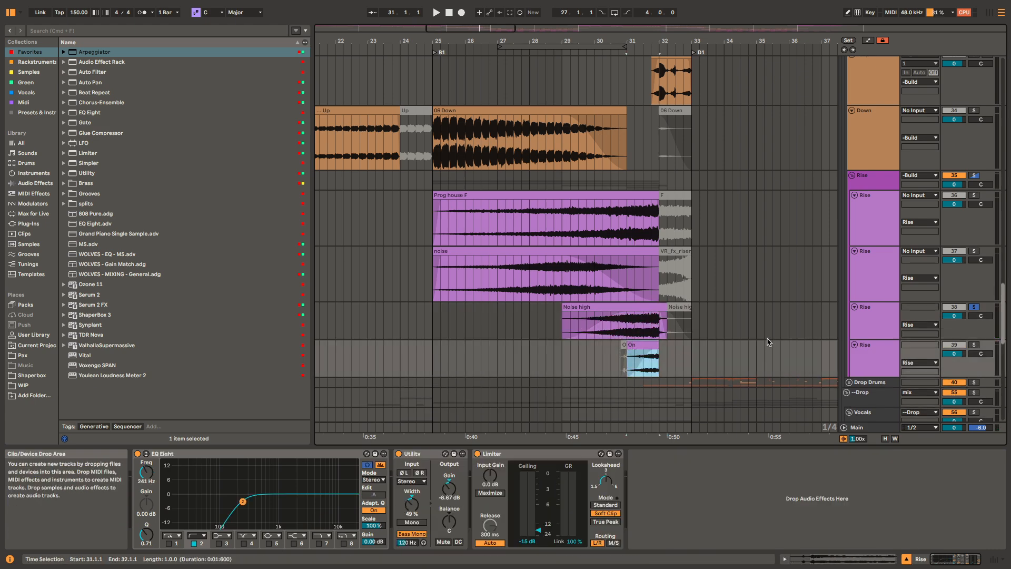
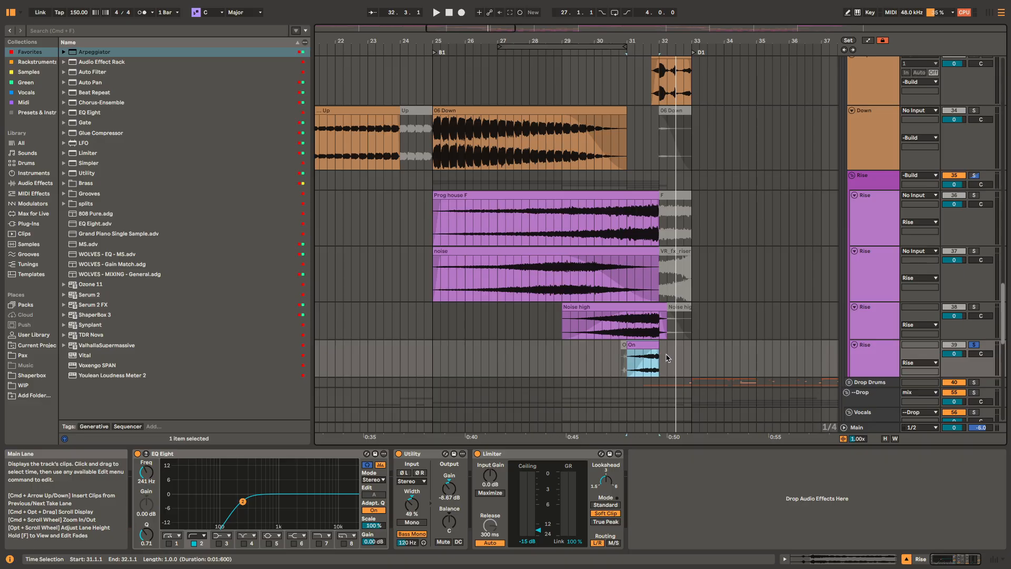
Step: Play the On clip on the last Rise track from 31.1.1 and check its level in the Session mixer
left_click(885, 185)
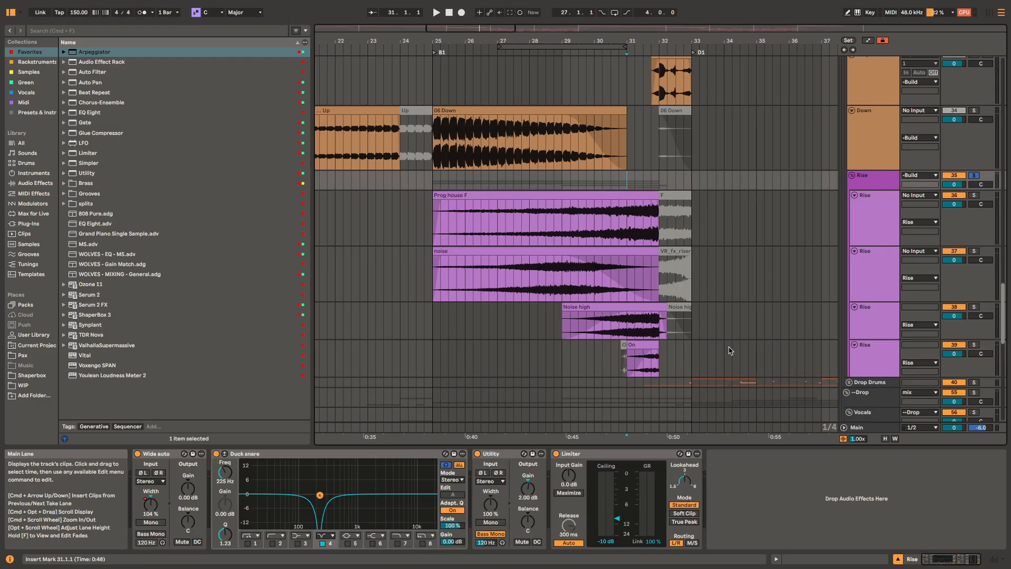
left_click(638, 346)
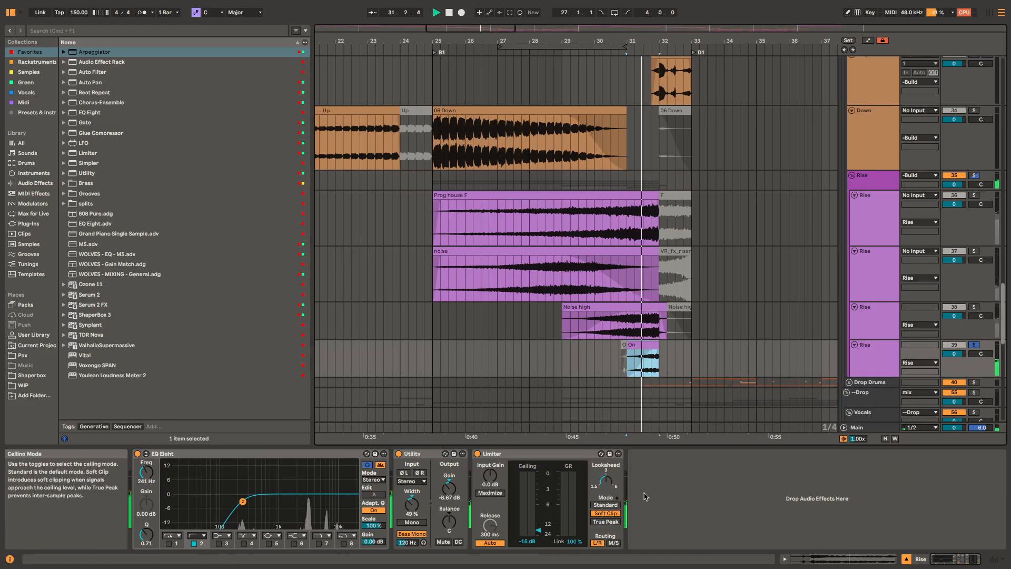
key("Tab")
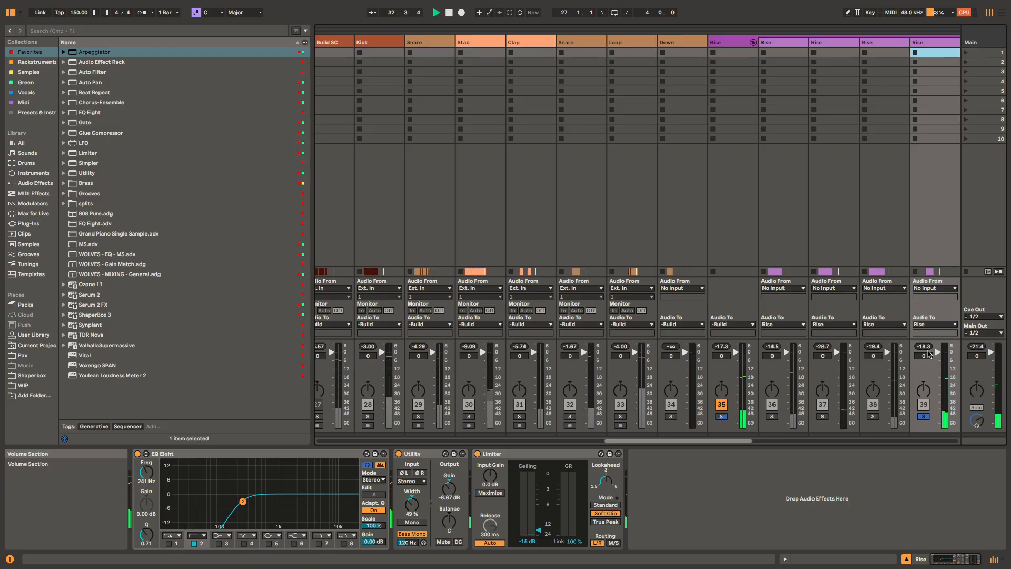
key("space")
Step: Return to the arrangement and play all the Rise group's tracks together from 31.1.1
key("Tab")
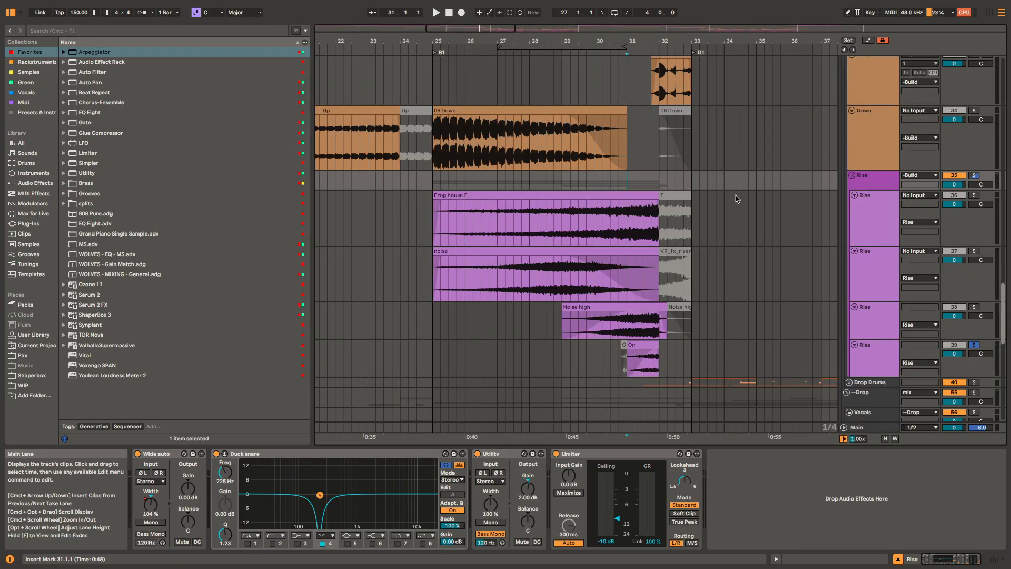
key("space")
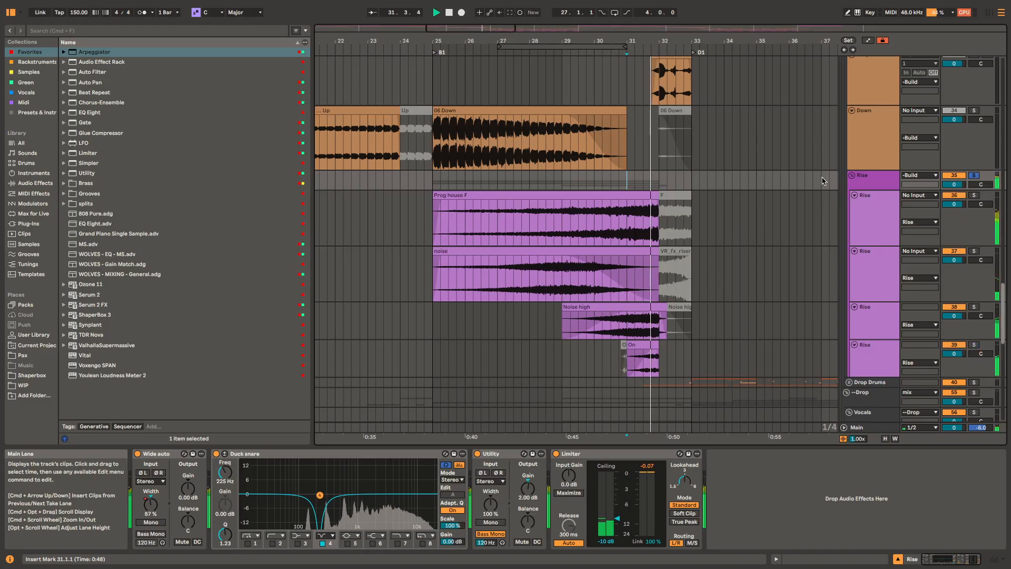
key("space")
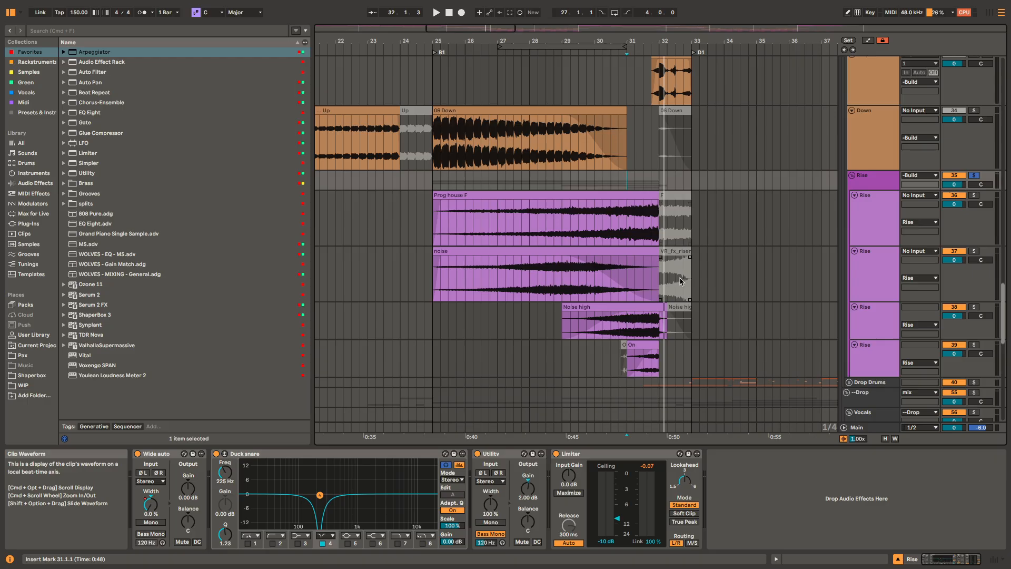
Step: Solo the Drop vocal track and play its first two what clips from 7.1.1
scroll(700, 311, "down", 5)
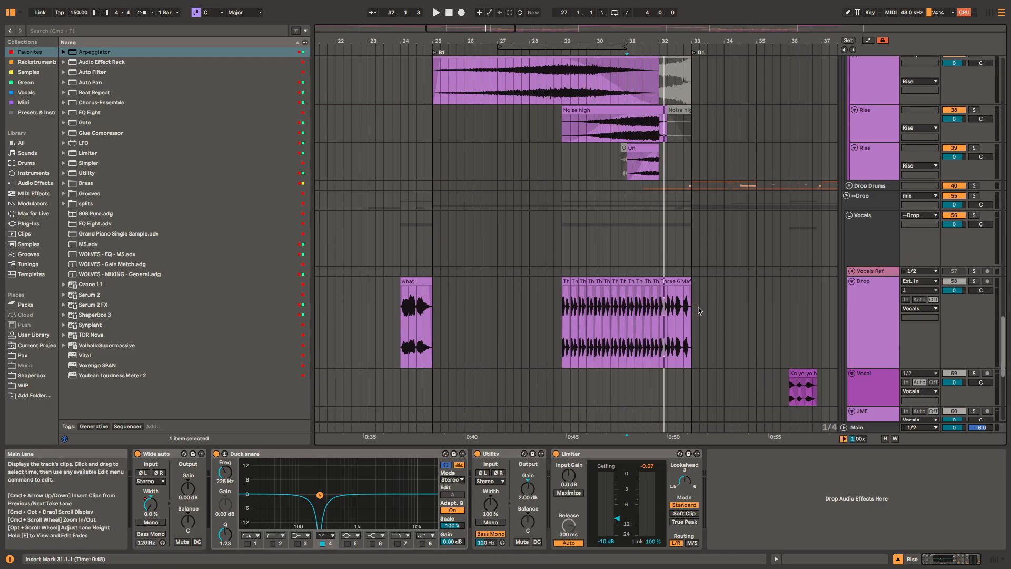
left_click_drag(567, 296, 780, 286)
scroll(779, 286, "down", 3)
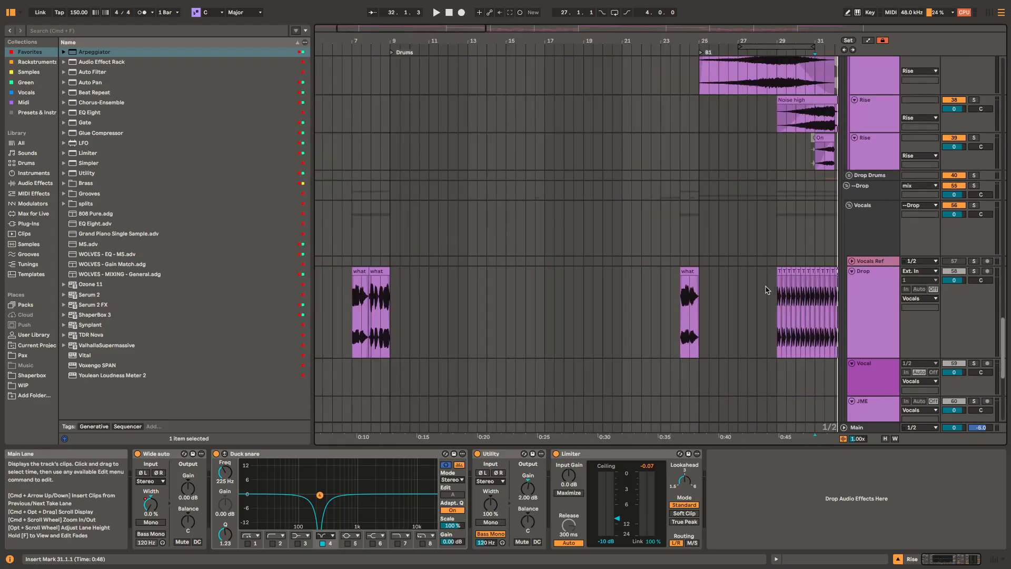
left_click(361, 273)
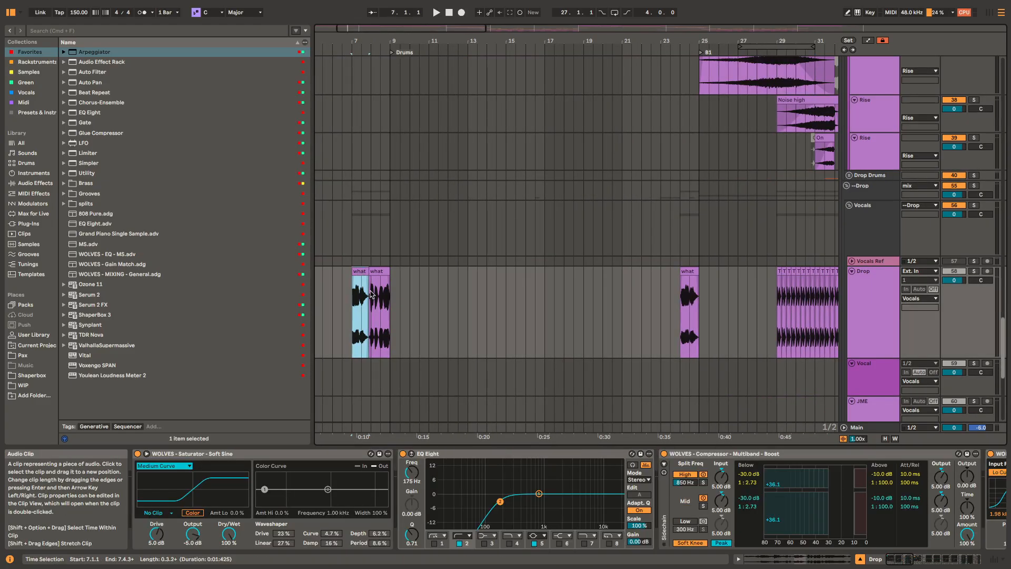
key("space")
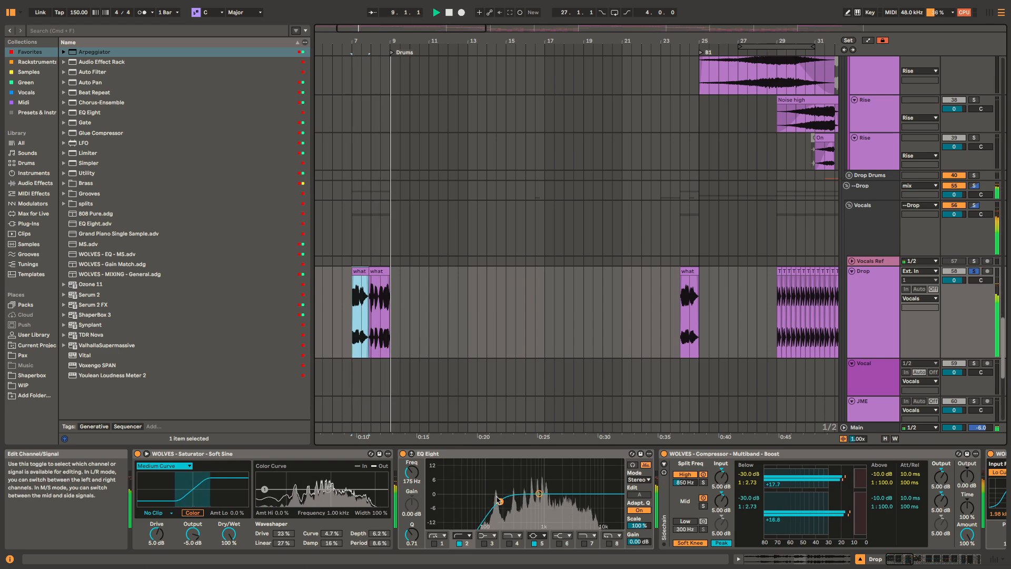
key("space")
Step: Play the first what clip again and inspect the Drop track's Saturator, Multiband Compressor and Reverb
mouse_move(981, 4)
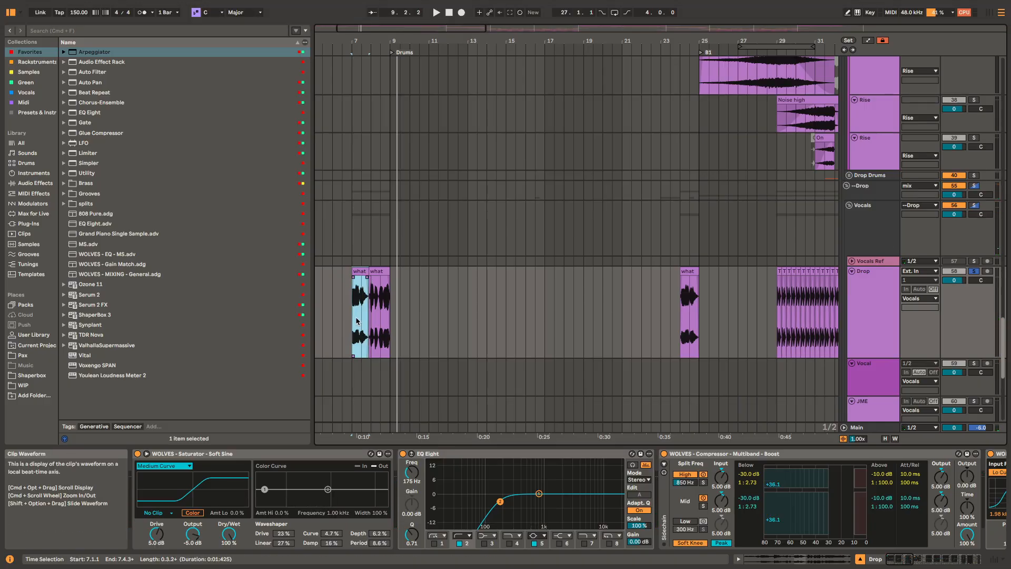
left_click(360, 273)
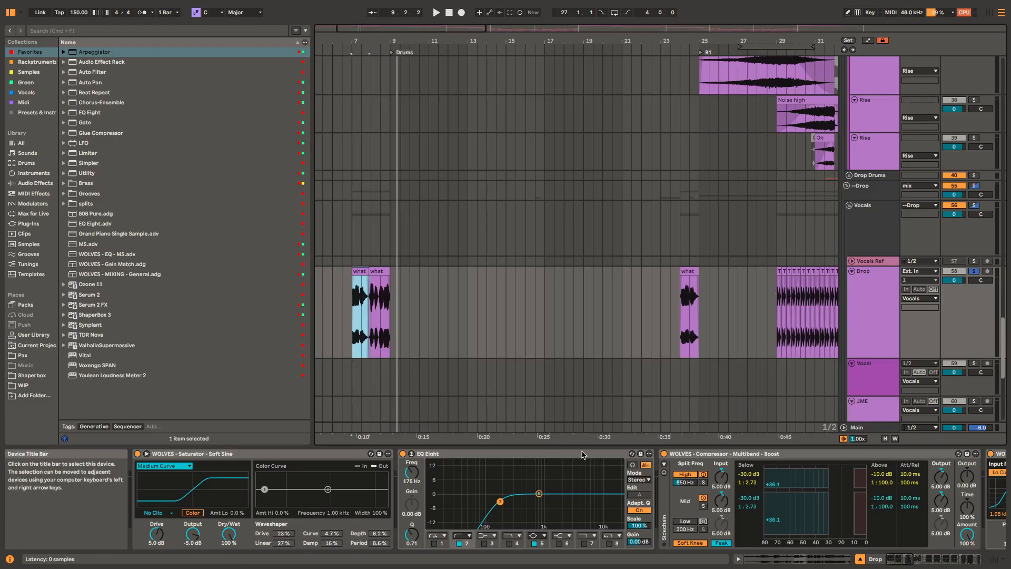
left_click(332, 455)
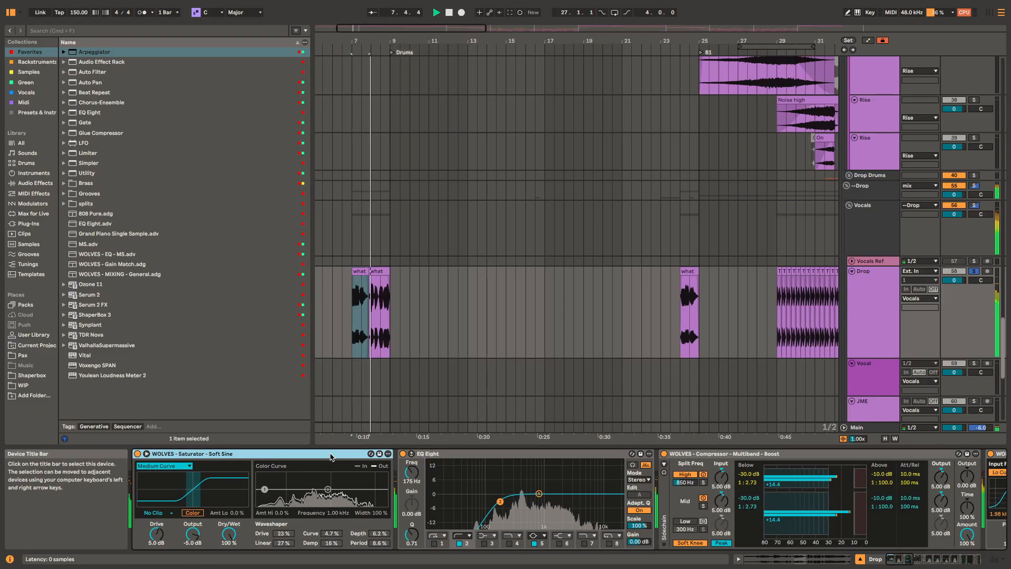
key("space")
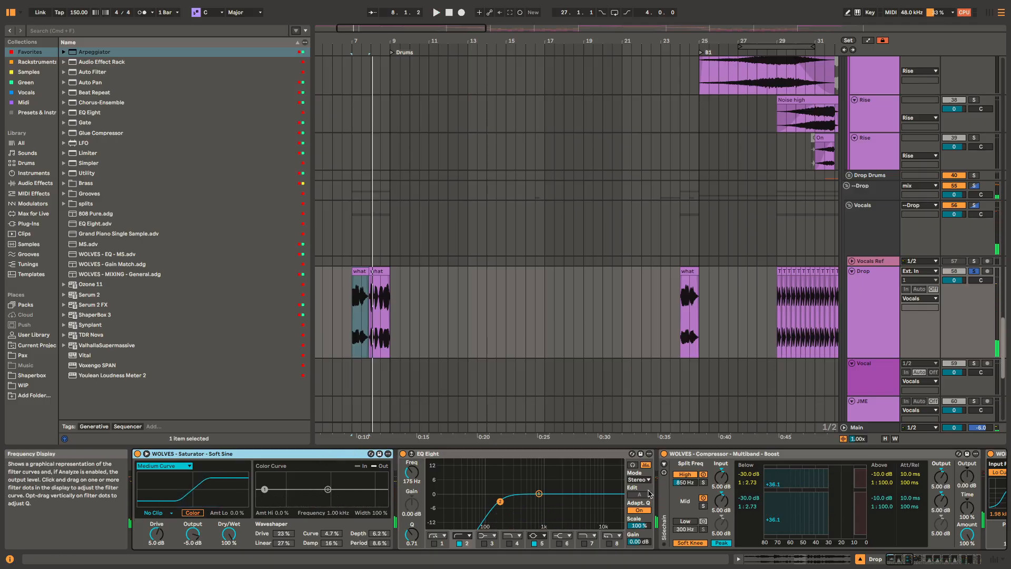
left_click(845, 454)
scroll(875, 456, "right", 8)
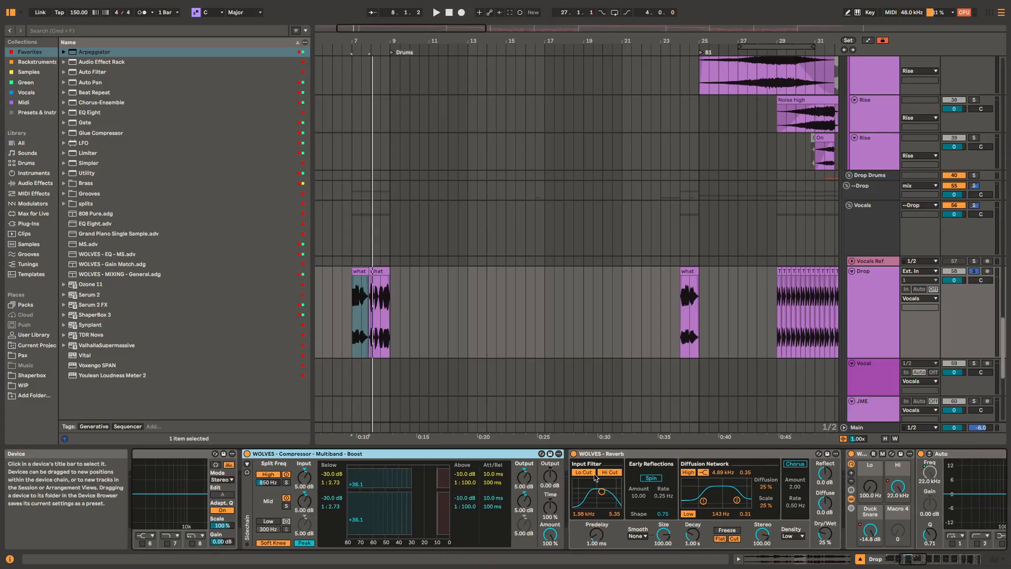
left_click(707, 455)
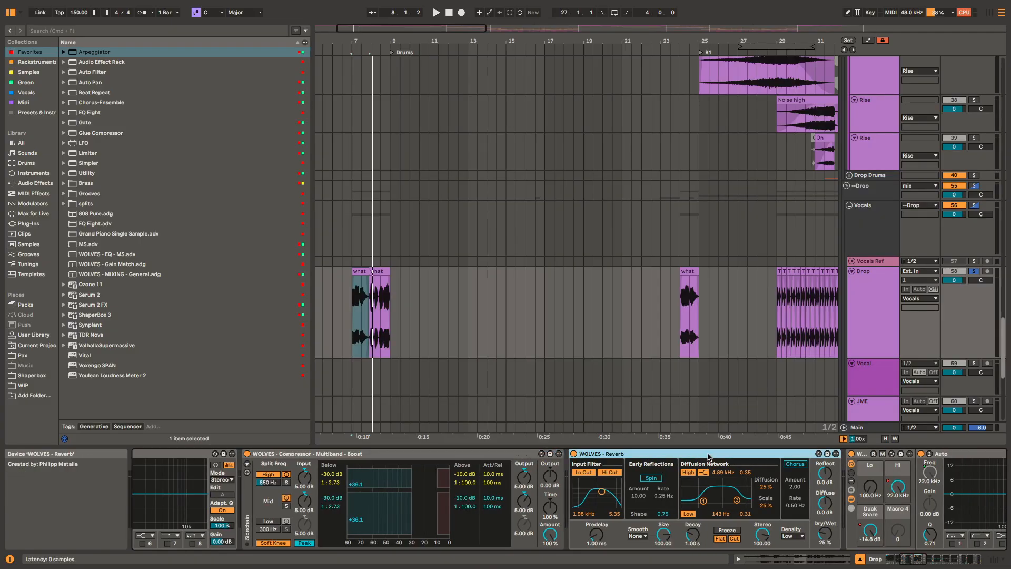
Step: Inspect the Drop track's Auto and Duck Snare EQs while playing the what clips from 7.1.1
scroll(708, 456, "right", 10)
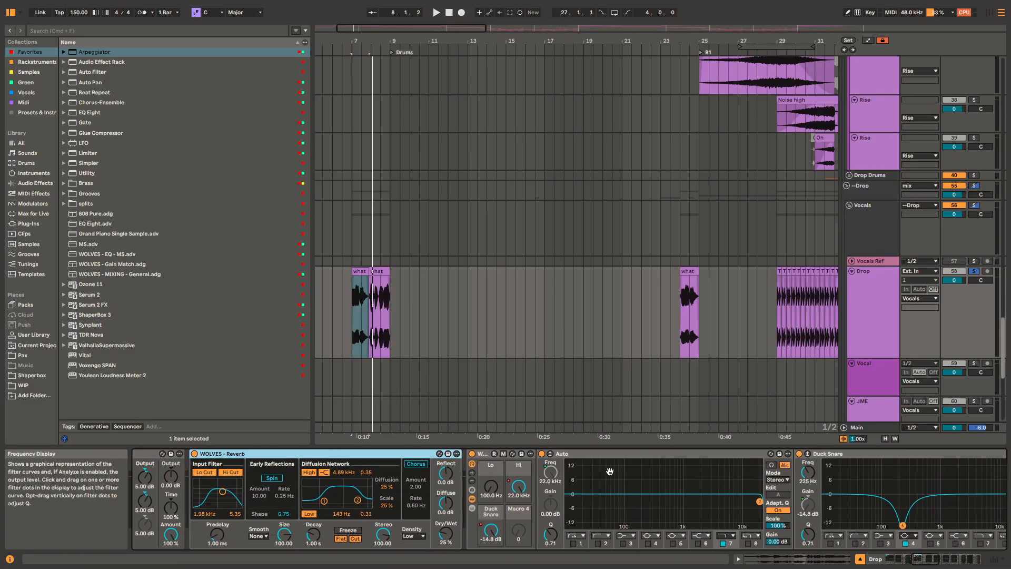
scroll(579, 485, "right", 10)
key("space")
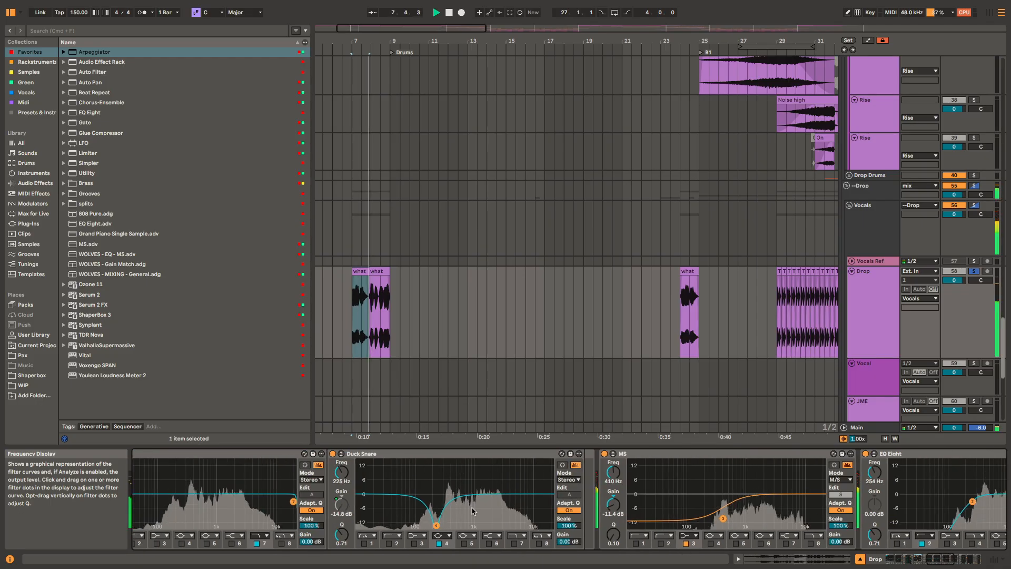
key("space")
left_click(435, 454)
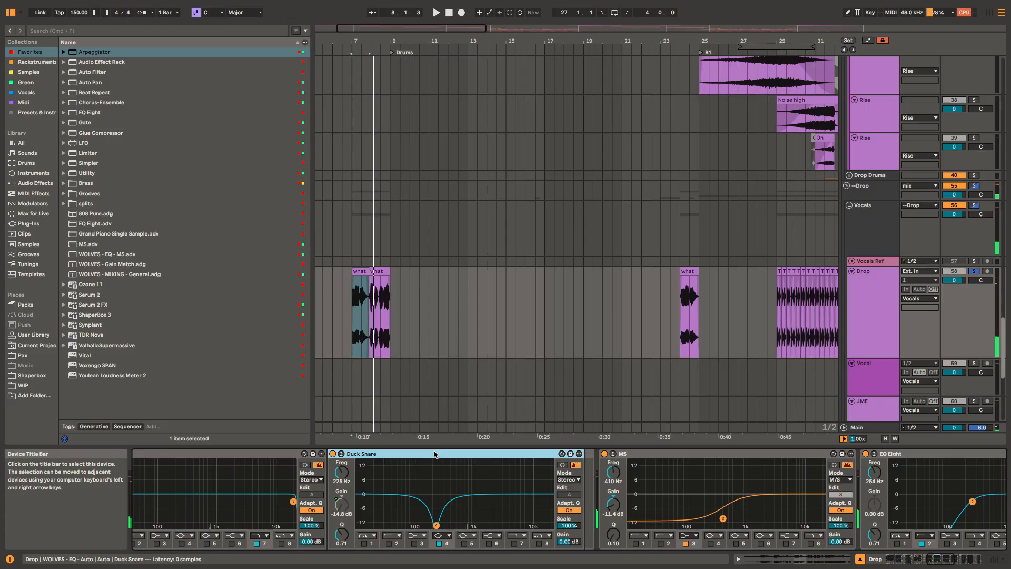
Step: Solo the Build group's first Snare track and play its Build clip from 25.1.1
scroll(716, 321, "up", 10)
scroll(605, 361, "right", 5)
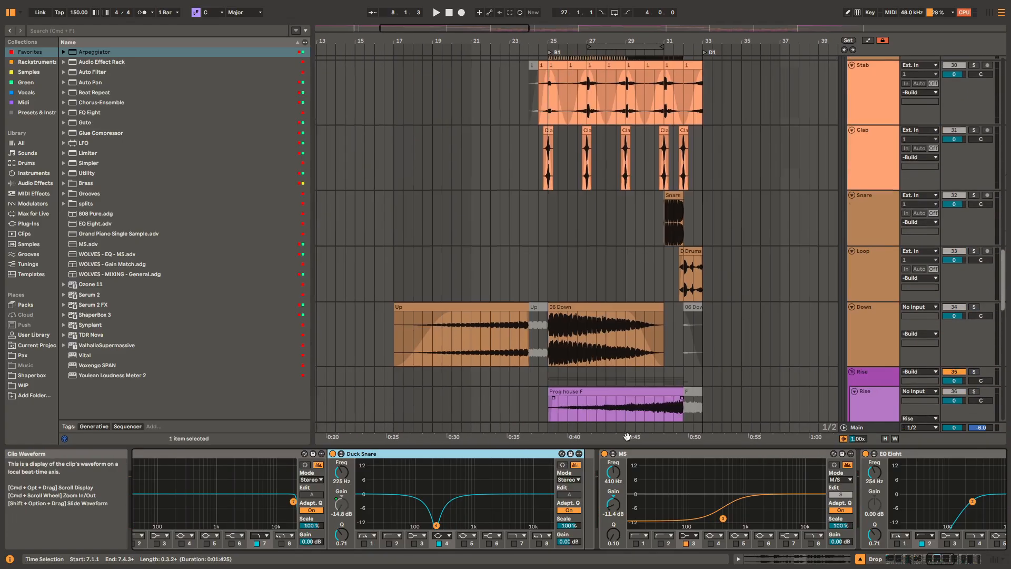
scroll(574, 166, "up", 5)
scroll(574, 166, "right", 1)
left_click(524, 226)
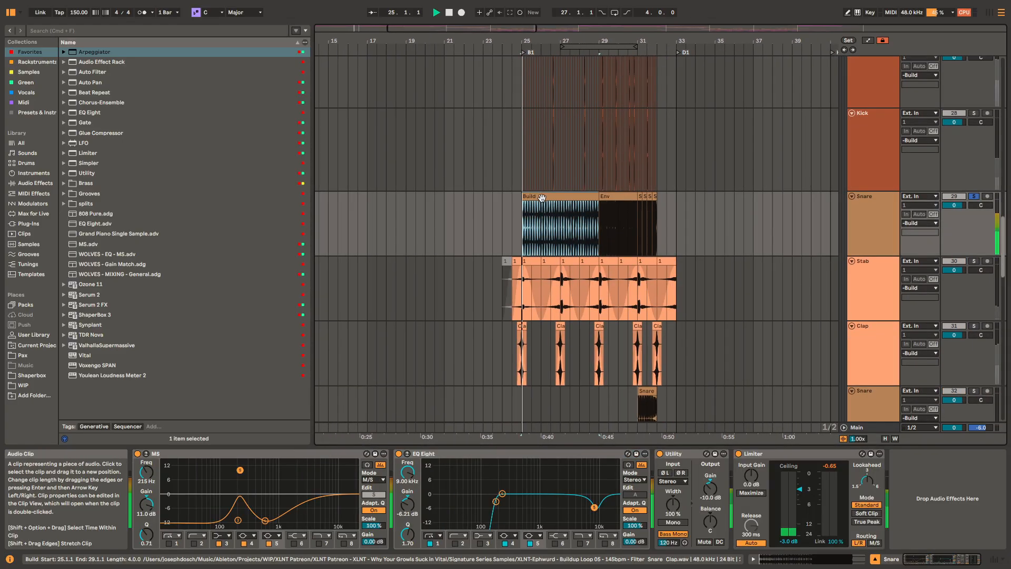
key("space")
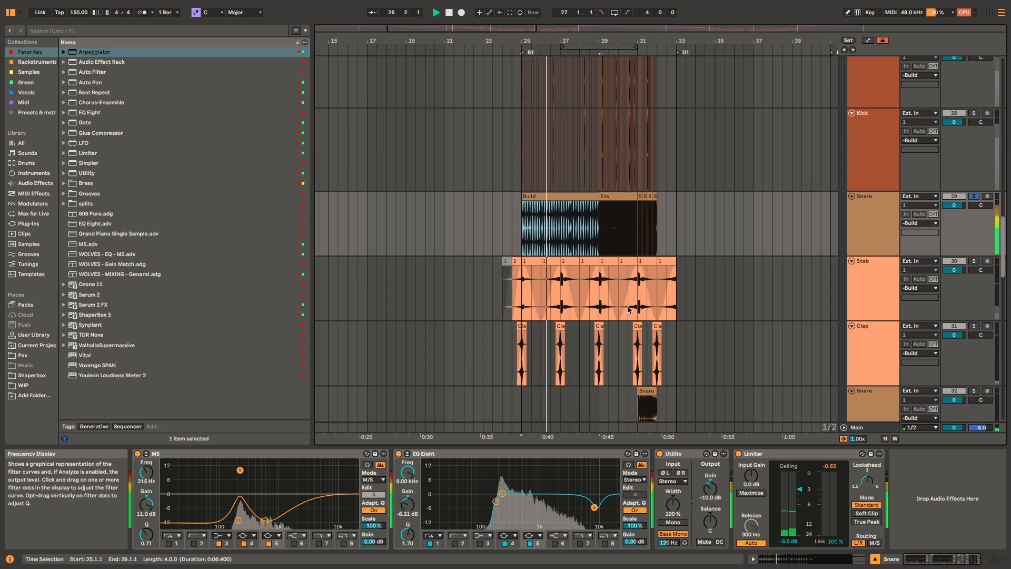
key("space")
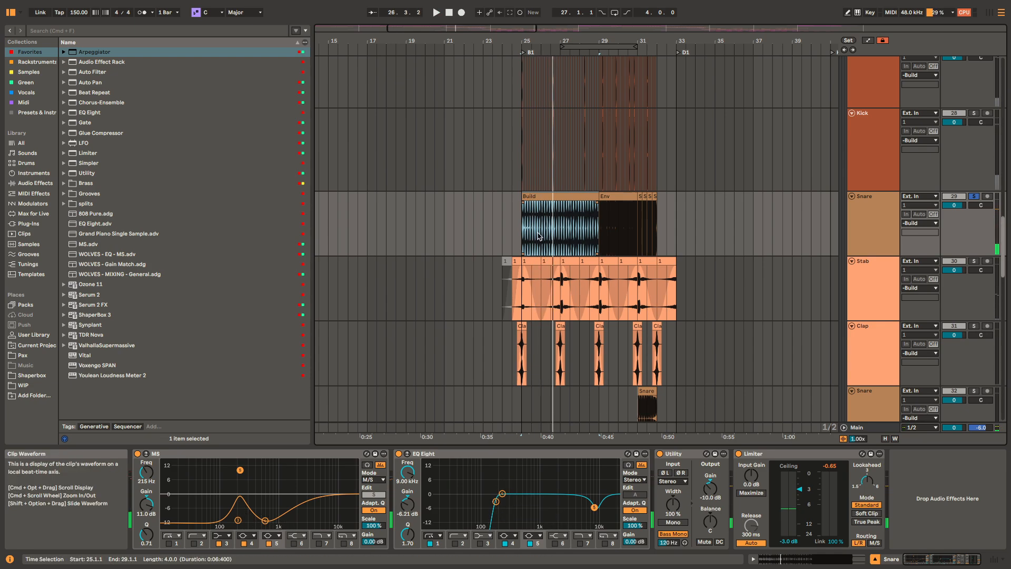
Step: Play the Drop vocal's what clip at 24.1.1 with the Duck Snare EQ selected
scroll(535, 395, "down", 10)
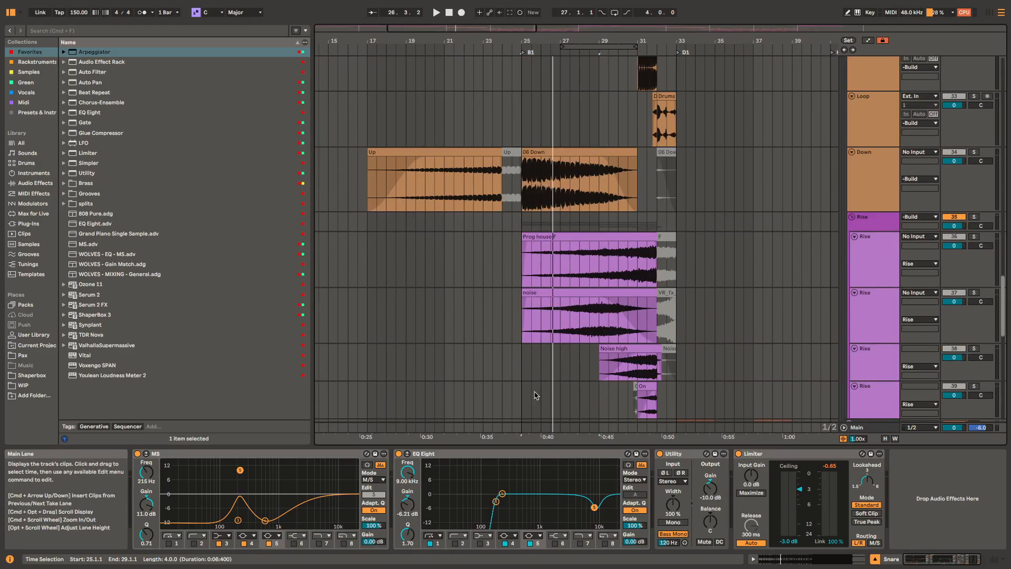
scroll(537, 350, "down", 8)
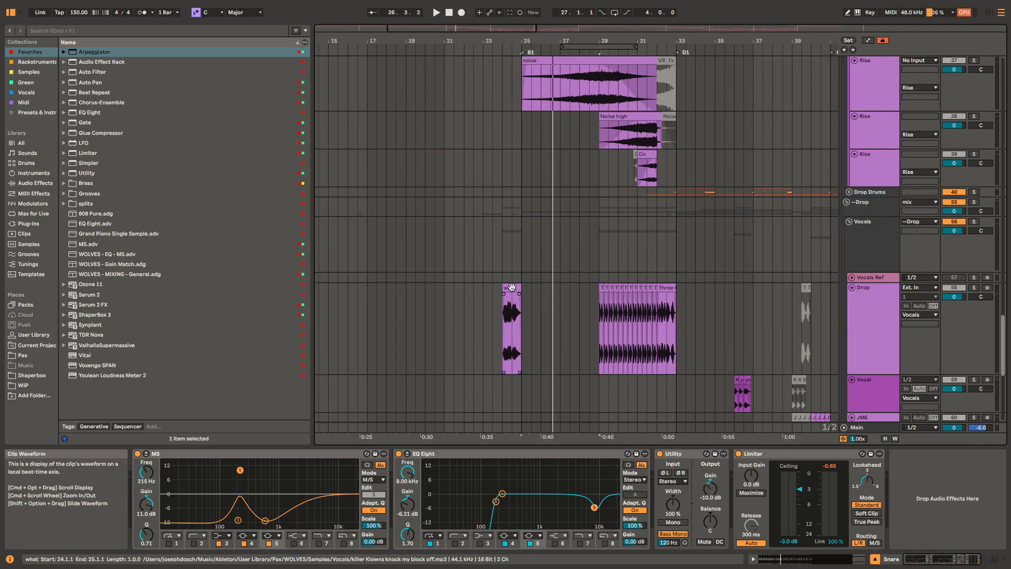
left_click(511, 327)
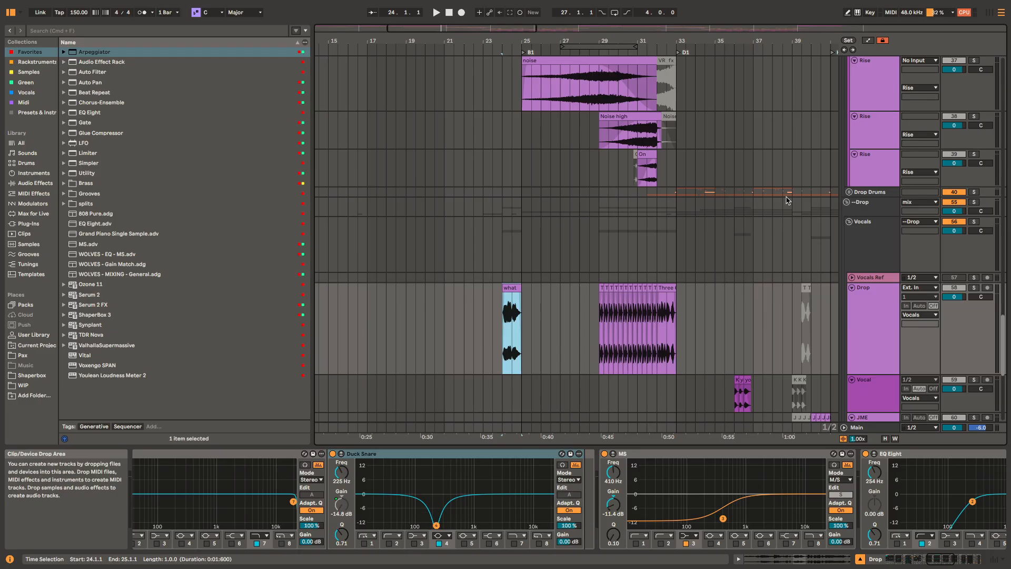
left_click(545, 453)
key("space")
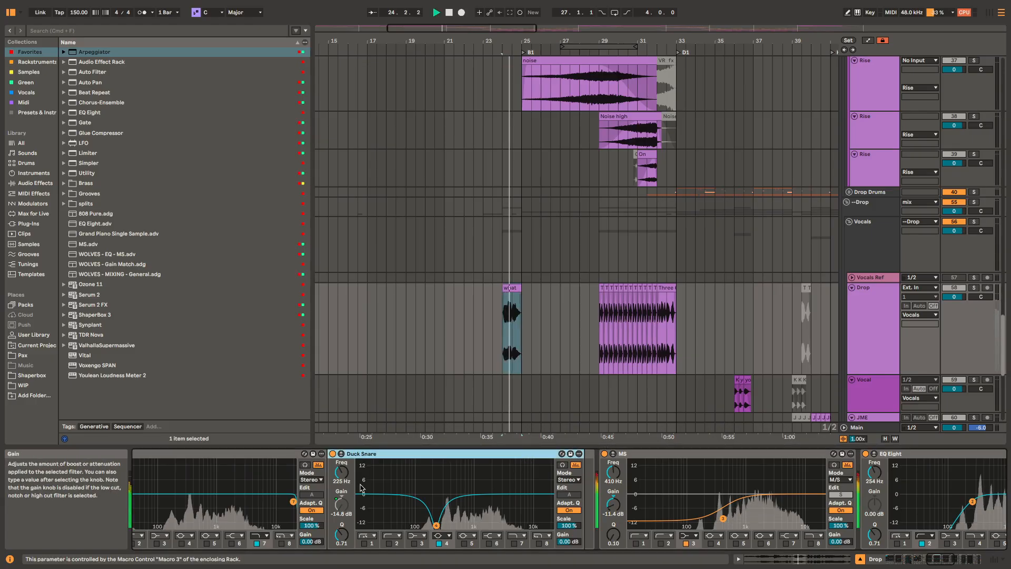
left_click(618, 414)
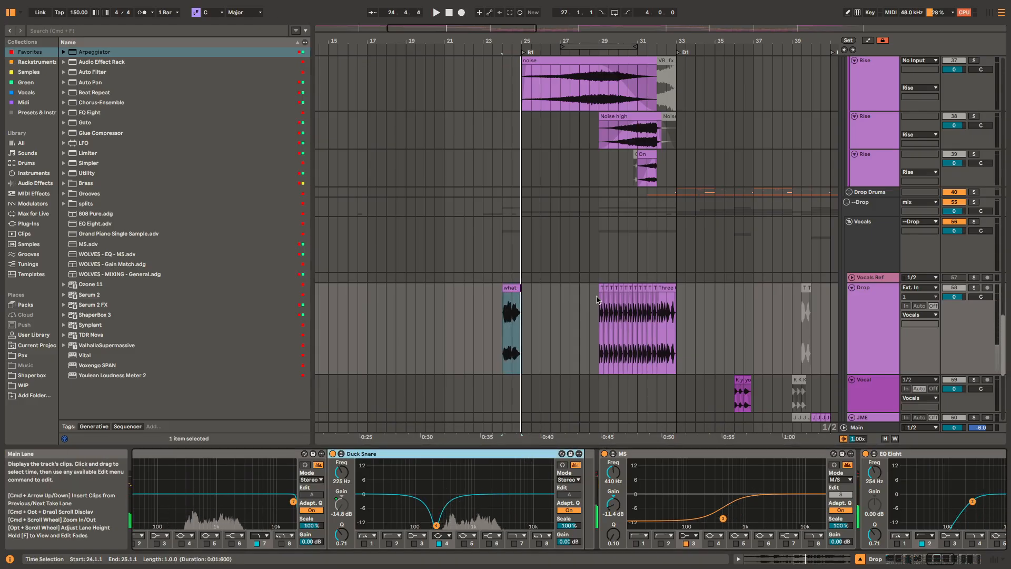
Step: Solo the Drop vocal track and play the Three 6 Mafia clips from 29.1.1, following the Duck Snare EQ's band 4 gain
key("space")
key("s")
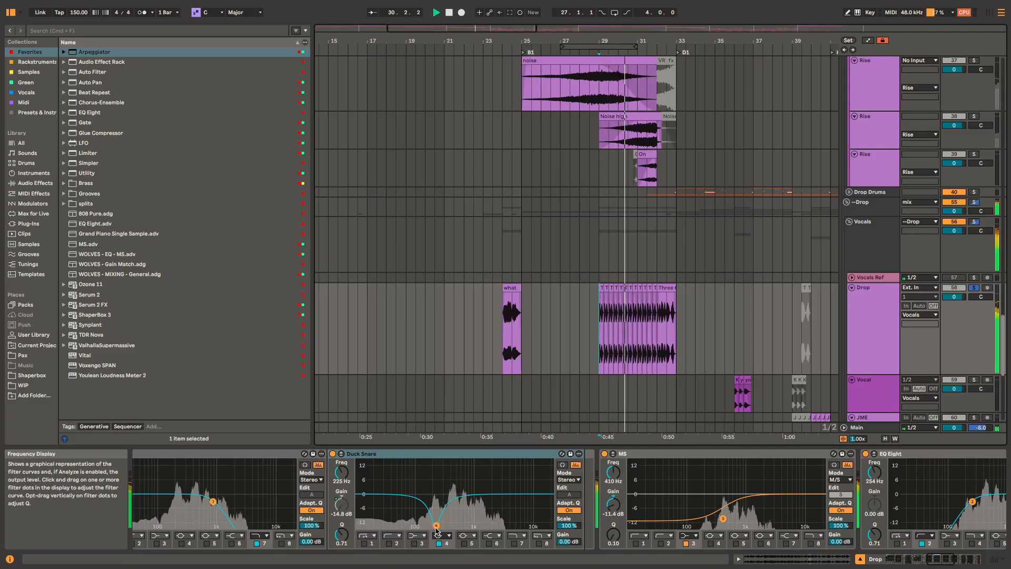
left_click_drag(437, 529, 437, 493)
key("space")
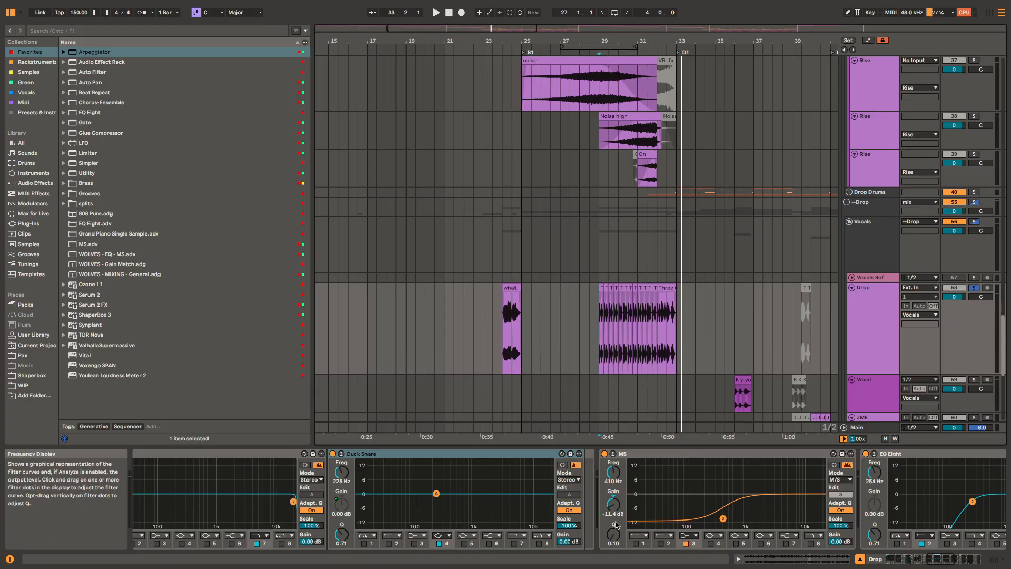
Step: Play the full mix from 25.1.1 and the soloed Drop vocal from 29.1.1, watching the Duck Snare, MS and EQ Eight devices
scroll(719, 491, "right", 5)
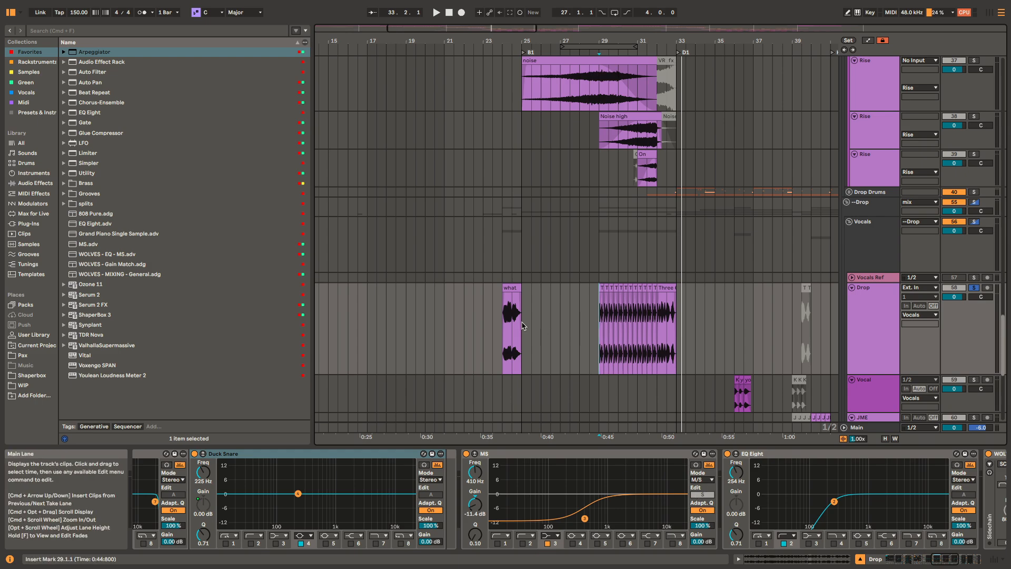
key("space")
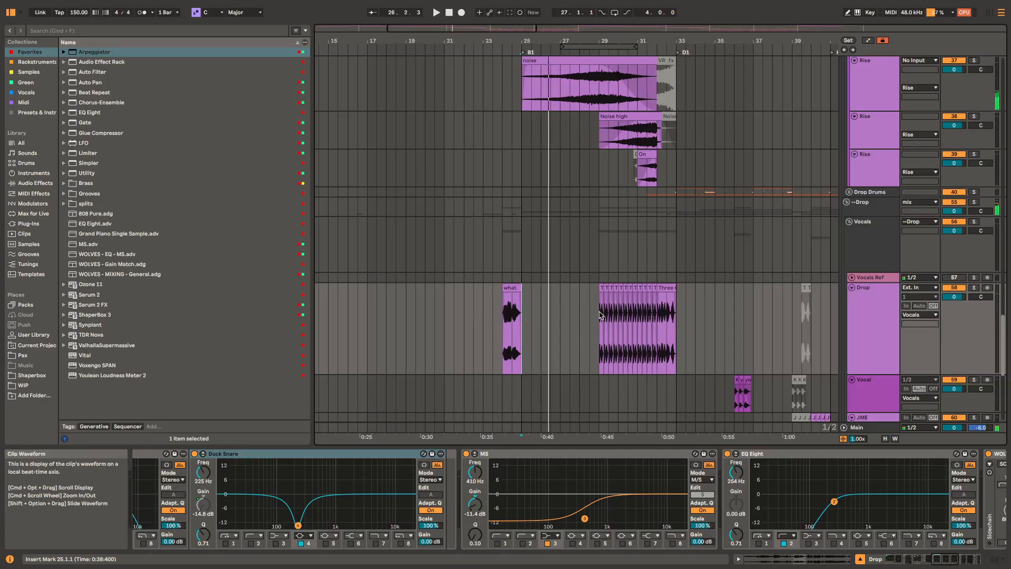
key("space")
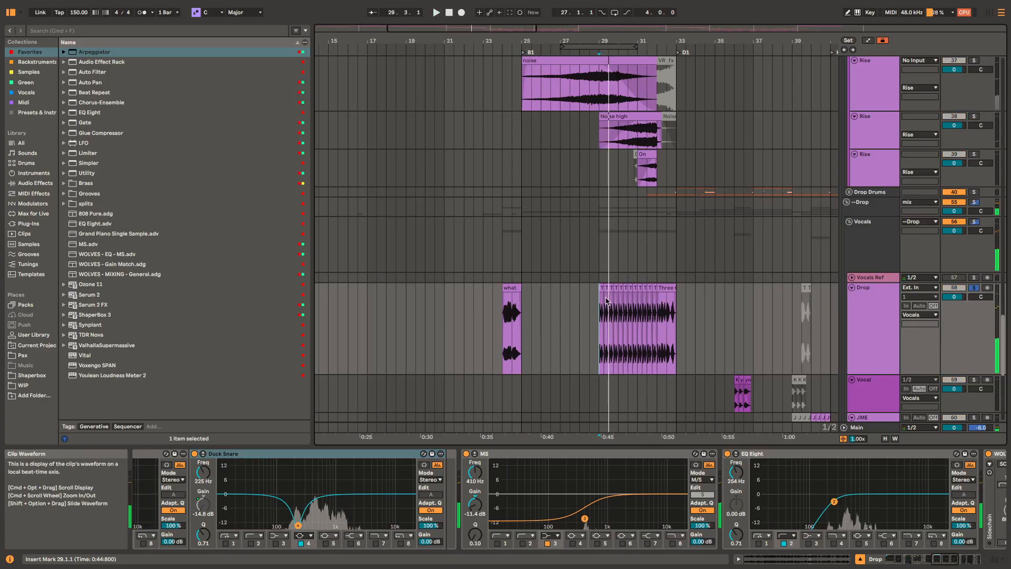
Step: Select the last Three 6 Mafia clip at 32.1.1 on the Drop track to examine the Duck Snare EQ there
scroll(606, 299, "up", 5)
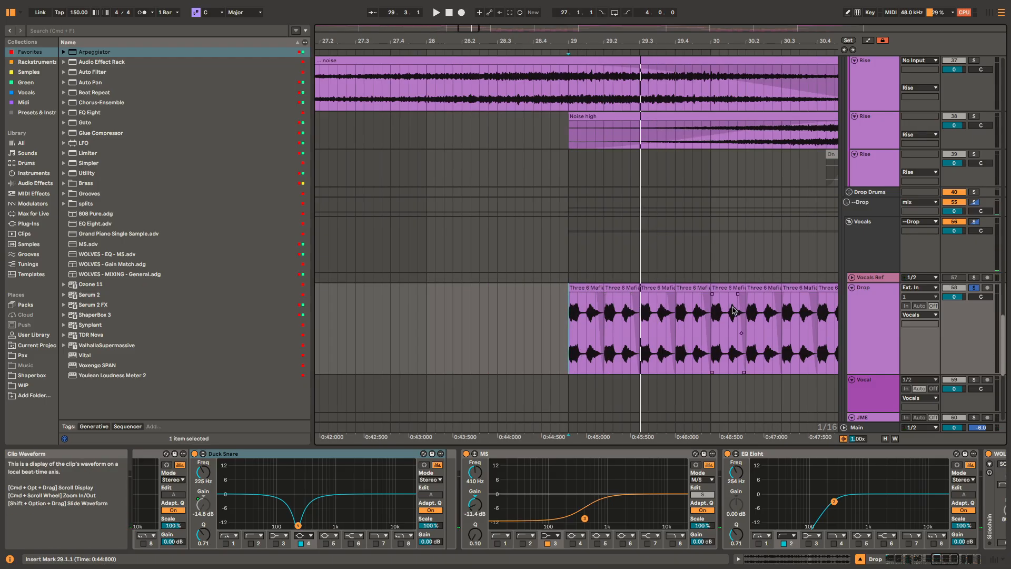
scroll(734, 311, "right", 5)
left_click(809, 289)
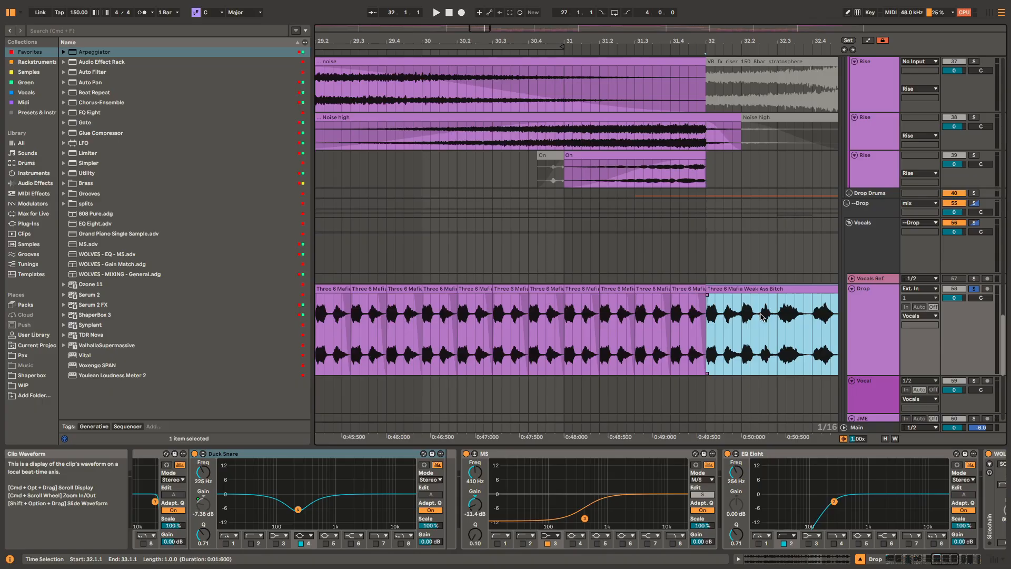
Step: Play the soloed Drop vocal again from 29.1.1, examining the rest of its device chain through the Compressor, Tuner, Utility and Limiter
key("space")
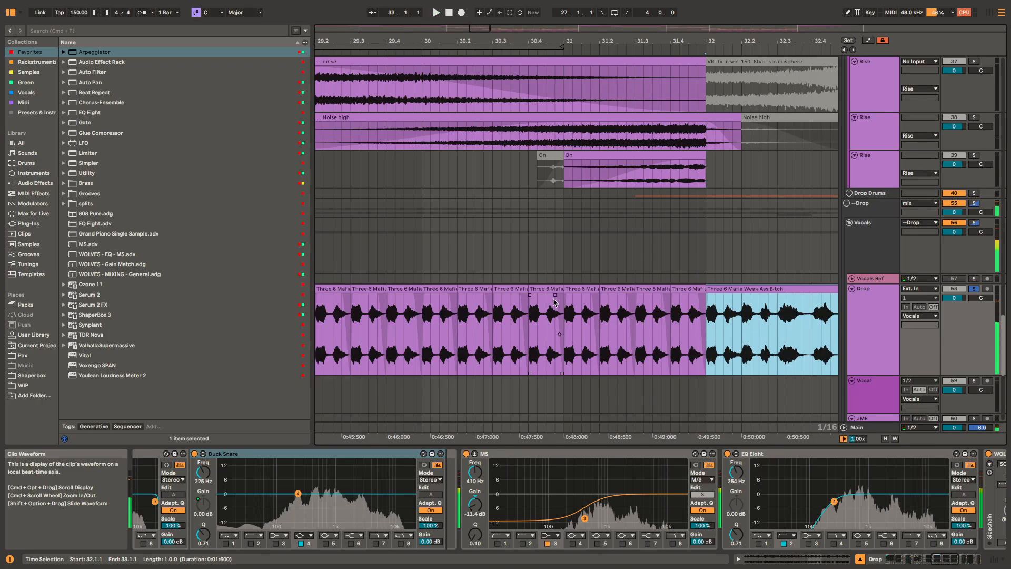
scroll(554, 302, "left", 7)
left_click(643, 243)
scroll(643, 243, "right", 4)
key("space")
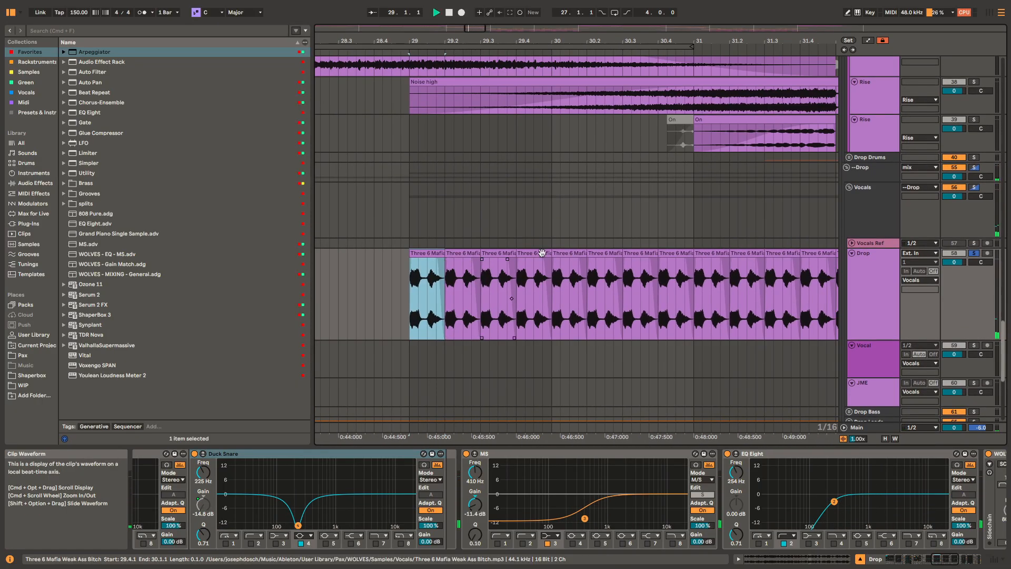
scroll(781, 503, "right", 6)
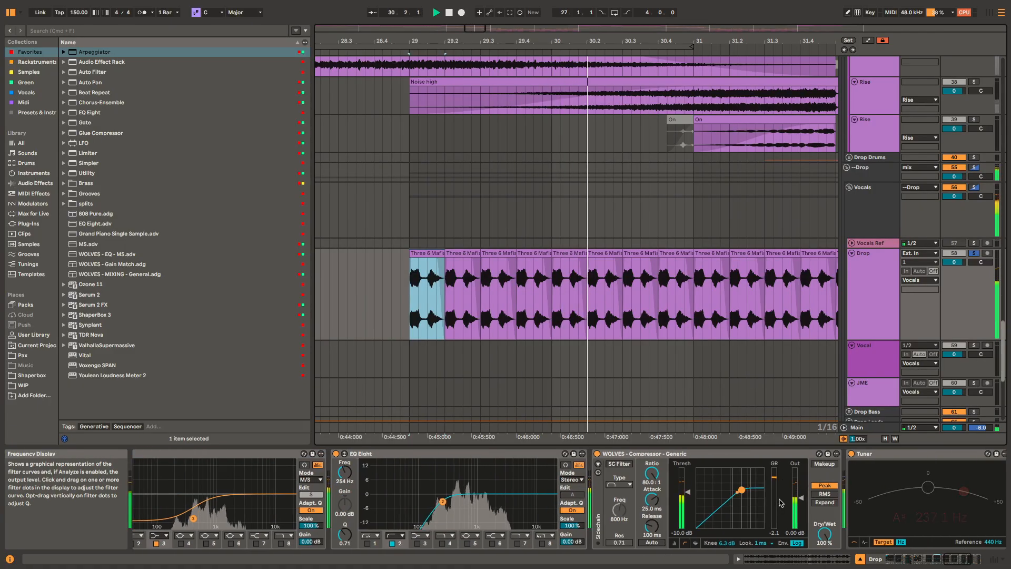
scroll(737, 504, "right", 5)
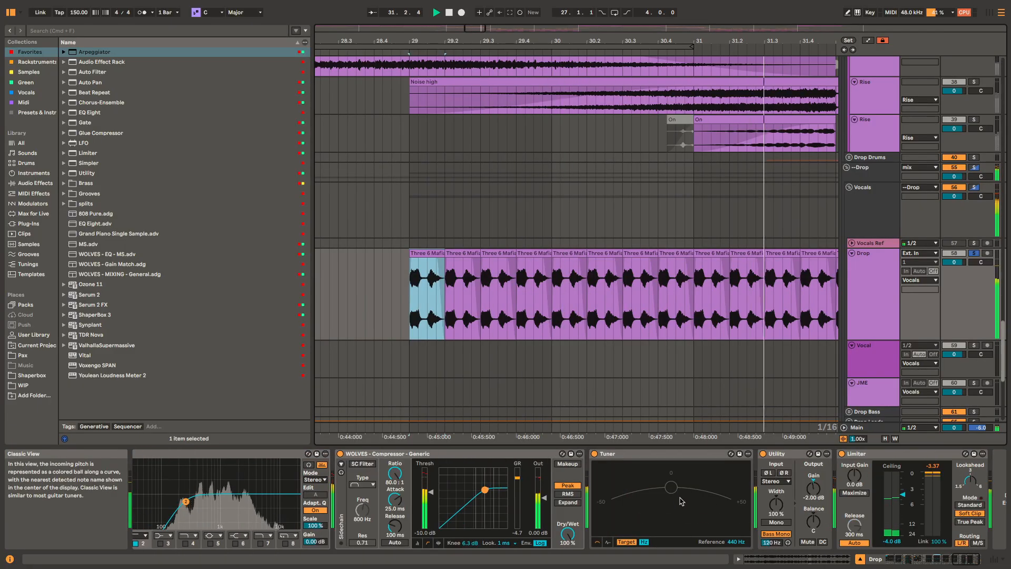
scroll(703, 357, "down", 5)
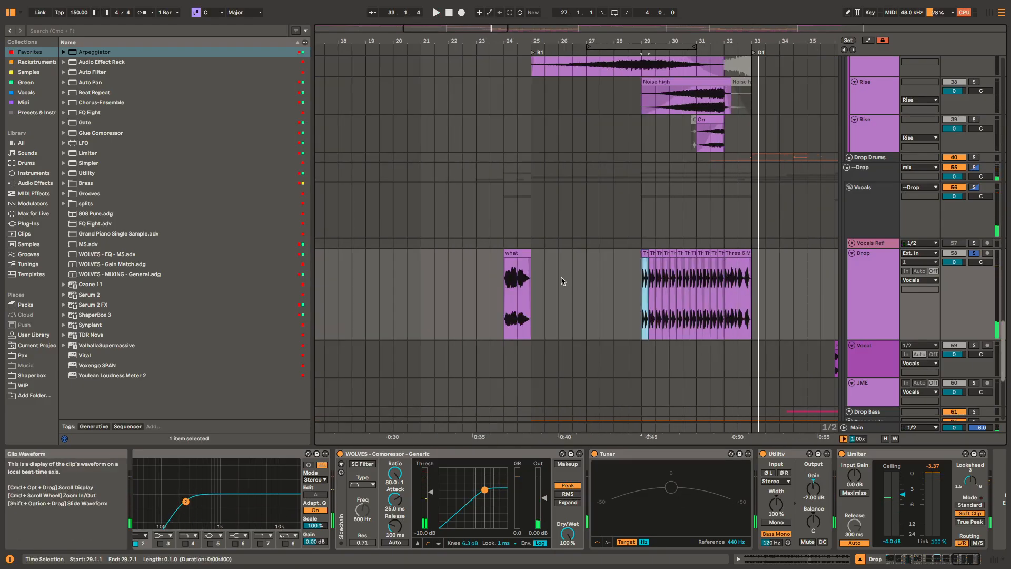
Step: Play the soloed Drop track's what clip at 24.1.1 and its last Three 6 Mafia clip at 32.1.1
left_click(518, 258)
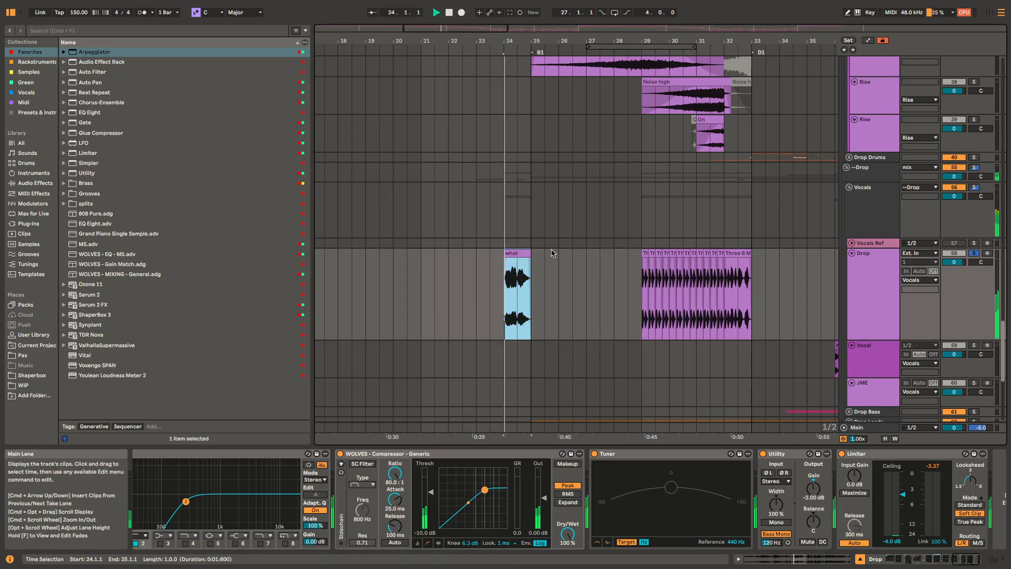
scroll(605, 250, "right", 3)
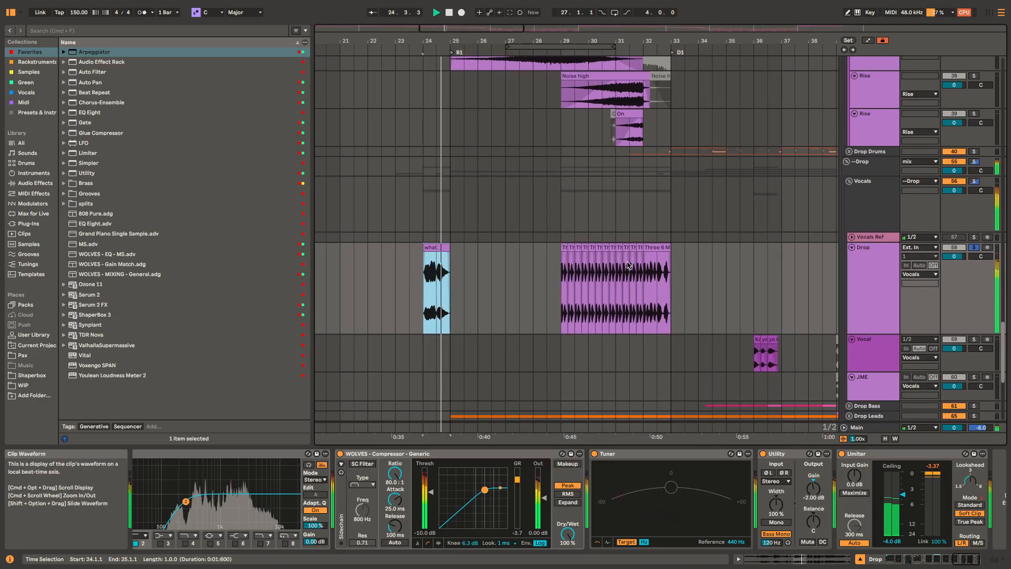
left_click(663, 247)
scroll(631, 273, "right", 8)
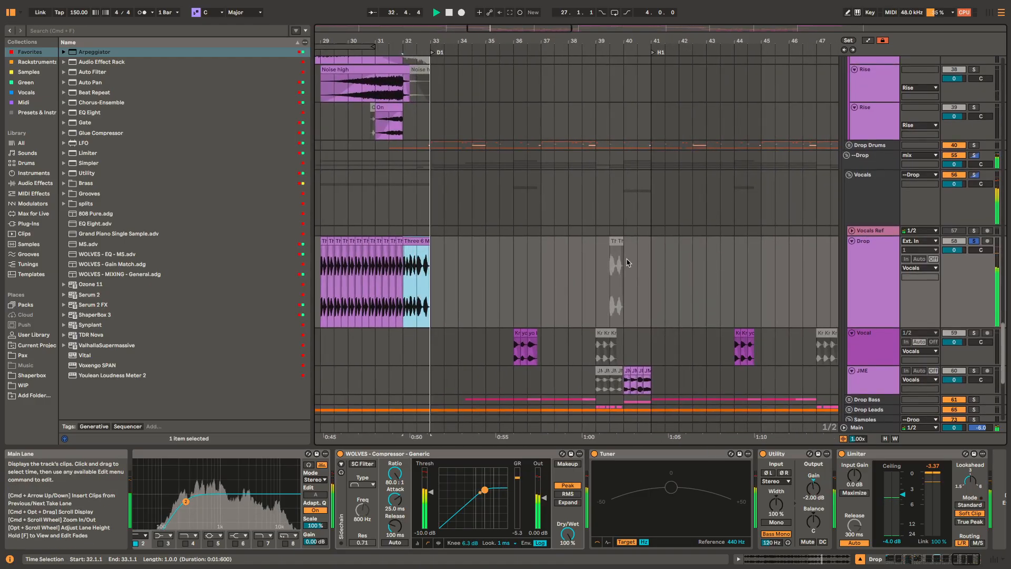
Step: Solo the Vocal track and play its group of clips from 36.1.1
left_click(514, 348)
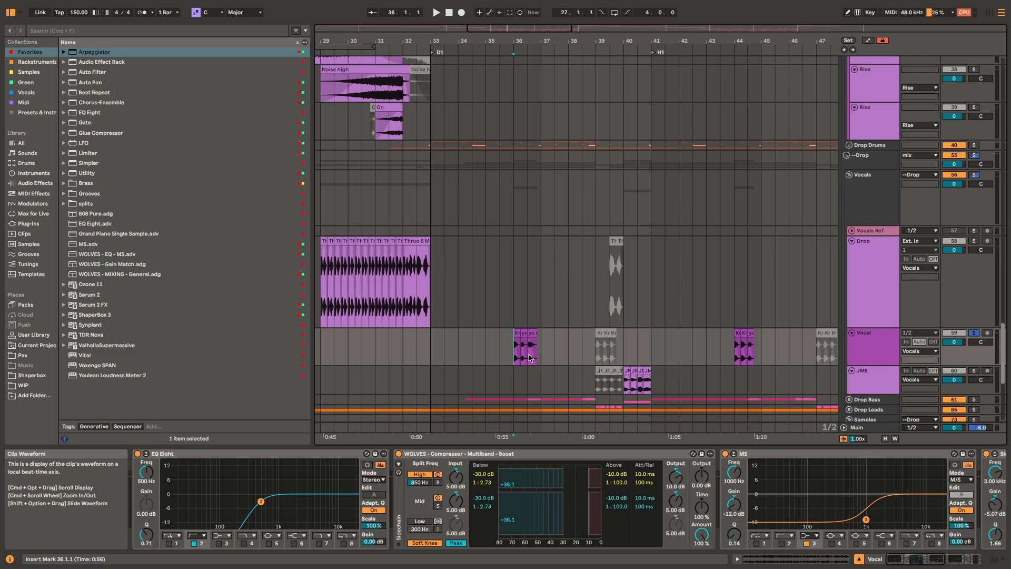
key("space")
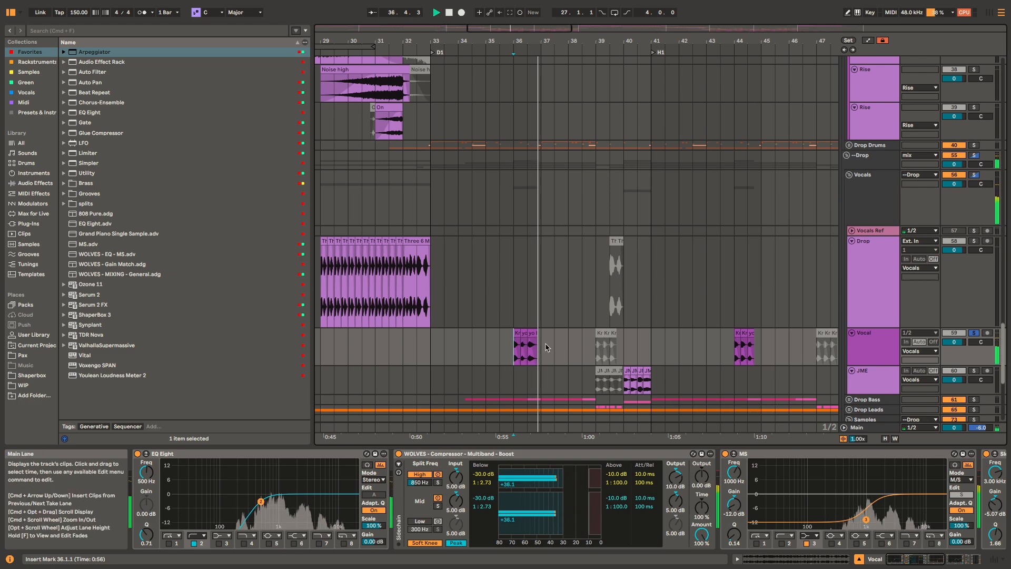
key("space")
Step: Solo the JME track and play its active clips from 40.1.1
left_click(624, 384)
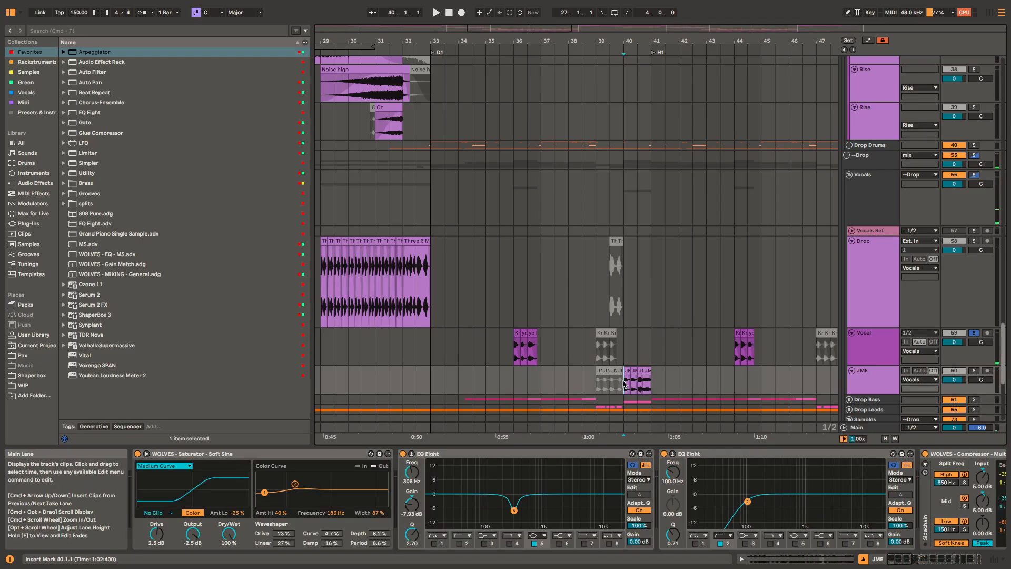
key("space")
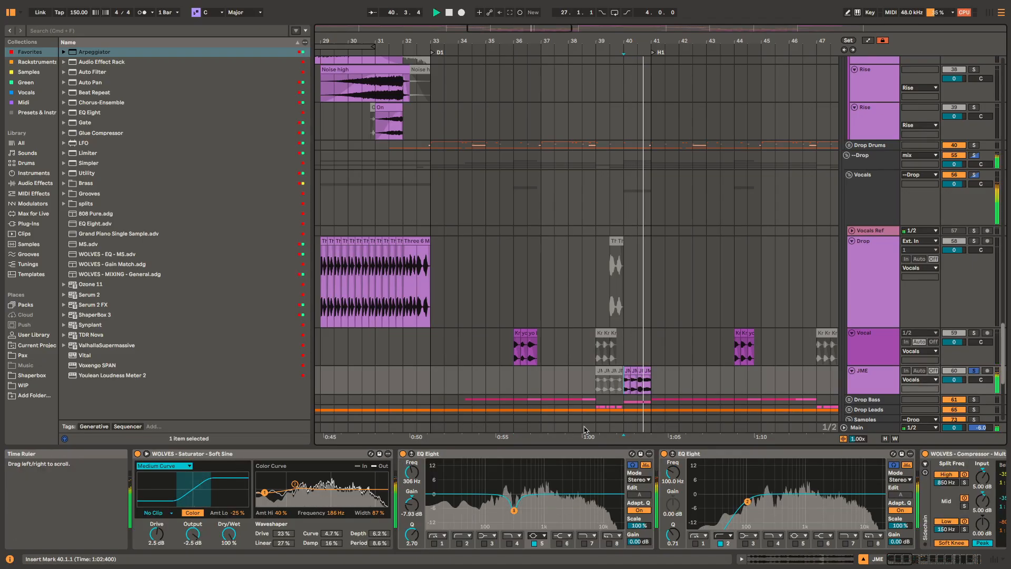
key("space")
Step: Examine the JME track's effect chain from the Saturator through the EQs, Multiband Boost, Reverb, MS and Compressor to the Limiter
scroll(813, 480, "right", 5)
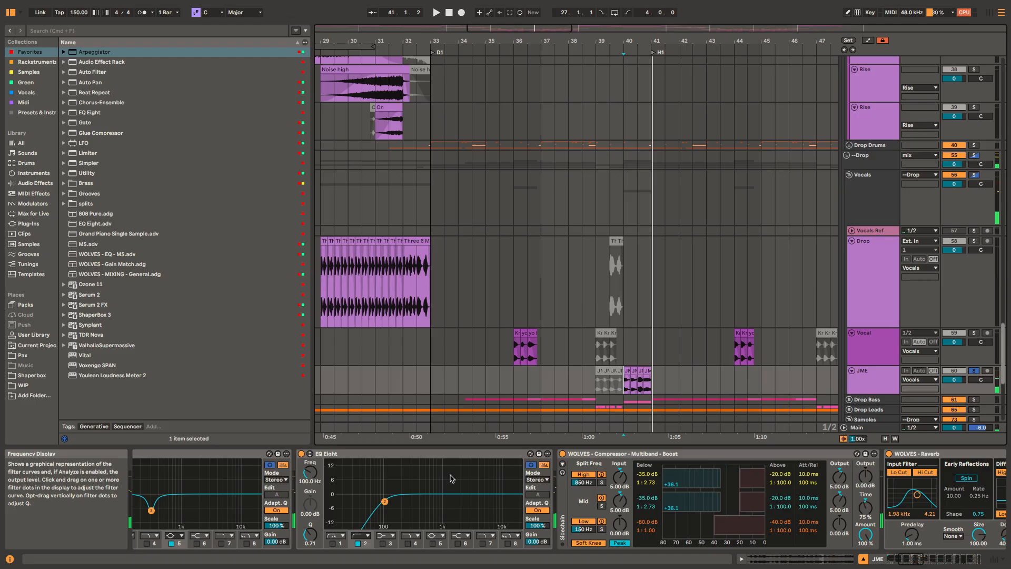
scroll(451, 478, "left", 5)
left_click(346, 456)
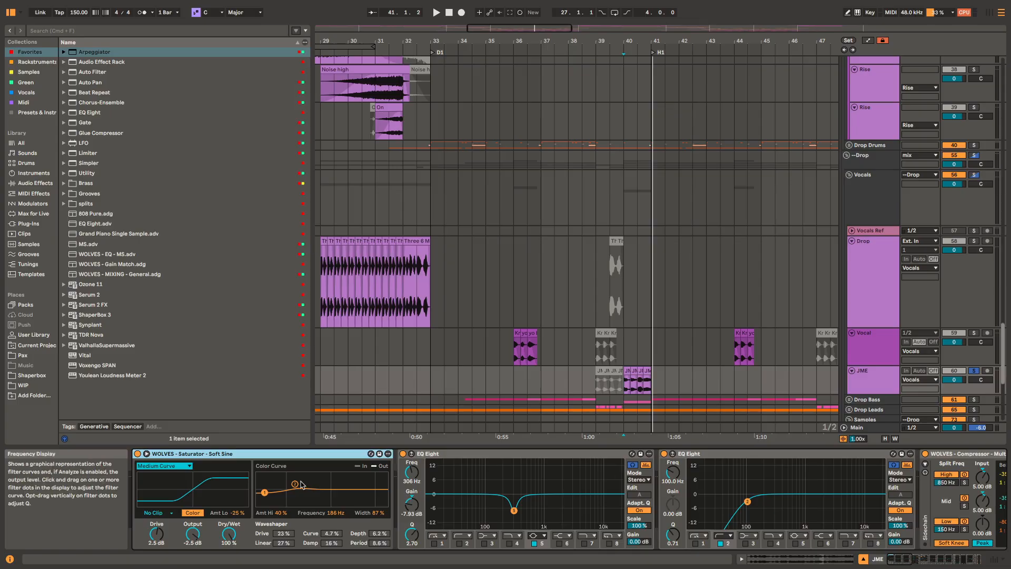
left_click_drag(762, 480, 344, 482)
left_click(738, 455)
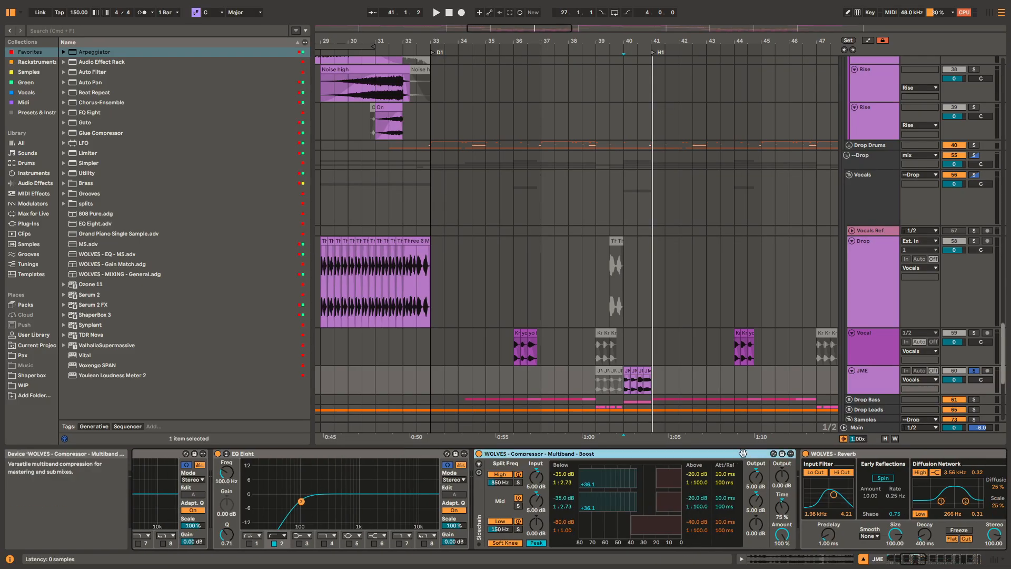
left_click_drag(739, 455, 432, 455)
left_click(585, 455)
left_click_drag(856, 461, 488, 481)
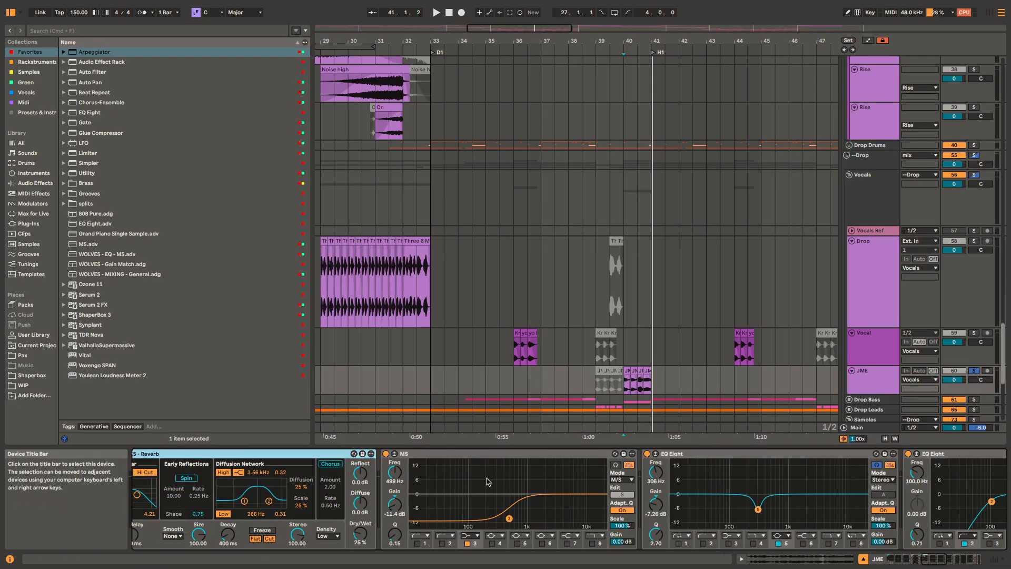
scroll(670, 478, "right", 10)
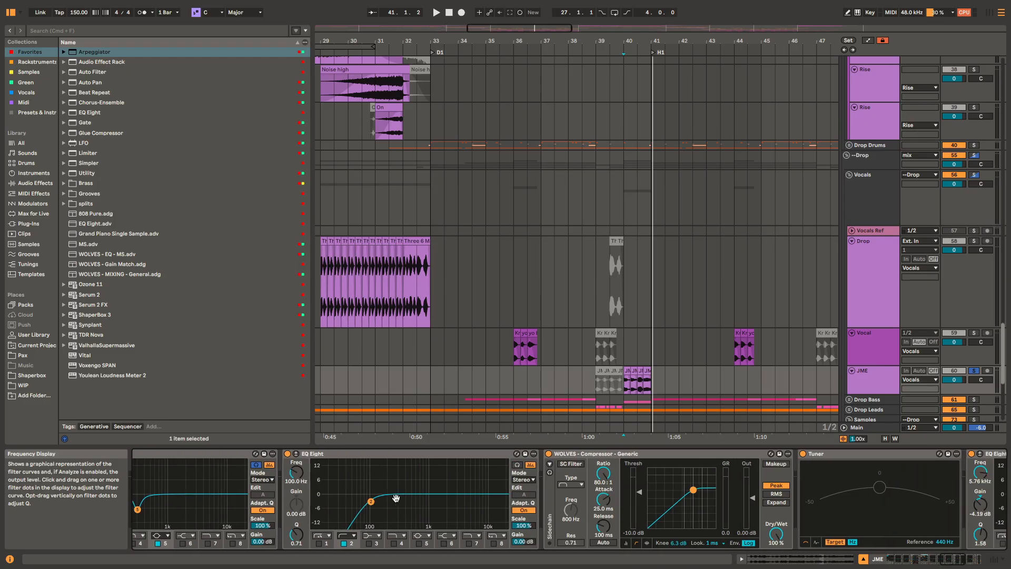
left_click_drag(866, 487, 330, 514)
left_click(563, 454)
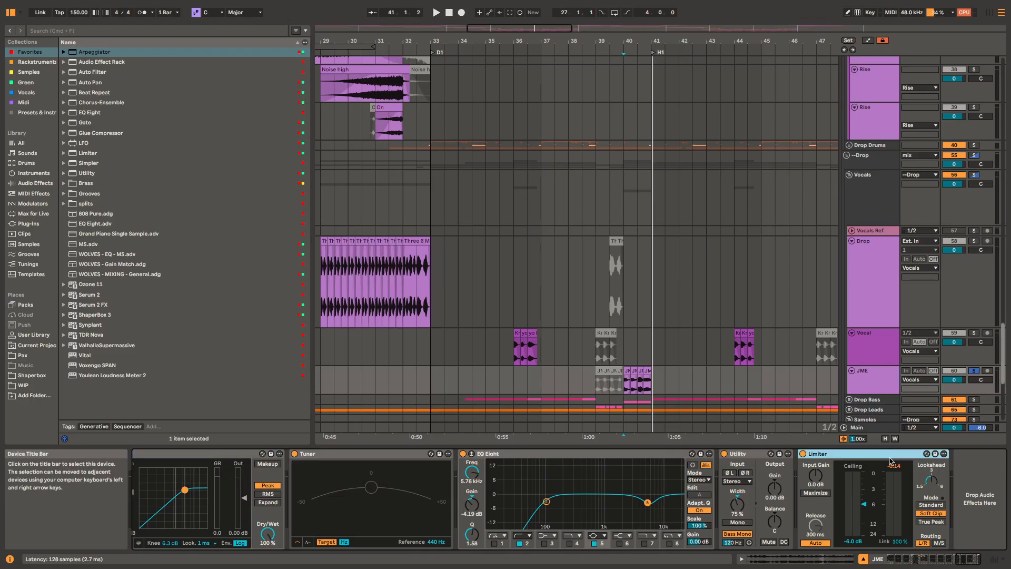
Step: Solo the Vocal track and play its clips from 44.1.1
left_click(735, 345)
key("s")
key("space")
left_click_drag(702, 347, 408, 295)
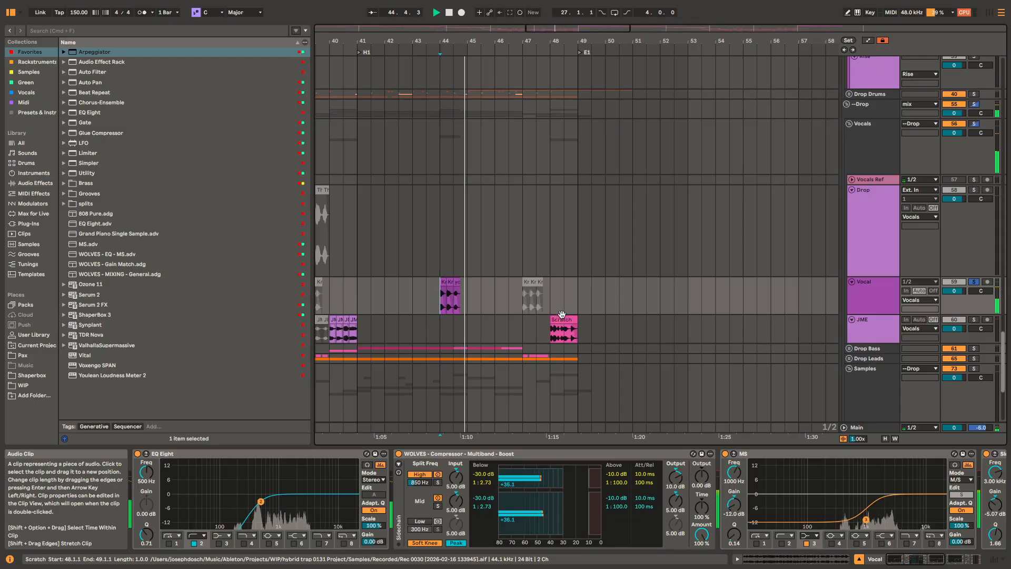
Step: Solo the JME track and play its Scratch clip at 48.1.1 twice
left_click(562, 317)
key("space")
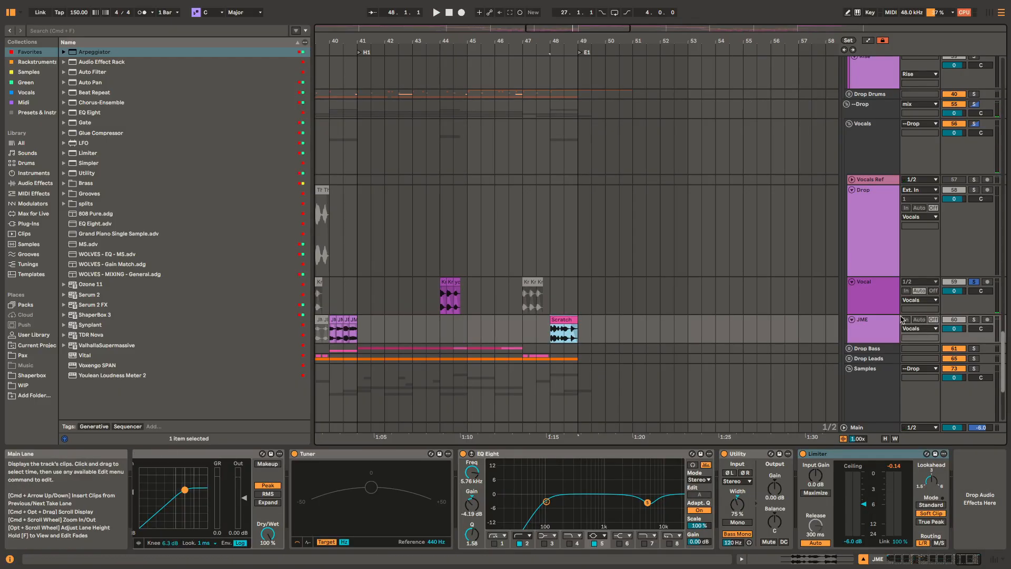
key("s")
key("space")
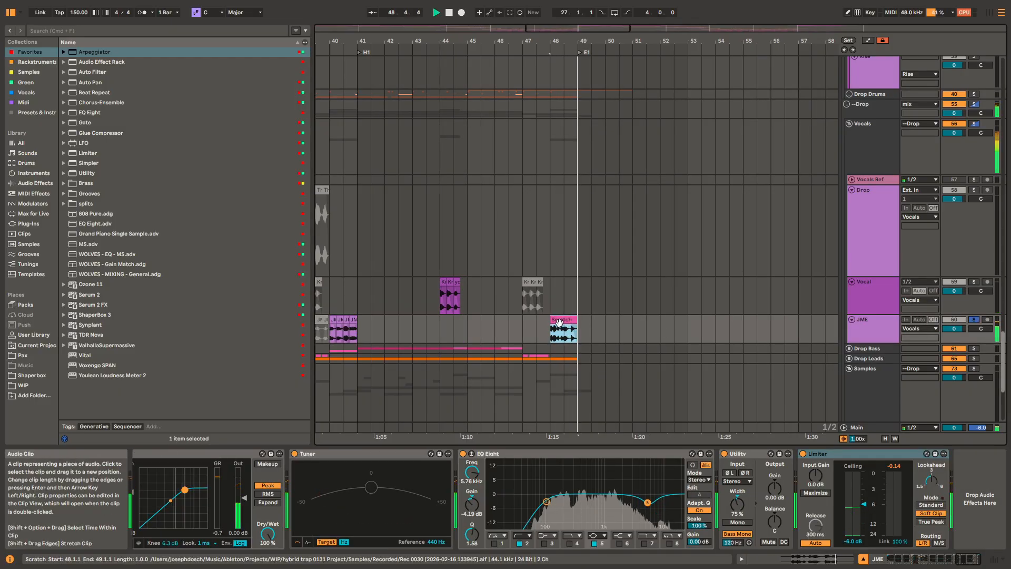
scroll(559, 323, "left", 10)
scroll(559, 322, "down", 2)
key("space")
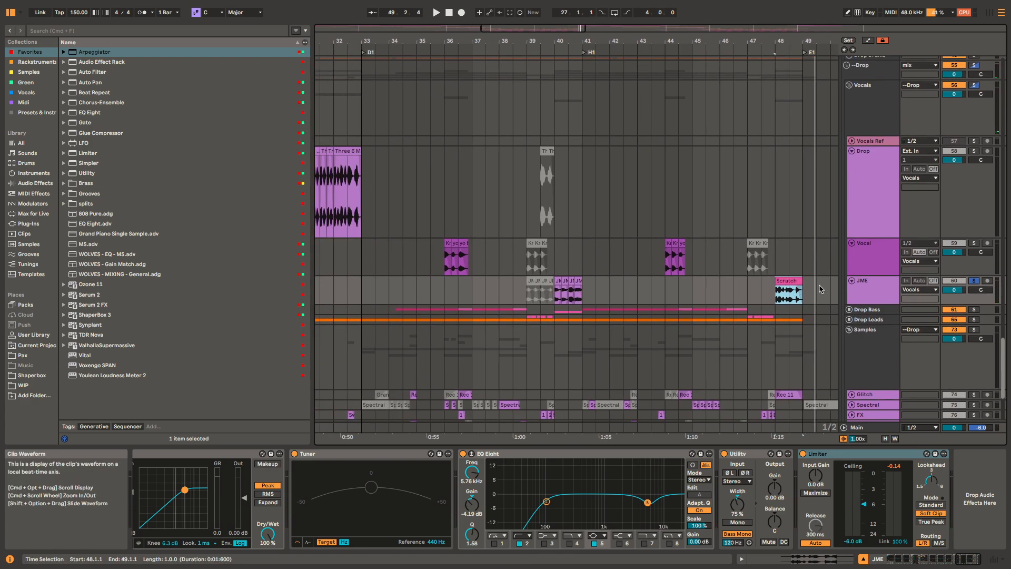
scroll(811, 289, "right", 3)
key("space")
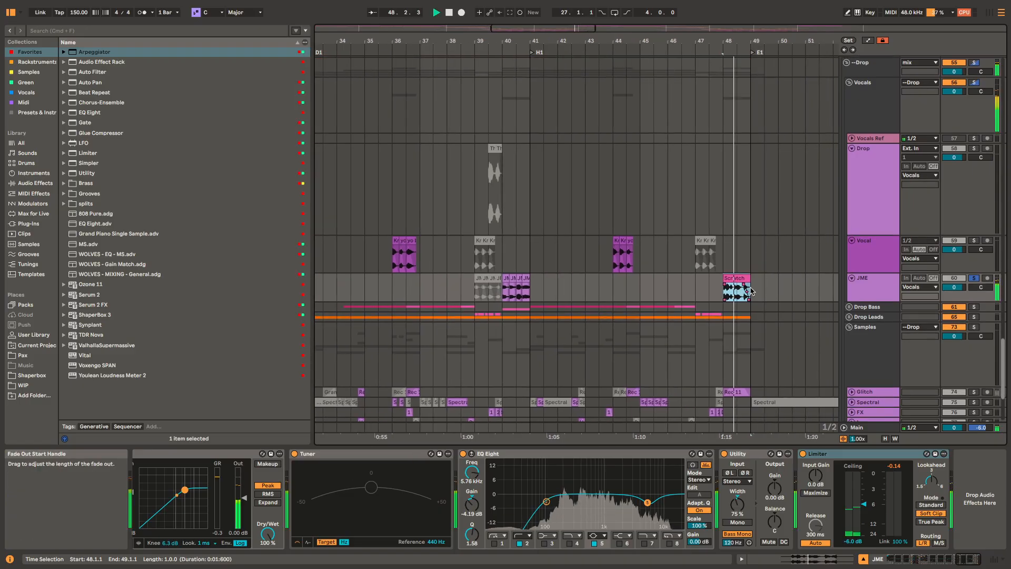
scroll(751, 292, "right", 15)
key("space")
Step: Solo the Drop track and play its pair of what clips just before the B2 marker
scroll(535, 284, "up", 1)
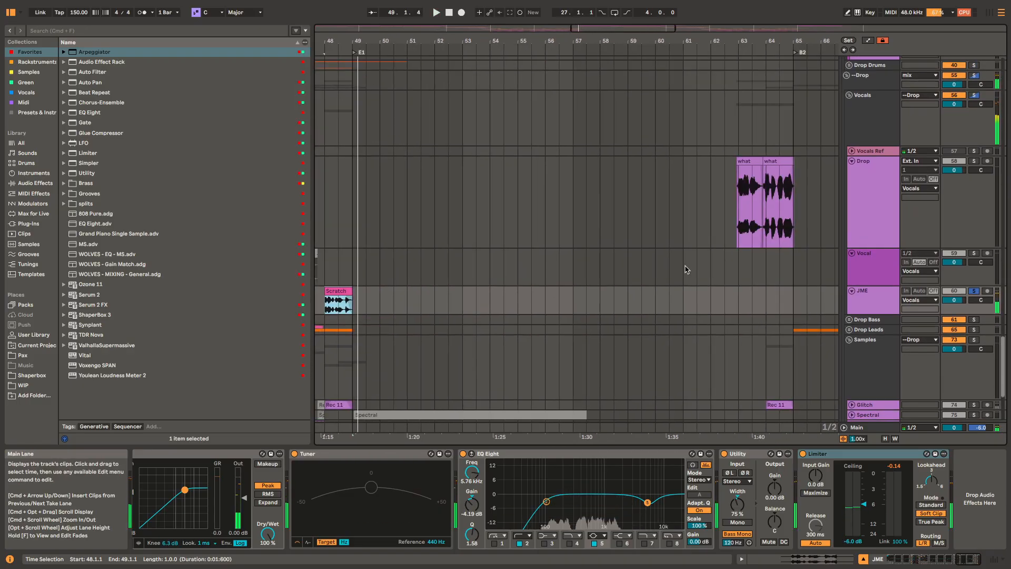
left_click(756, 157)
scroll(670, 243, "right", 3)
scroll(671, 243, "up", 1)
key("space")
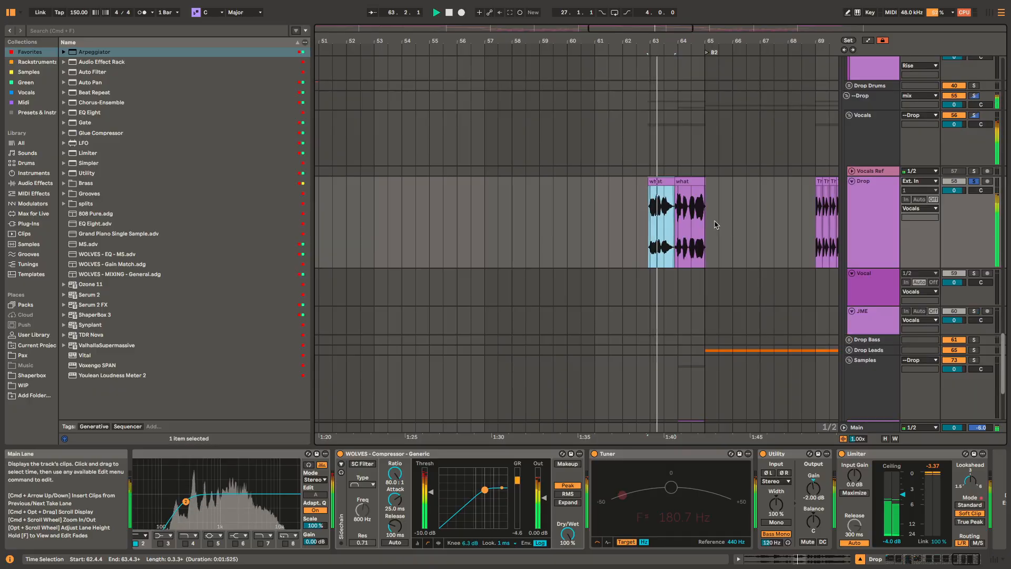
scroll(618, 220, "right", 5)
scroll(618, 219, "up", 1)
left_click(699, 218)
scroll(703, 220, "right", 12)
scroll(703, 219, "up", 1)
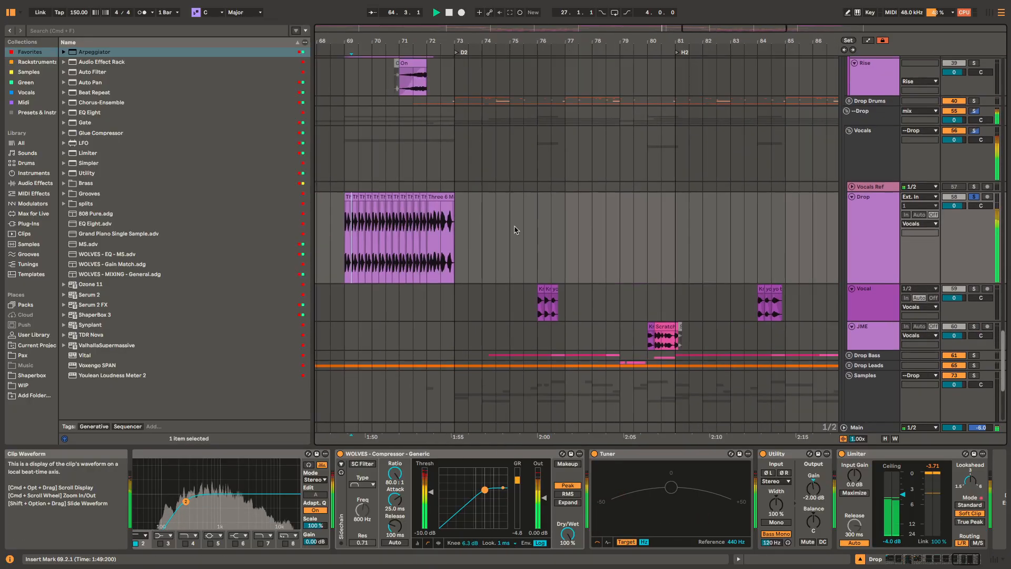
Step: Solo the Vocal track and play its second-drop clips from 76.1.1
left_click(540, 306)
key("space")
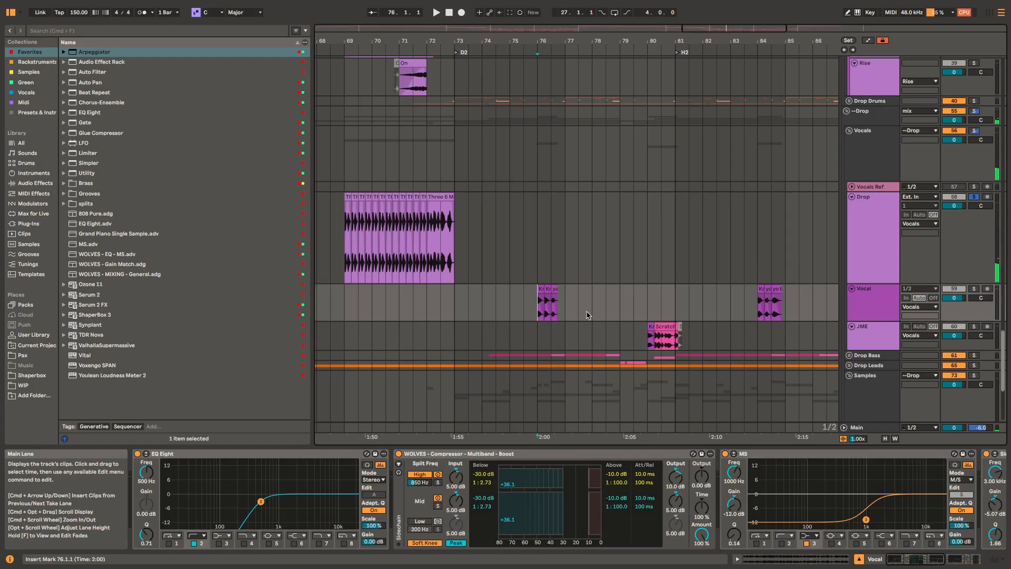
key("space")
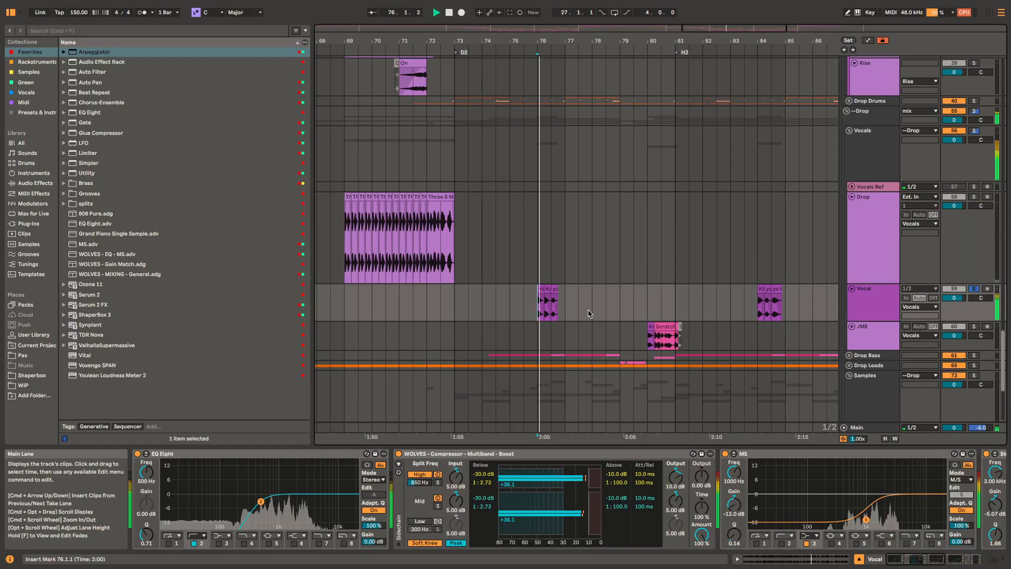
Step: Solo the JME track and play its Knock and Scratch clips from 80.1.1
left_click(650, 340)
key("space")
scroll(663, 285, "up", 3)
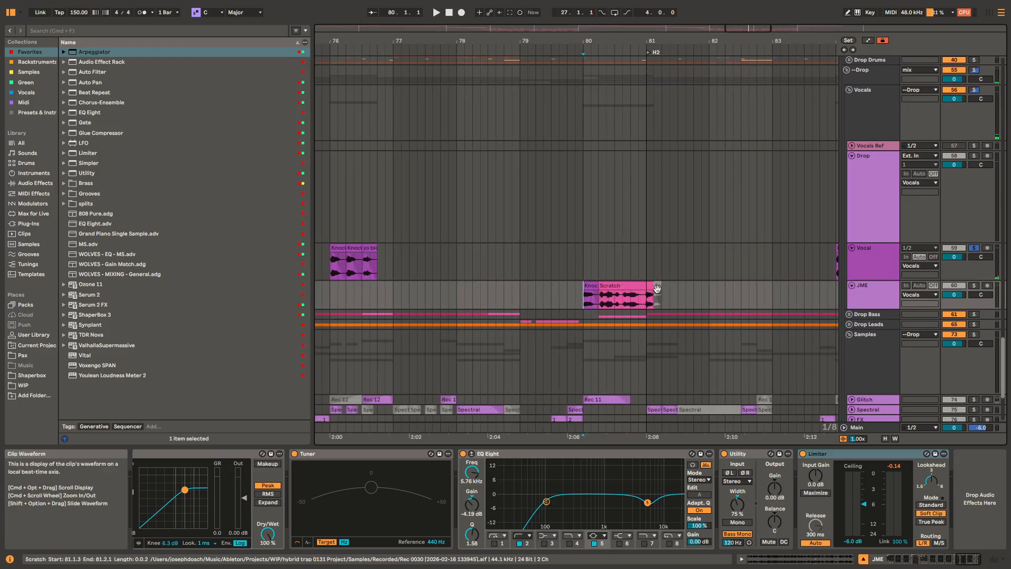
key("space")
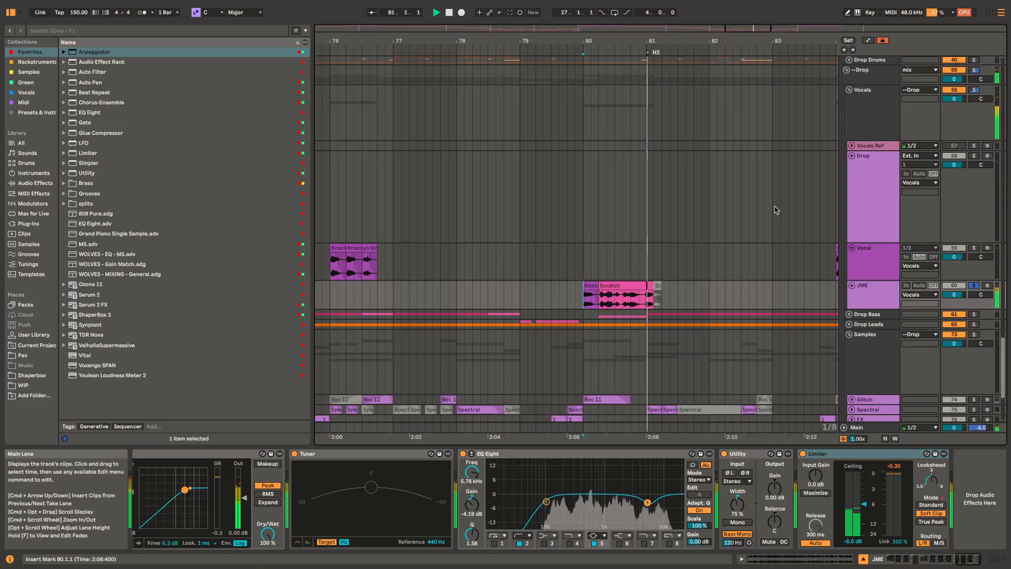
key("space")
Step: Try the JME Scratch clip at 80.1.1 in place of the Knock clip, play it with the Drop group, and undo the move
scroll(636, 299, "up", 2)
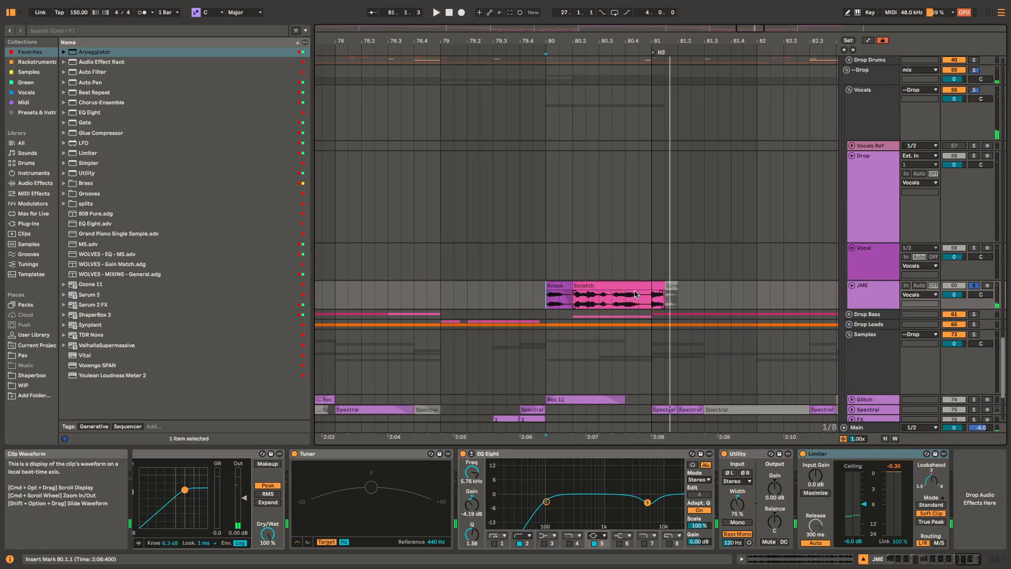
left_click_drag(634, 298, 609, 294)
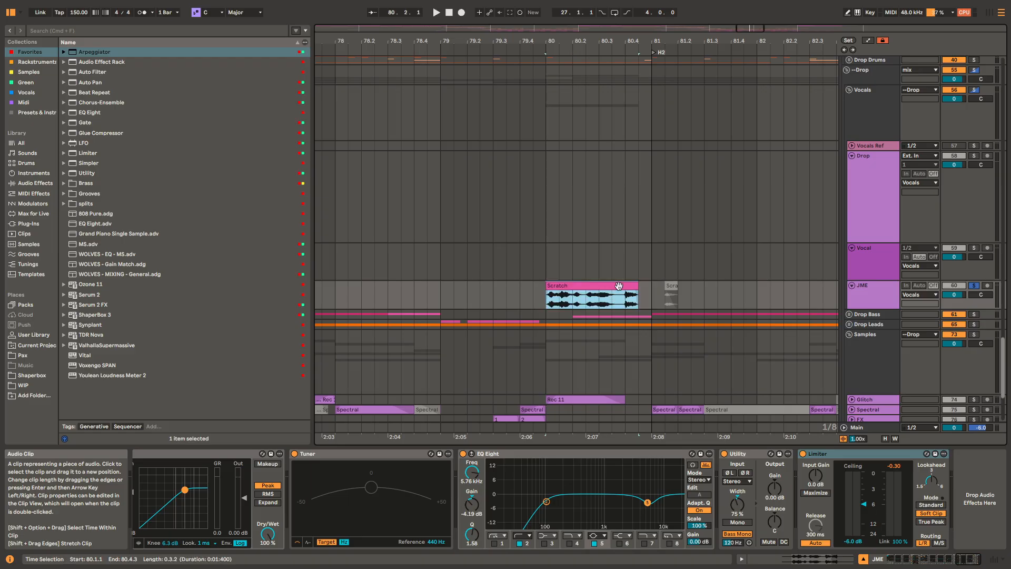
key("space")
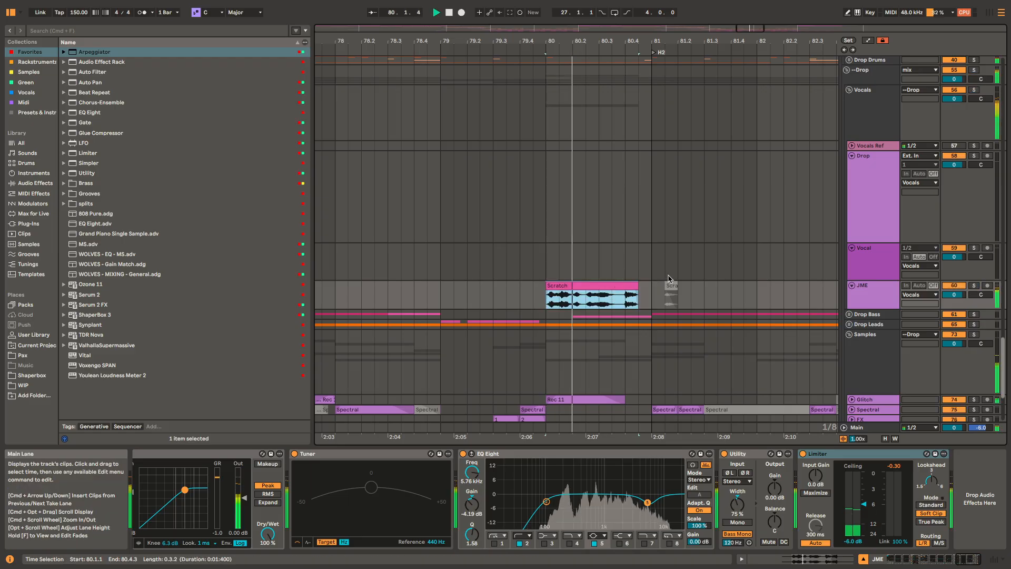
key("space")
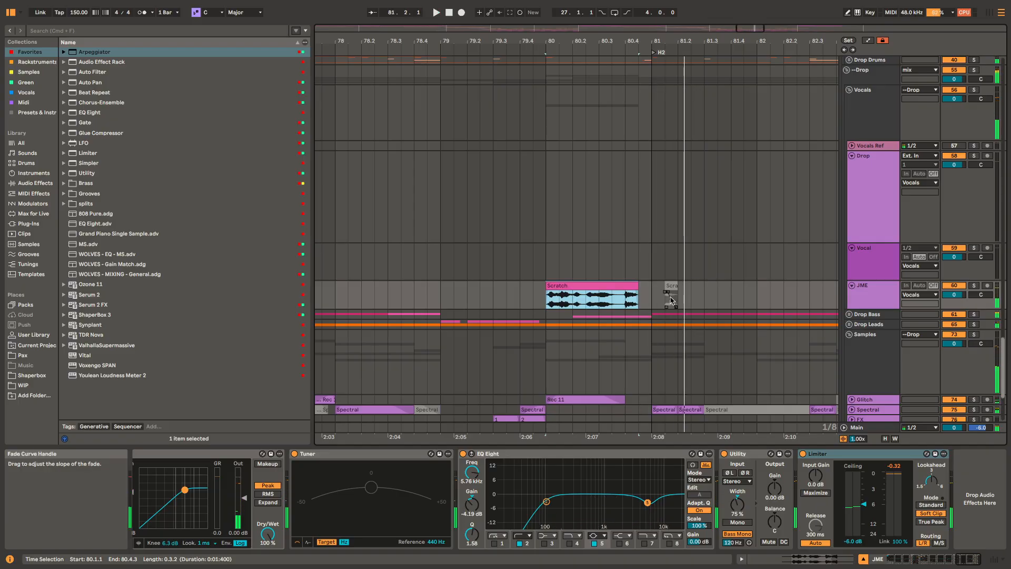
key("super+z")
Step: Solo the JME track and play the end of its Scratch clip from 81.1.1
left_click(653, 299)
key("s")
key("space")
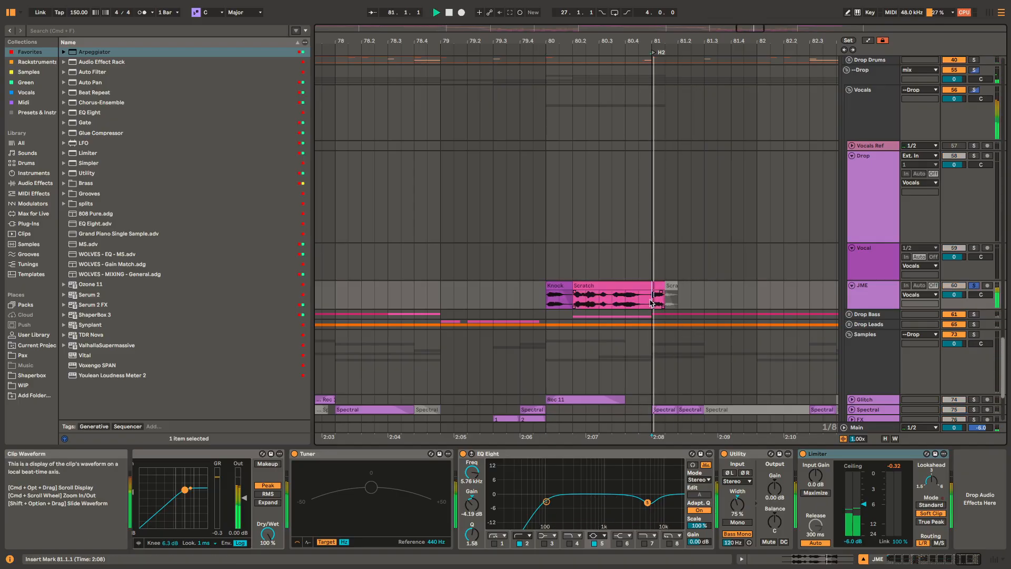
Step: Replay the end of the JME Scratch clip from 81.1.1, and play the Knock clip from 80.1.1
key("space")
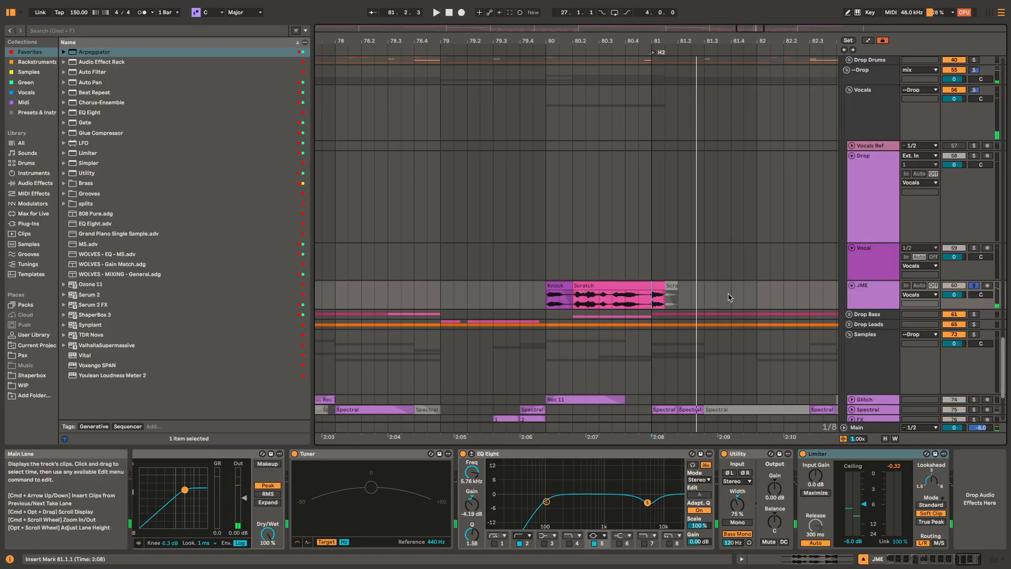
key("space")
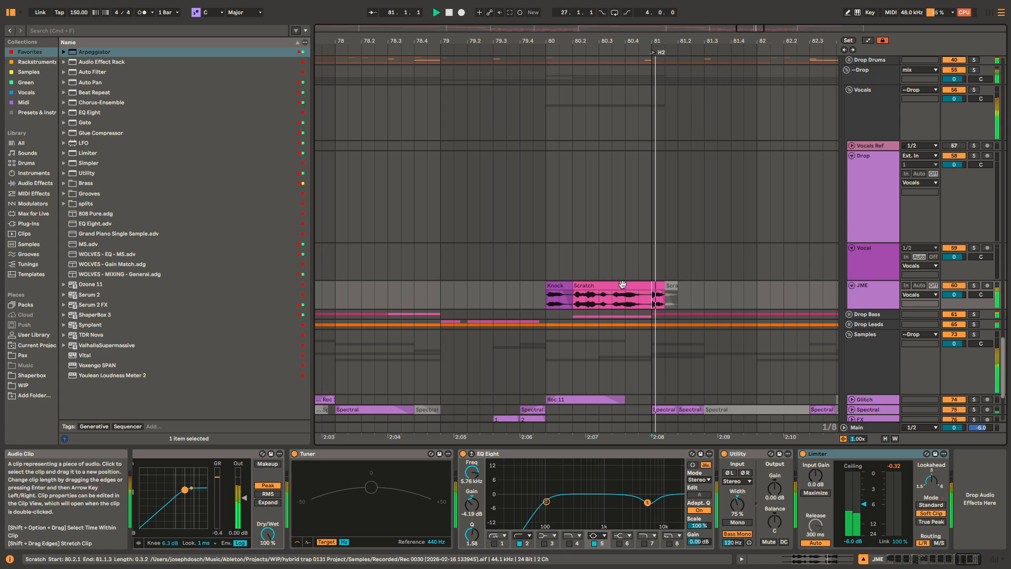
key("space")
key("space")
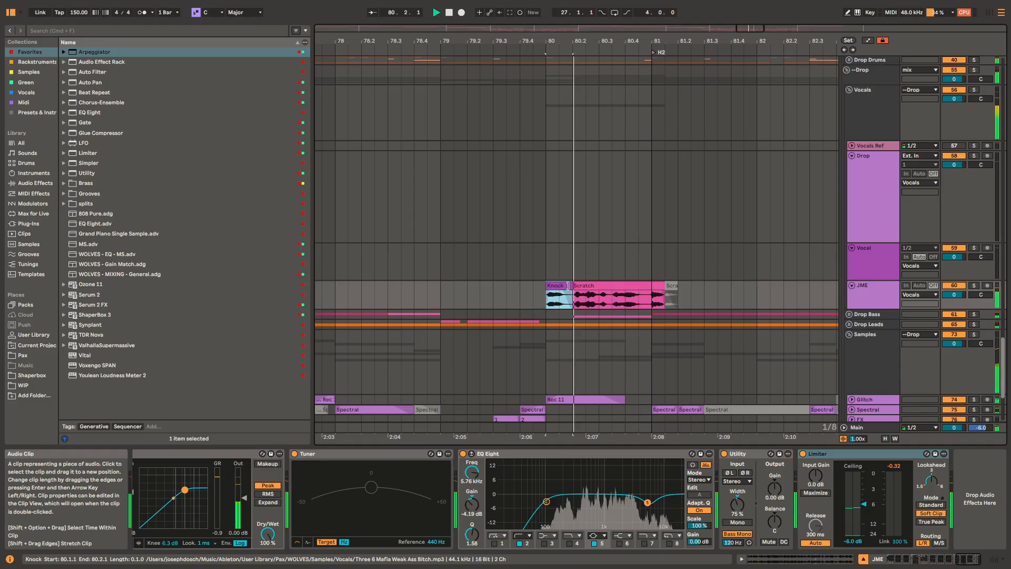
key("space")
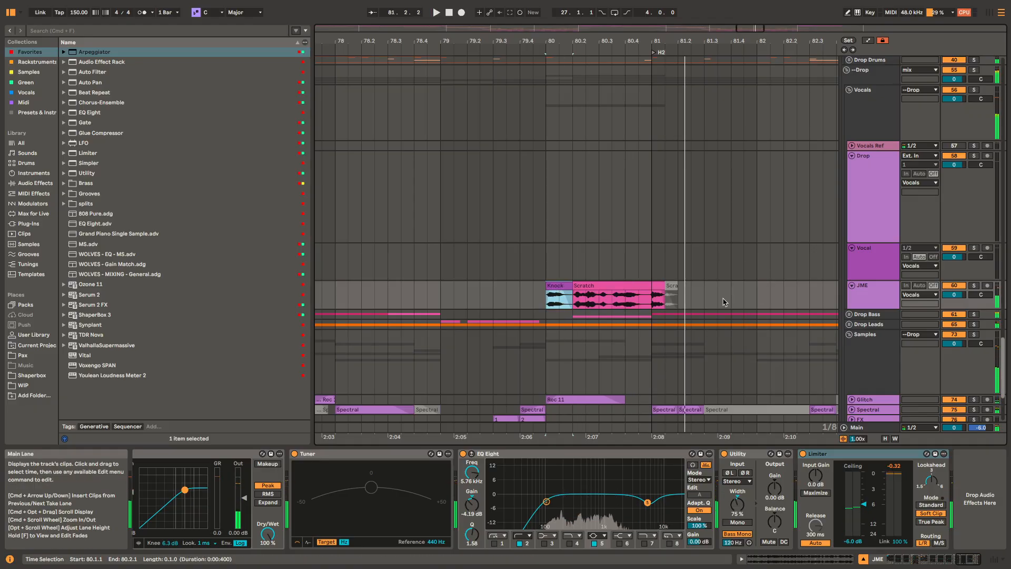
Step: Play the JME clips at 88.1.1 and replay the JME Scratch clip at 80.2.1
scroll(663, 303, "down", 5)
scroll(717, 305, "right", 5)
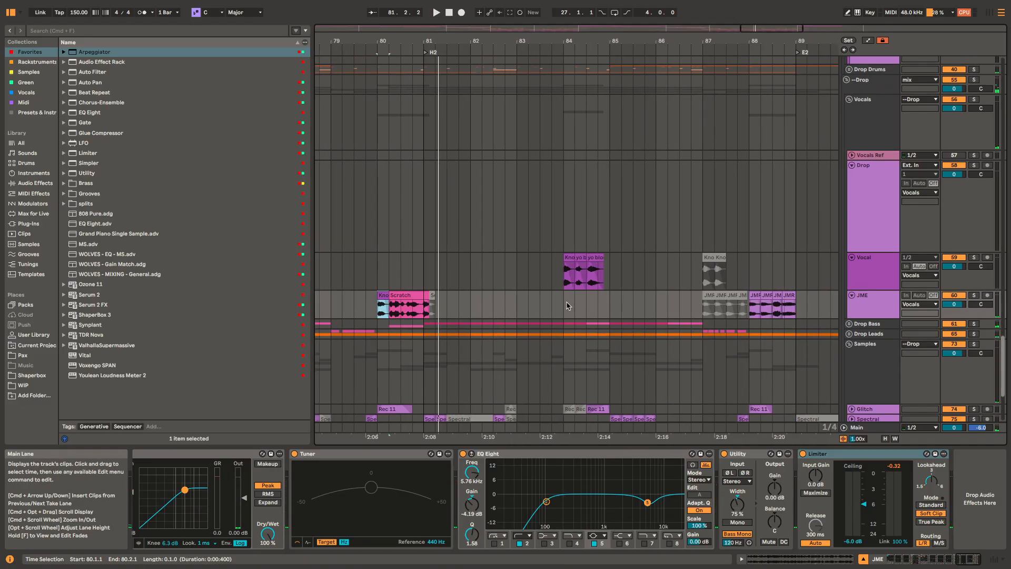
scroll(747, 310, "right", 1)
left_click(743, 309)
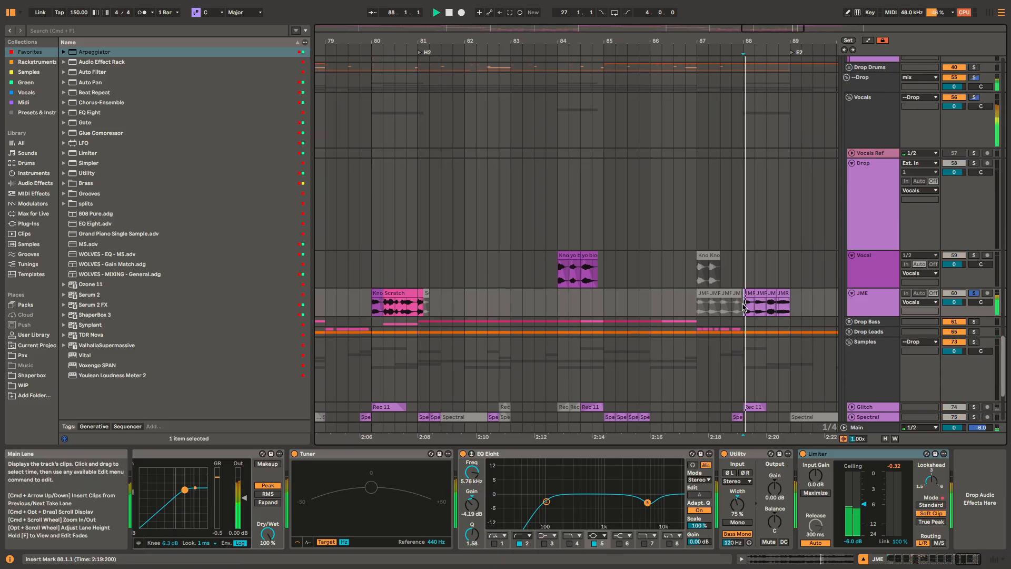
key("space")
key("space")
scroll(706, 287, "down", 6)
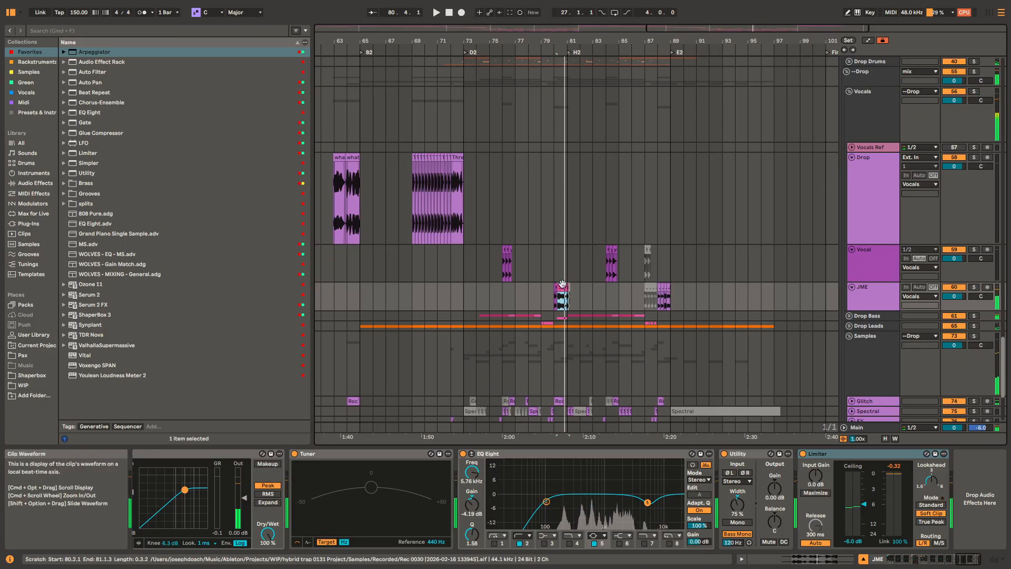
key("space")
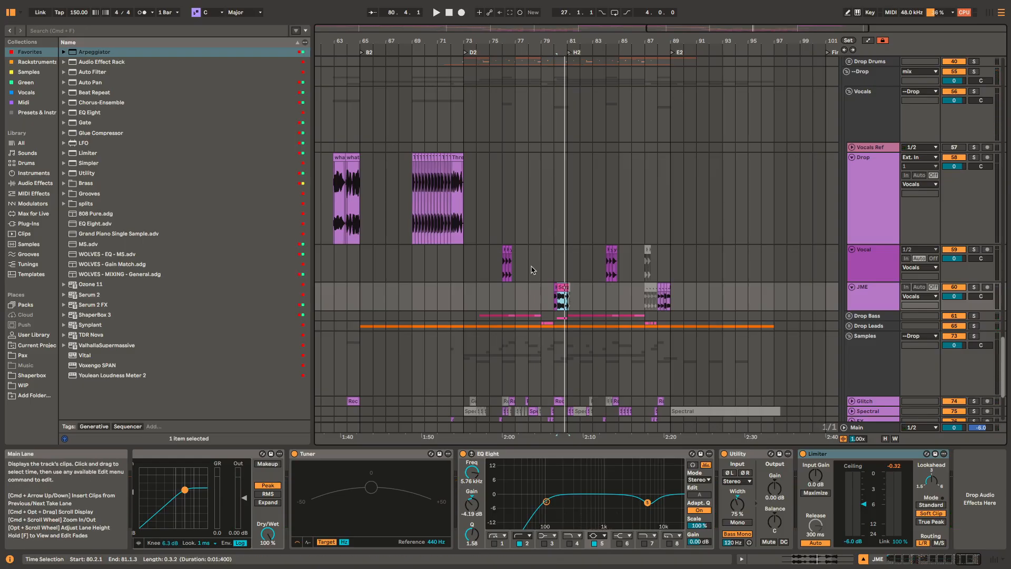
Step: Return to the first drop, unfold and solo the Drop Drums group, and play it from 33.1.1
left_click_drag(525, 304, 630, 293)
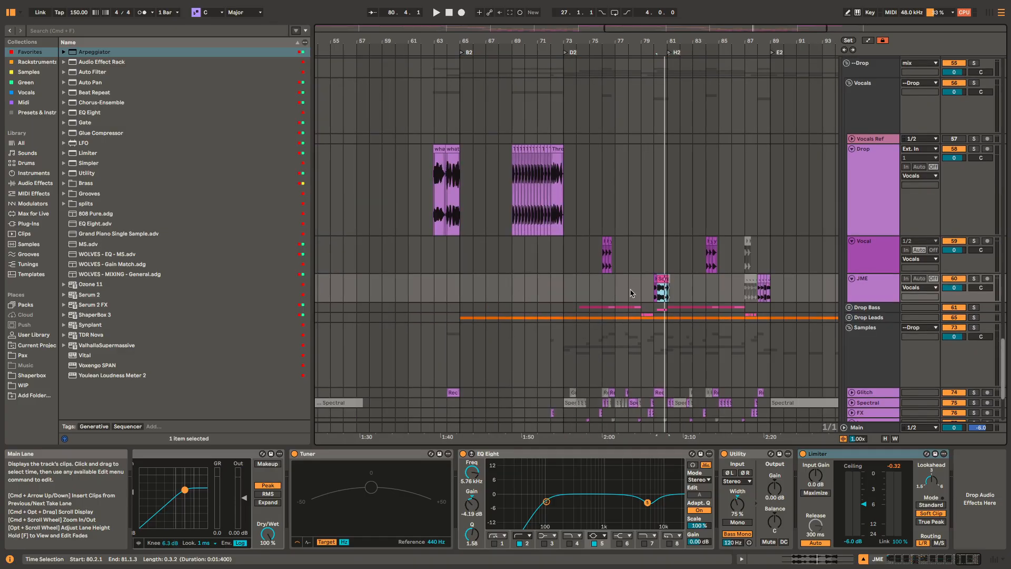
scroll(637, 290, "down", 5)
left_click_drag(517, 287, 716, 258)
left_click_drag(534, 239, 554, 285)
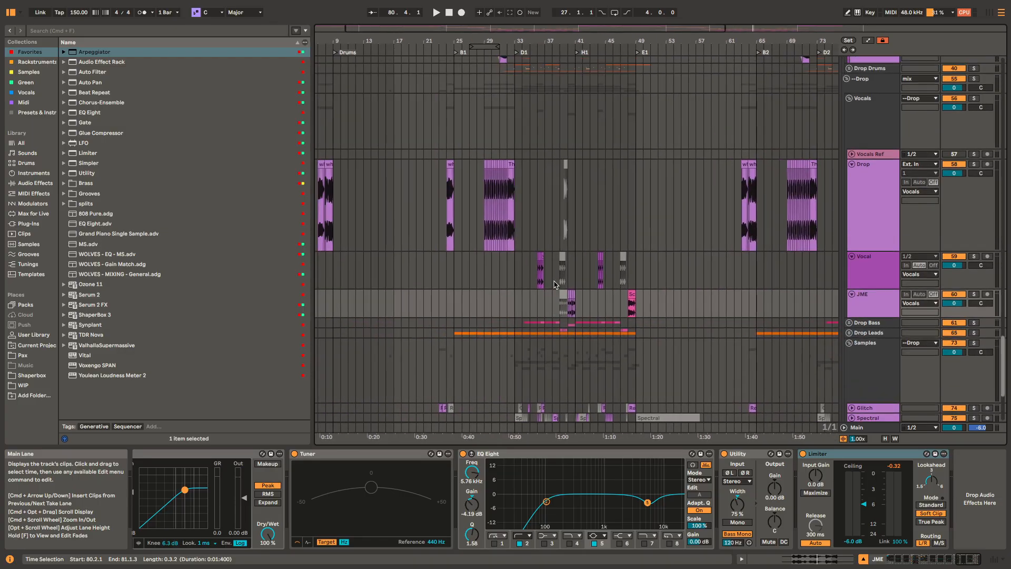
left_click(489, 188)
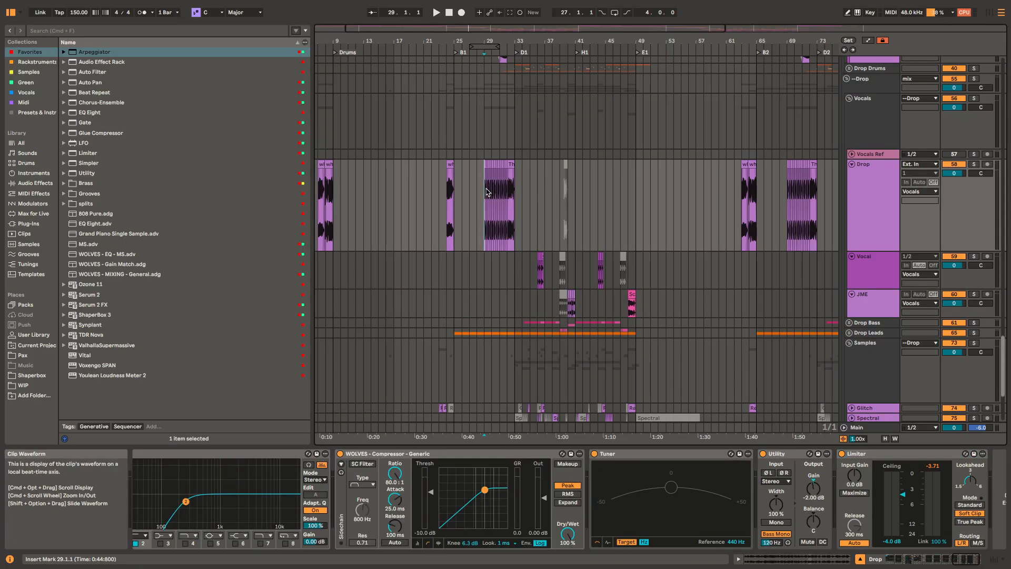
scroll(552, 172, "up", 5)
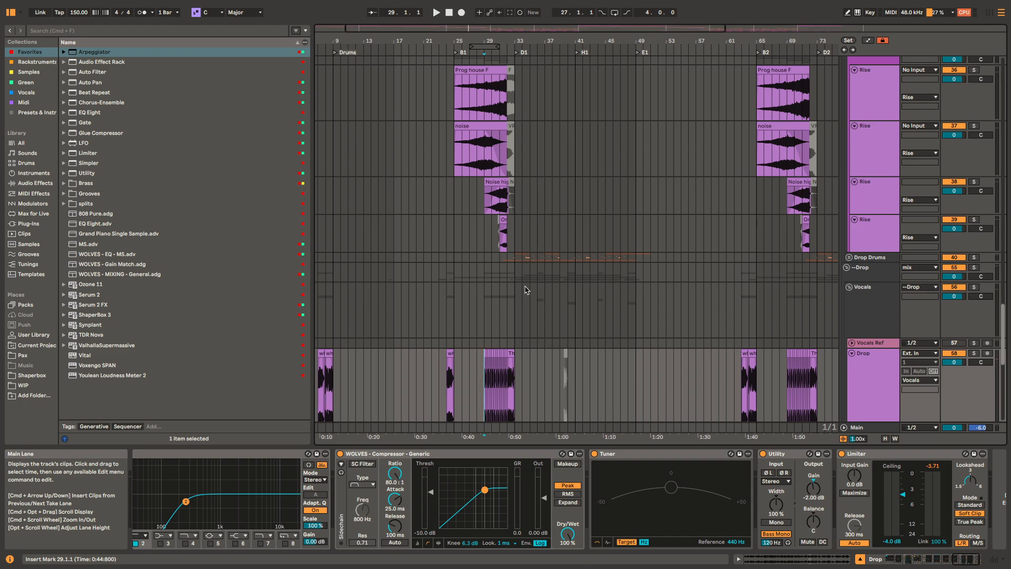
left_click(525, 260)
scroll(518, 227, "down", 3)
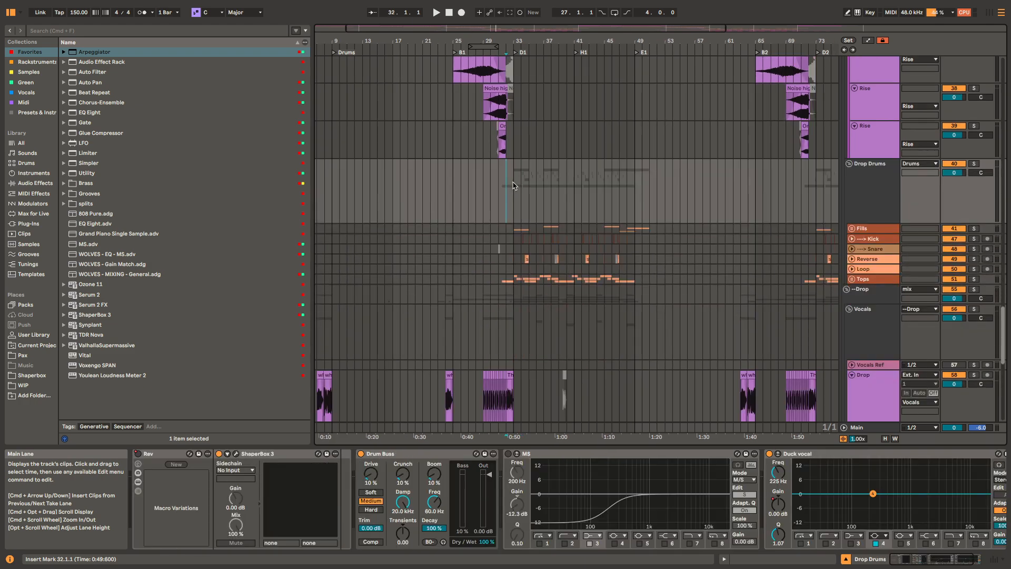
key("space")
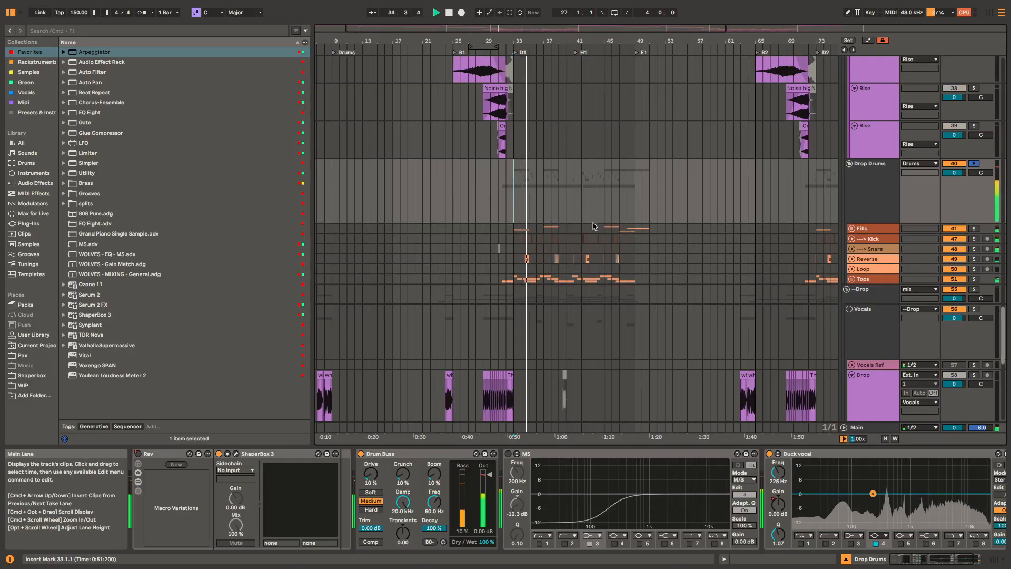
Step: Unfold the Fills group, solo the Siren track and play its FX_Siren clip at 33.1.1
scroll(593, 226, "up", 5)
scroll(596, 185, "down", 2)
scroll(596, 184, "left", 2)
key("space")
left_click(474, 318)
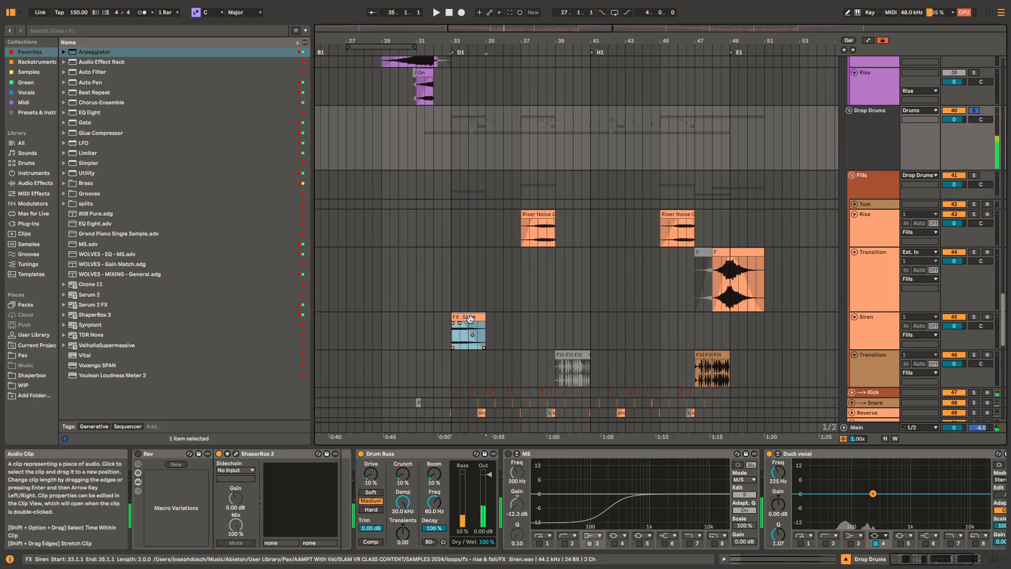
key("s")
scroll(509, 228, "down", 4)
scroll(510, 228, "left", 1)
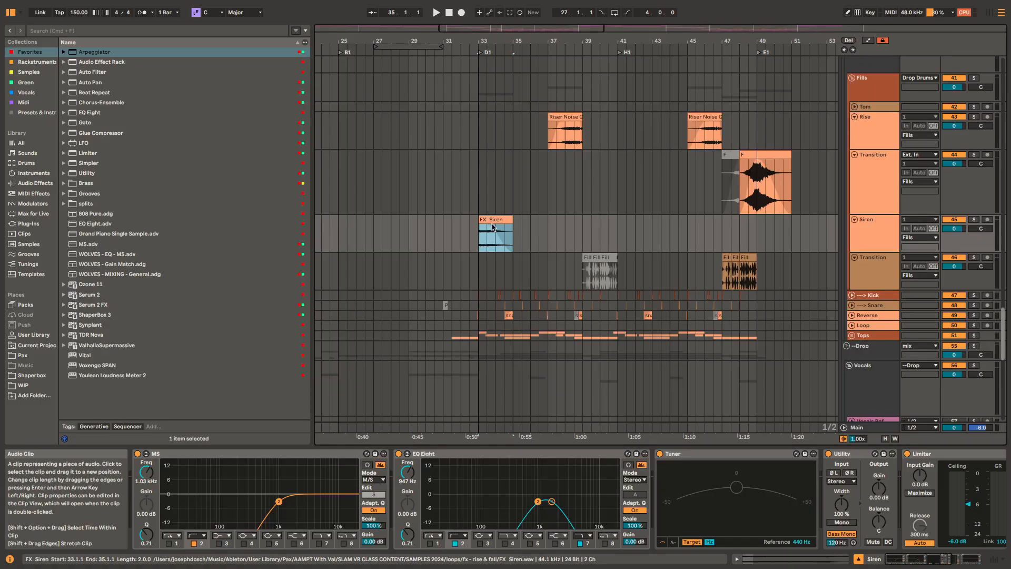
scroll(480, 238, "up", 3)
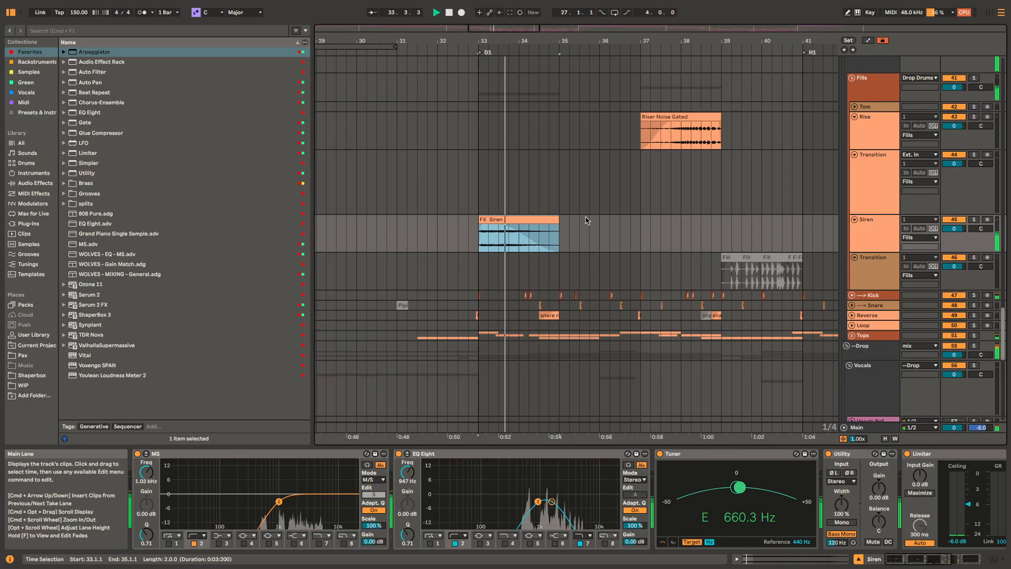
Step: Solo and unfold the Kick track and play its pattern from 33.1.1
left_click(480, 281)
left_click(476, 297)
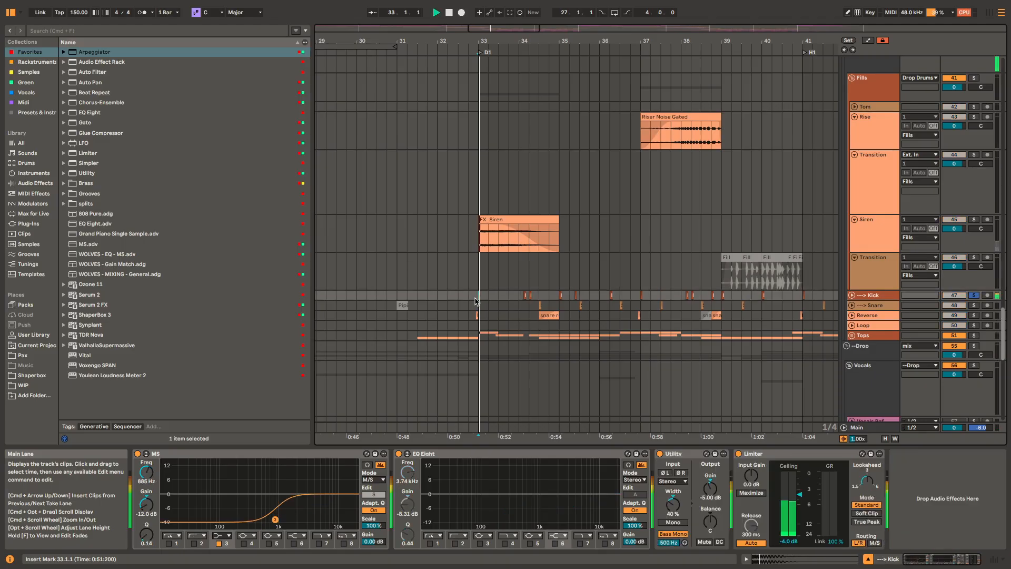
key("space")
scroll(506, 273, "down", 2)
scroll(513, 259, "up", 4)
scroll(513, 261, "up", 5)
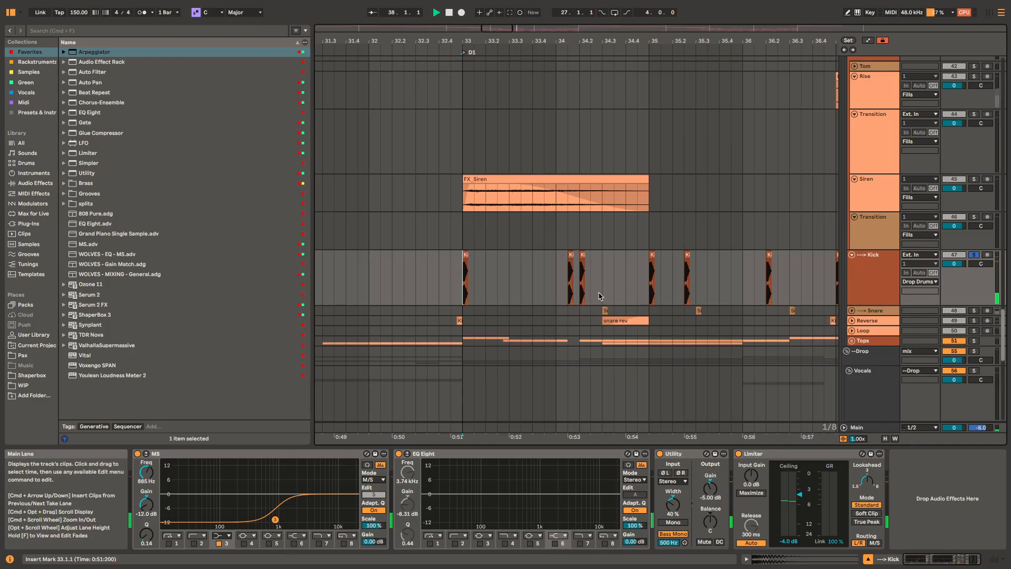
key("space")
Step: Examine the waveform start and short fade-in of the first Kick clip at 33.1.1
scroll(462, 272, "up", 6)
scroll(488, 281, "up", 3)
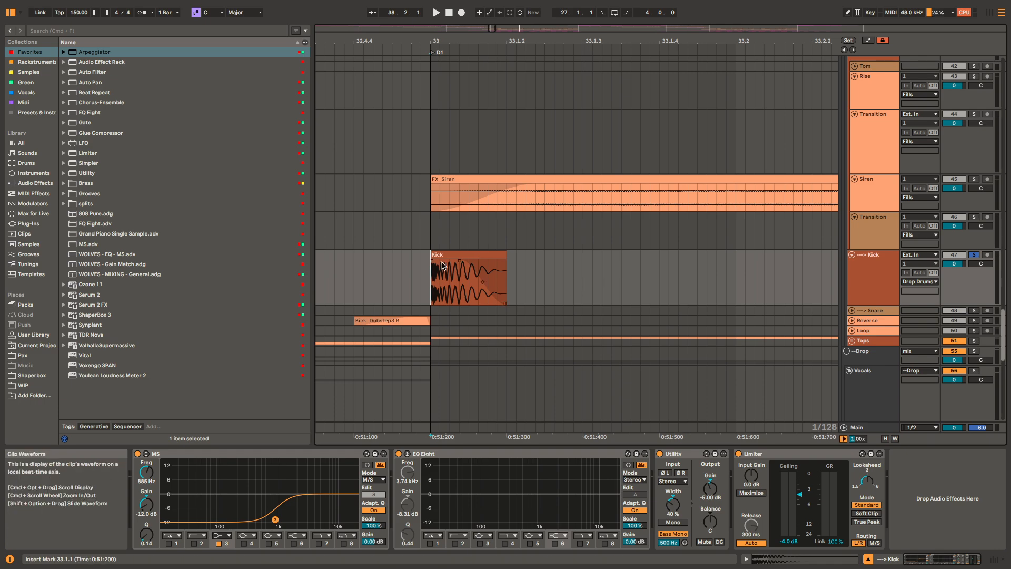
scroll(442, 266, "up", 6)
left_click_drag(367, 270, 376, 271)
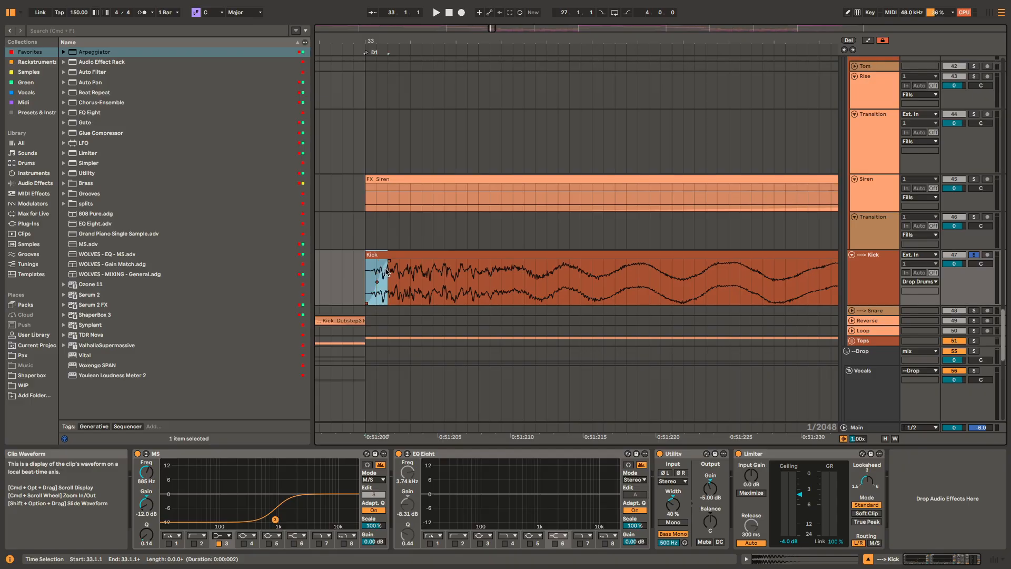
left_click(410, 255)
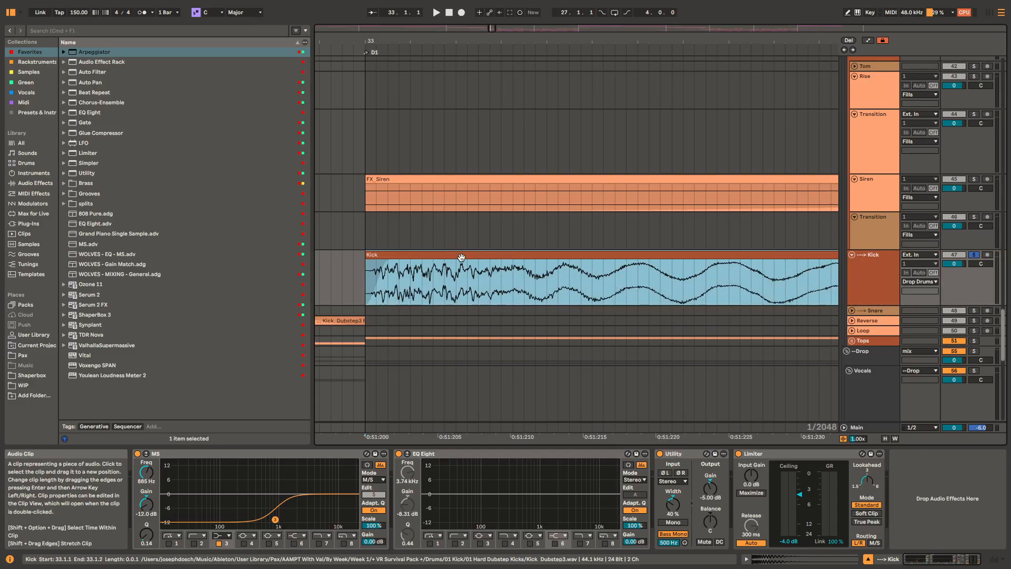
scroll(492, 268, "down", 8)
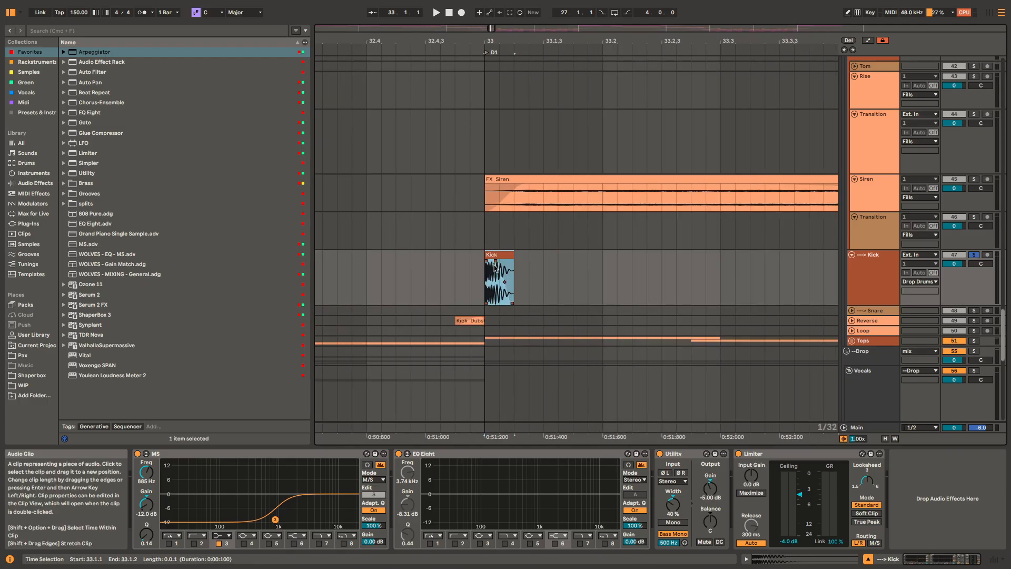
scroll(682, 280, "down", 5)
left_click_drag(683, 280, 506, 246)
scroll(392, 219, "up", 2)
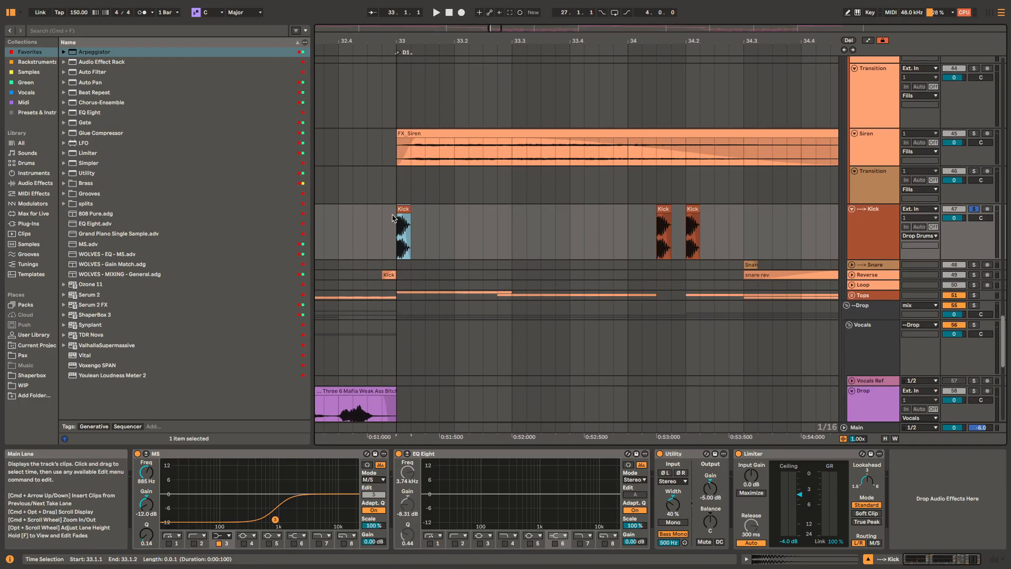
scroll(392, 219, "up", 6)
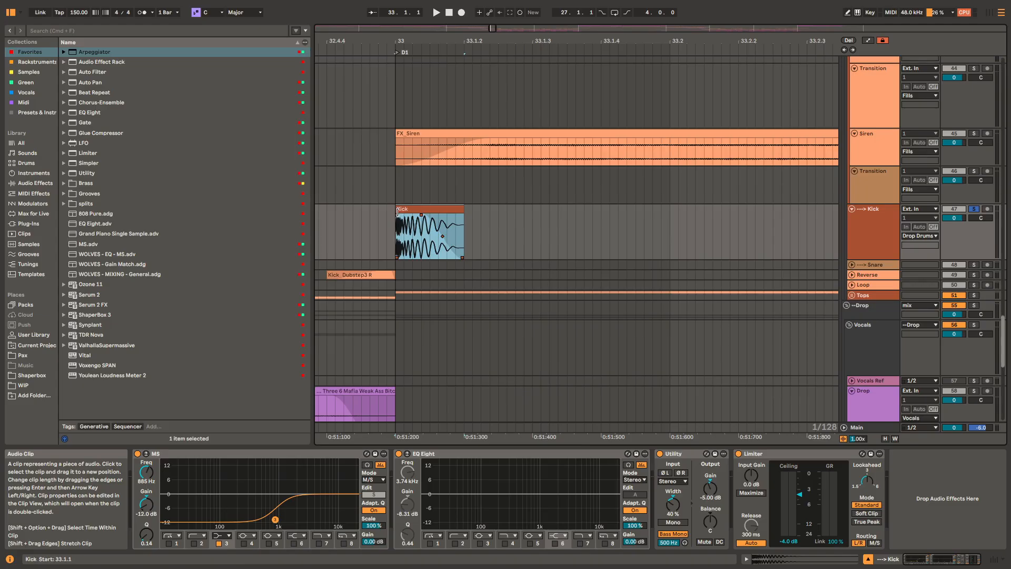
left_click(421, 228)
scroll(404, 223, "up", 2)
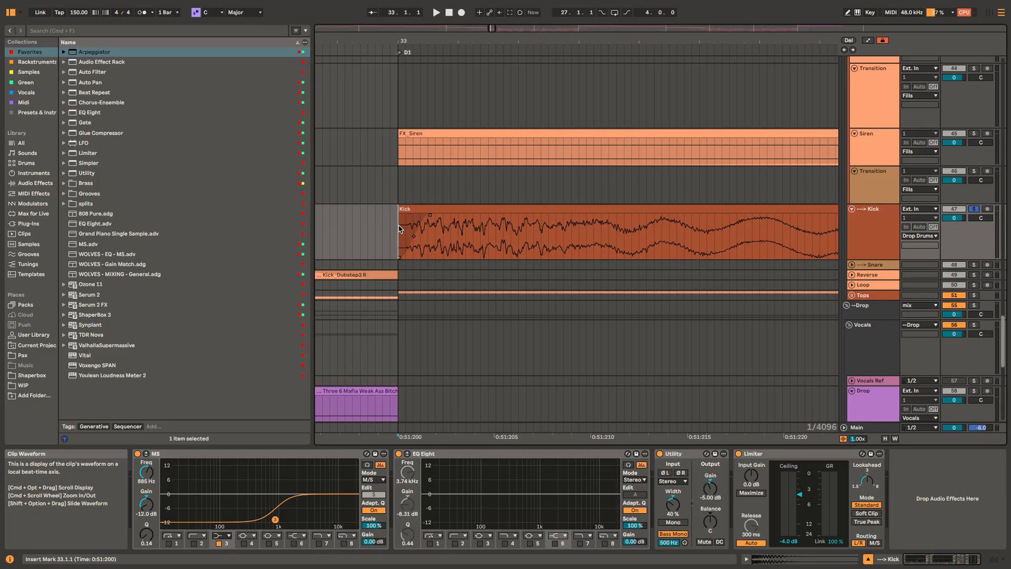
scroll(400, 227, "down", 2)
Step: Solo and unfold the Snare track and play it from 34.3.1
scroll(405, 227, "down", 7)
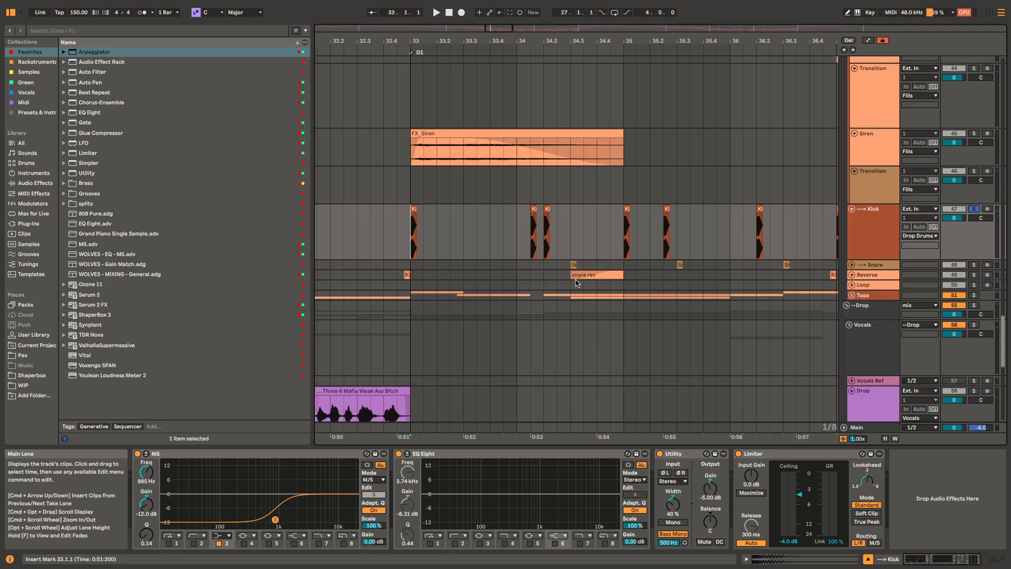
left_click(571, 266)
key("space")
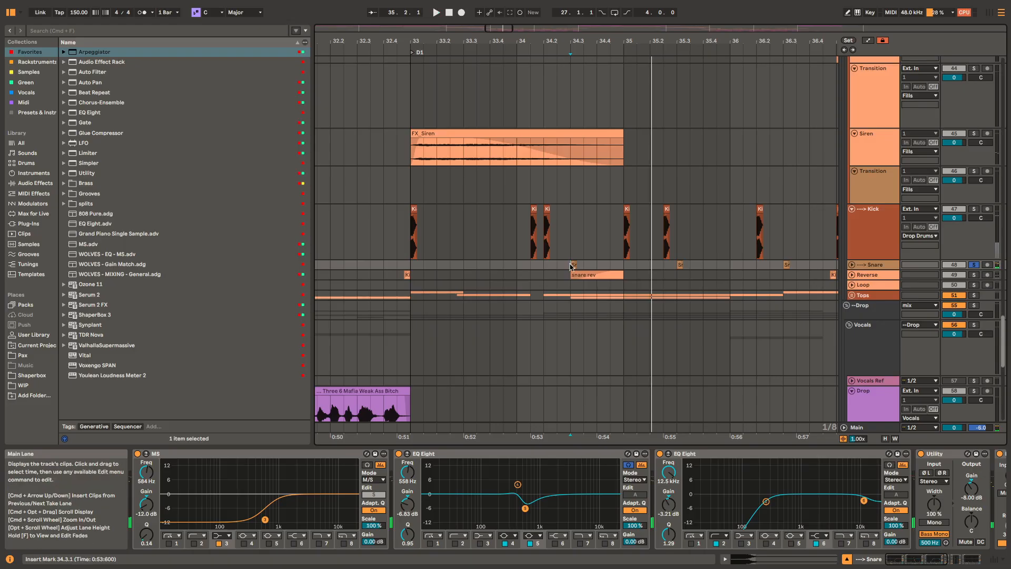
key("u")
scroll(575, 266, "up", 4)
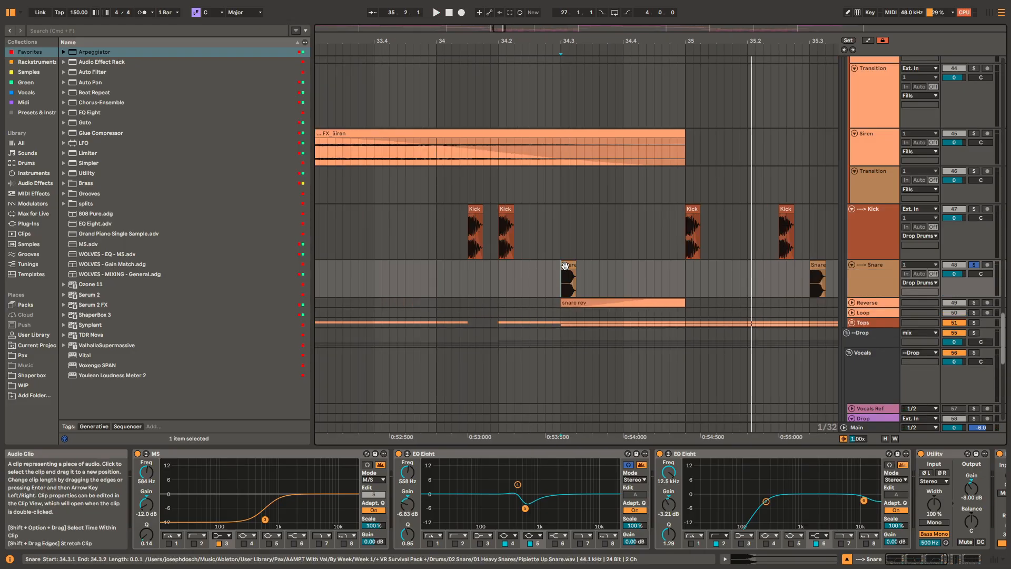
Step: Replay the snare at 34.3.1 and select band 4 in the first EQ Eight of its chain
key("space")
left_click(518, 485)
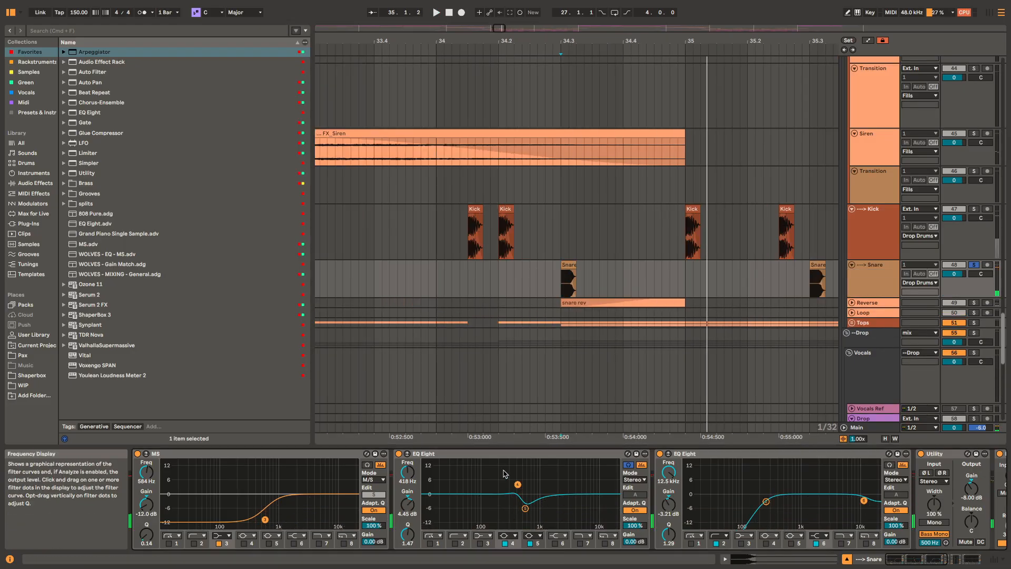
key("space")
Step: Unfold and solo the Reverse track and play its snare rev clip at 34.3.1
key("space")
scroll(573, 301, "up", 3)
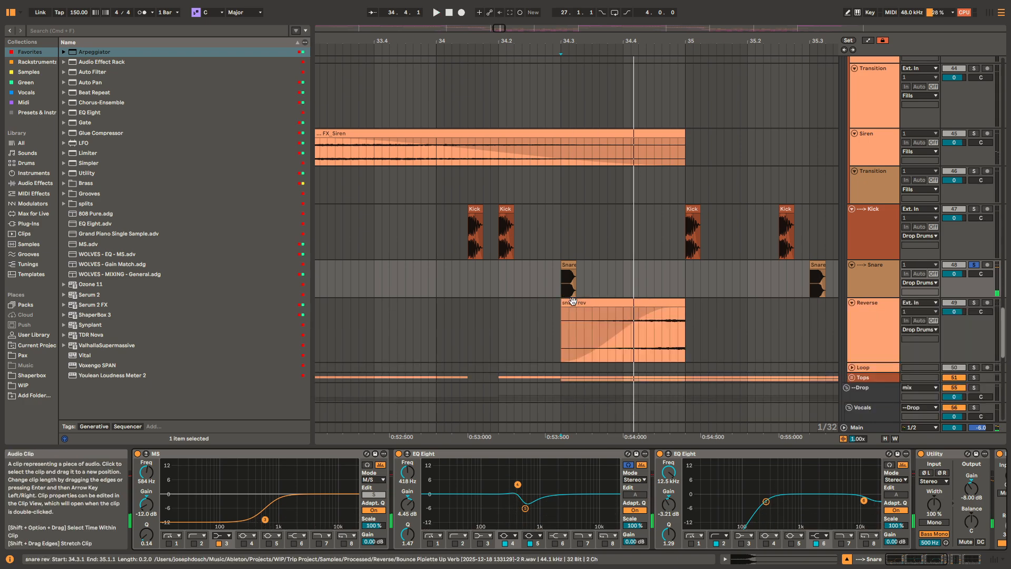
scroll(573, 301, "down", 4)
left_click(575, 302)
key("s")
Step: Play the reversed kick clip at 32.4.4 on the Reverse track, stop playback and fold the track
key("space")
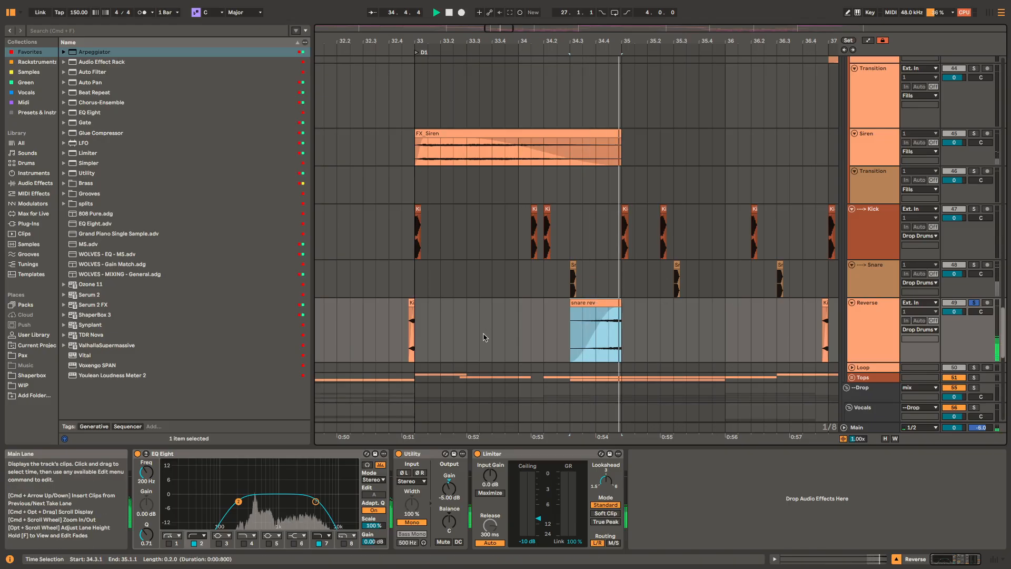
left_click(411, 303)
key("space")
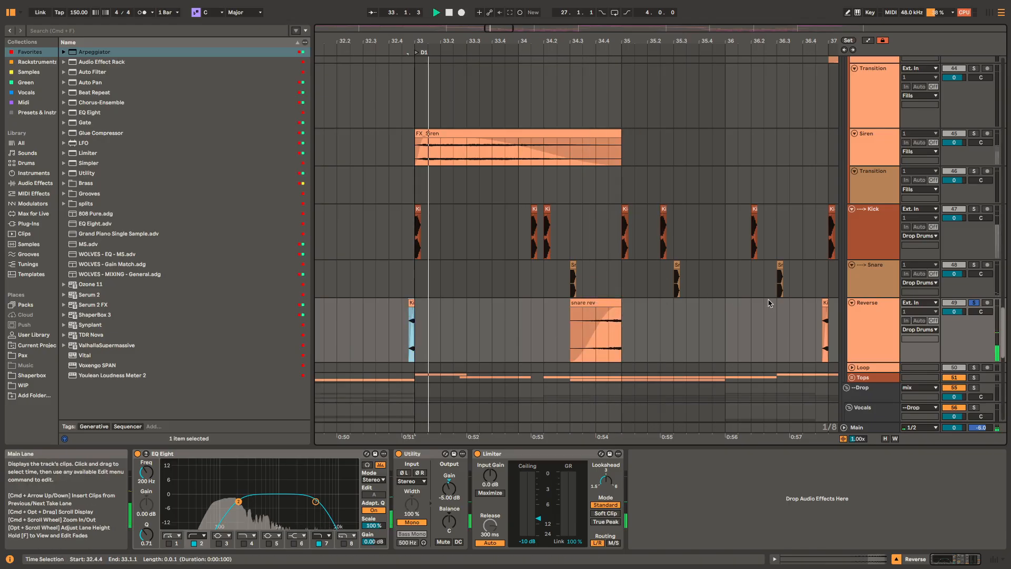
left_click_drag(678, 318, 610, 302)
key("space")
scroll(772, 315, "down", 4)
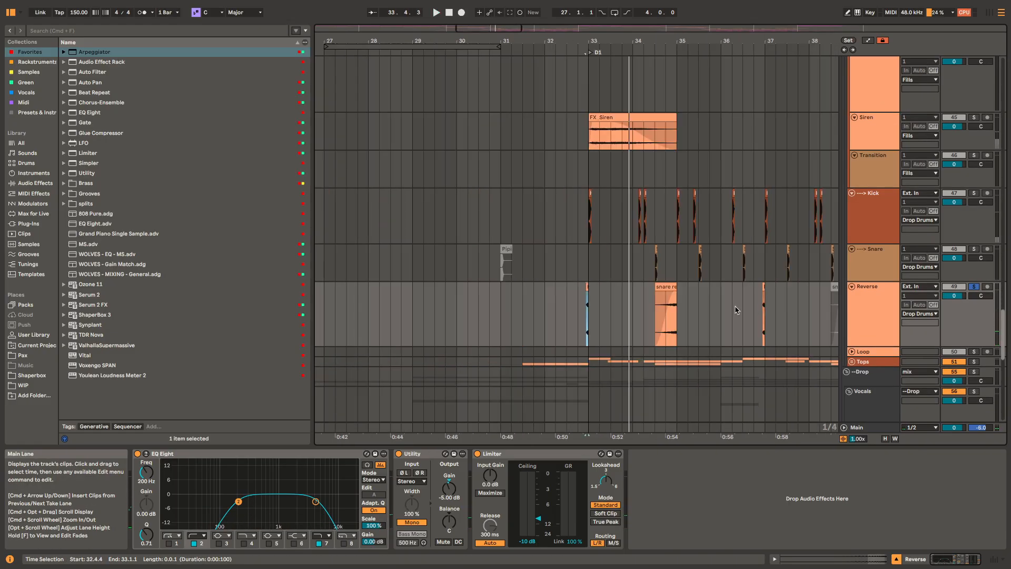
scroll(736, 309, "down", 4)
left_click_drag(760, 295, 628, 278)
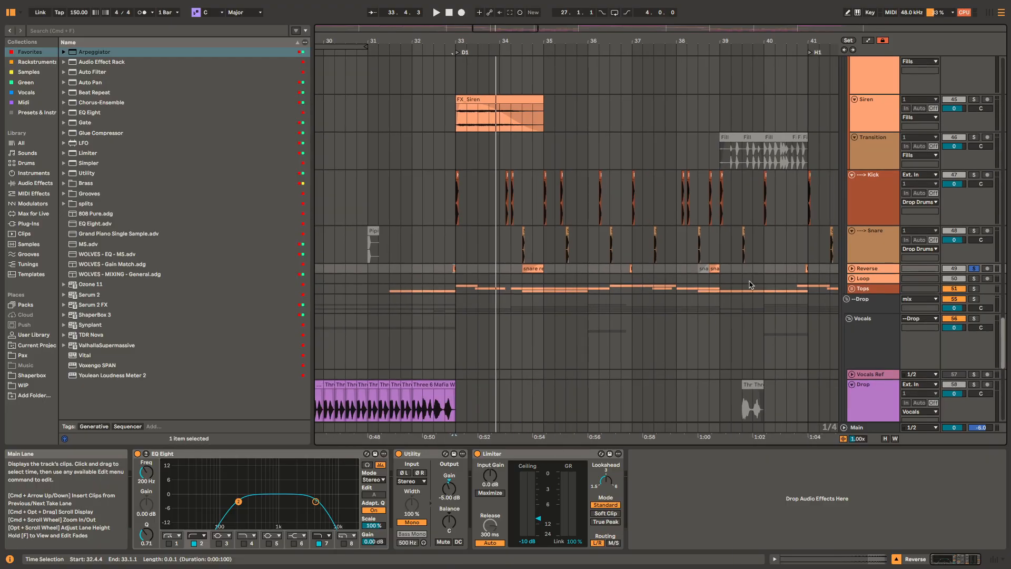
Step: Unfold and solo the Tops group and play it from 33.1.1
left_click(620, 288)
key("u")
left_click_drag(471, 318, 457, 232)
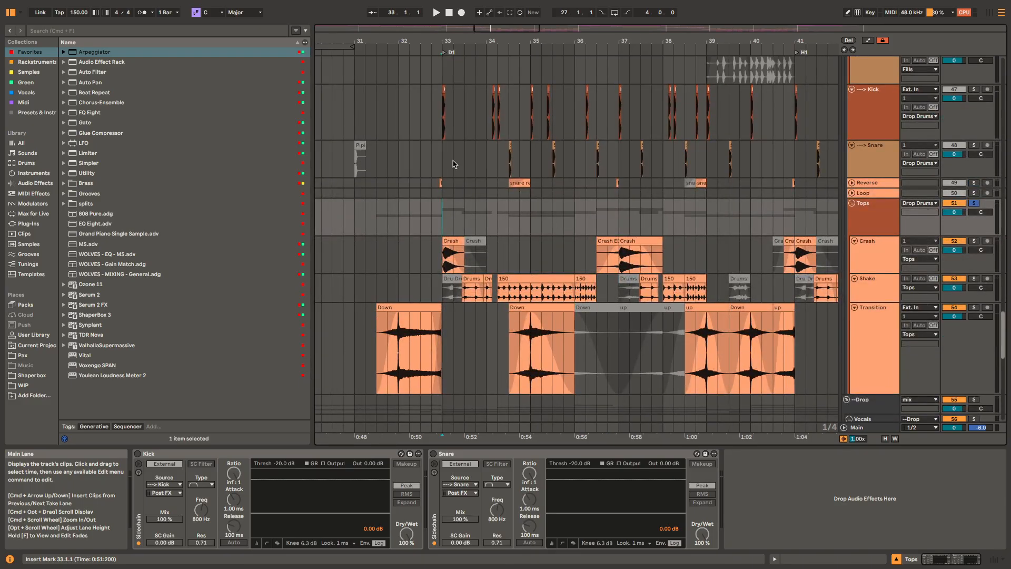
key("space")
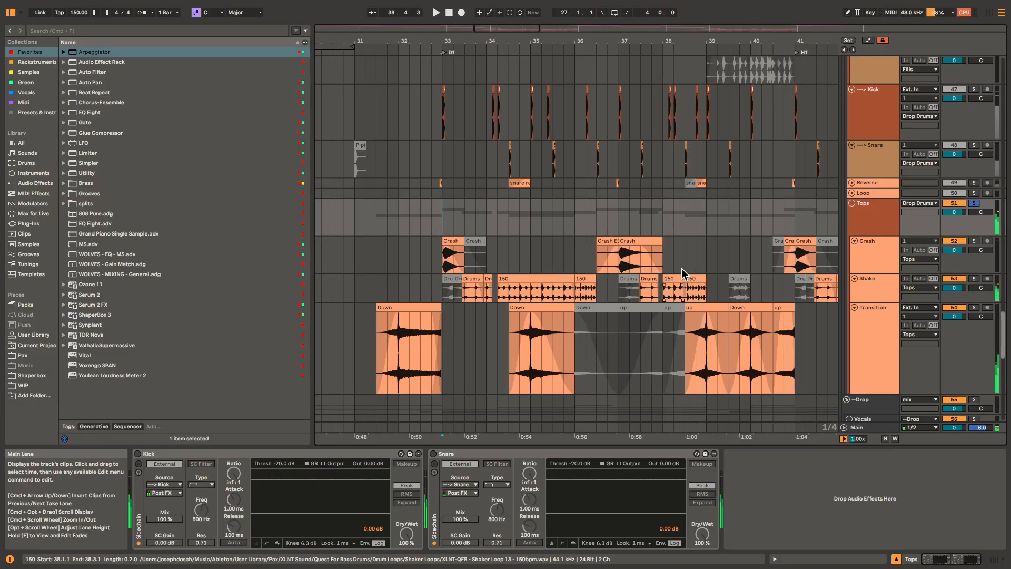
Step: Solo the Shake track inside Tops, play its 150 clip from 35.1.1 and stop playback
left_click(531, 293)
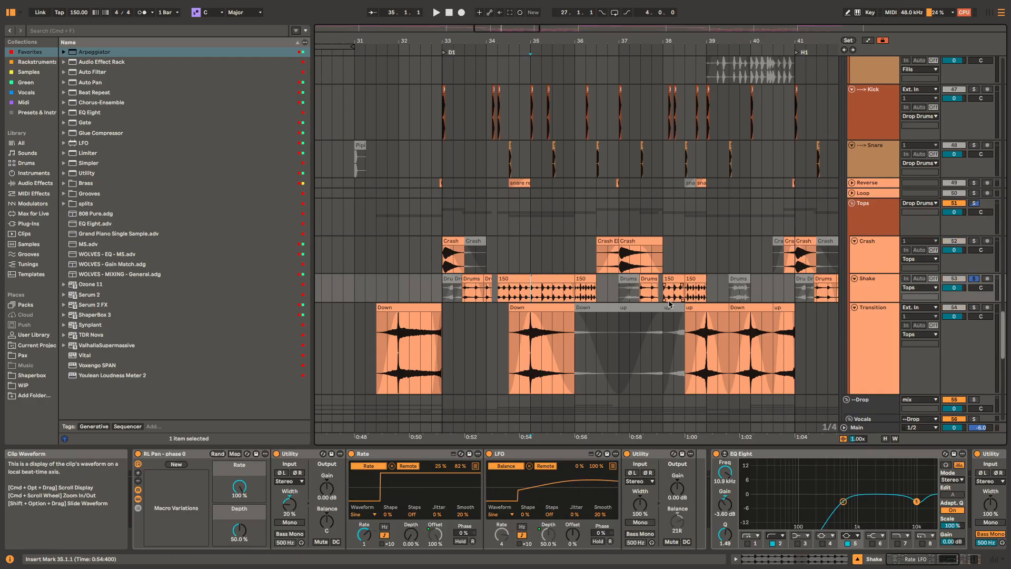
key("space")
key("plus")
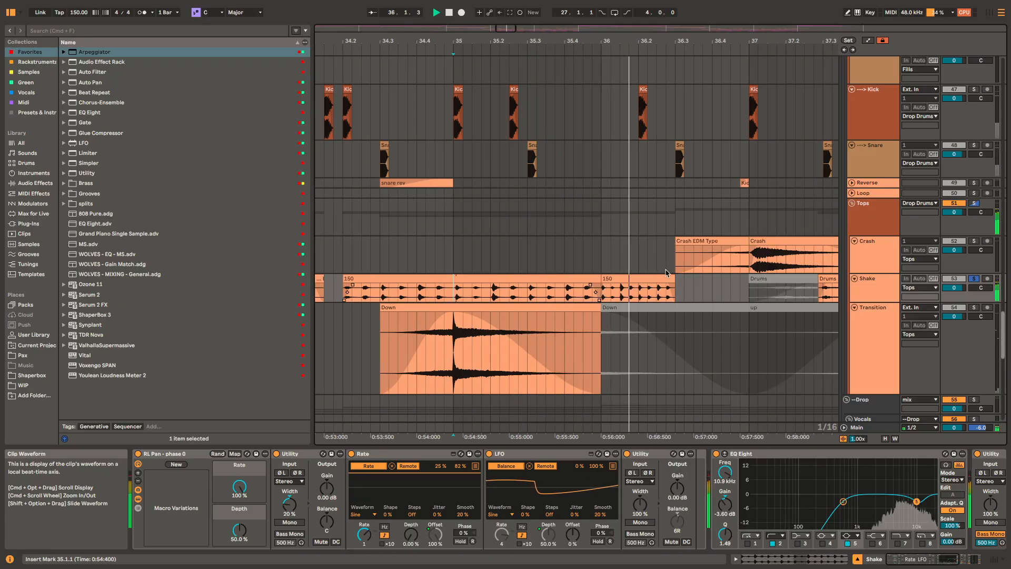
key("space")
Step: Try shortening the 150 clip on the Shake track to end at 35.1.1, and undo the trim
left_click(576, 277)
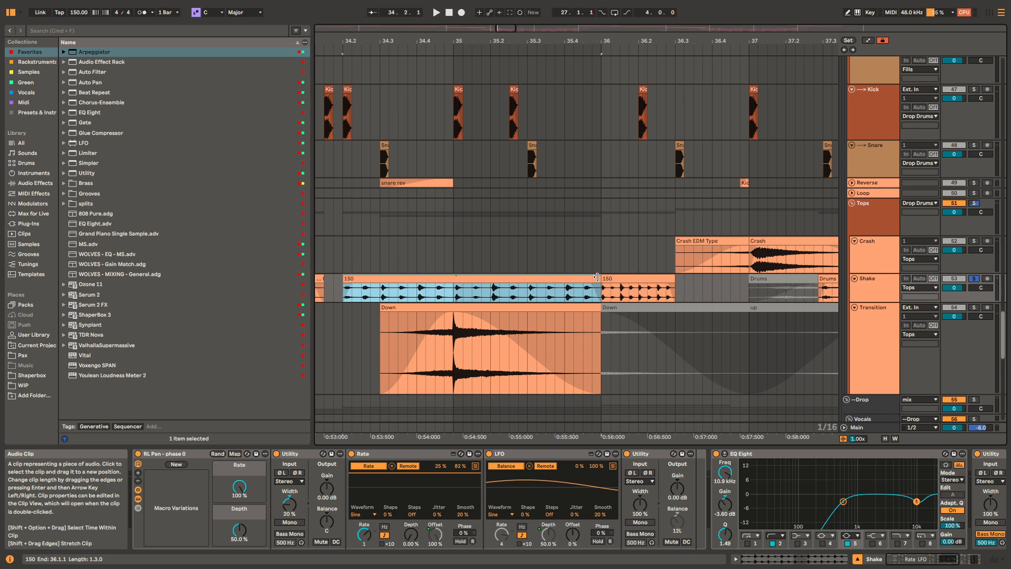
left_click_drag(596, 277, 455, 287)
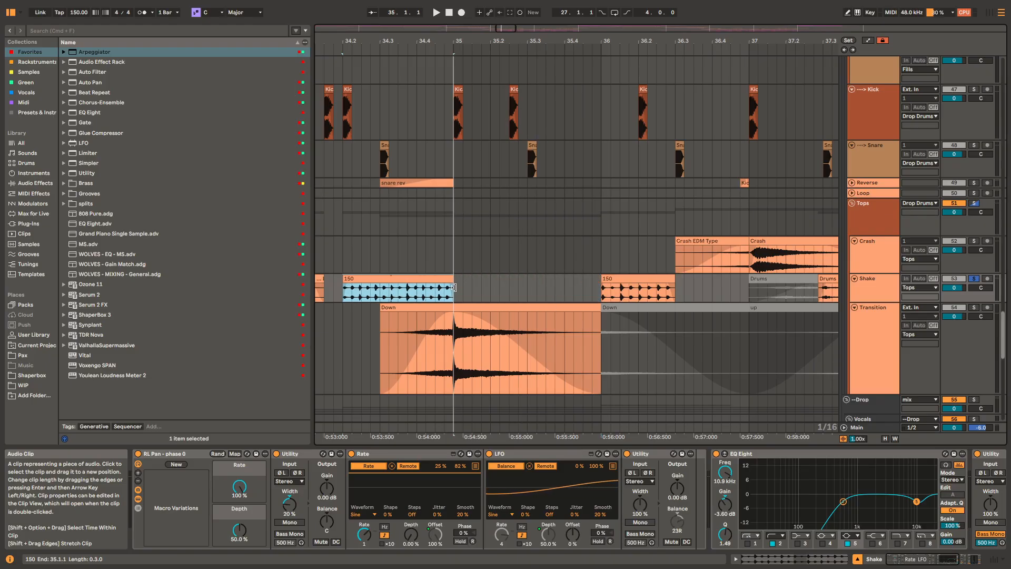
key("super+z")
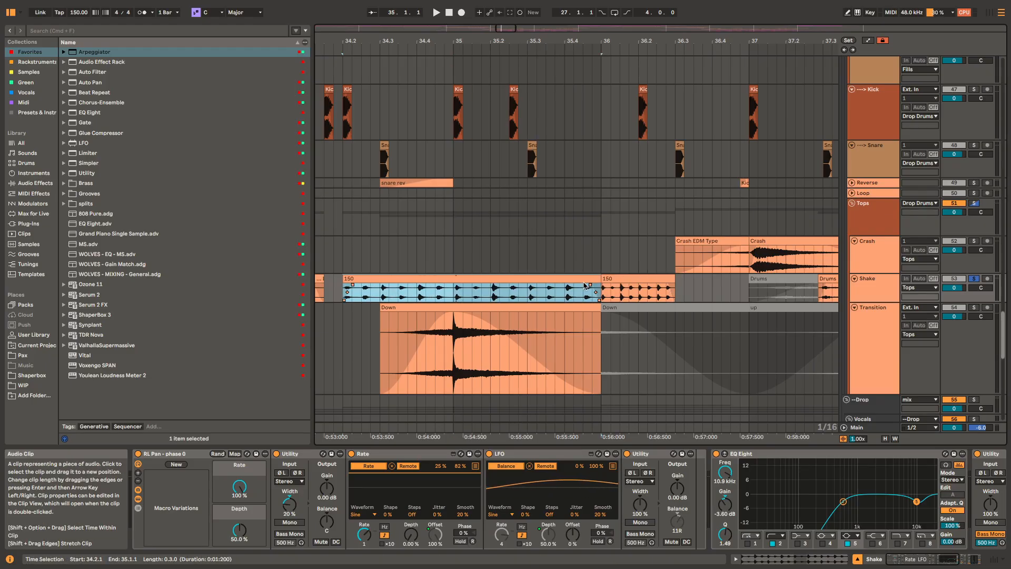
Step: Replay the full 150 shaker clip from 35.1.1 and stop playback
left_click(457, 289)
key("space")
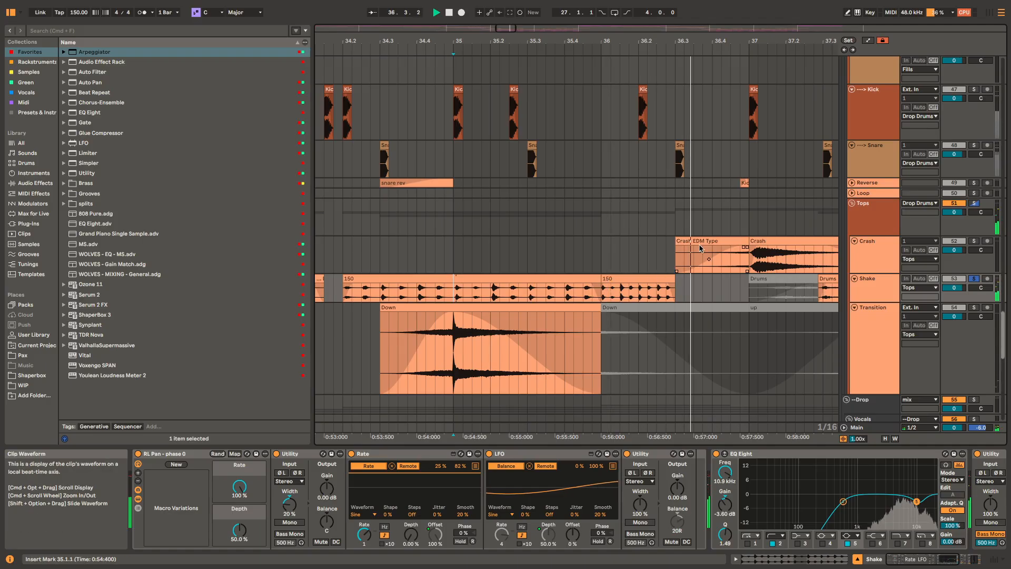
key("space")
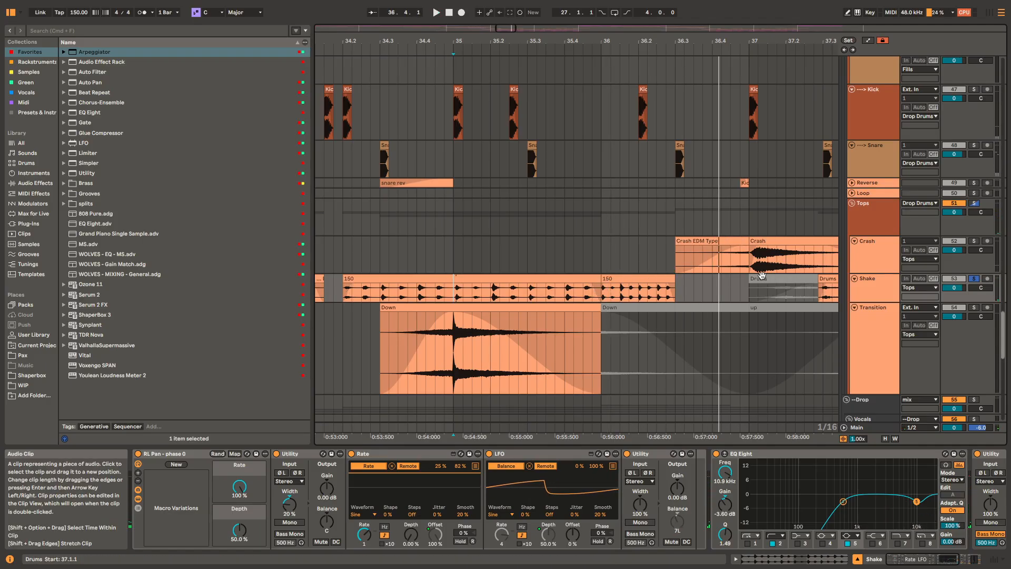
Step: Place the insert marker at 33.1.1 on the Tops group and fold the group
scroll(761, 277, "down", 5)
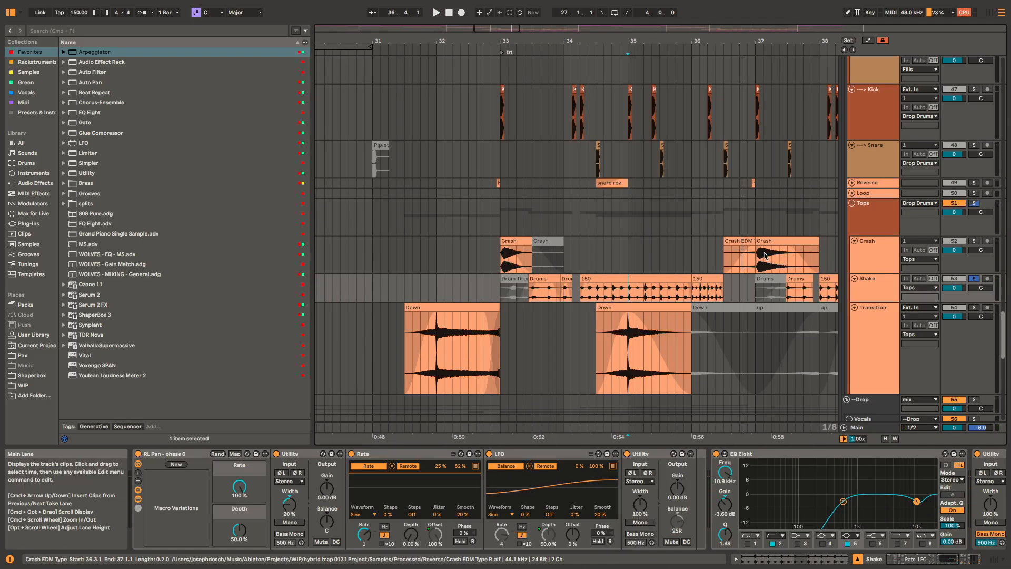
scroll(701, 279, "down", 3)
scroll(700, 279, "right", 2)
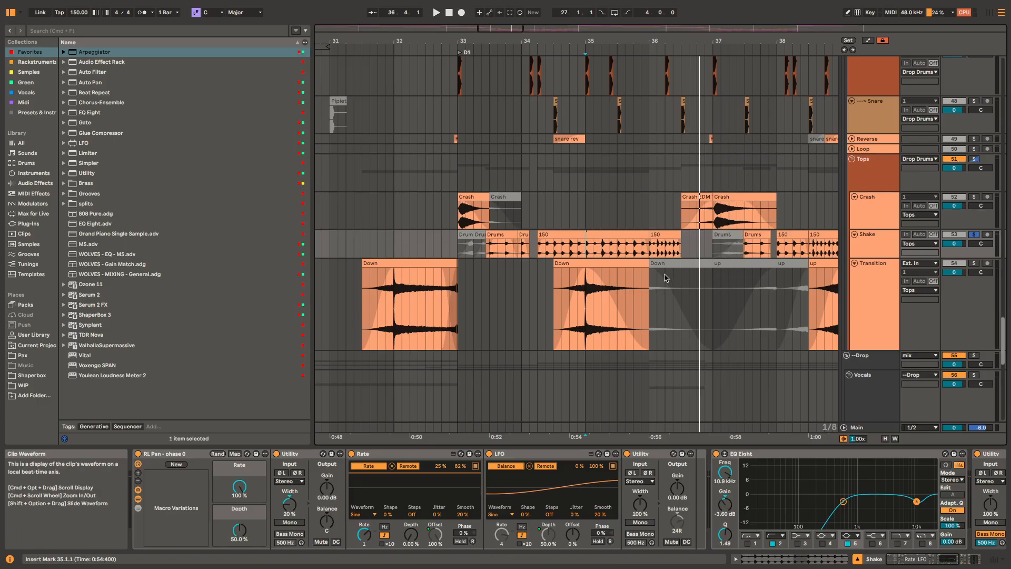
left_click(458, 168)
key("u")
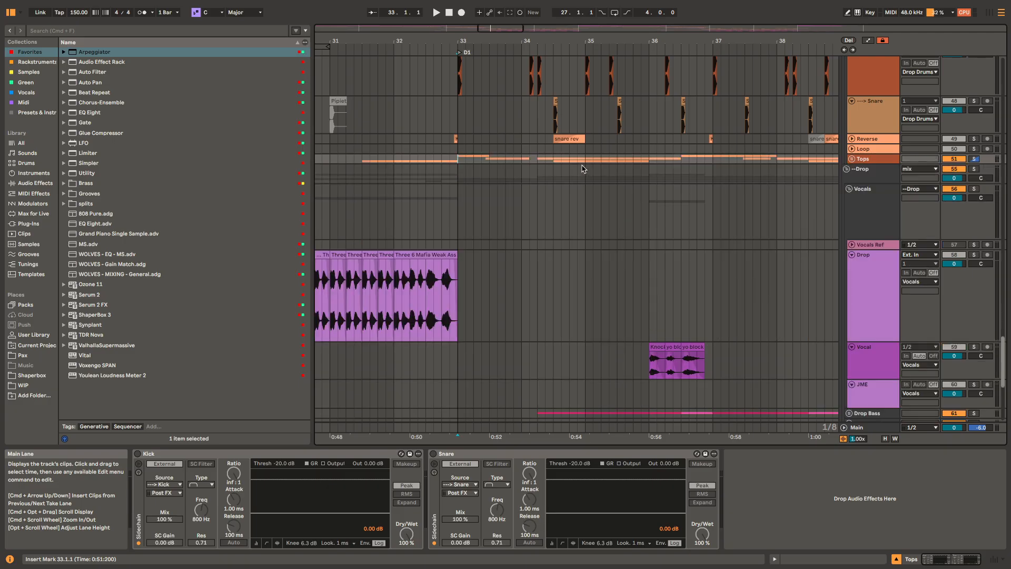
Step: Solo the Drop group below Tops and play it from 33.1.1
scroll(637, 218, "down", 5)
left_click_drag(810, 182, 757, 165)
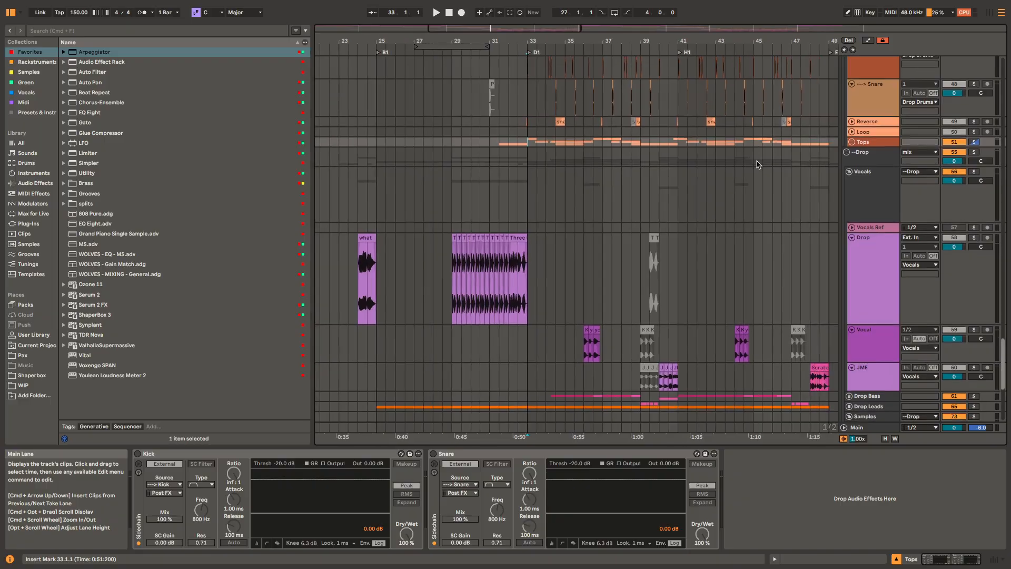
left_click(529, 161)
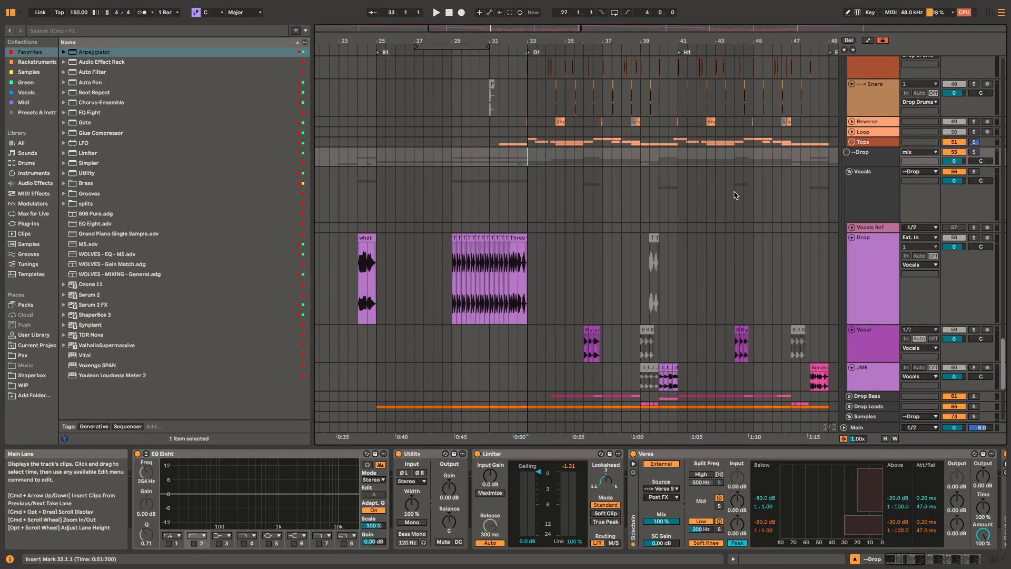
key("space")
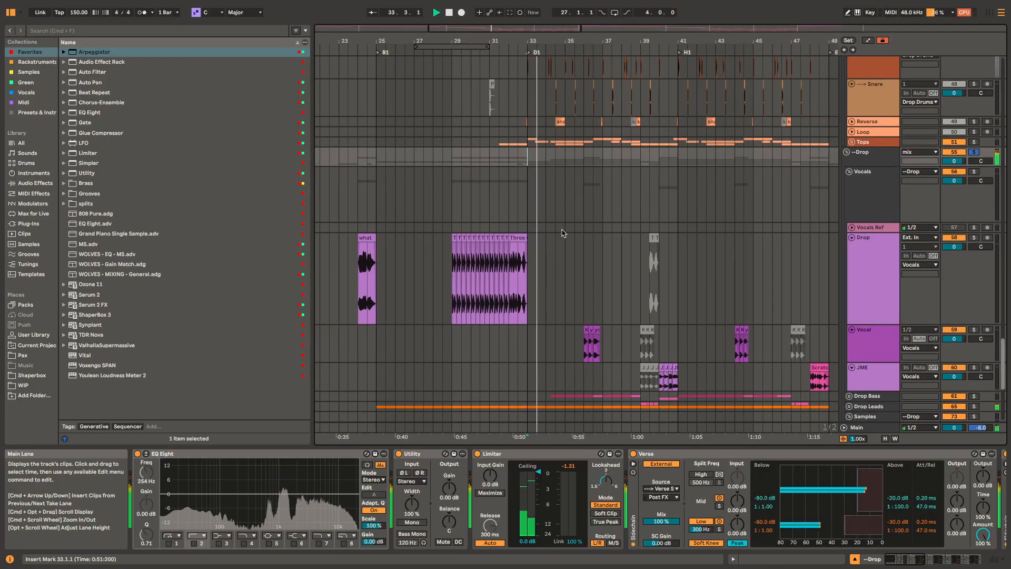
Step: Stop playback and unfold the Drop Bass group
scroll(769, 304, "down", 4)
scroll(769, 304, "down", 5)
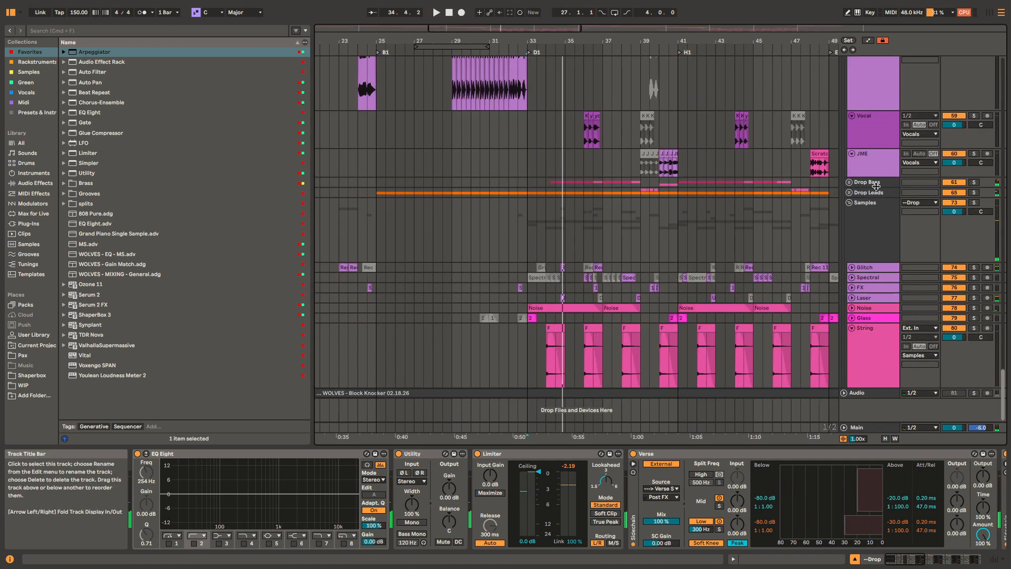
left_click(876, 186)
key("Right")
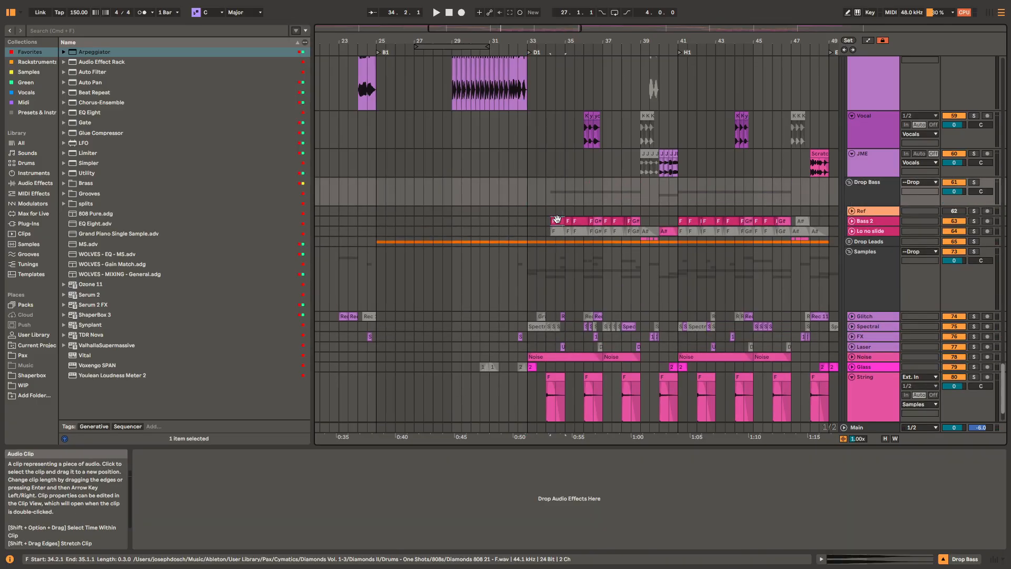
Step: Solo the Bass 2 track, play it from 34.2.1 and examine its Tuner and the first Fast EQs in its chain
left_click(557, 218)
key("space")
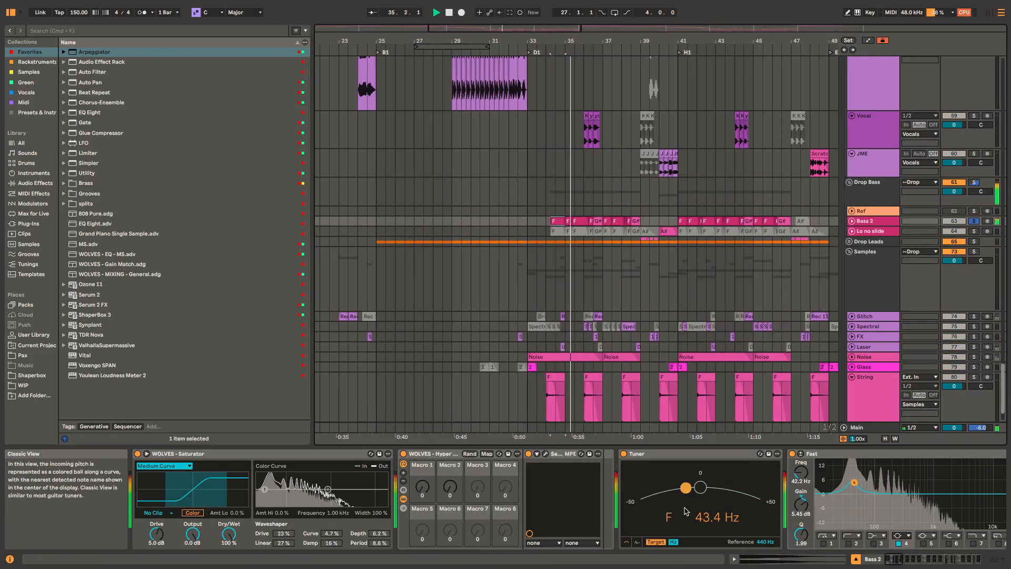
scroll(686, 511, "right", 3)
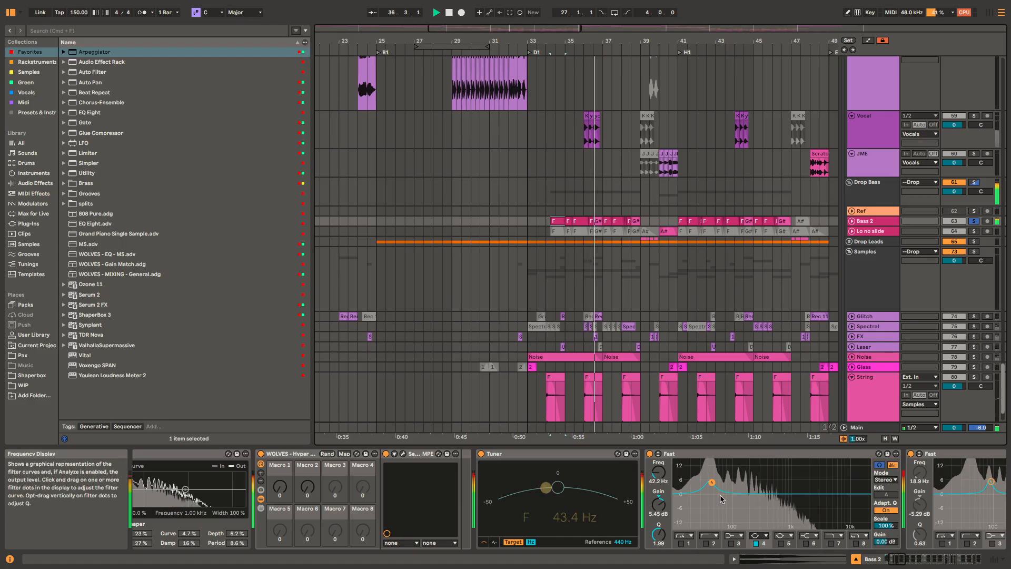
scroll(737, 495, "right", 5)
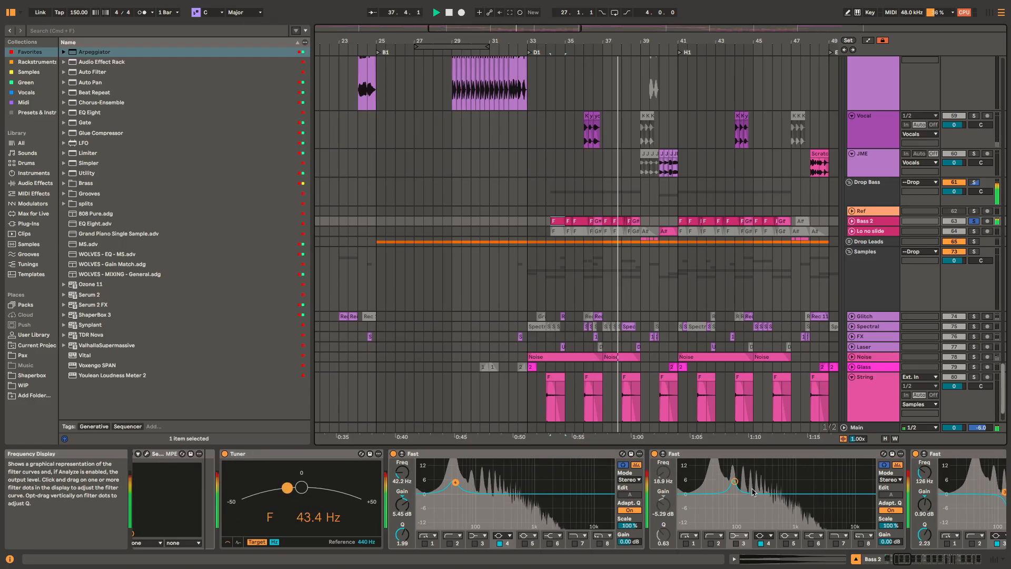
scroll(753, 492, "right", 5)
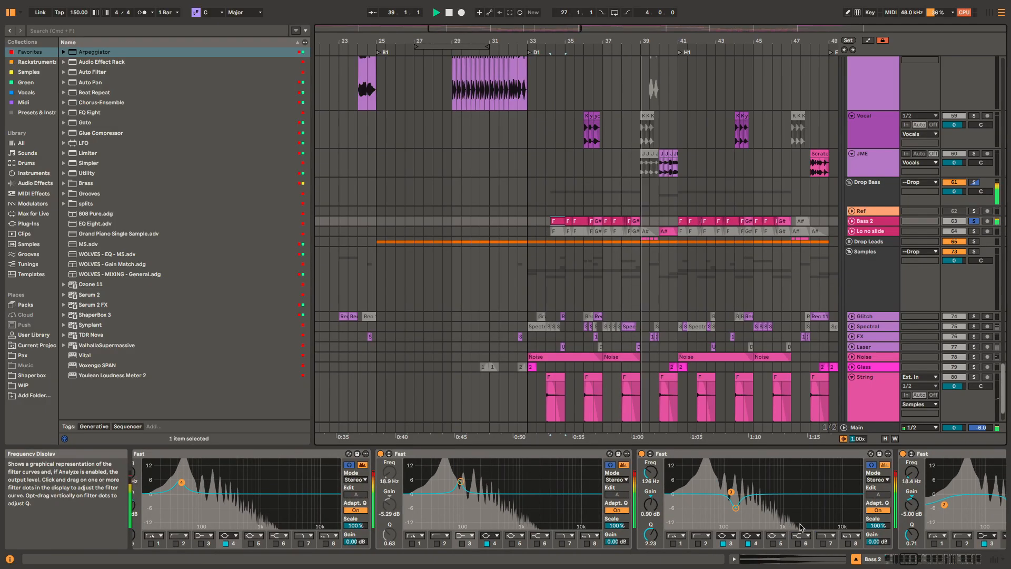
scroll(509, 534, "right", 6)
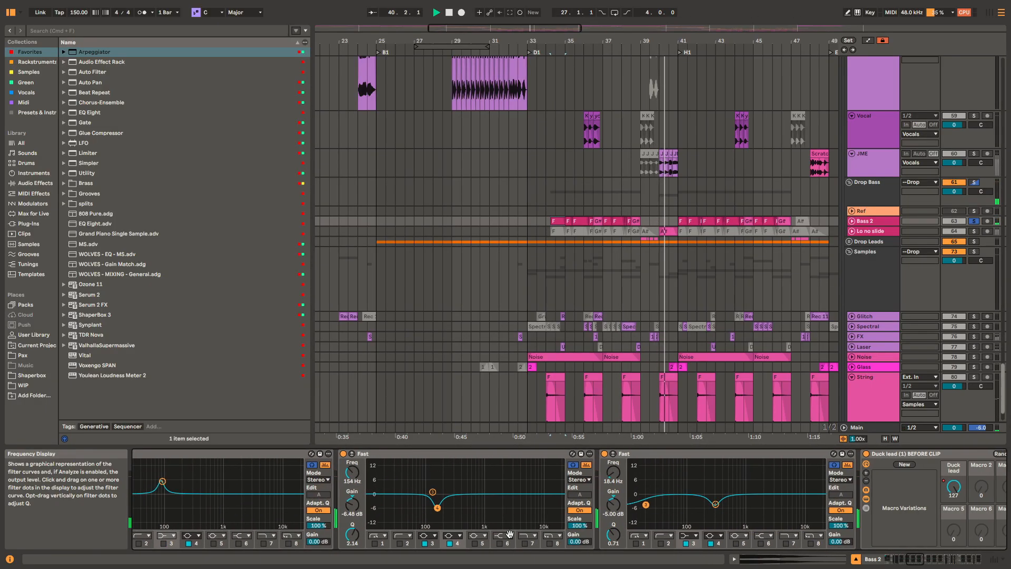
scroll(509, 535, "right", 1)
scroll(829, 512, "right", 5)
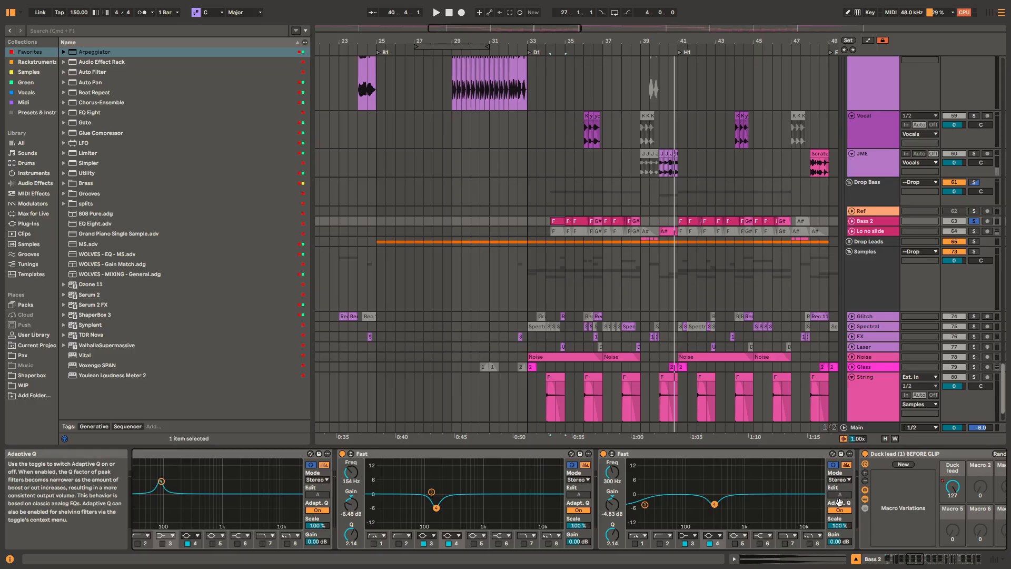
Step: Replay Bass 2 and examine the Duck lead (1) BEFORE CLIP rack, the Fast EQs after it and the MS EQ
key("space")
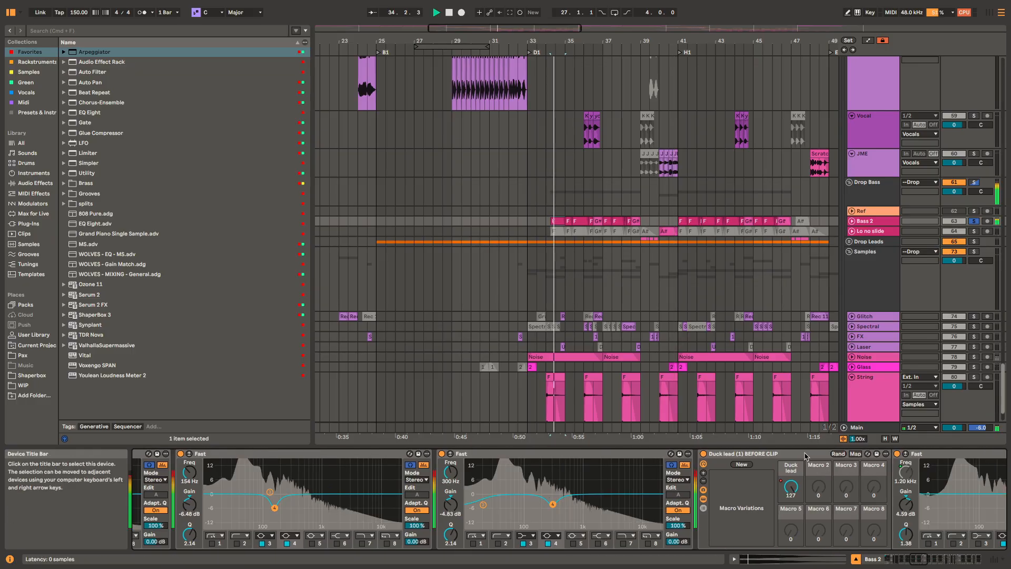
scroll(715, 473, "right", 5)
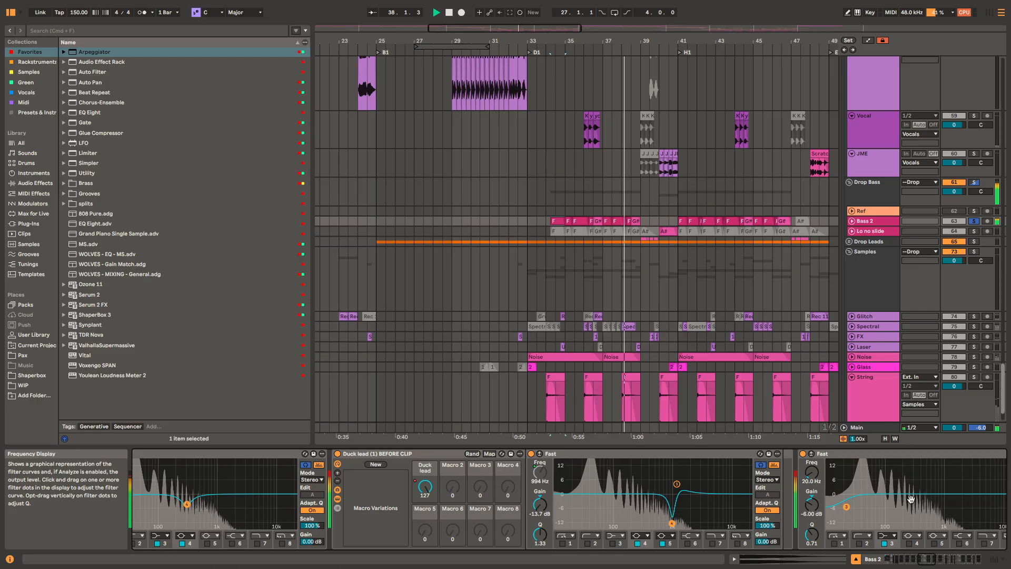
scroll(553, 533, "right", 10)
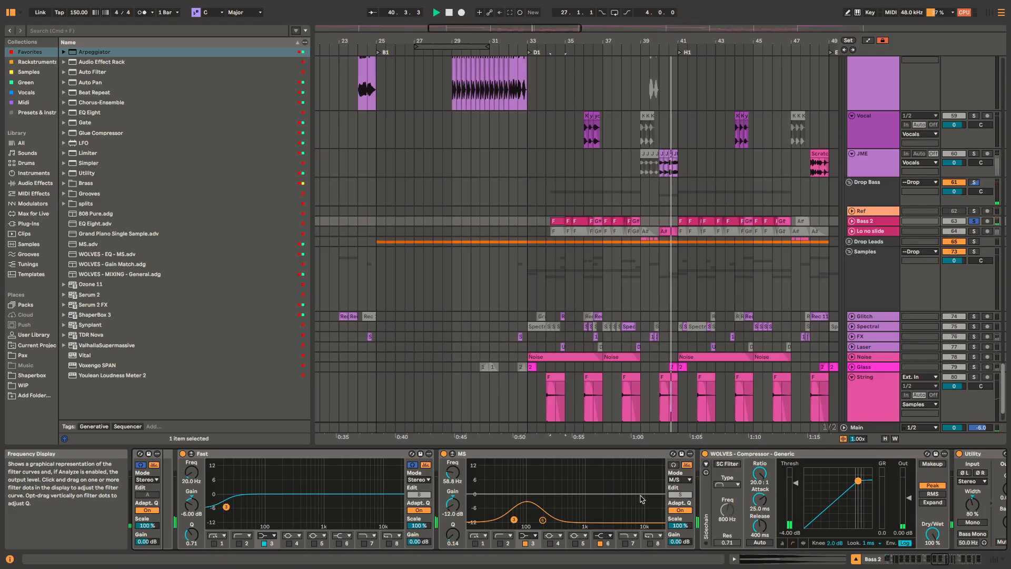
key("space")
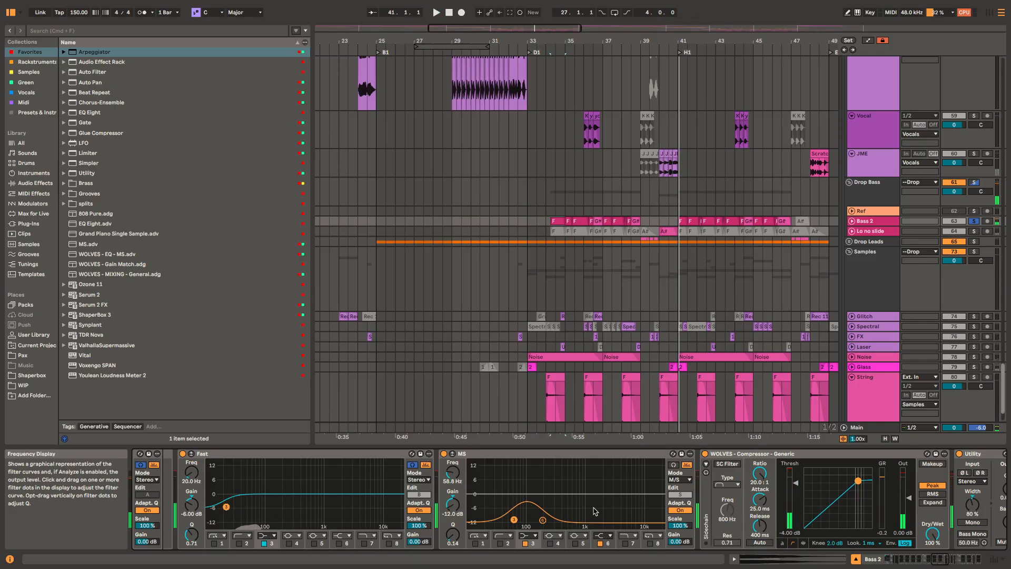
Step: Play the bass through the WOLVES - Compressor - Generic device, and open and close the Ozone 11 Imager window
scroll(595, 511, "right", 3)
scroll(578, 510, "right", 4)
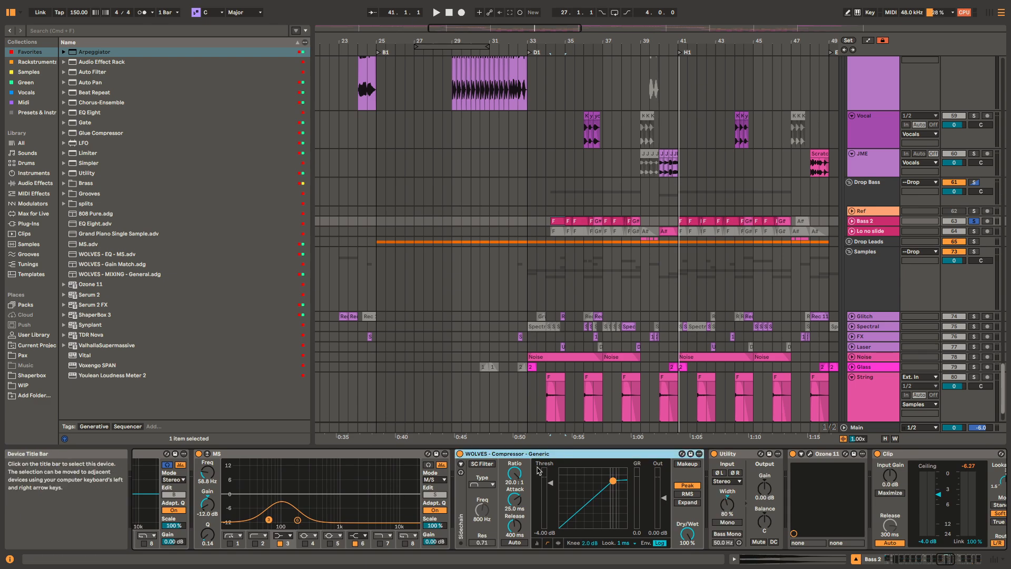
key("space")
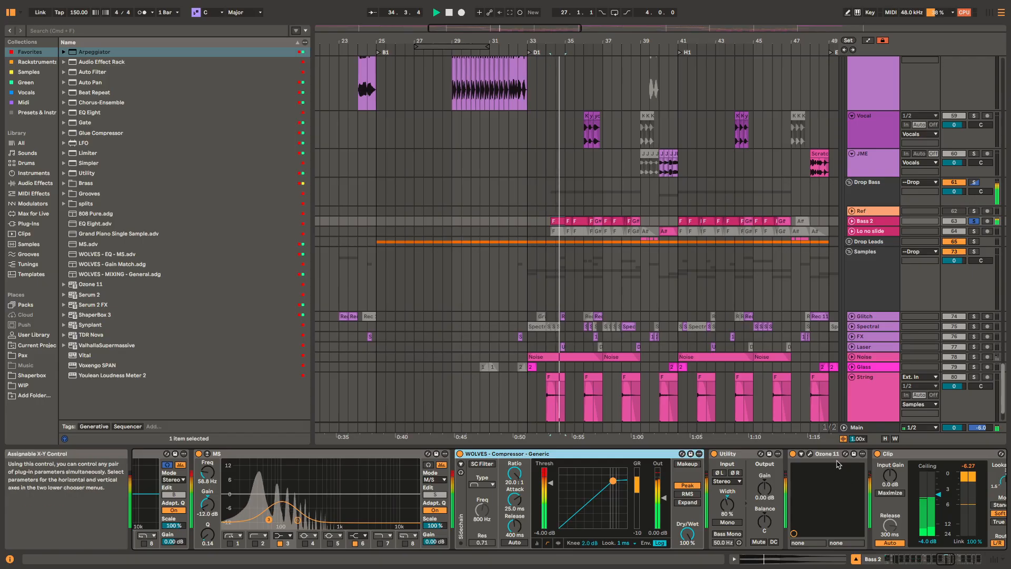
key("super+alt+p")
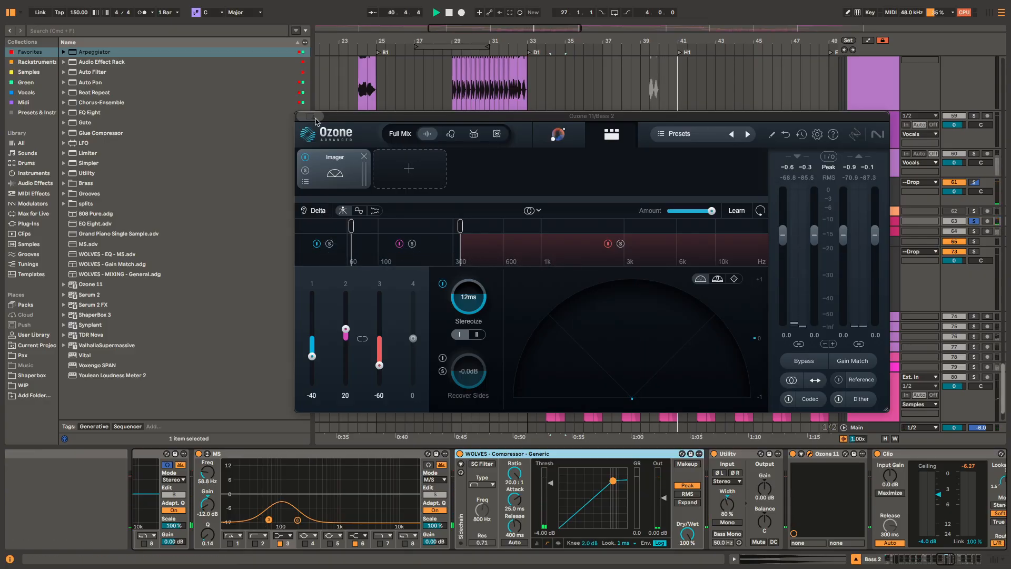
key("super+w")
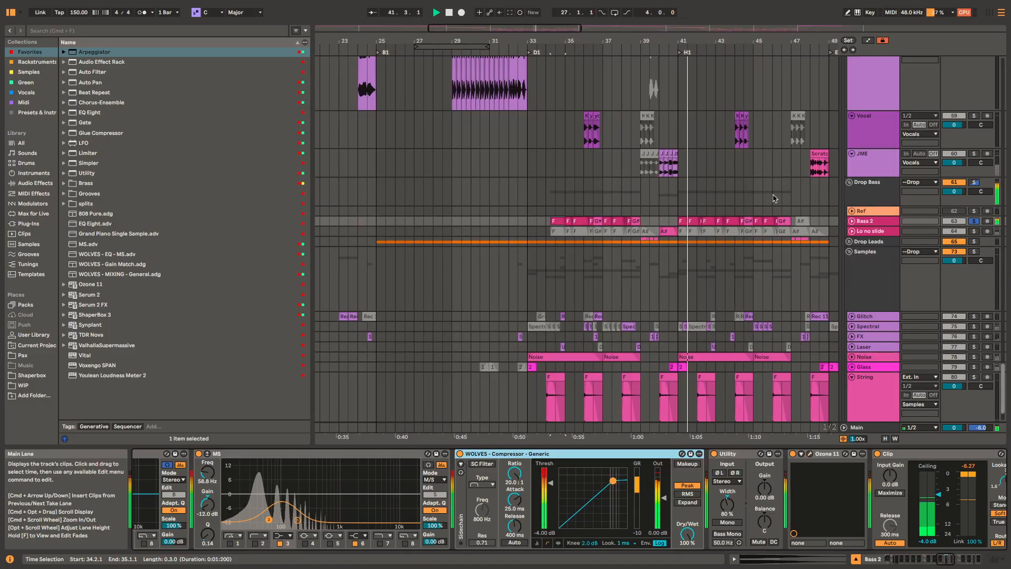
Step: Select the Clip limiter and examine the Duck lead after clip rack, Fast and Slow EQs and Limit device following it
left_click(936, 455)
scroll(935, 458, "right", 10)
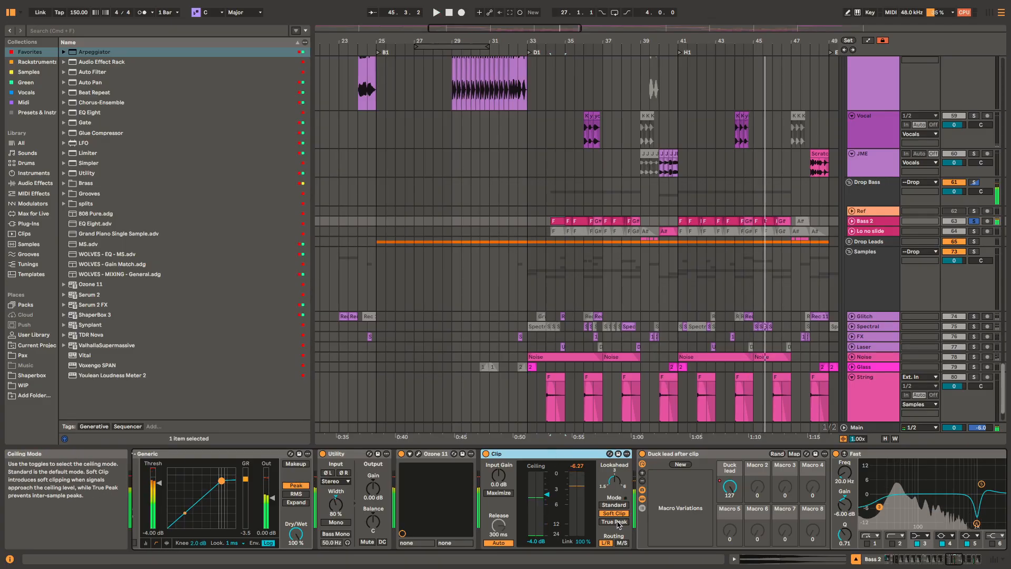
scroll(905, 474, "right", 10)
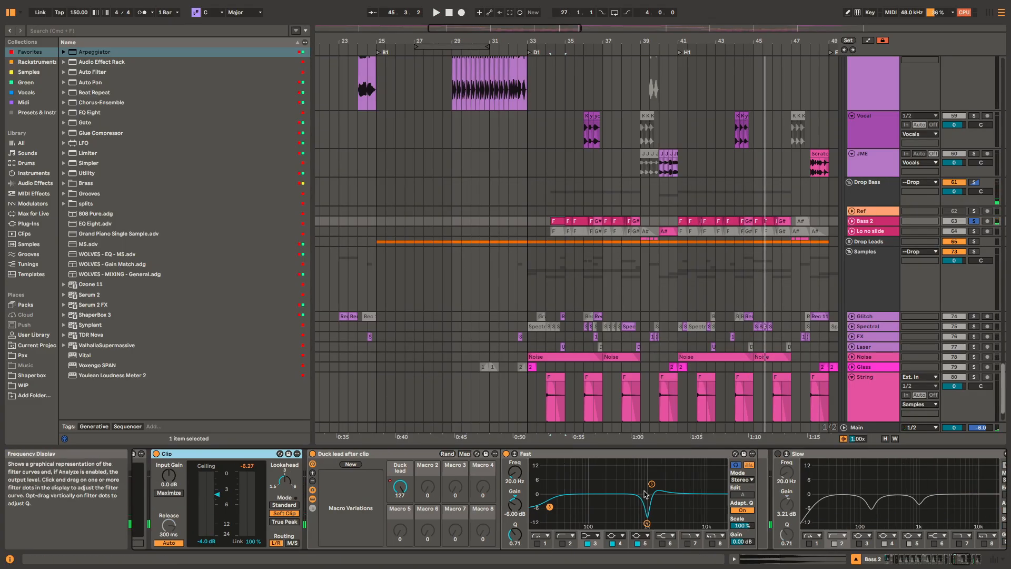
scroll(669, 487, "right", 15)
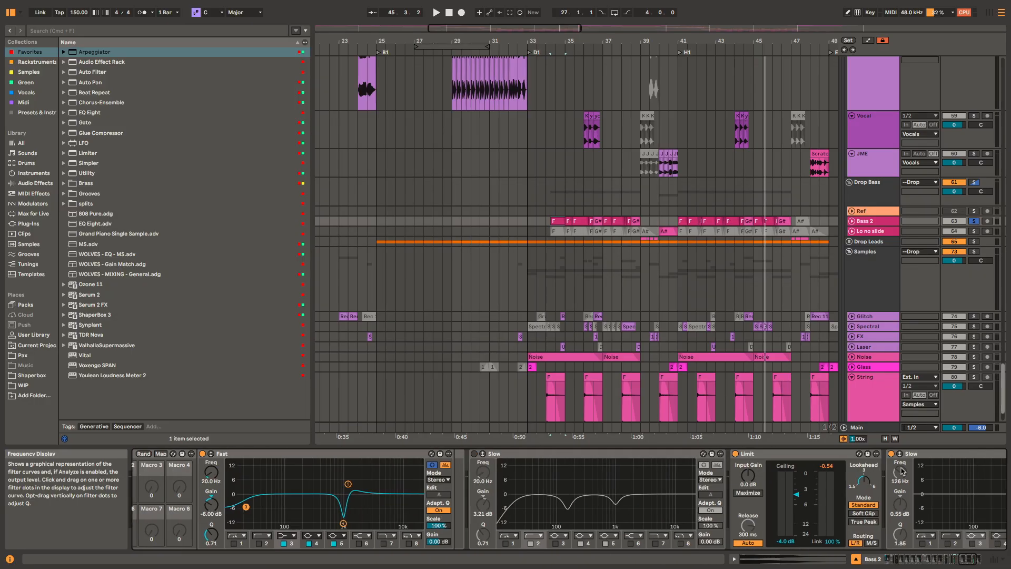
scroll(684, 474, "left", 15)
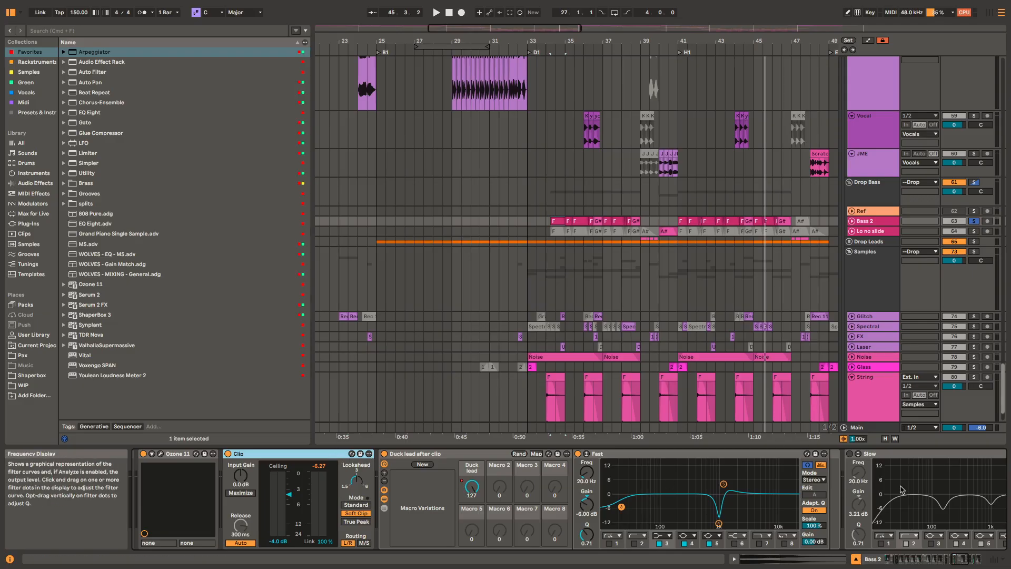
Step: Examine the end of the Bass 2 chain, then solo the Drop Leads group, play it from bar 33 and unfold it
scroll(883, 502, "right", 10)
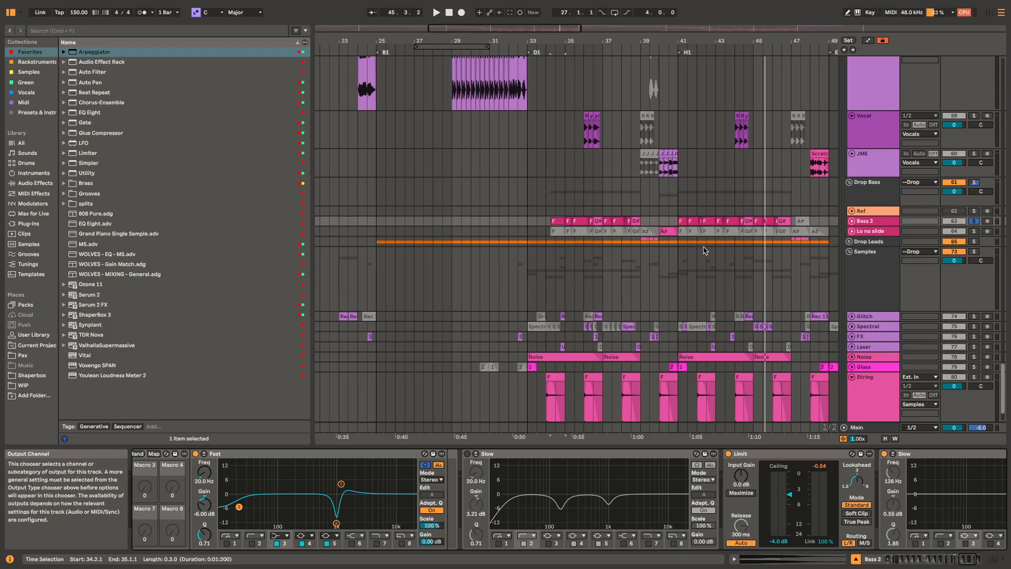
left_click(882, 241)
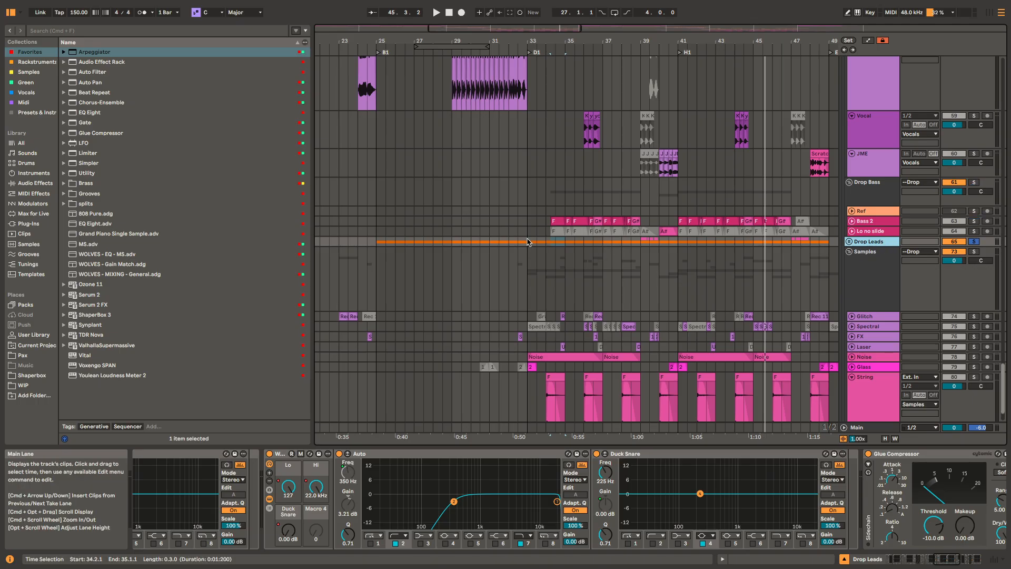
left_click(528, 242)
key("space")
key("u")
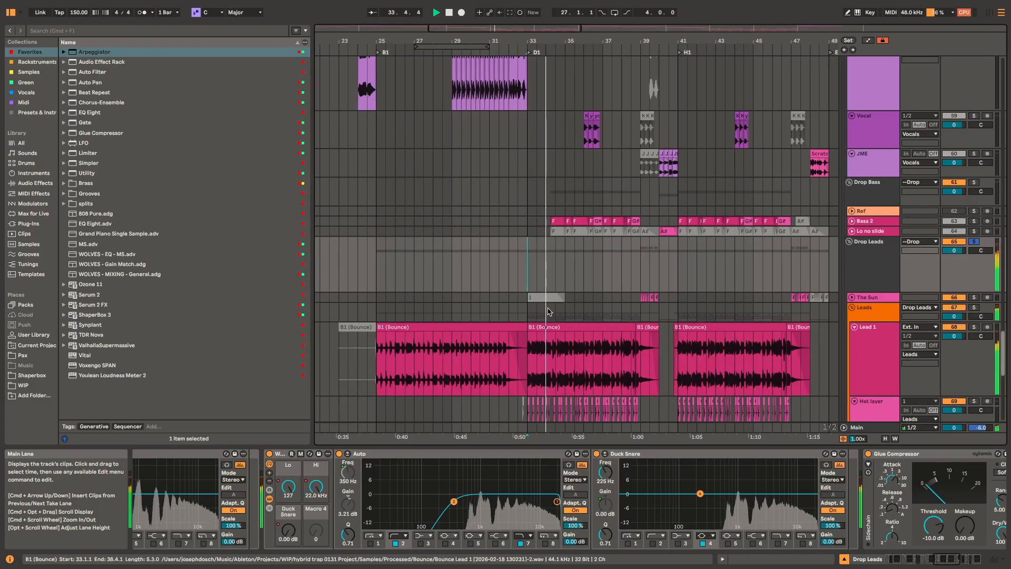
Step: Solo the Lead 1 track and play its B1 (Bounce) clip from 33.1.1
scroll(547, 311, "down", 4)
left_click(631, 257)
key("space")
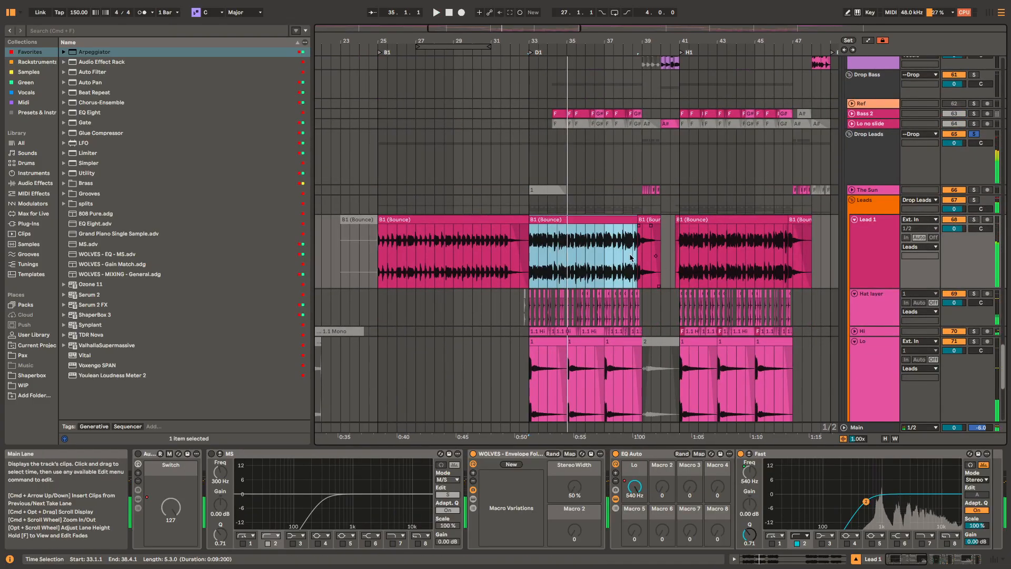
key("s")
scroll(568, 273, "up", 5)
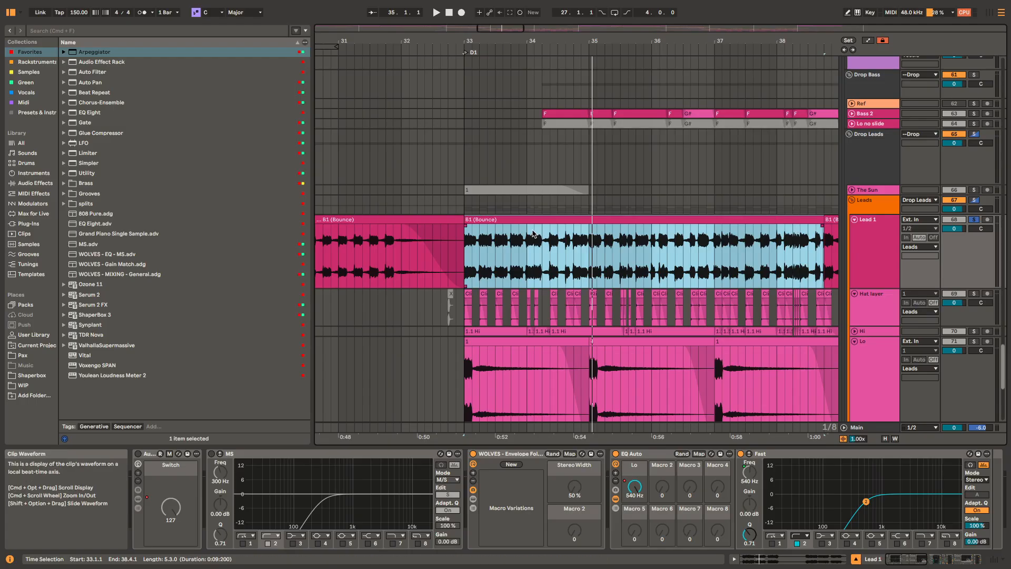
key("space")
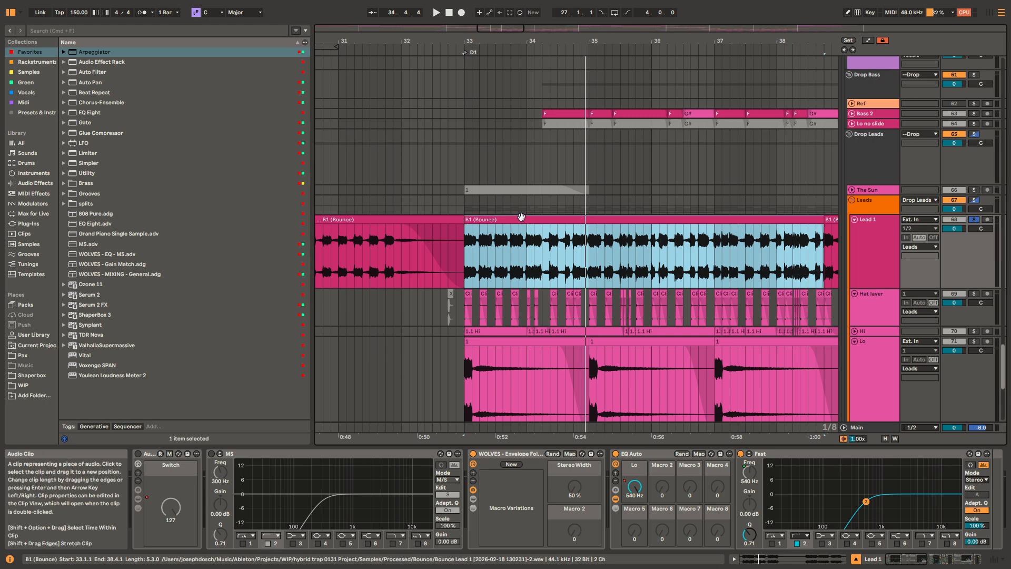
key("space")
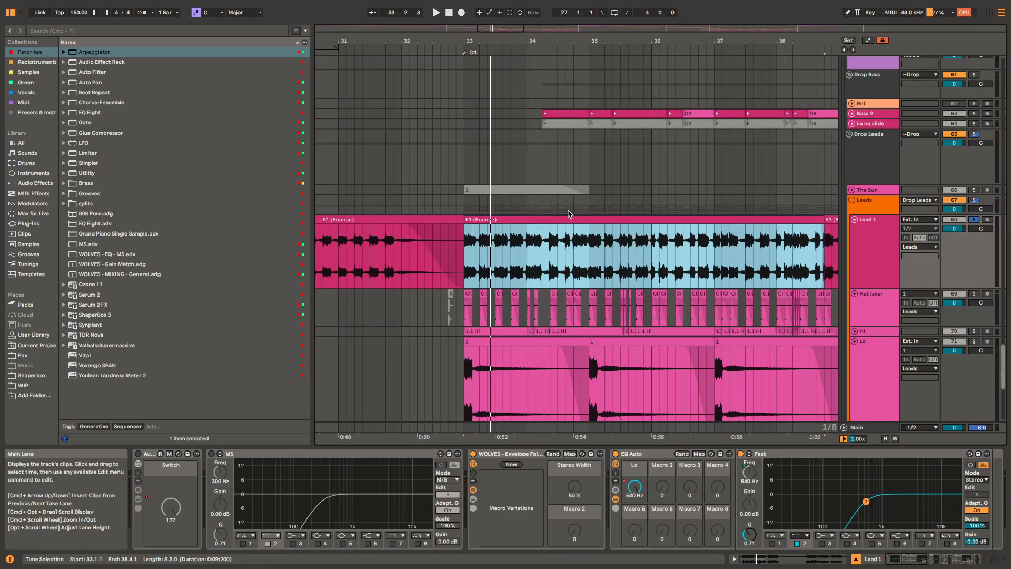
Step: Play Lead 1 from 35.3.1, where the rhythm of the lead changes
scroll(572, 251, "up", 3)
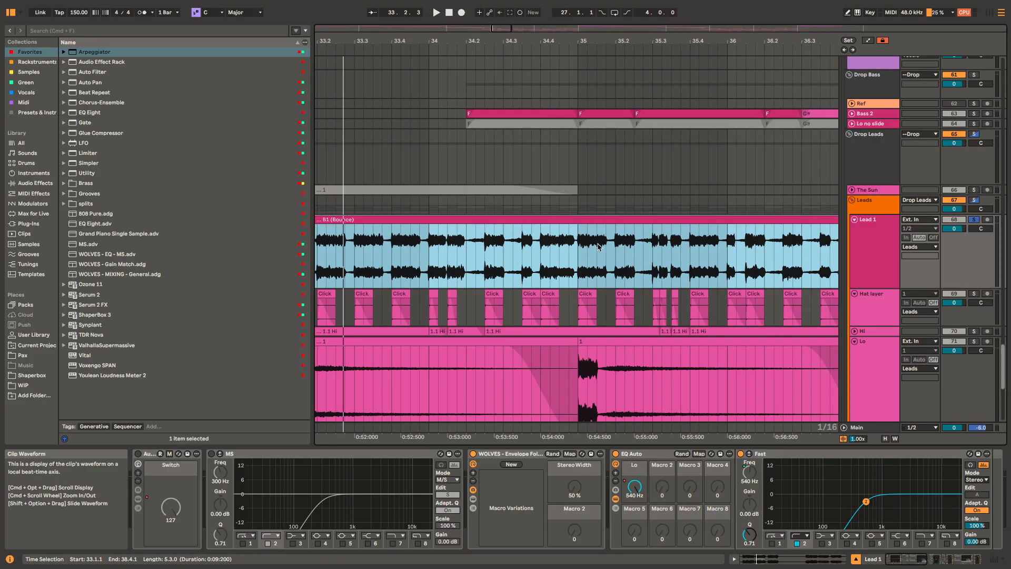
left_click(652, 253)
key("space")
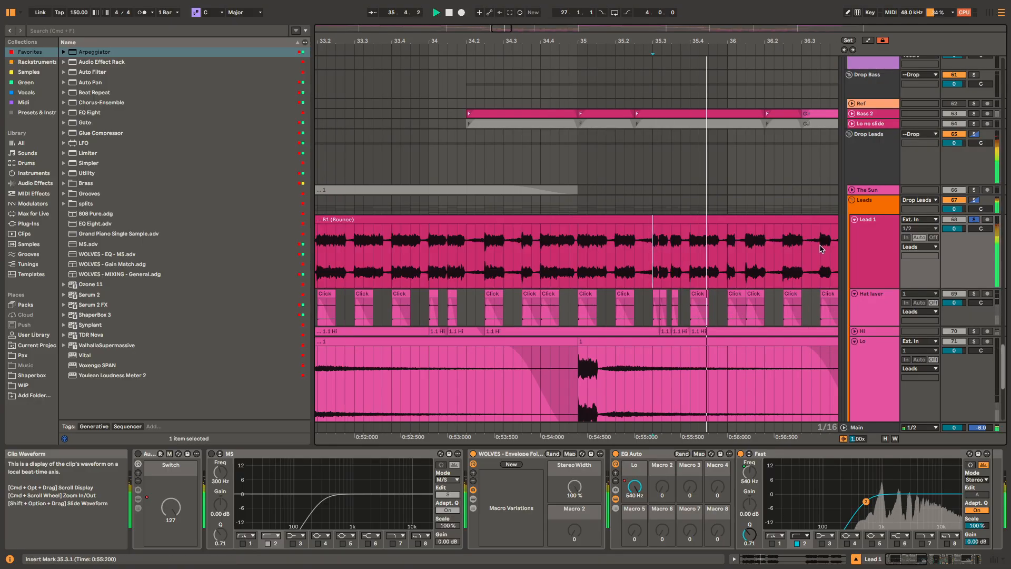
key("space")
scroll(719, 242, "down", 3)
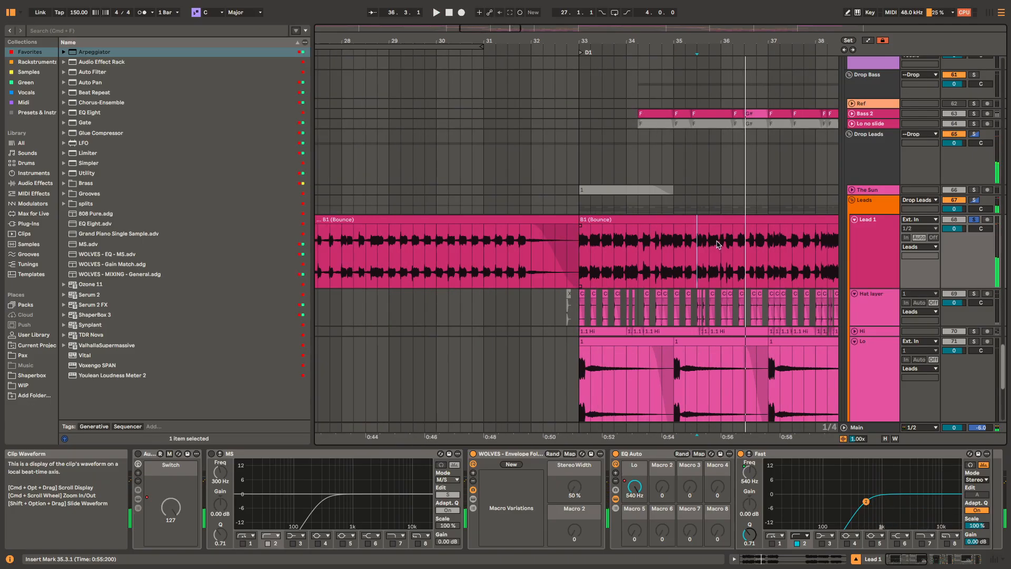
left_click_drag(718, 242, 647, 206)
Step: Replay Lead 1 from 35.3.1 and examine its chain from the EQ Auto rack through Utility, Clip and Limit
left_click(865, 168)
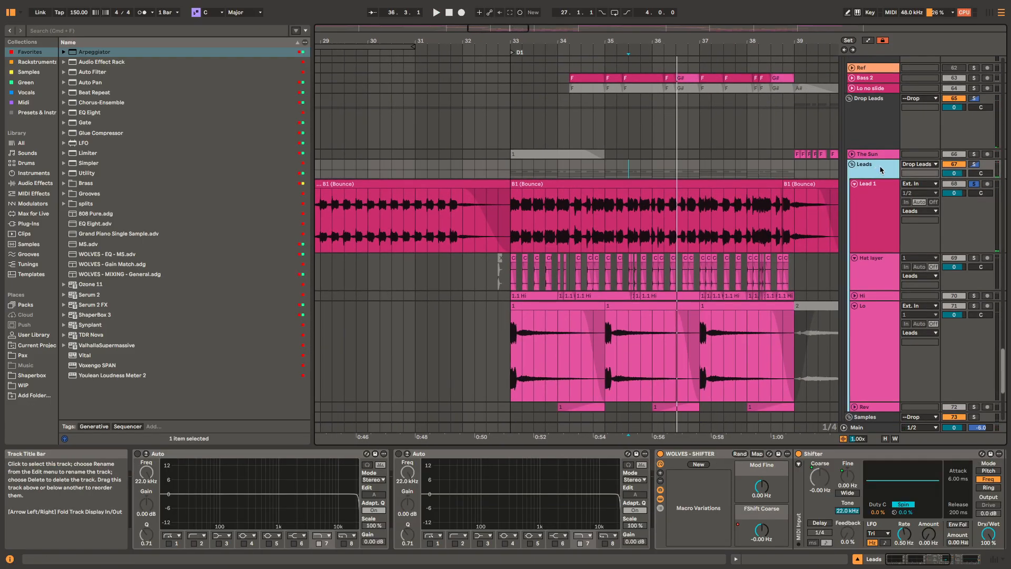
left_click(878, 212)
key("space")
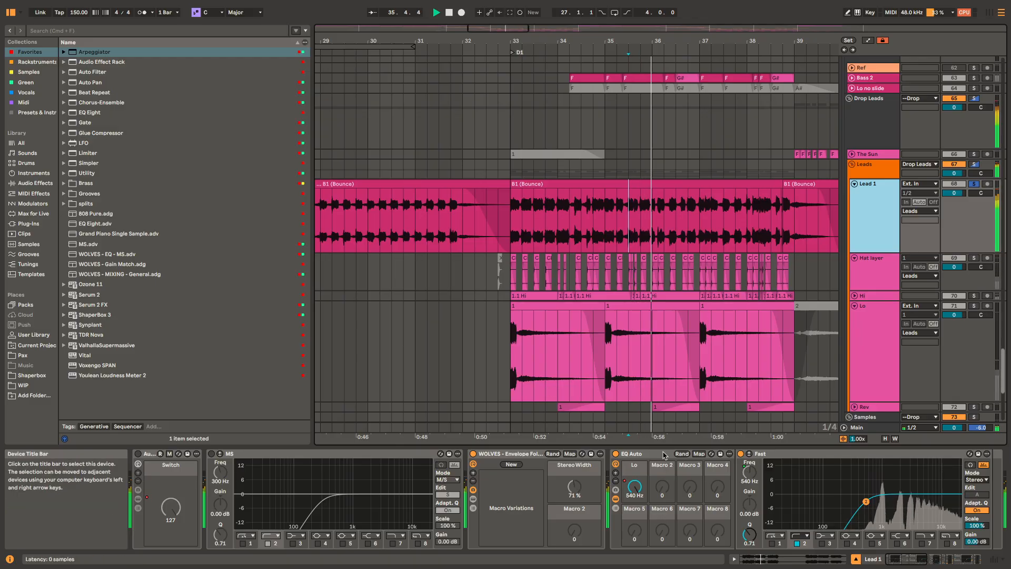
scroll(845, 458, "right", 5)
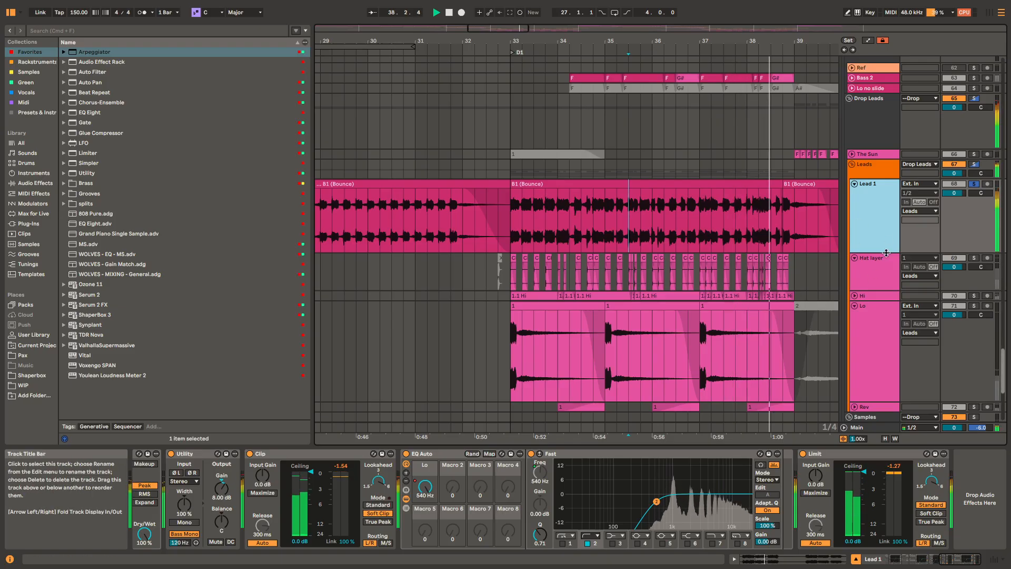
key("space")
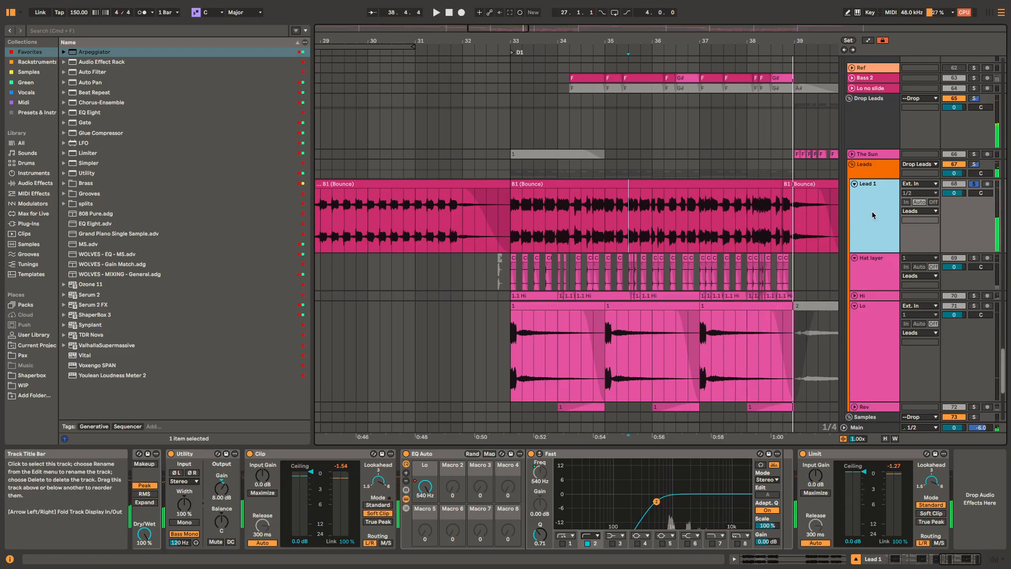
Step: Solo the Hat layer track and play it from 33.1.1, viewing its EQ Fast, Utility and Clip devices
left_click(724, 184)
left_click(887, 272)
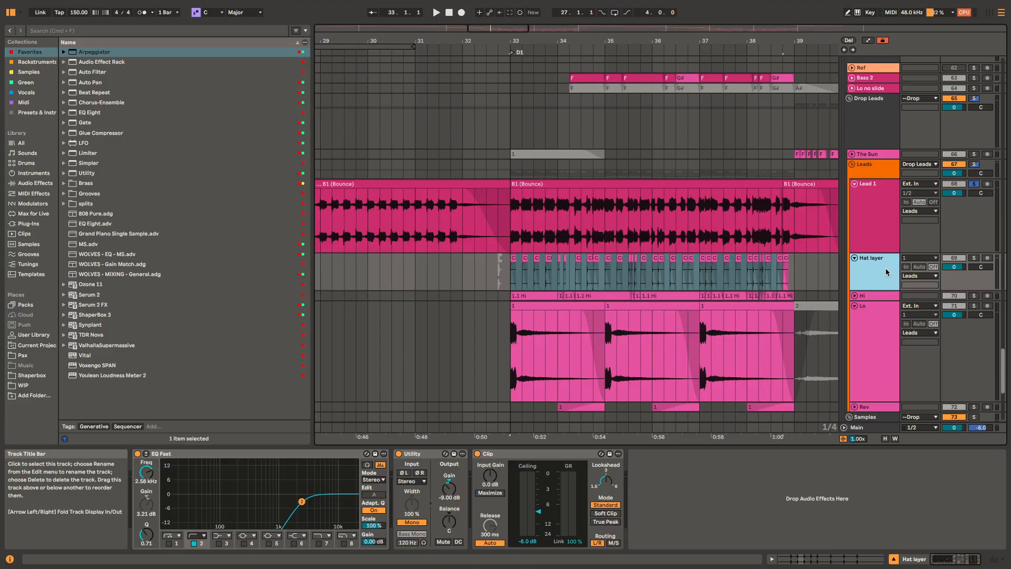
key("plus")
key("plus")
key("plus")
key("plus")
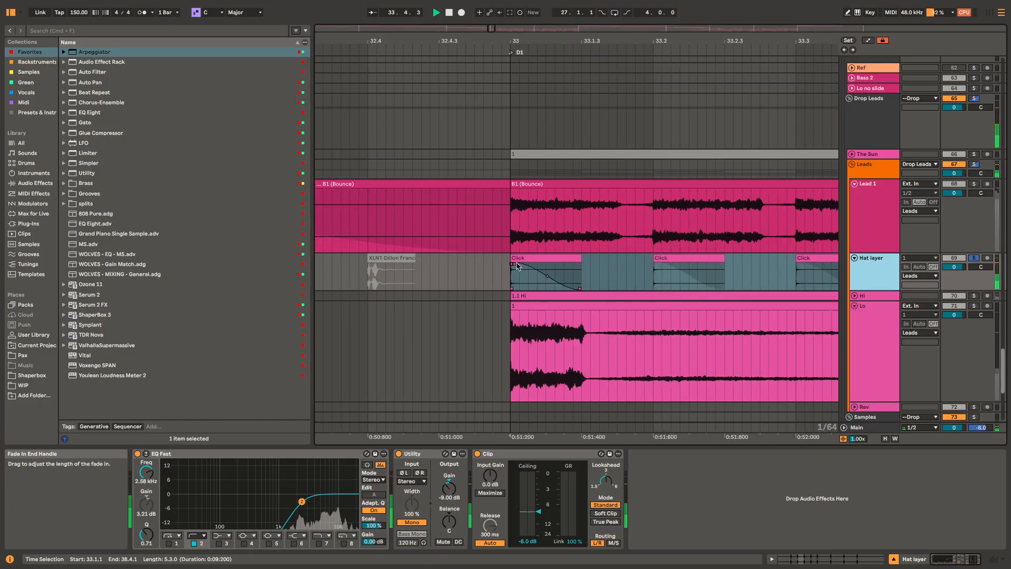
Step: Select the first Click clip on Hat layer and examine its waveform start up close against the lead
left_click(557, 258)
key("plus")
key("plus")
key("plus")
key("plus")
key("plus")
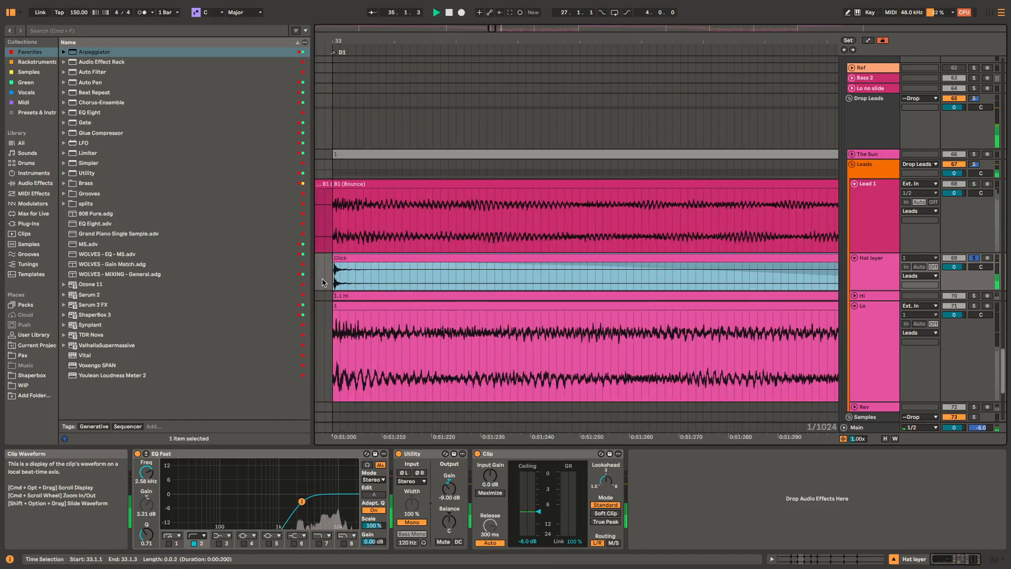
key("minus")
key("minus")
key("minus")
key("minus")
key("minus")
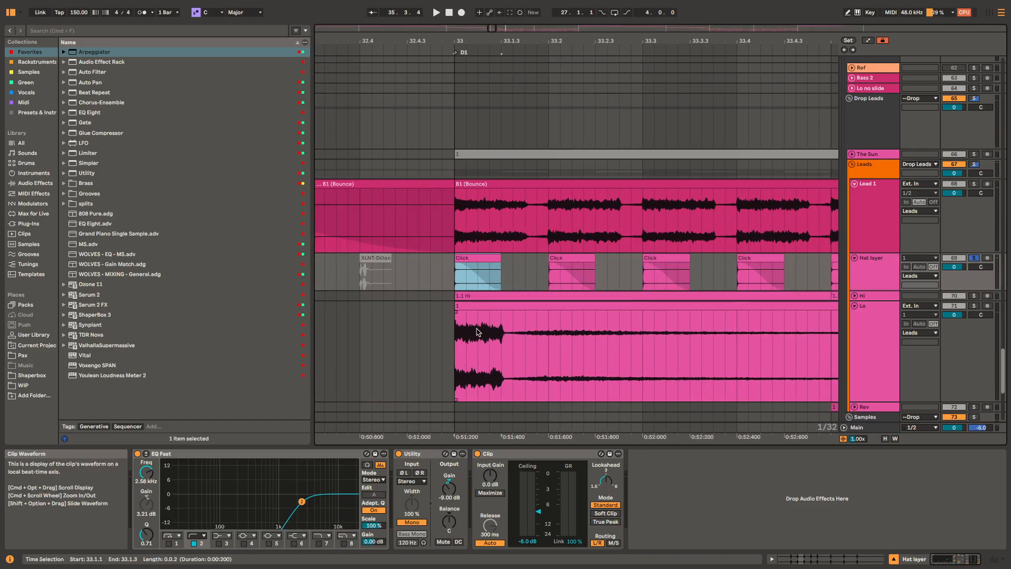
Step: Unfold and solo the Hi track, play its 1.1 Hi clip from 33.1.1 and examine its effect chain
scroll(514, 295, "up", 5)
left_click(514, 295)
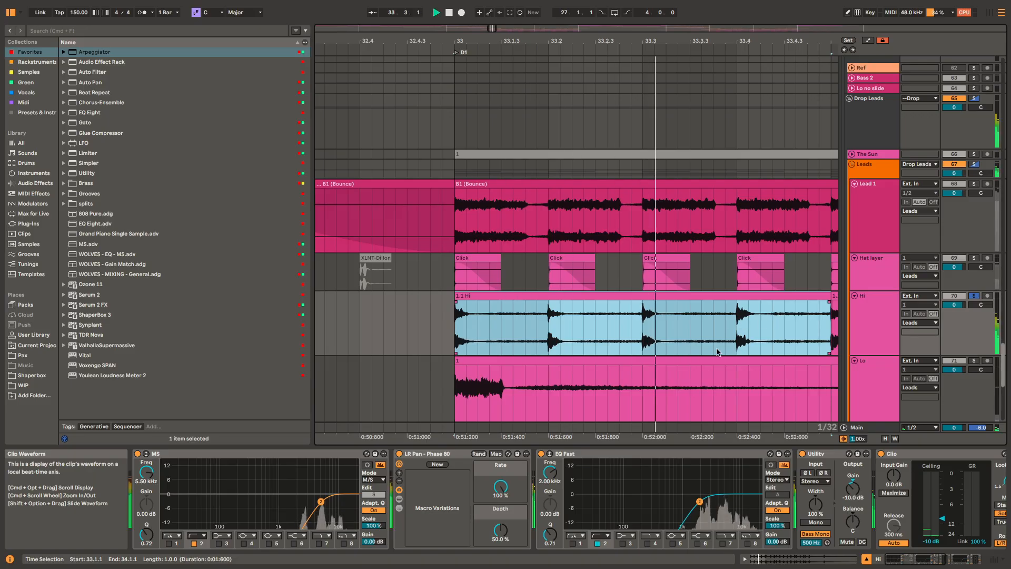
scroll(712, 321, "down", 4)
scroll(727, 325, "right", 4)
scroll(727, 325, "down", 1)
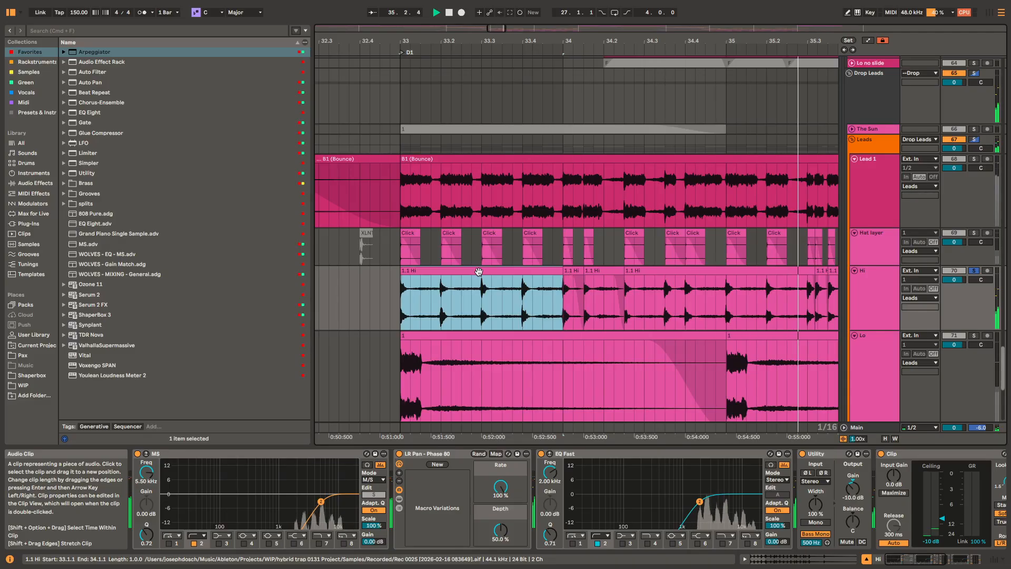
scroll(604, 272, "down", 3)
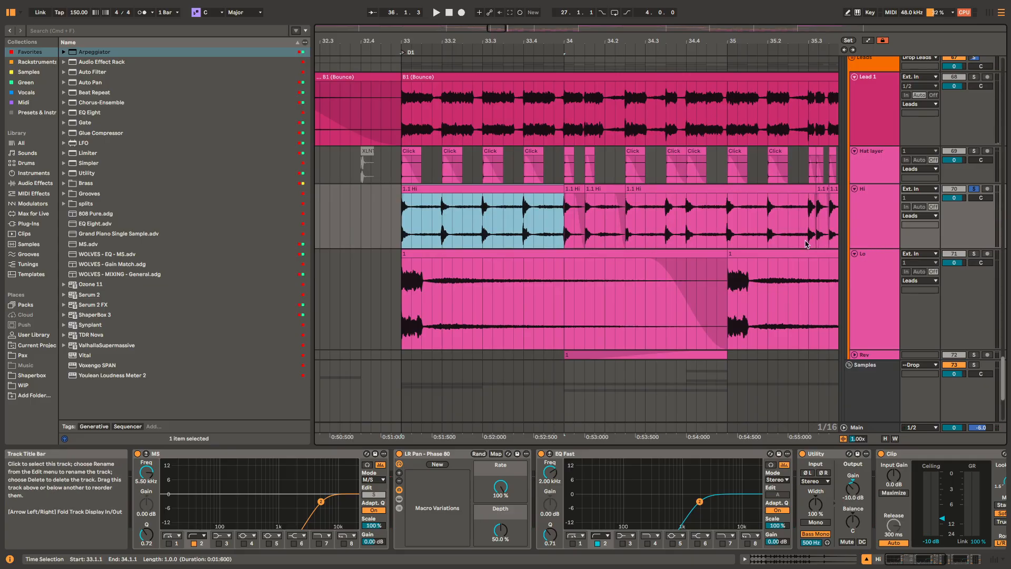
Step: View the Lo track's first clip and effects, then play Lead 1 from 33.1.1 for comparison
left_click(542, 253)
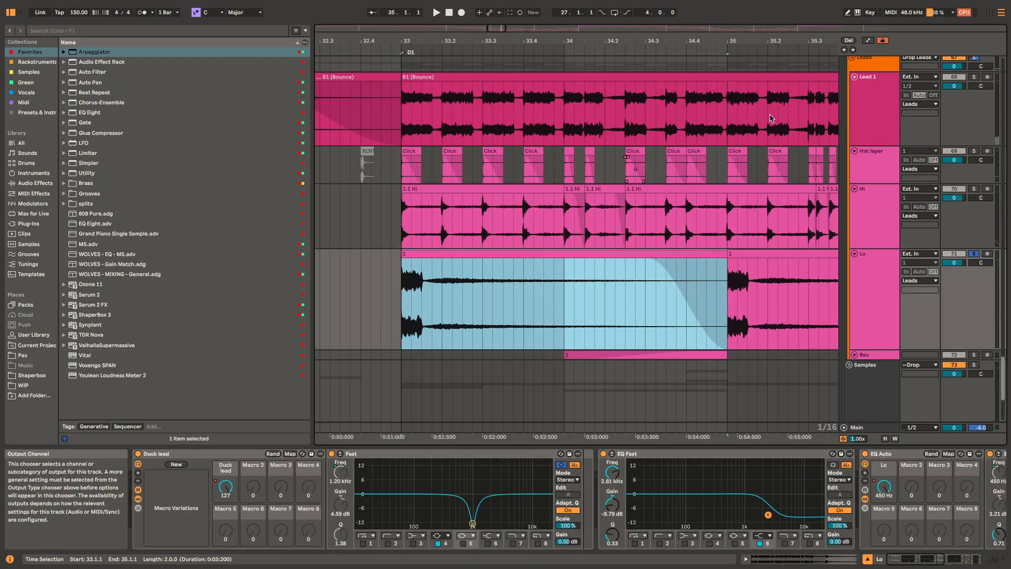
left_click(644, 80)
key("space")
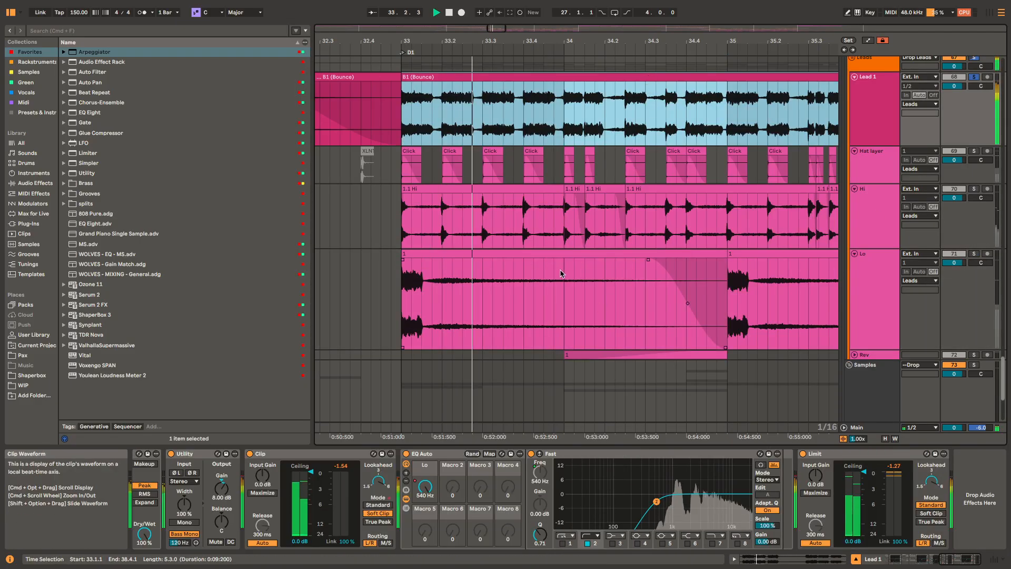
key("space")
Step: Solo the Lo track and play its first clip from 33.1.1, watching the Duck lead rack and EQs
left_click(570, 255)
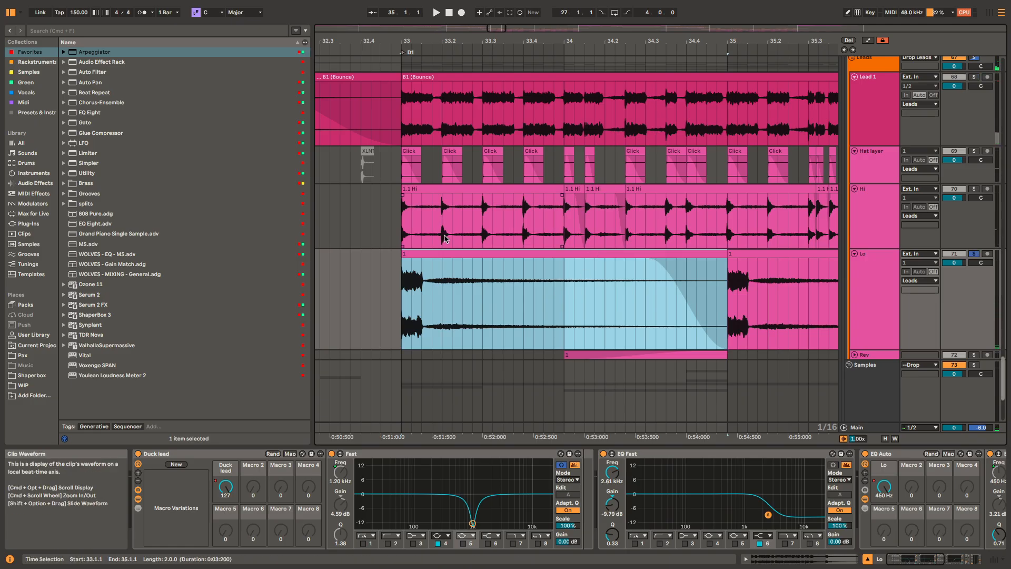
key("space")
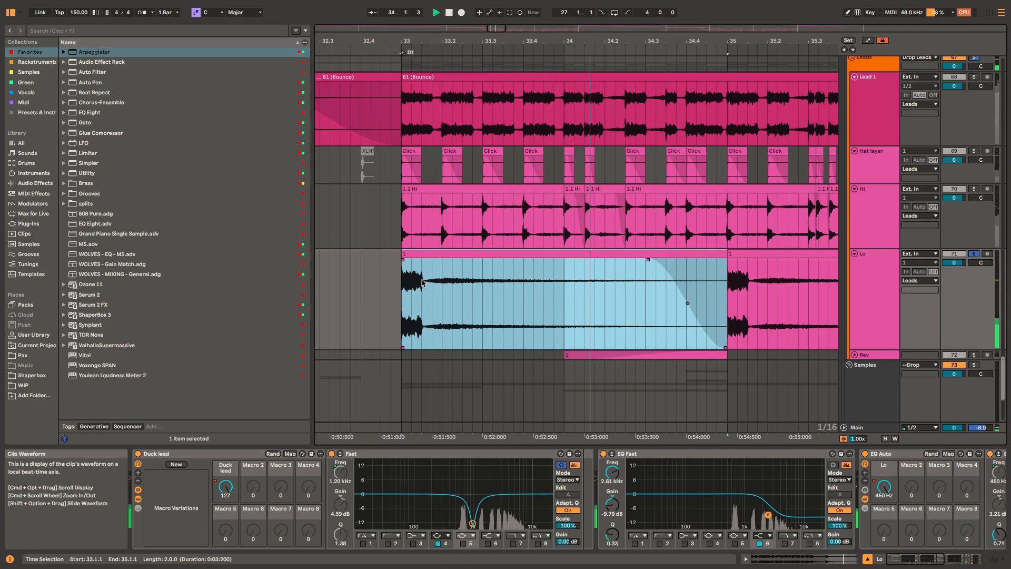
left_click(443, 275)
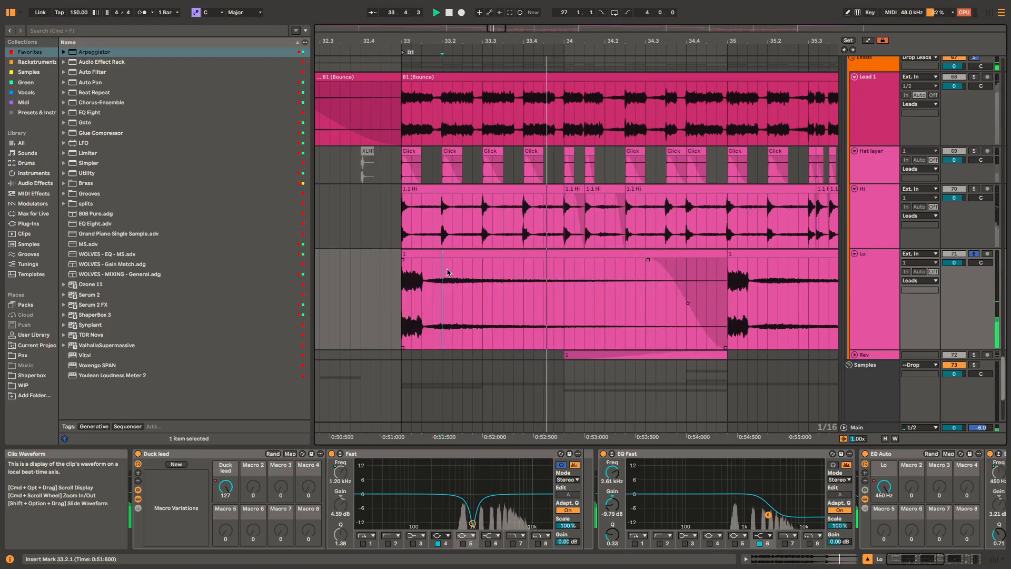
left_click(444, 252)
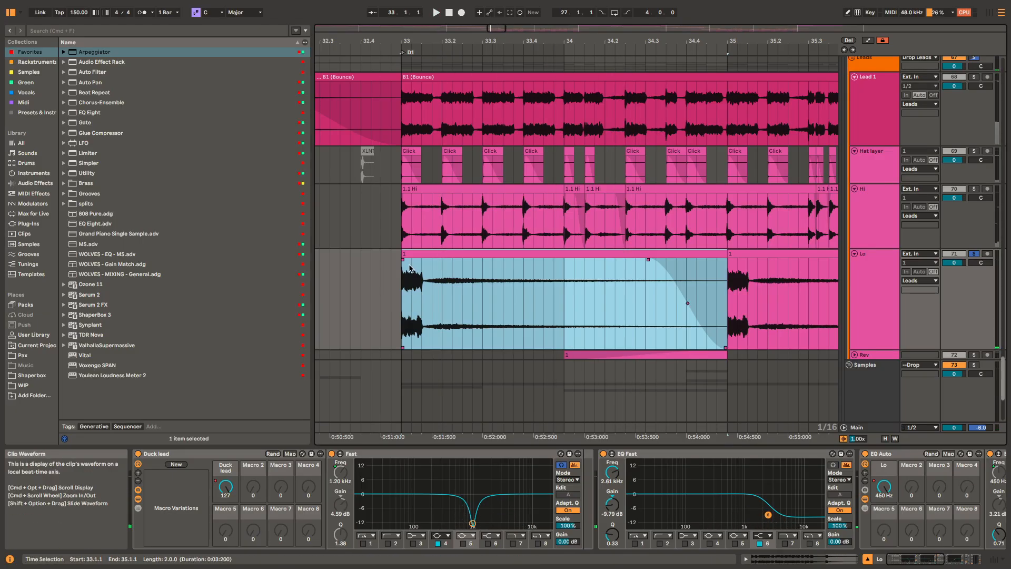
key("space")
Step: Play the second Lo clip from 35.1.1
left_click(751, 253)
key("space")
key("space")
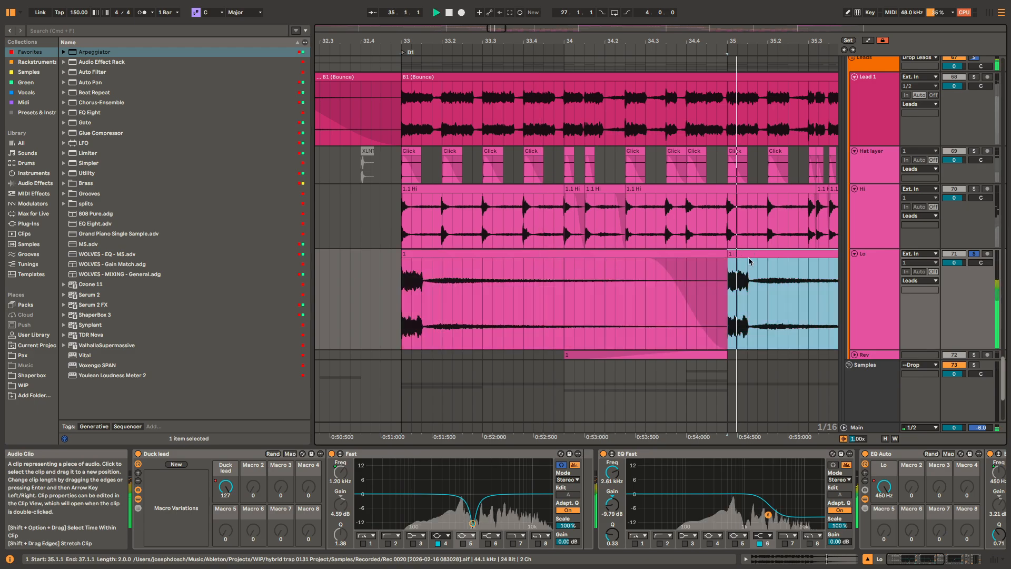
scroll(747, 295, "down", 5)
scroll(721, 289, "right", 3)
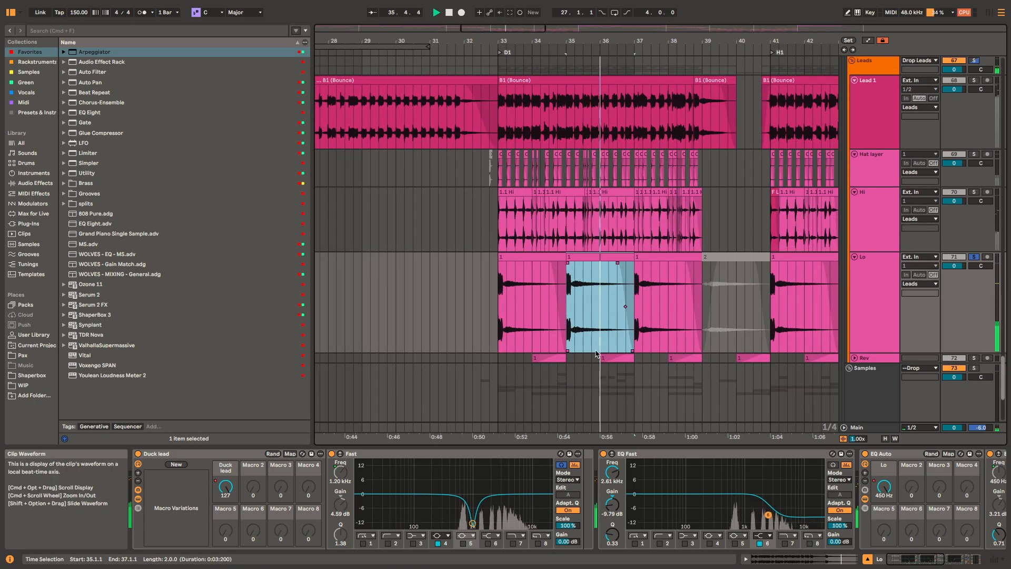
Step: Unfold the Rev track and play its first reversed clip together with Lo from 34.3.1
left_click(550, 358)
key("space")
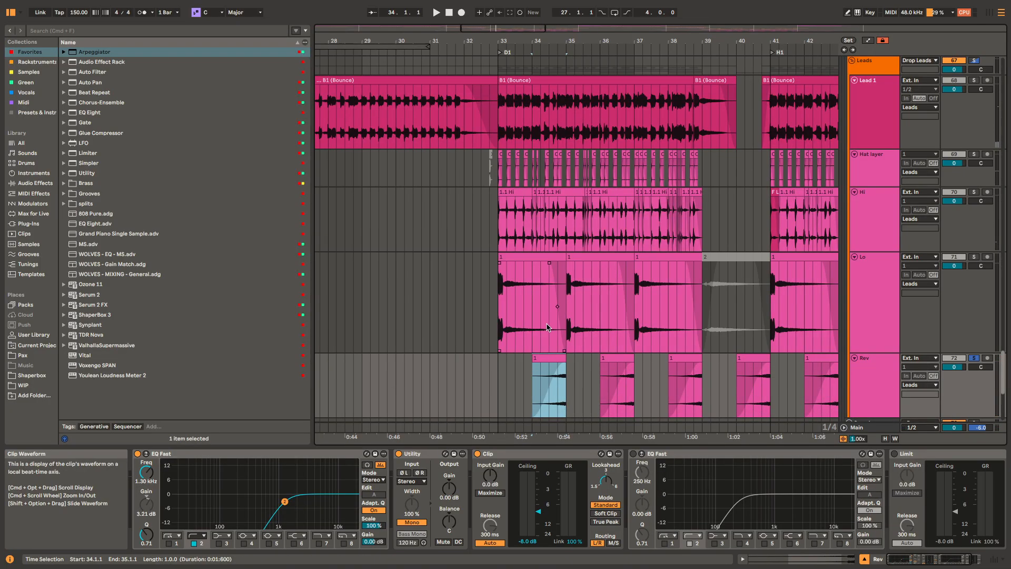
left_click(550, 378)
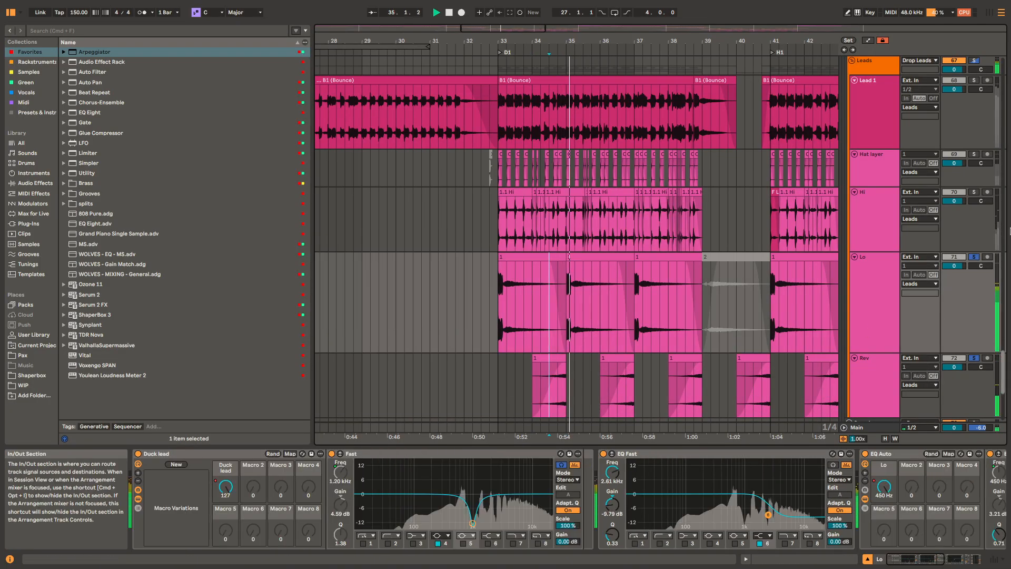
key("space")
Step: Find the second drop's lead clips and play Lead 1's B2 (Bounce) clip from 73.1.1
scroll(700, 356, "right", 6)
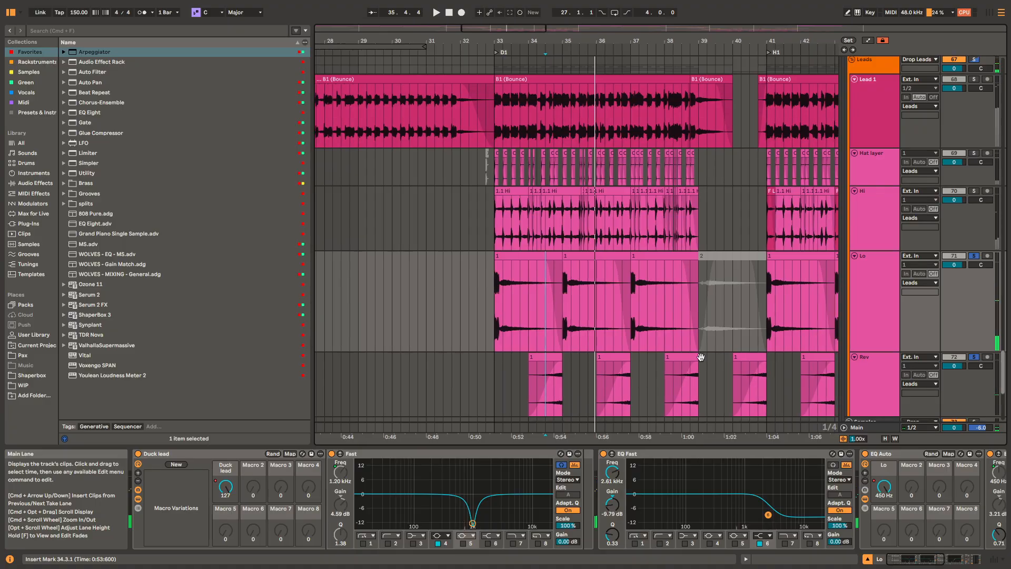
scroll(593, 350, "down", 1)
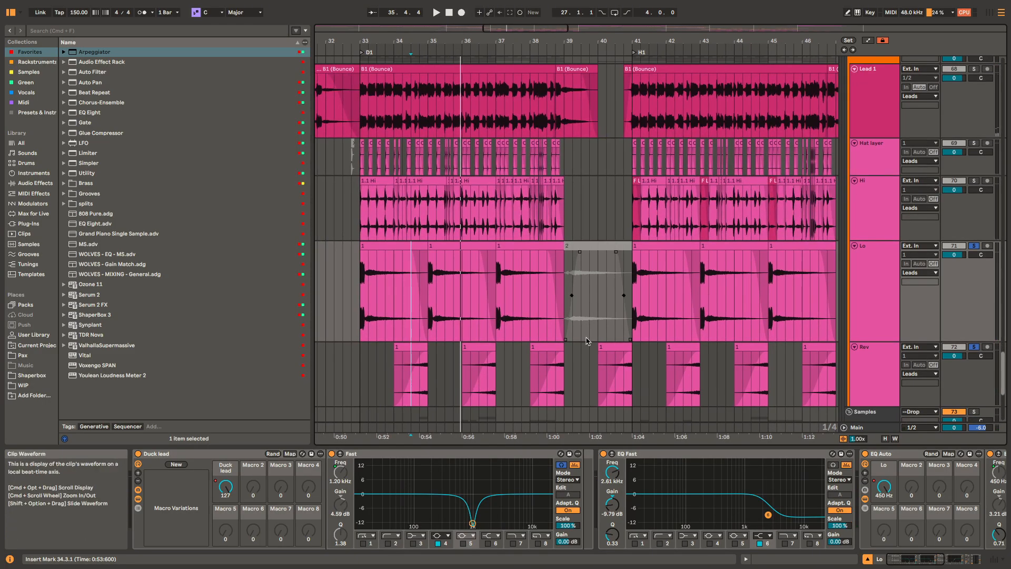
scroll(589, 341, "right", 4)
scroll(477, 320, "down", 5)
scroll(362, 301, "right", 15)
scroll(514, 255, "up", 4)
scroll(515, 252, "left", 2)
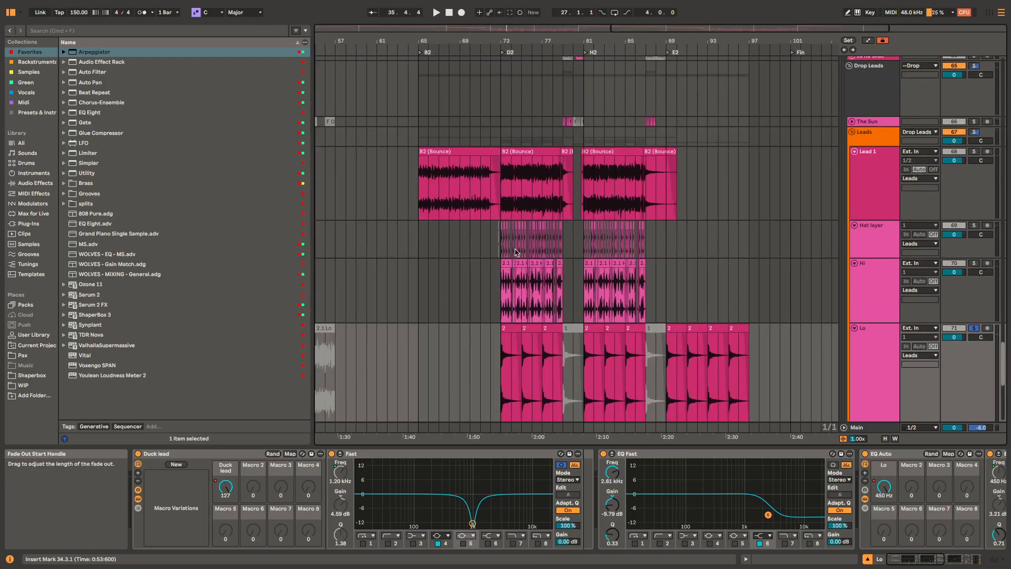
left_click(520, 188)
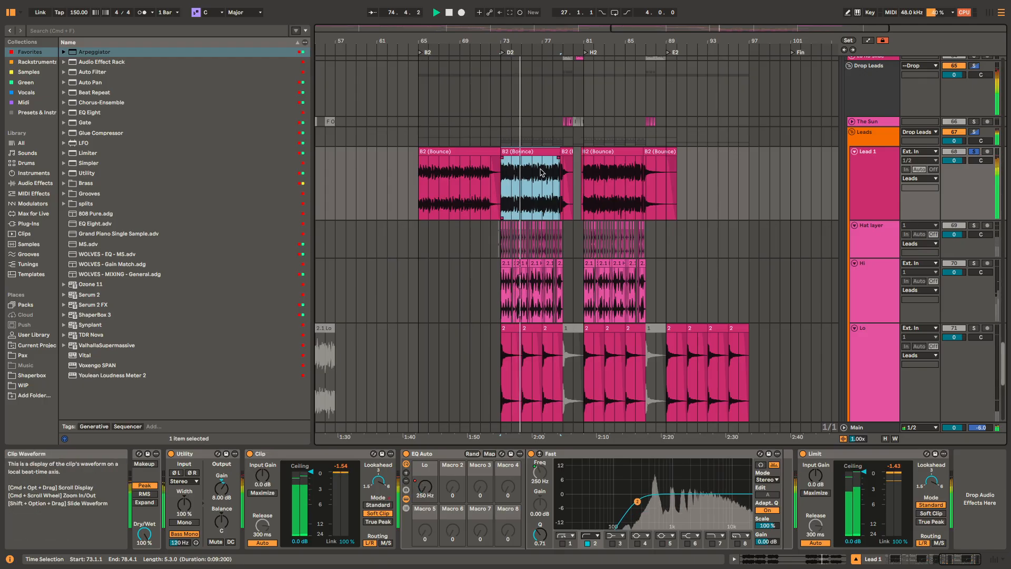
Step: Replay Lead 1's B2 (Bounce) clip from 73.1.1 at close range, watching its EQ Auto filter
key("space")
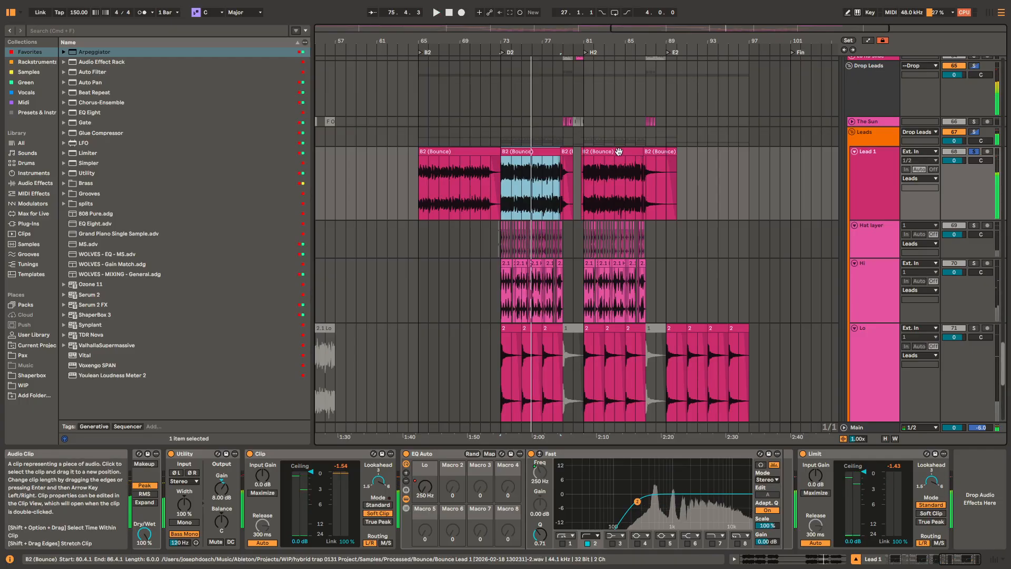
left_click(584, 169)
scroll(551, 162, "up", 1)
scroll(551, 162, "up", 3)
left_click(525, 154)
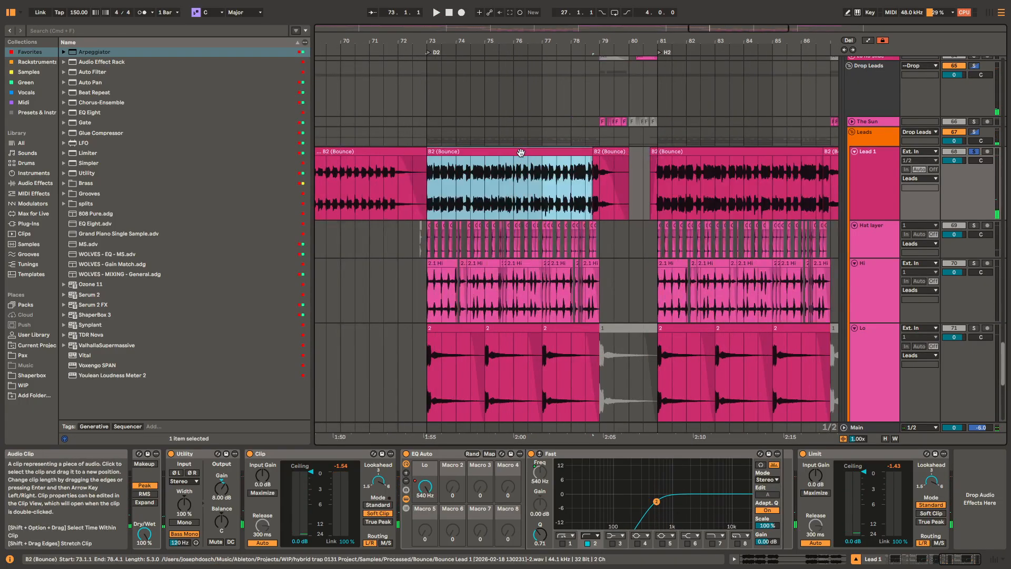
scroll(524, 158, "up", 4)
left_click_drag(456, 173, 491, 161)
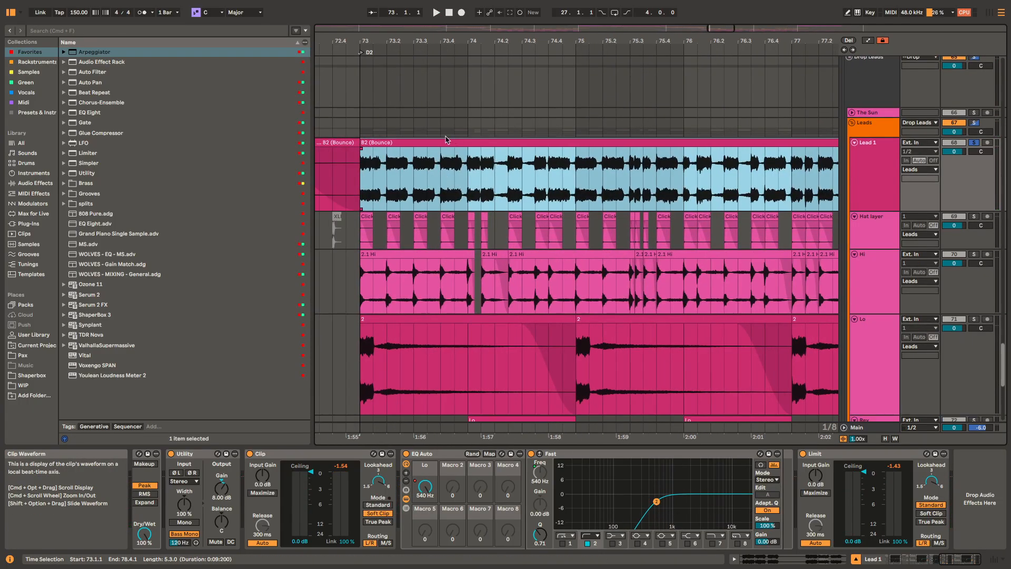
key("space")
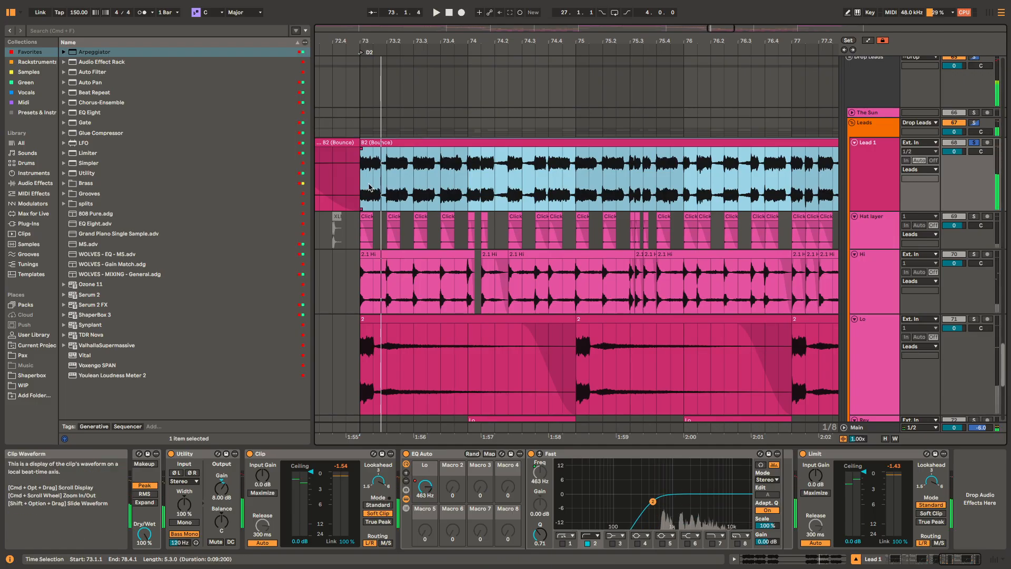
Step: Place the play position at 73.2.1 in Lead 1, and play the whole B2 (Bounce) clip again from its start
left_click(387, 161)
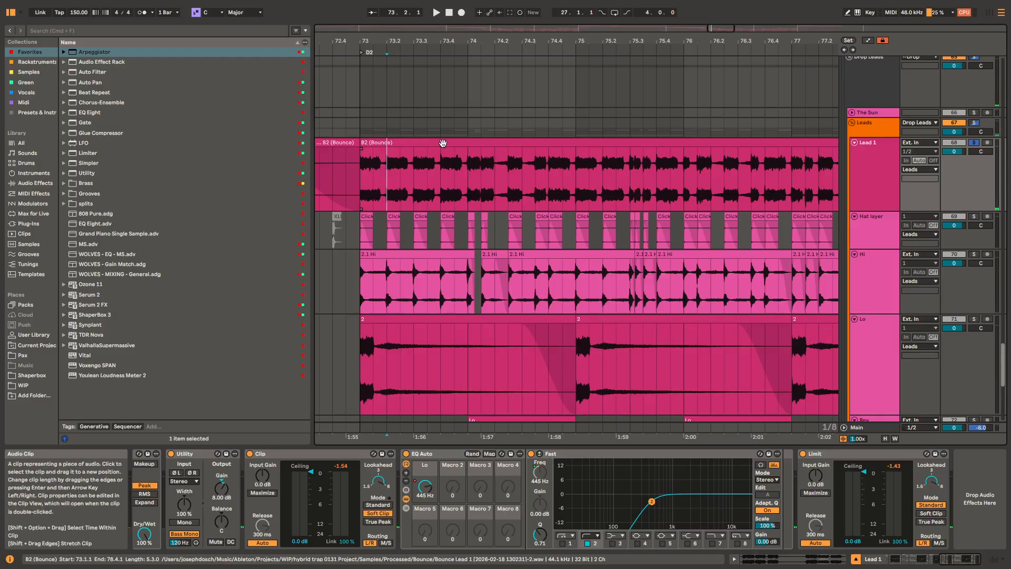
key("space")
left_click(409, 142)
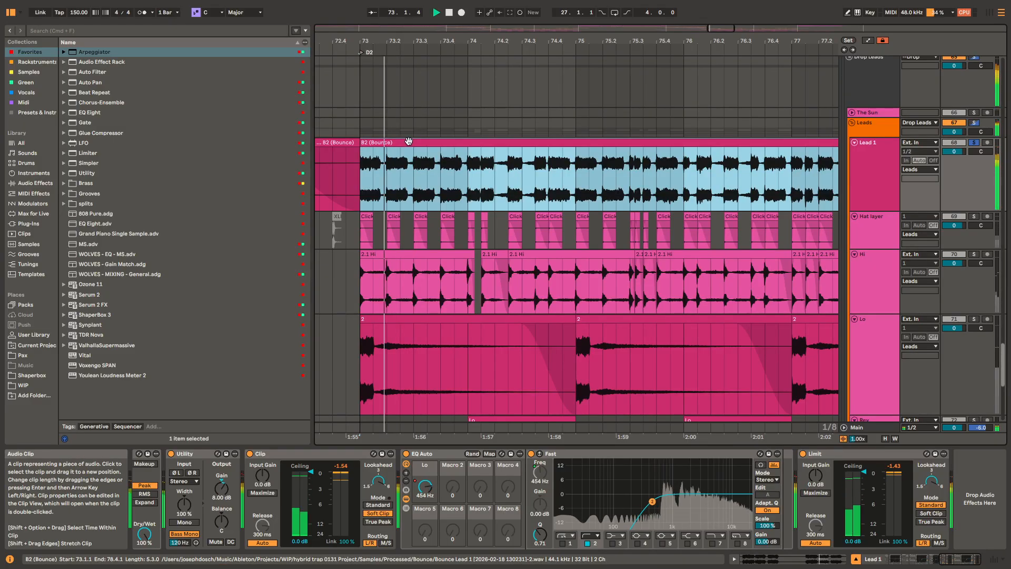
key("space")
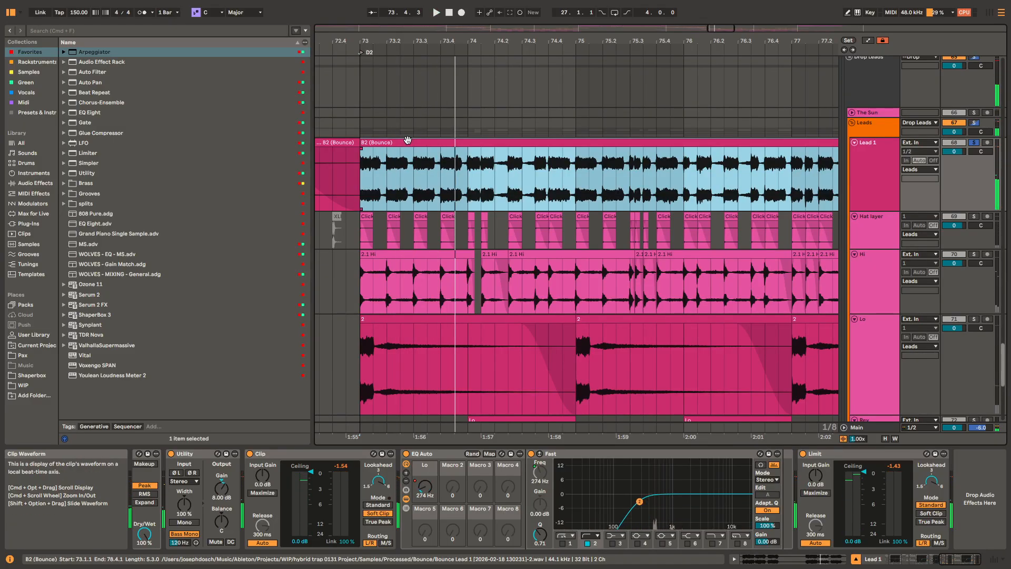
Step: Find Lead 1's B2 (Bounce) clip in the H2 section and play it from 81.1.1
key("z")
scroll(494, 194, "right", 5)
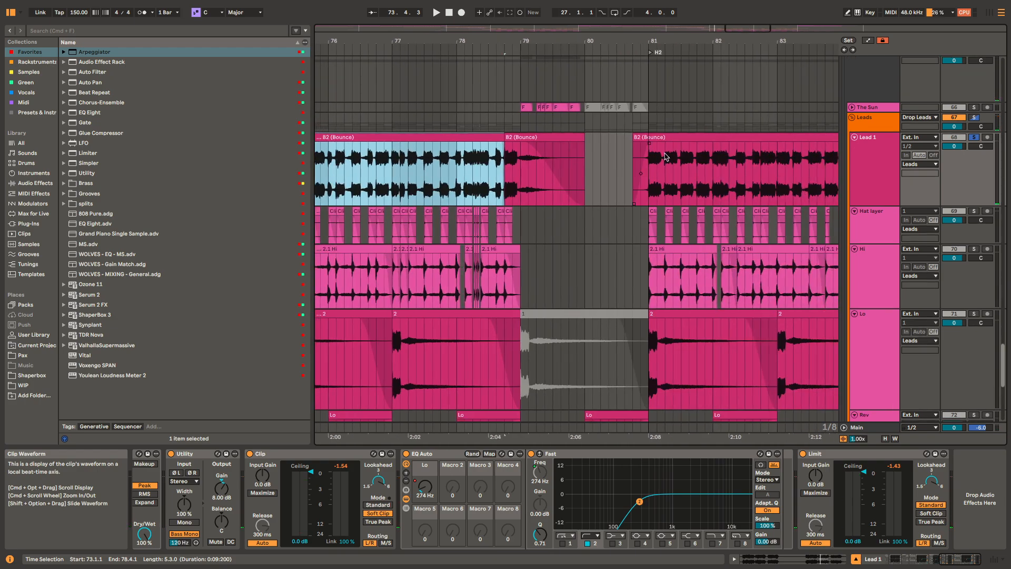
left_click(690, 146)
scroll(752, 158, "right", 3)
left_click(503, 178)
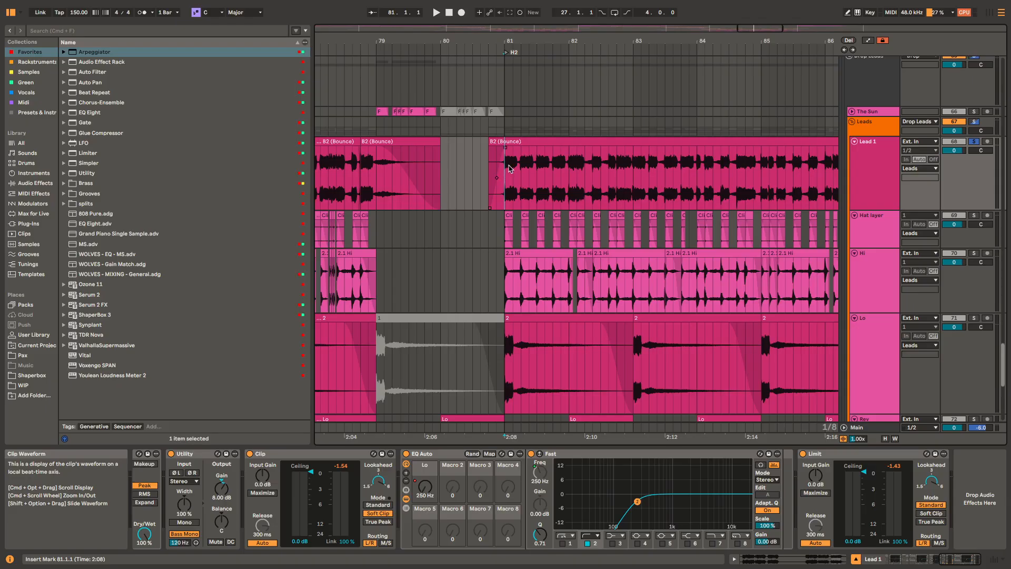
key("space")
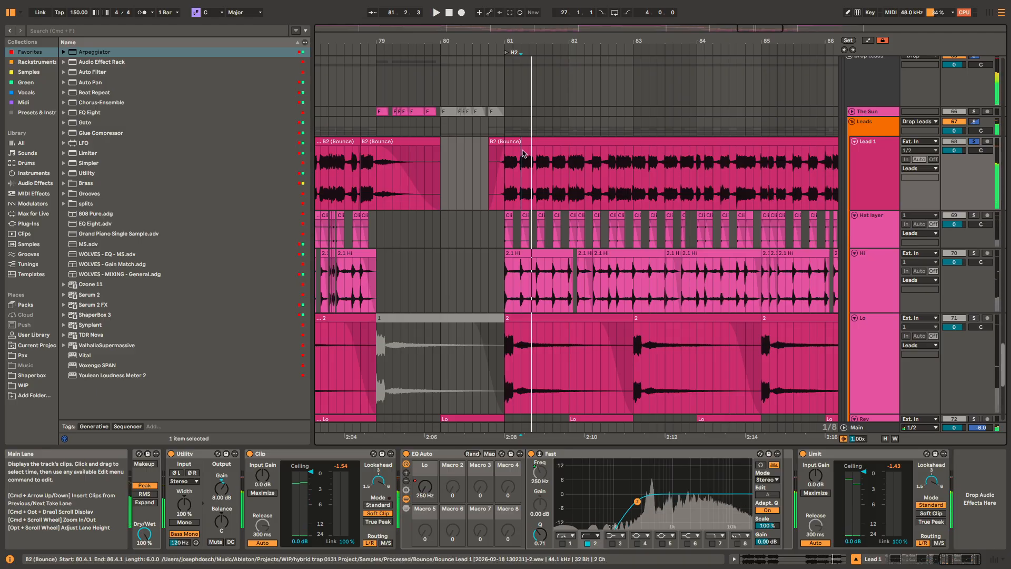
Step: Play Lead 1's H2 clip from 81.2.1 and from its start at 80.4.1
left_click(505, 171)
key("space")
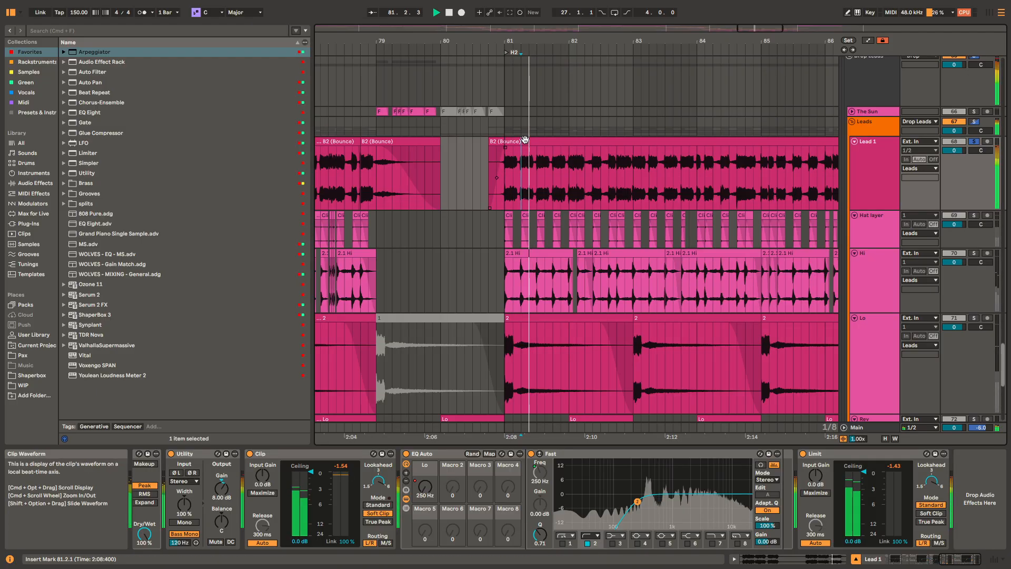
left_click(524, 140)
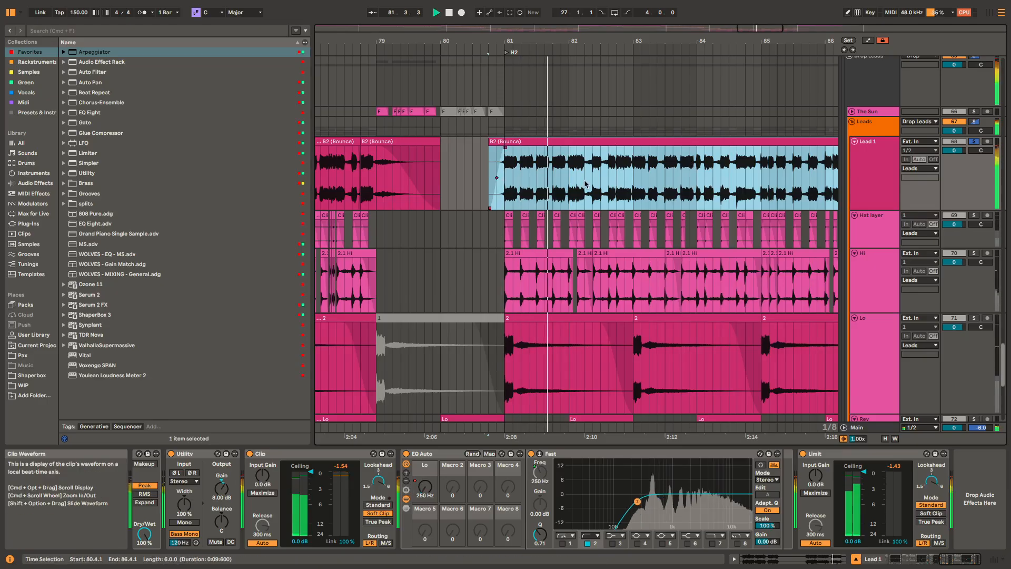
key("space")
Step: Compare Lead 1's EQ Auto state at the D2 clip start, 73.1.1, with the one at 81.1.1
scroll(341, 154, "left", 10)
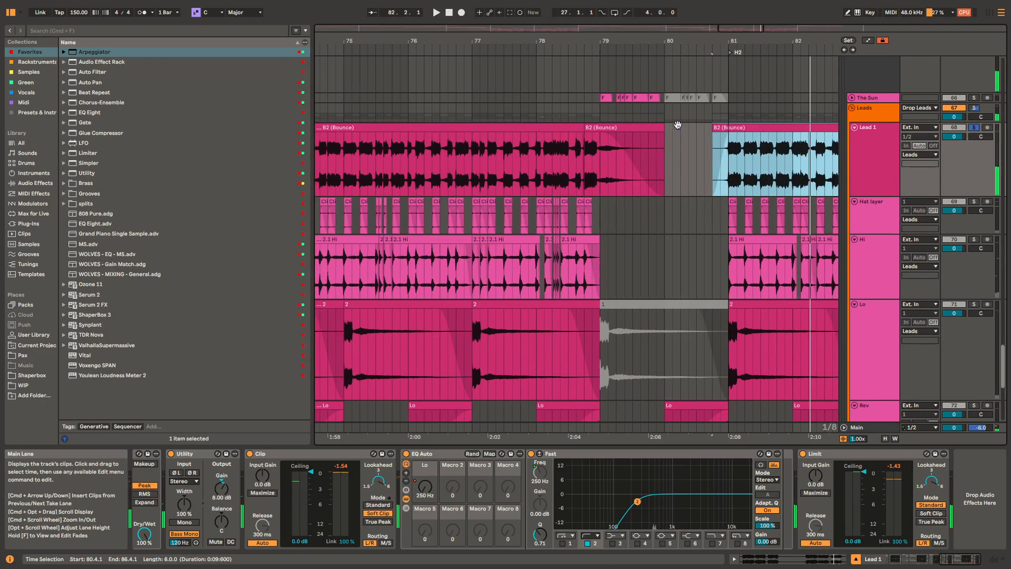
left_click(505, 127)
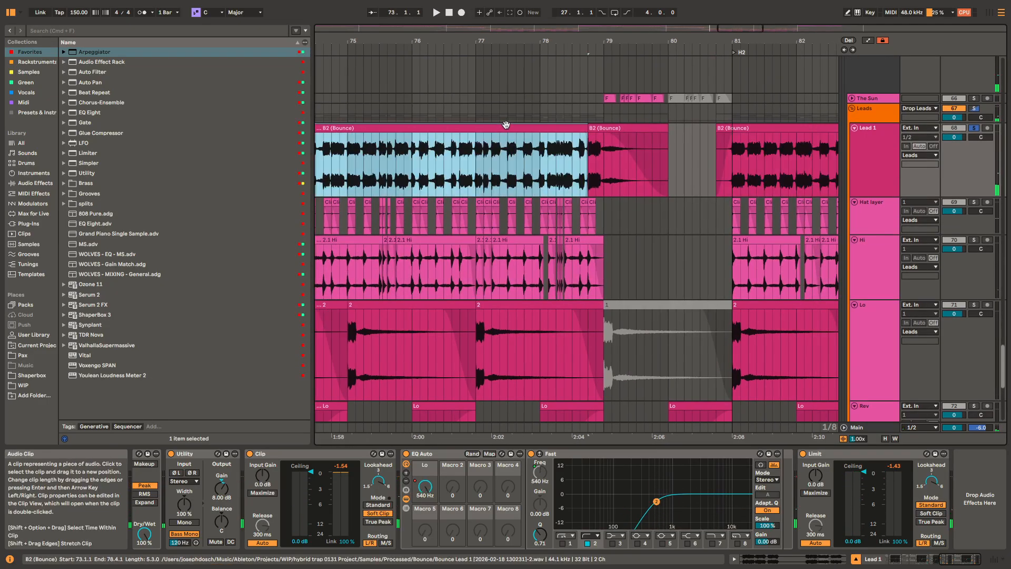
left_click(733, 162)
left_click_drag(764, 157, 632, 125)
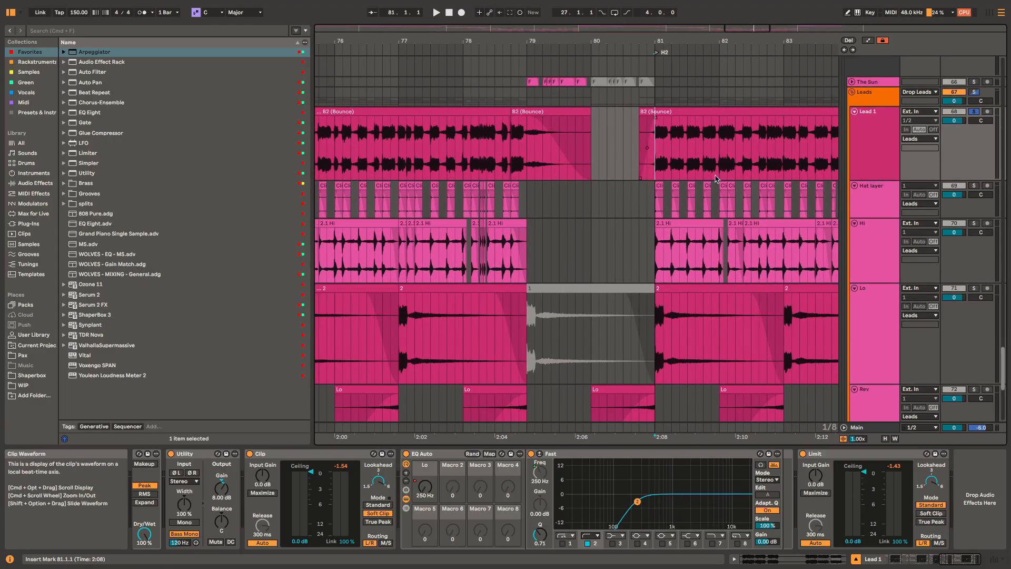
scroll(720, 195, "down", 5)
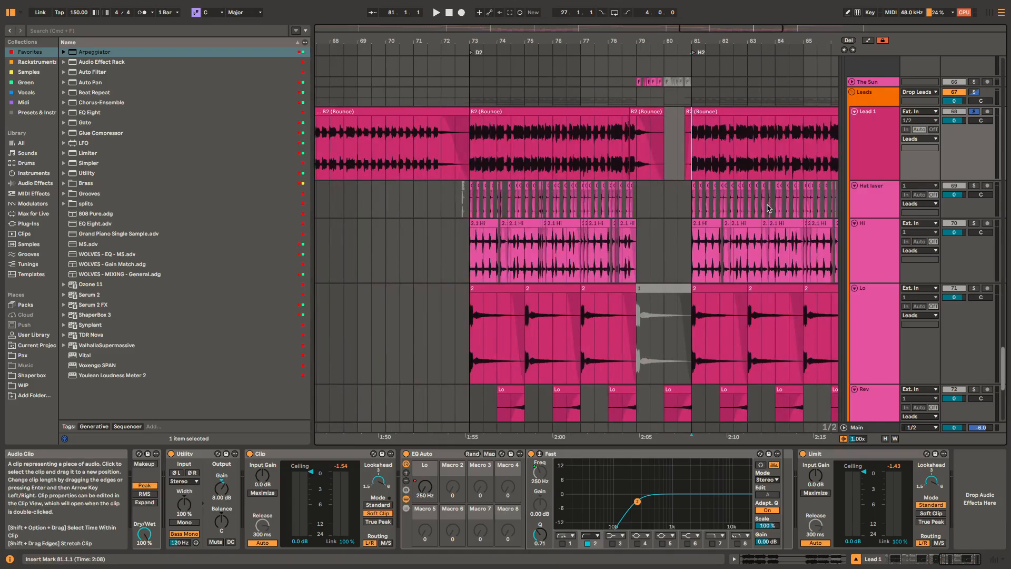
Step: Solo the Hat layer track and play its Click clips from 81.1.1
left_click(693, 204)
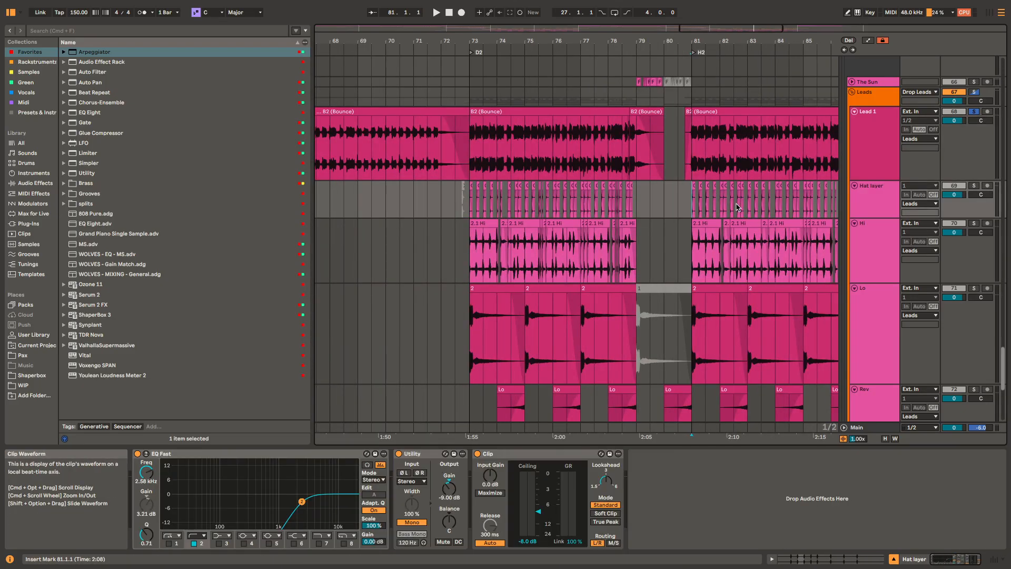
key("space")
scroll(727, 216, "up", 5)
scroll(727, 216, "up", 5)
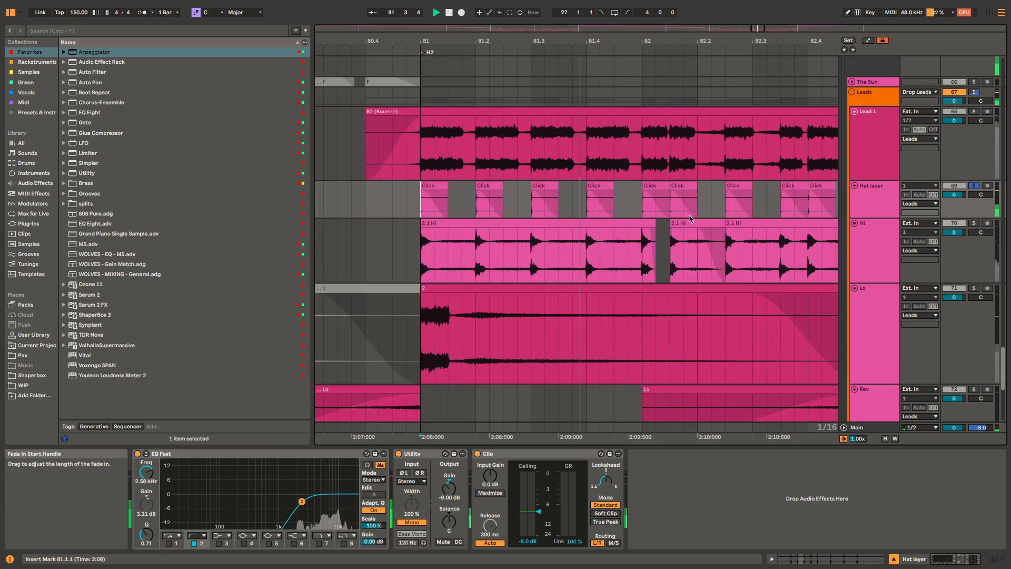
scroll(510, 227, "down", 4)
key("space")
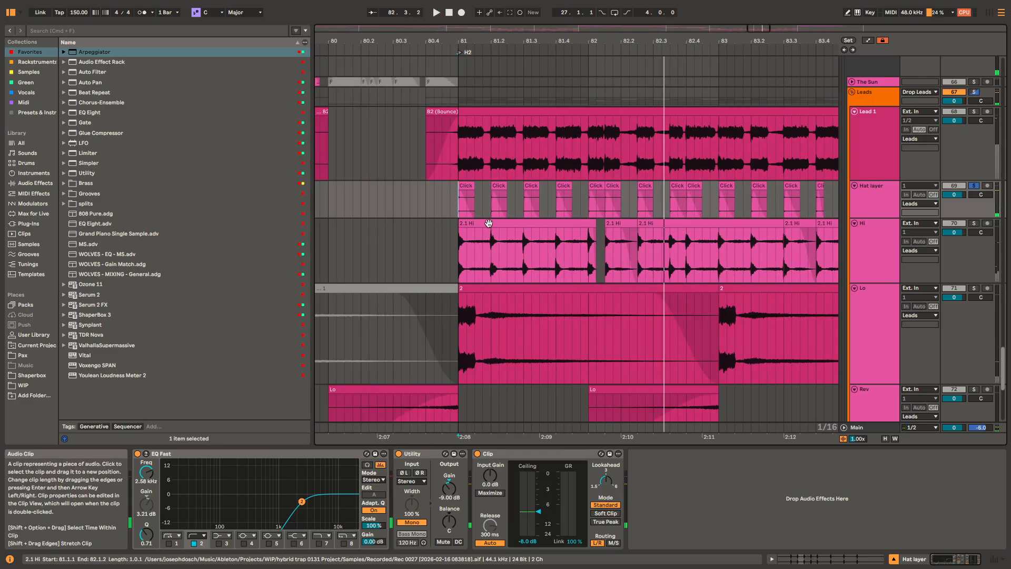
Step: Solo the Hi track and play its 2.1 Hi clip from 81.1.1, watching the EQs
left_click(489, 222)
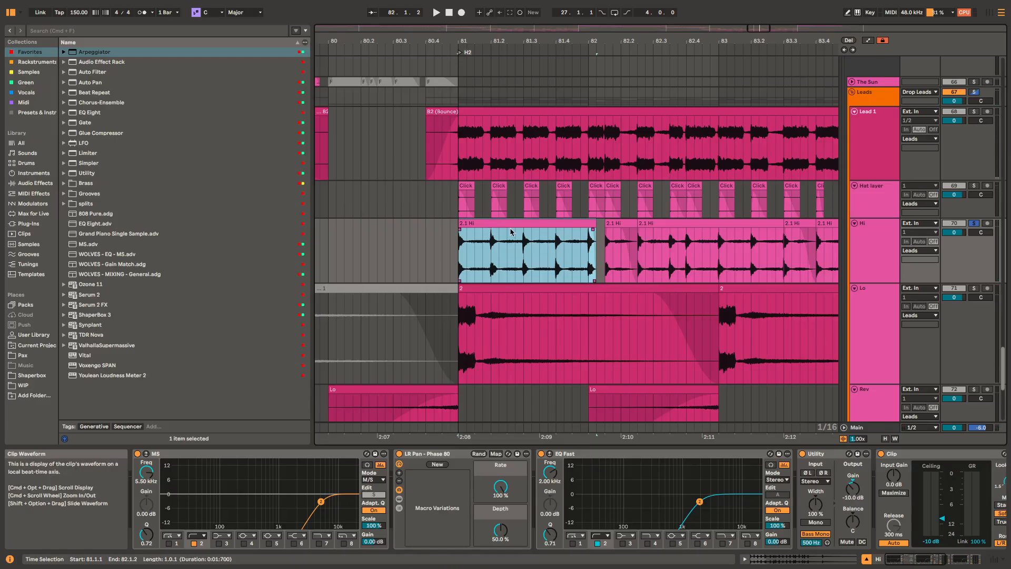
key("space")
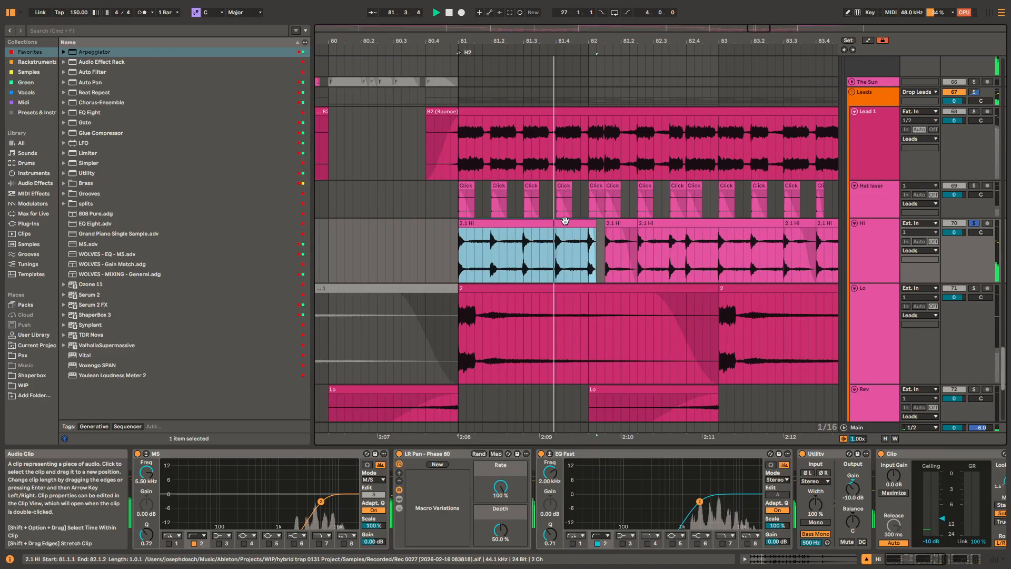
key("space")
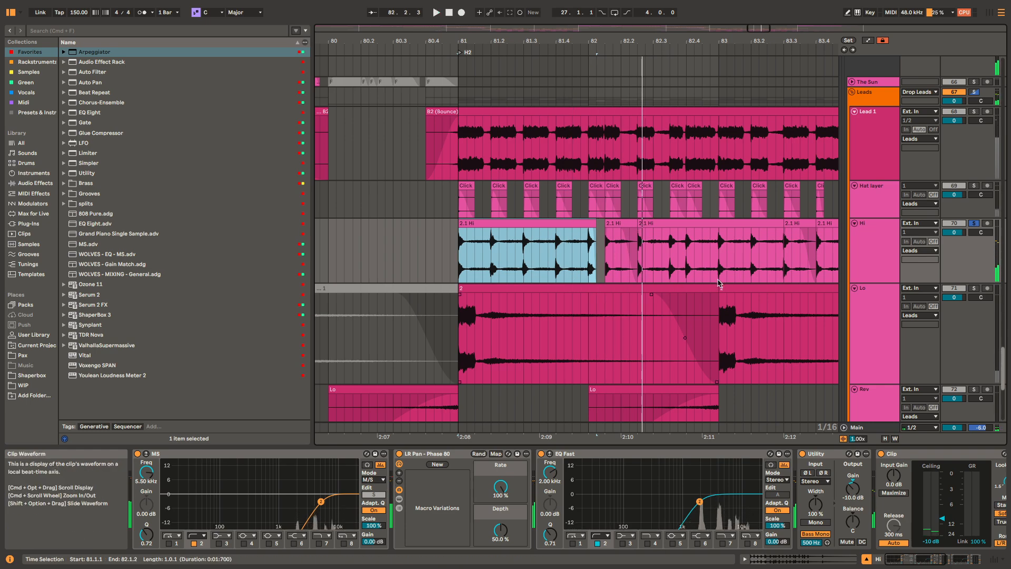
Step: Solo Lo to play its clip from 81.1.1, and audition it with Rev, selecting 82.3.1 to 82.3.3 across both tracks
left_click(677, 289)
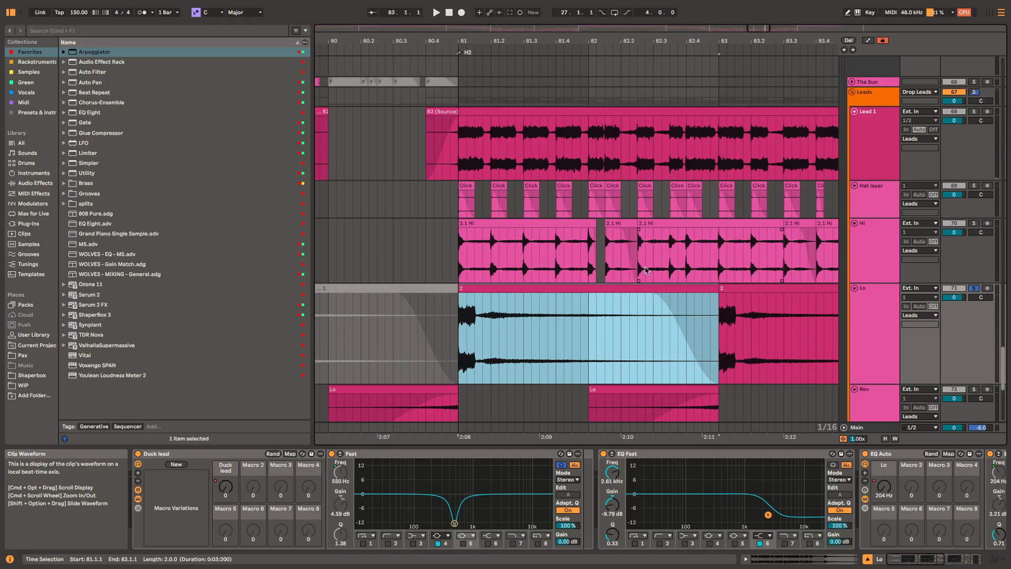
key("space")
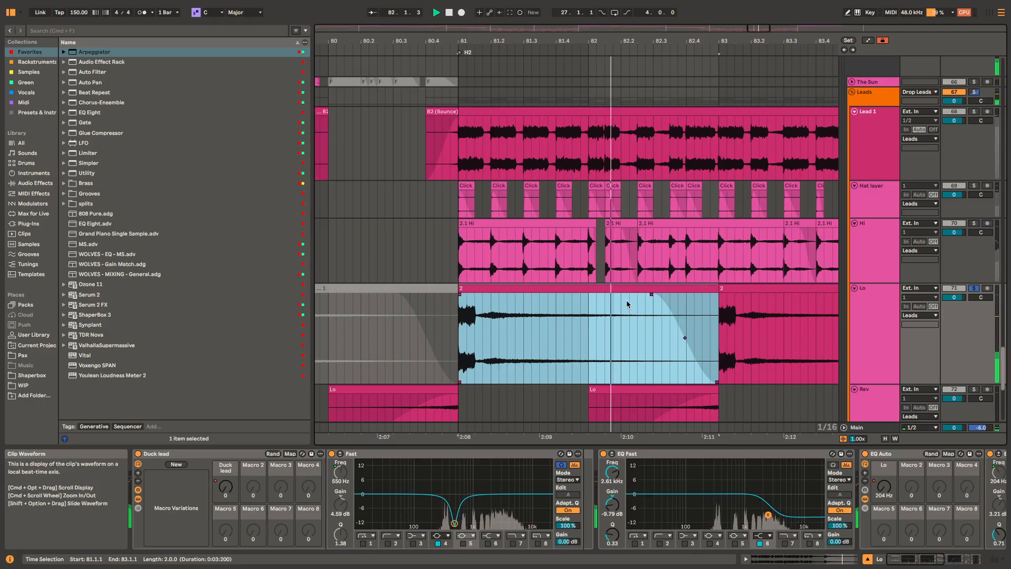
scroll(631, 291, "down", 3)
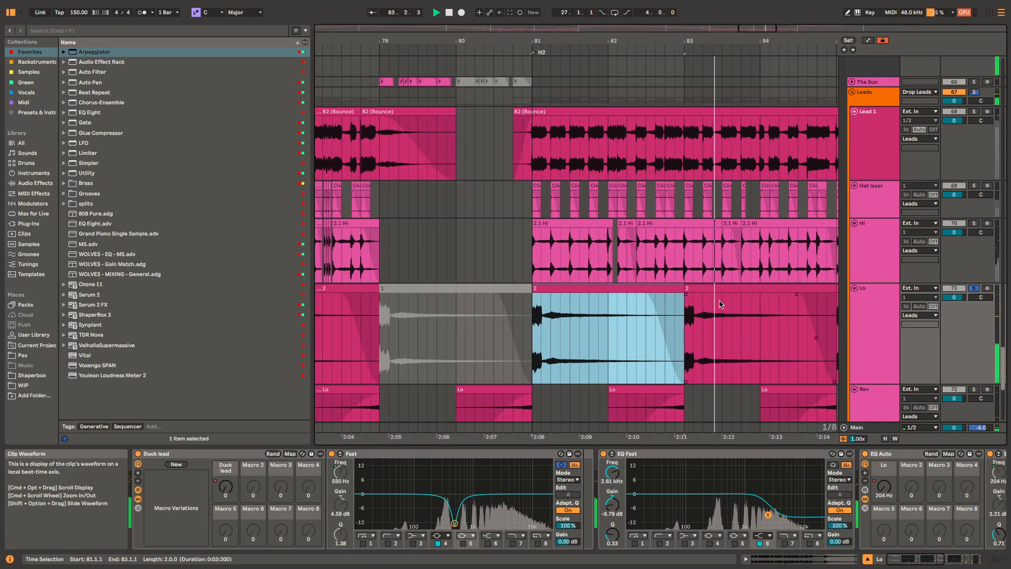
scroll(688, 281, "down", 2)
left_click_drag(638, 284, 645, 365)
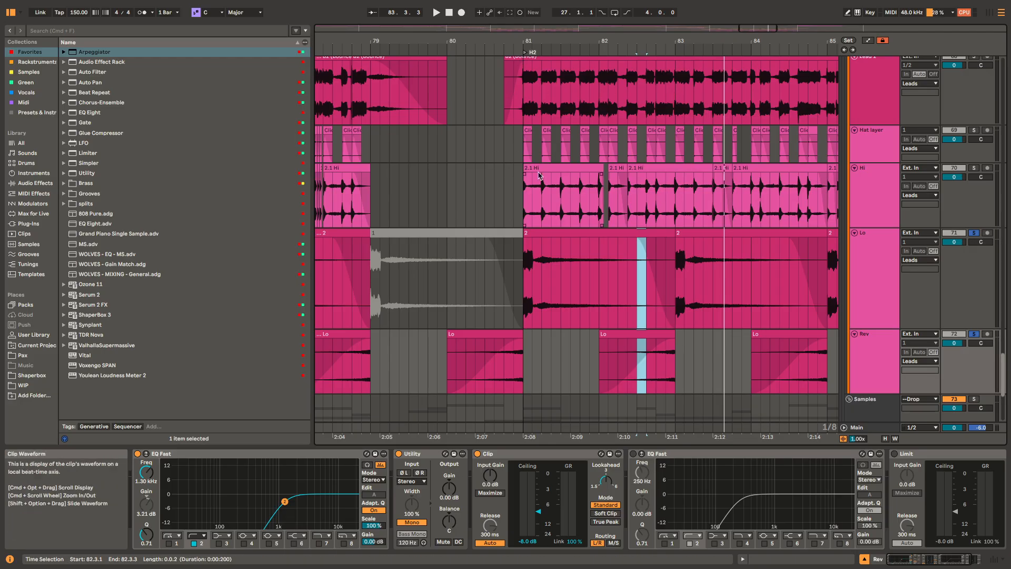
Step: Select 80.4.3 to 81.1.1 across Hat layer and Hi, and replay the soloed 2.1 Hi clip from 81.1.1
left_click(525, 153)
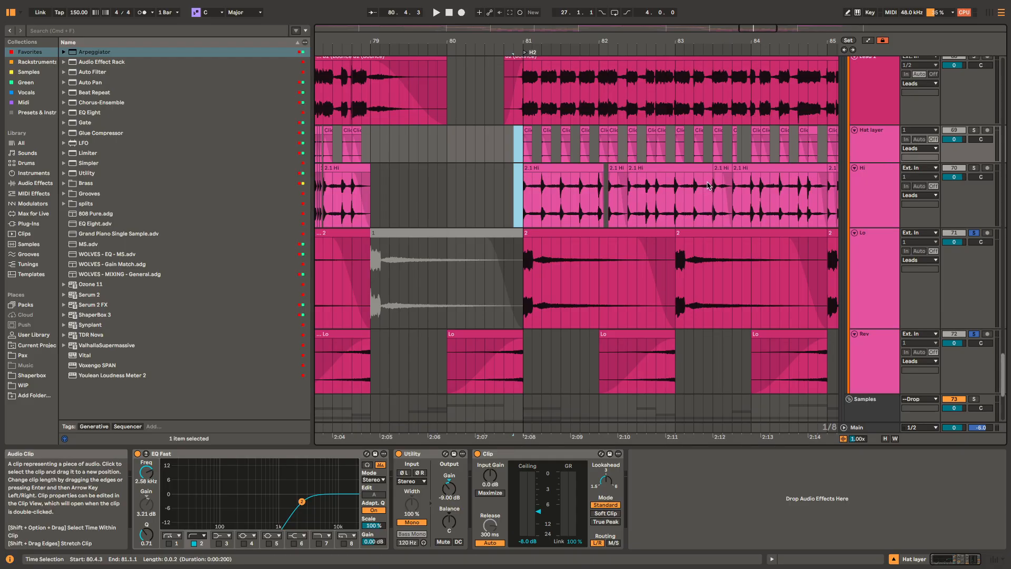
left_click(564, 168)
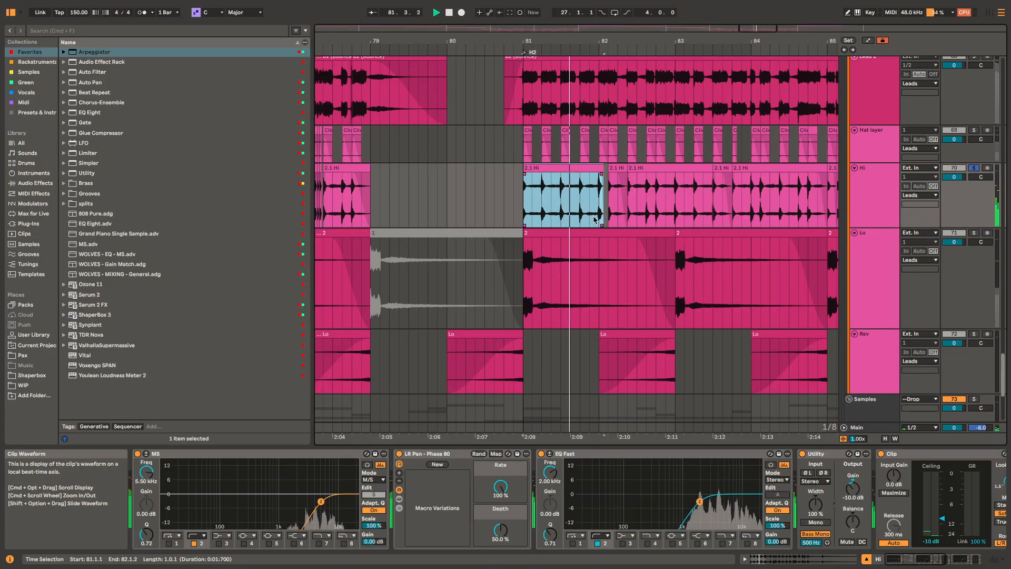
key("space")
Step: Replay the soloed Lo clip from 81.1.1, watching its Duck lead rack and EQs
left_click(589, 231)
key("space")
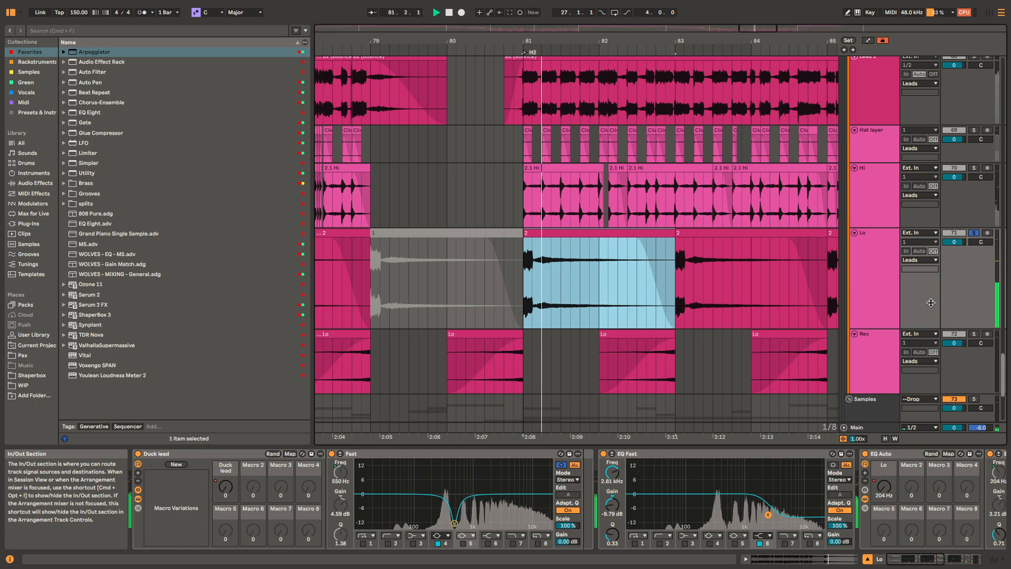
key("minus")
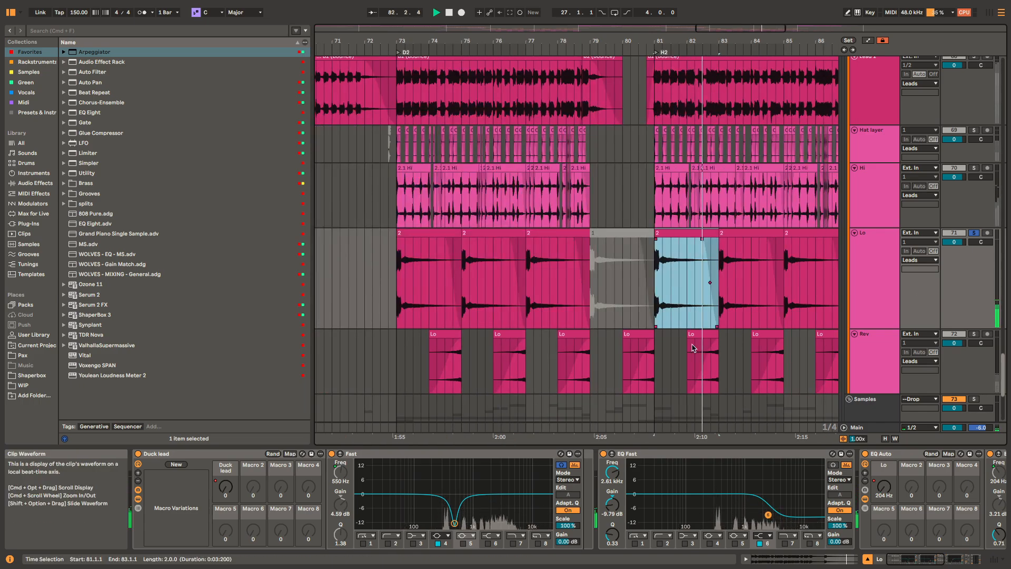
scroll(696, 349, "down", 5)
key("space")
Step: Return to the first drop, solo the Leads group and play all its layers together from 33.1.1
left_click_drag(549, 252, 740, 124)
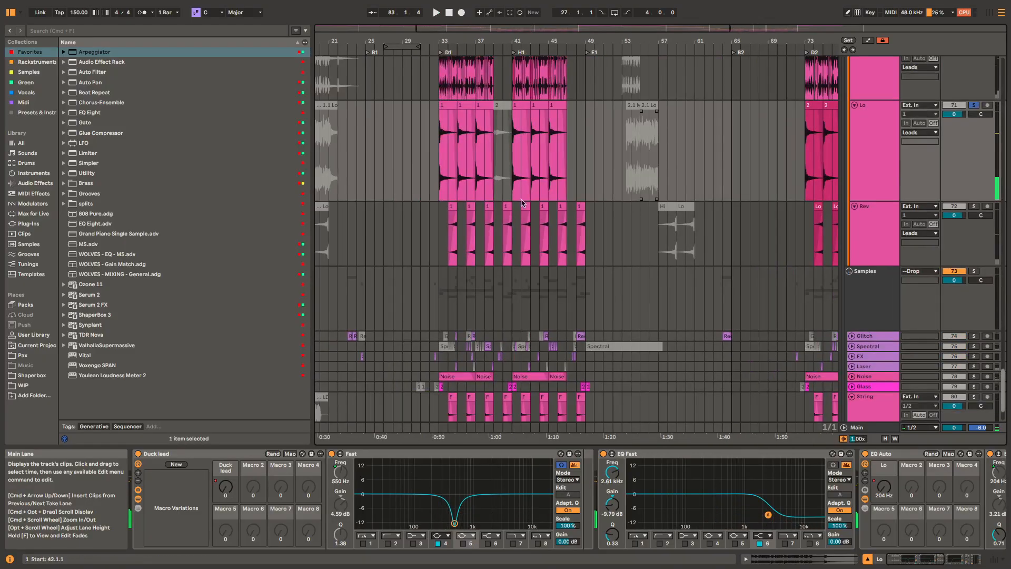
left_click_drag(528, 190, 628, 382)
left_click(540, 108)
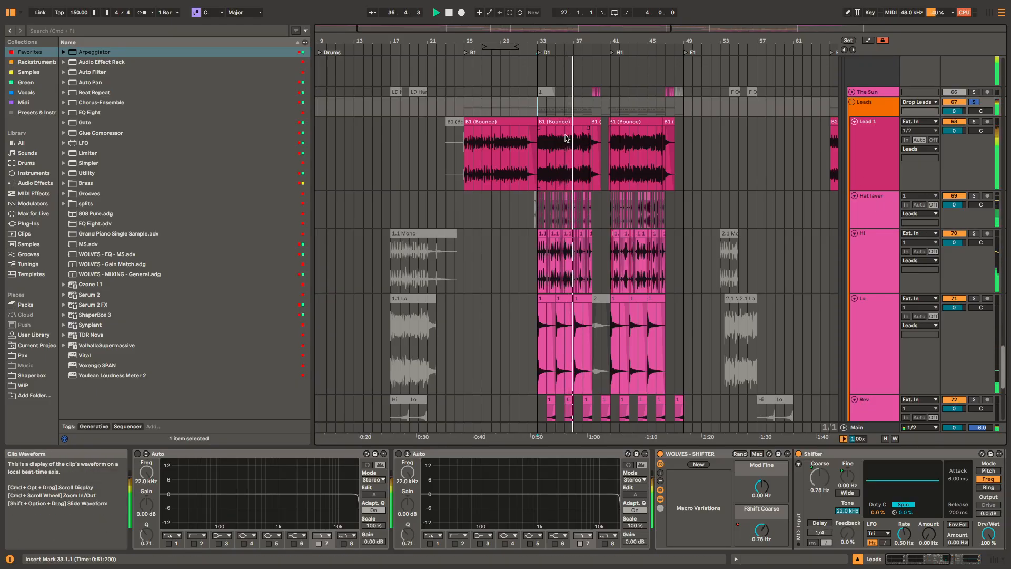
key("space")
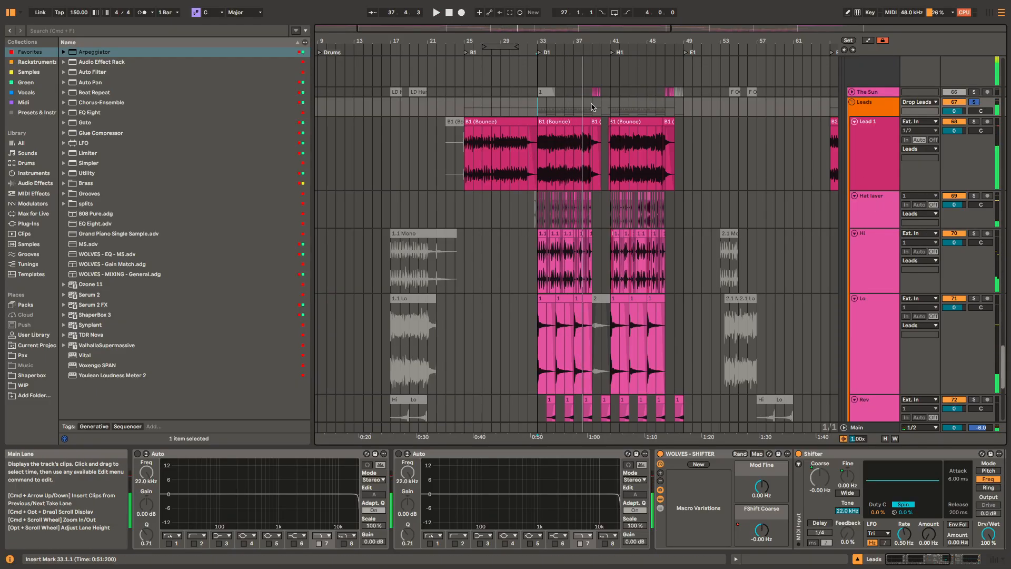
Step: Unfold and solo The Sun track, and play its short clips from 39.1.1
scroll(588, 104, "up", 5)
scroll(631, 94, "up", 5)
left_click(636, 111)
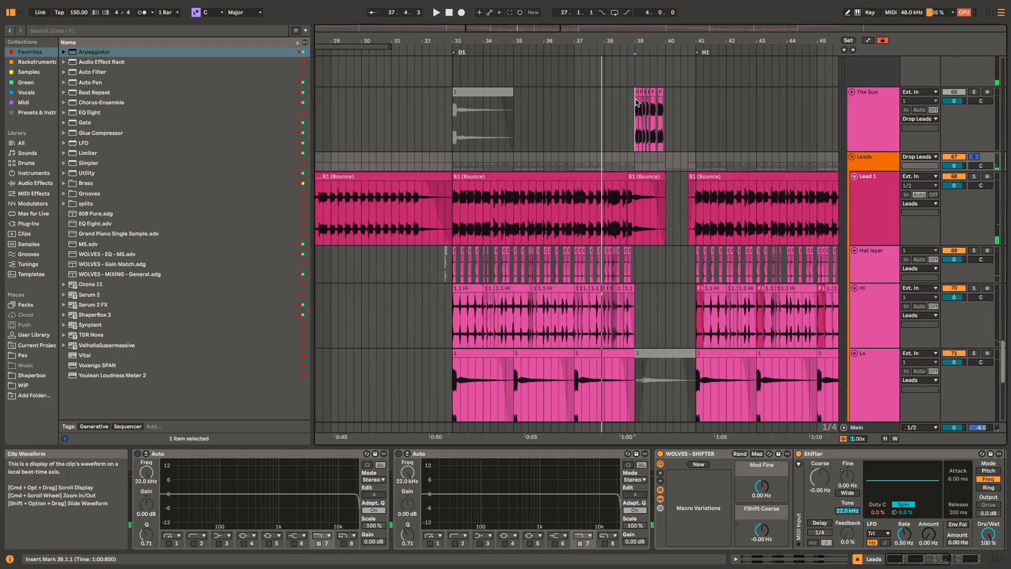
key("space")
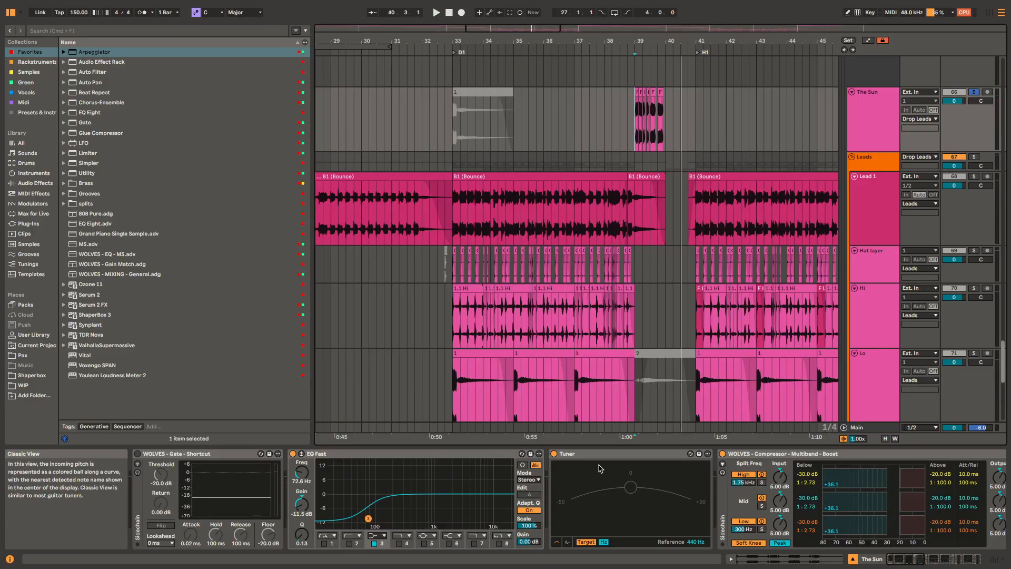
Step: Replay The Sun's soloed clips while examining its effect chain from the Tuner through to the final limiter
scroll(634, 464, "right", 5)
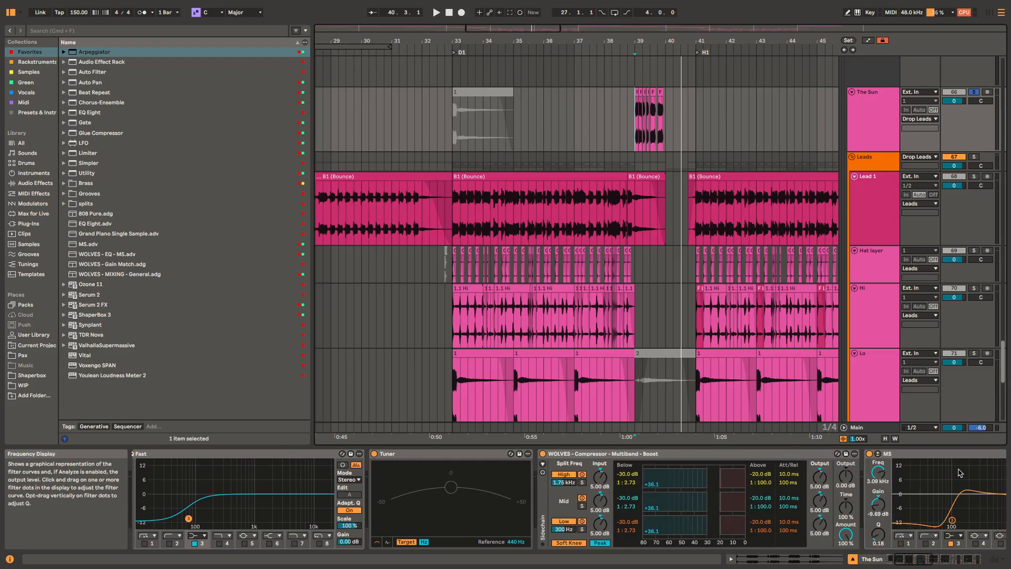
key("space")
scroll(914, 472, "right", 15)
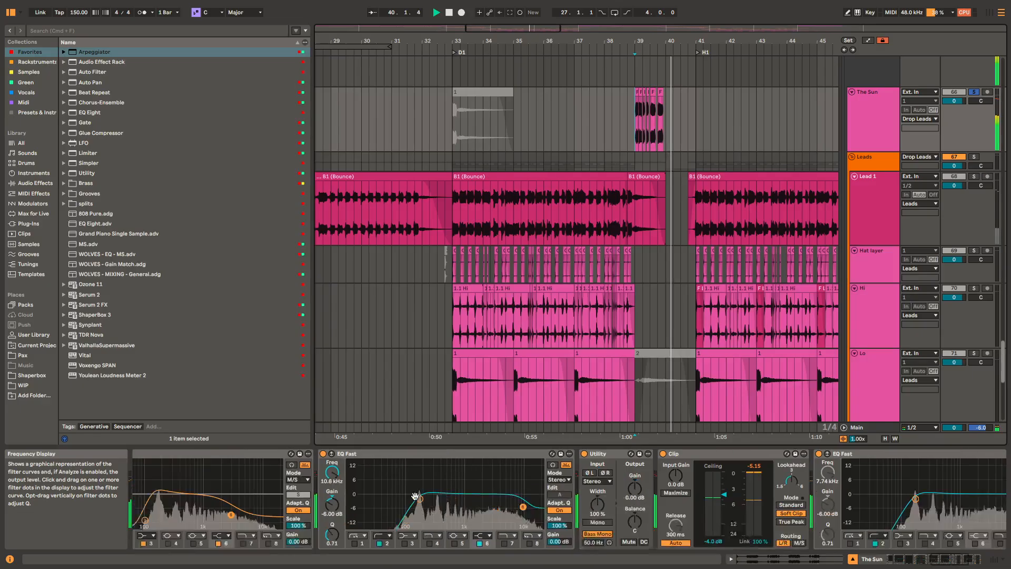
scroll(415, 496, "right", 10)
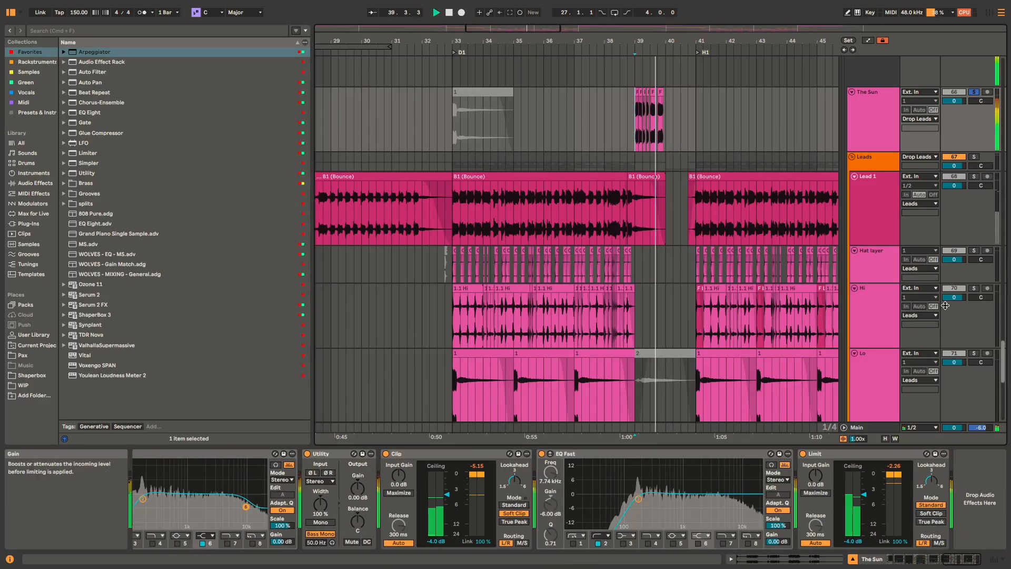
key("space")
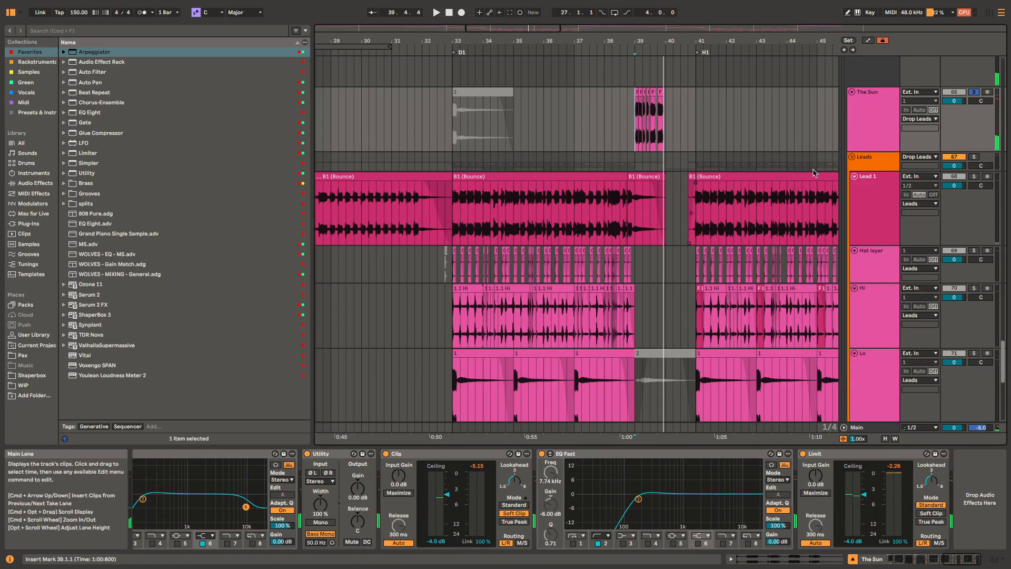
Step: Fold the Leads group, solo the Samples group, and play its layers around the Sword clip leading into 33.1.1
double_click(761, 165)
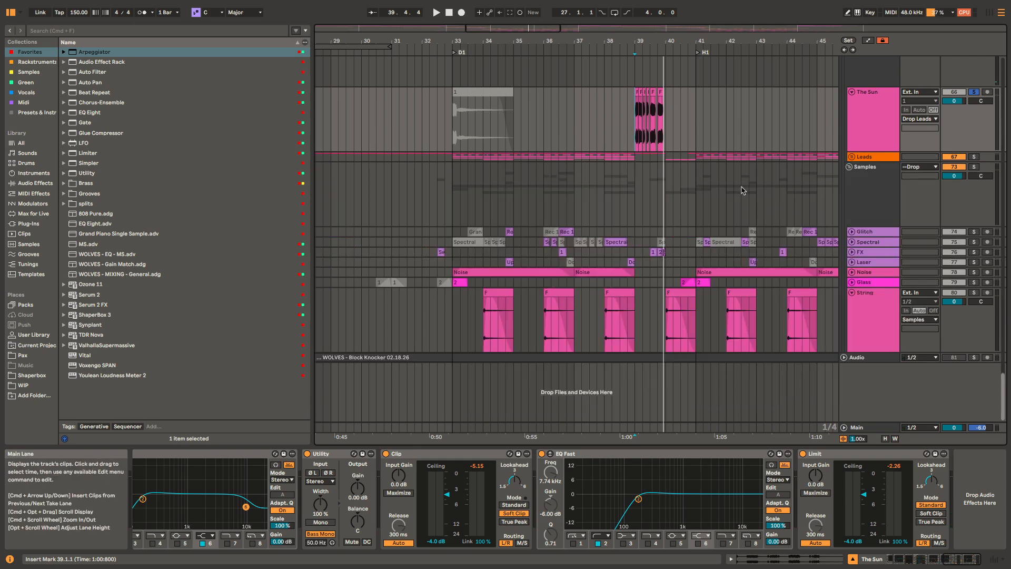
left_click(452, 191)
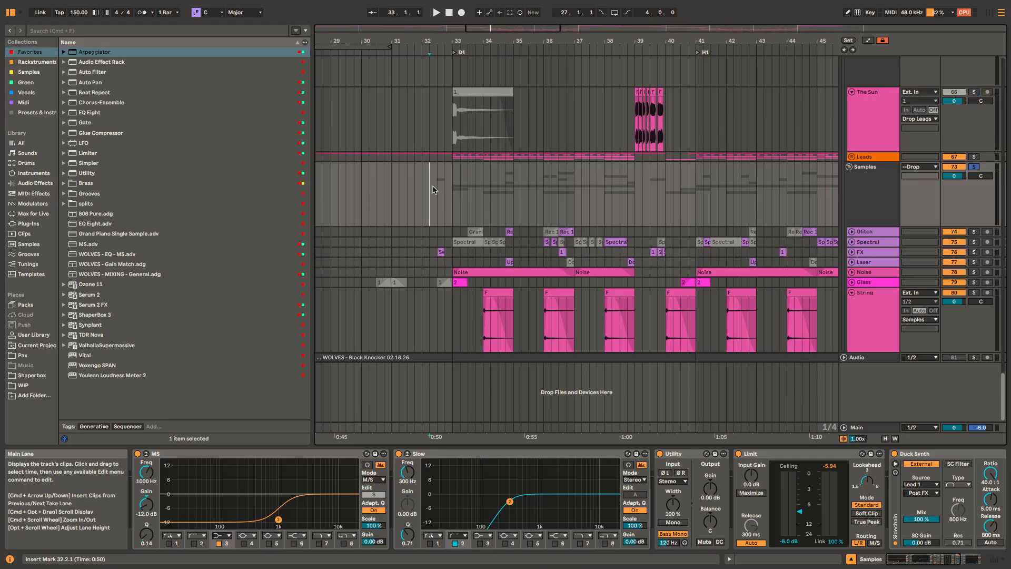
scroll(437, 251, "up", 5)
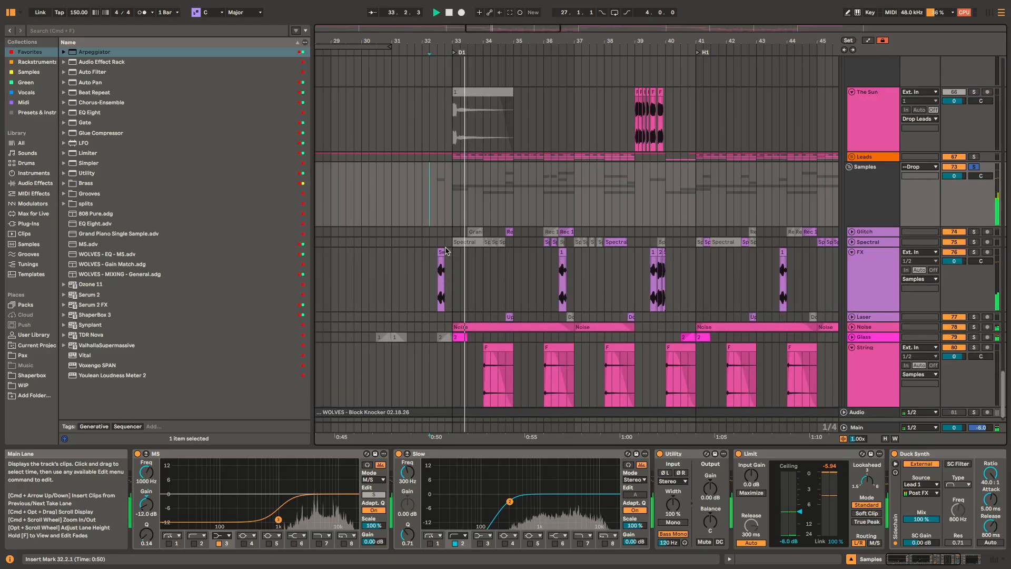
scroll(437, 246, "up", 5)
left_click(437, 251)
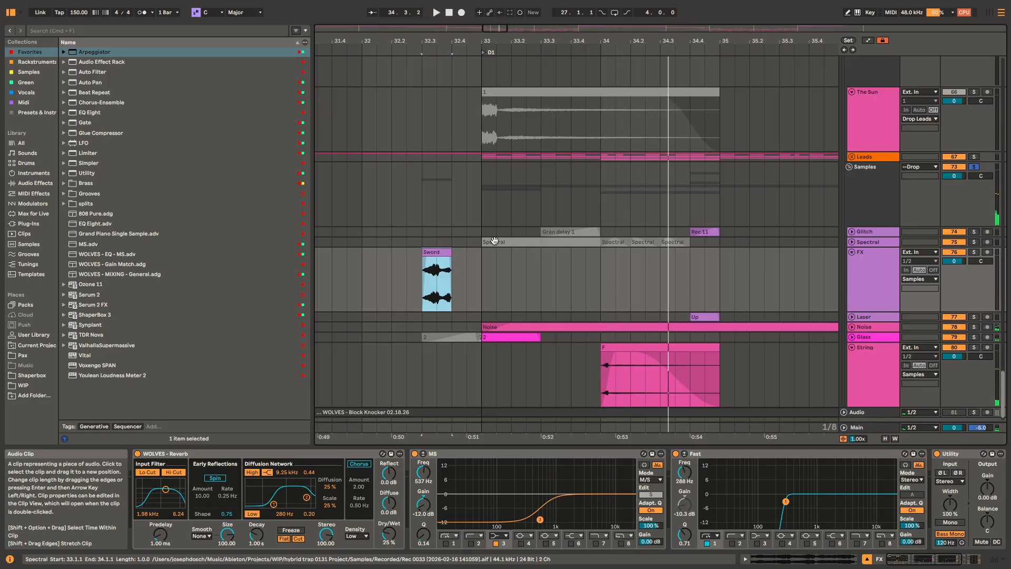
left_click(482, 207)
key("space")
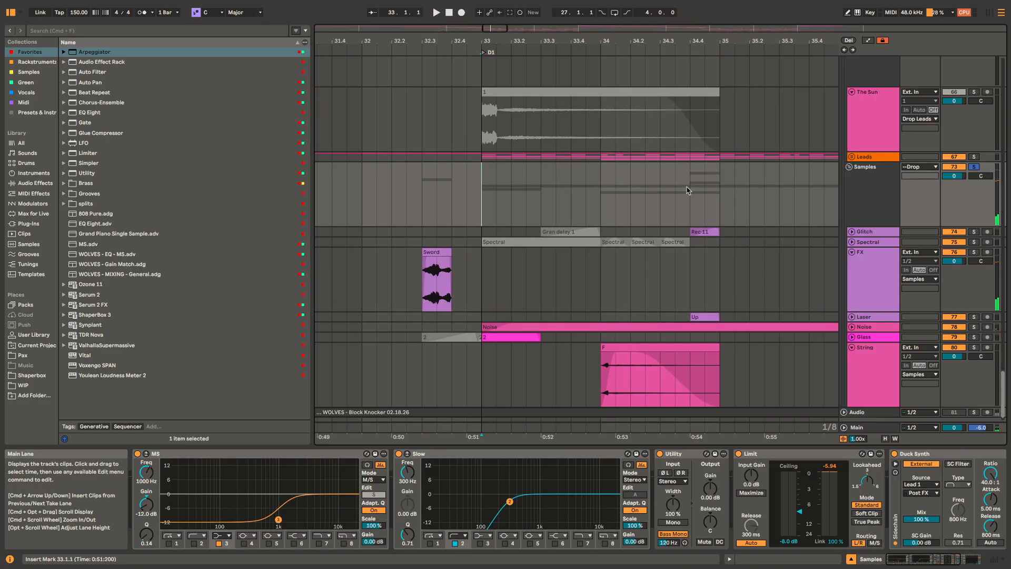
Step: Unfold the Glass track and play its clip from 33.1.1 within the soloed Samples group
scroll(516, 336, "up", 5)
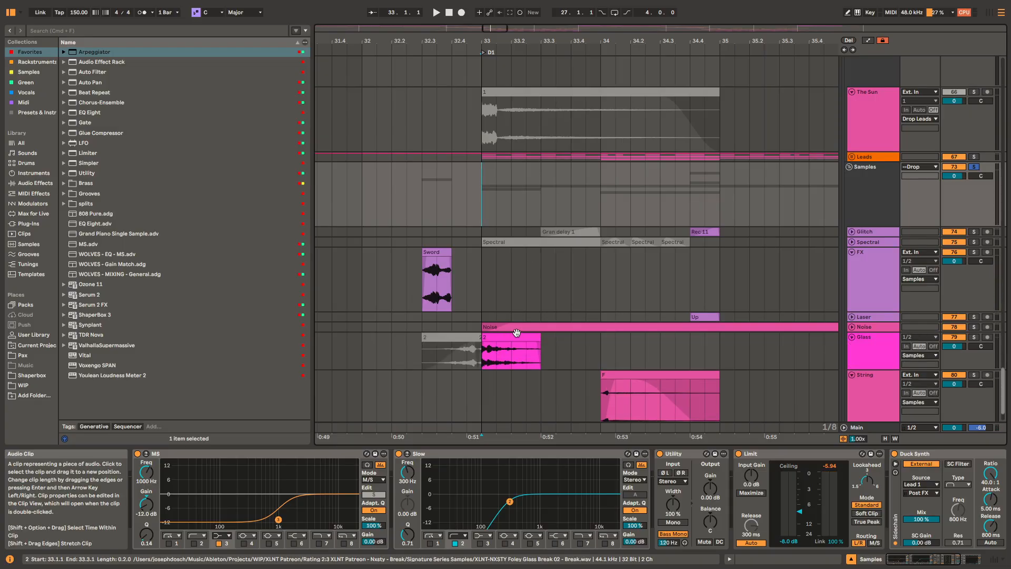
left_click(517, 336)
key("space")
scroll(565, 316, "down", 3)
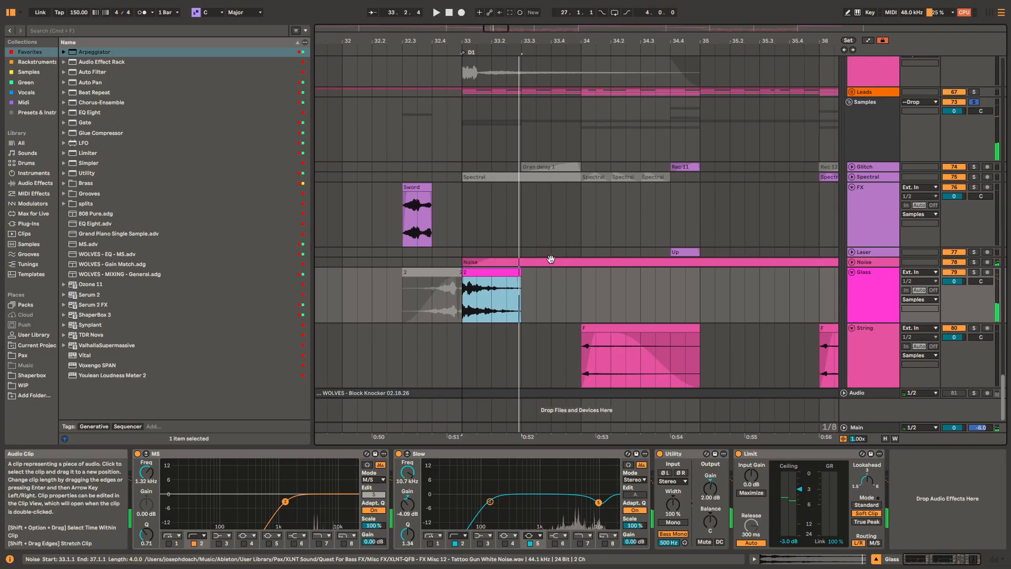
Step: Unfold and solo the Noise track, play its clip from 33.1.1, and examine its sidechained Gate
left_click(550, 259)
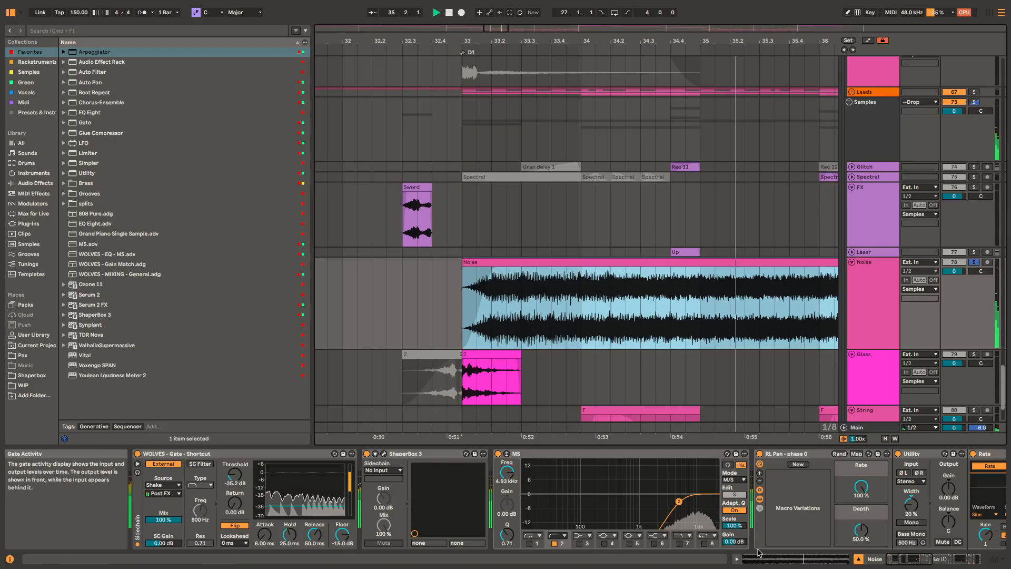
left_click(245, 454)
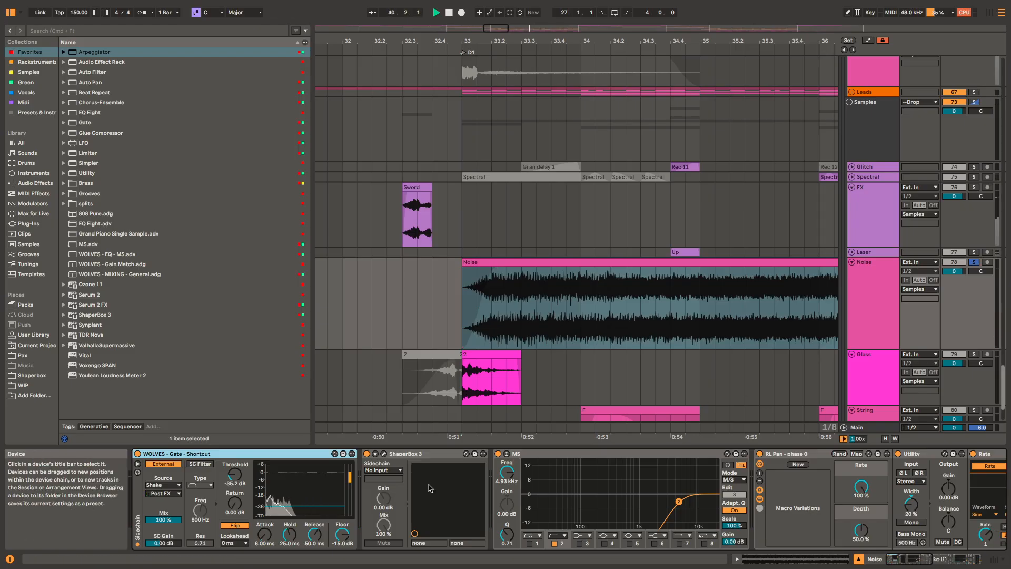
key("space")
Step: Open the Noise track's ShaperBox 3, compare its Volume and Filter curves during playback, and close the plug-in window
left_click(385, 456)
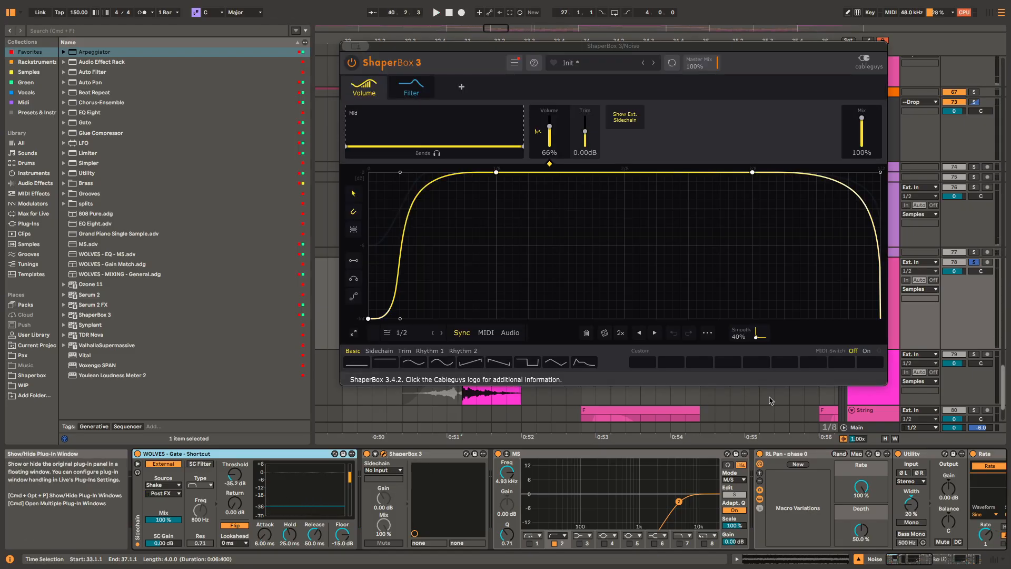
key("space")
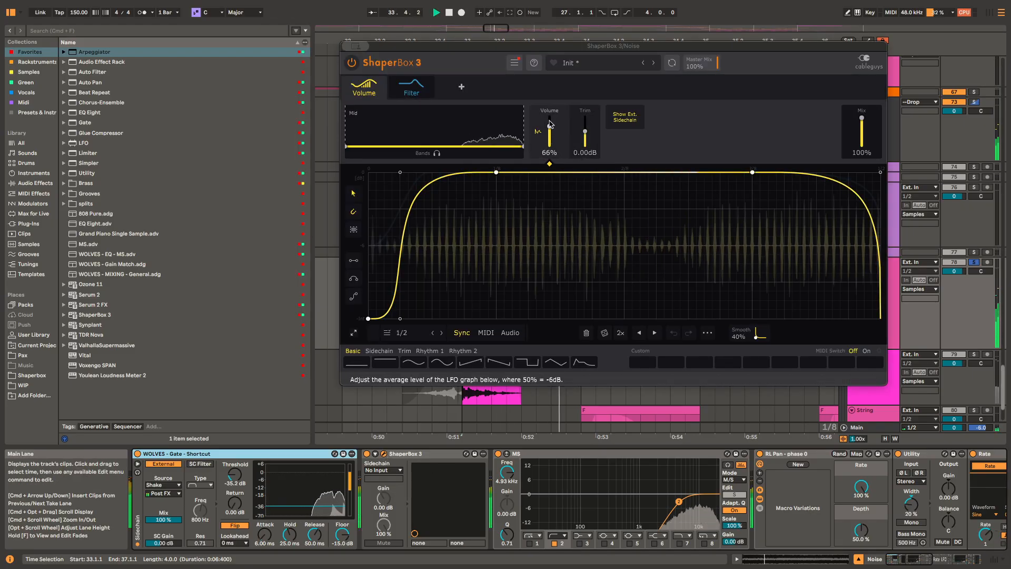
left_click(410, 95)
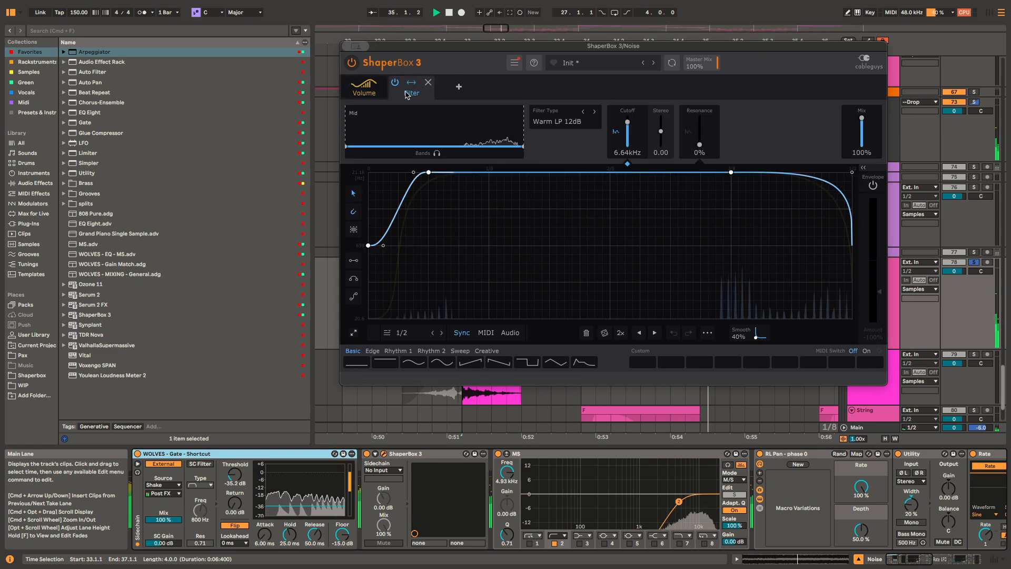
left_click(363, 87)
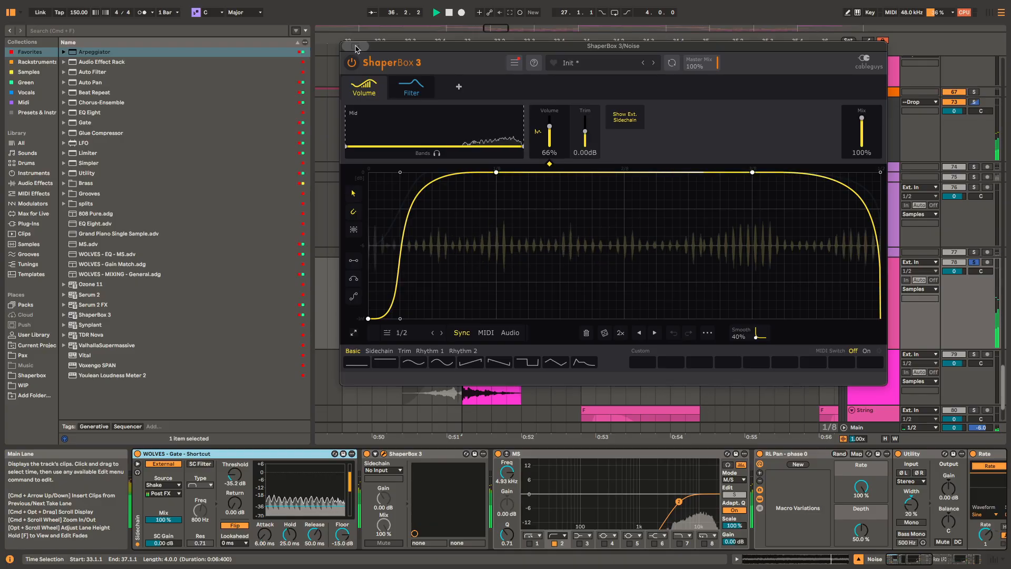
left_click(355, 47)
left_click(604, 263)
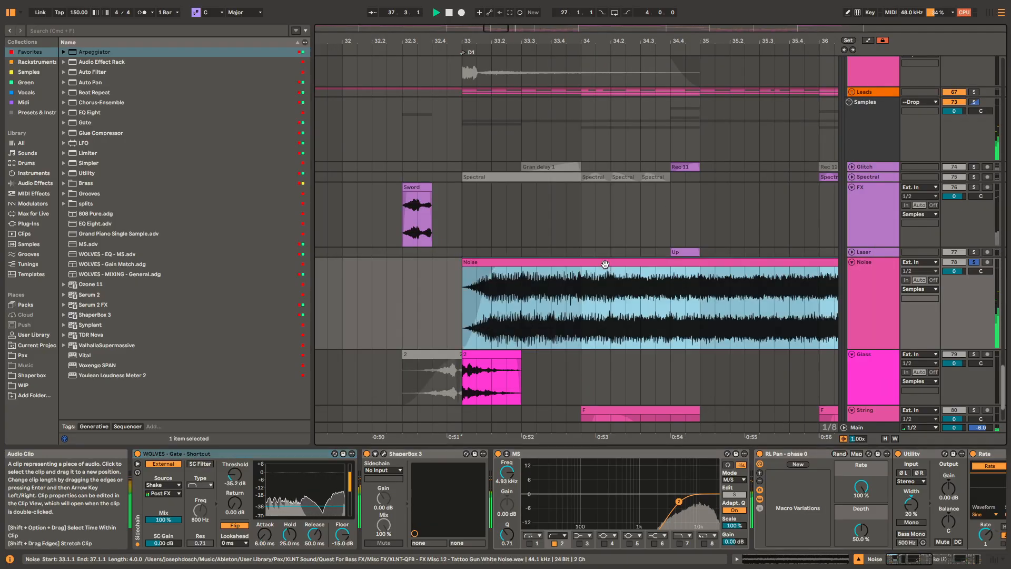
Step: Unfold and solo the Laser track, and play its Up clip from 34.4.1
scroll(632, 287, "down", 2)
scroll(632, 286, "right", 3)
scroll(587, 240, "down", 3)
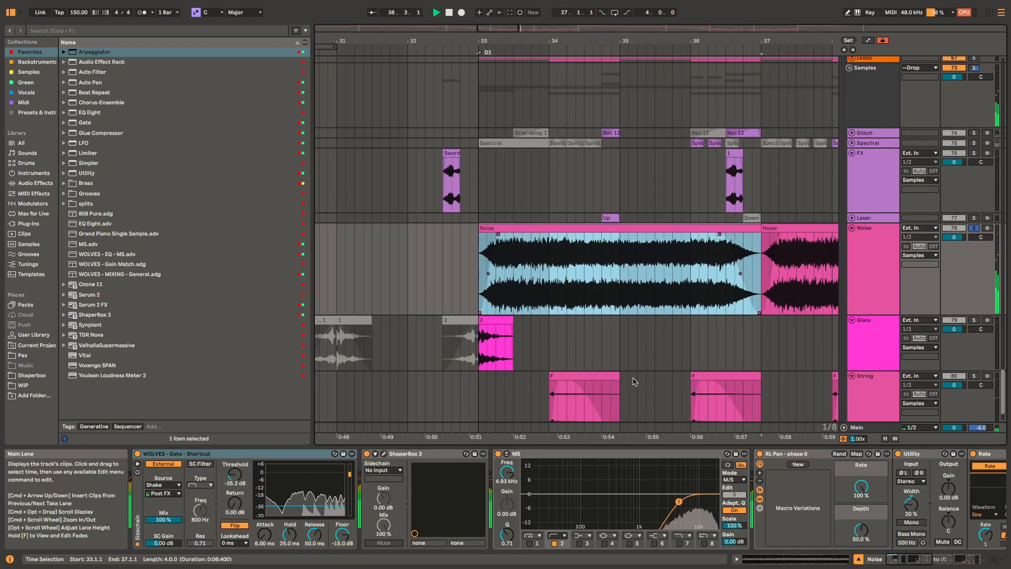
left_click(611, 217)
key("space")
key("Right")
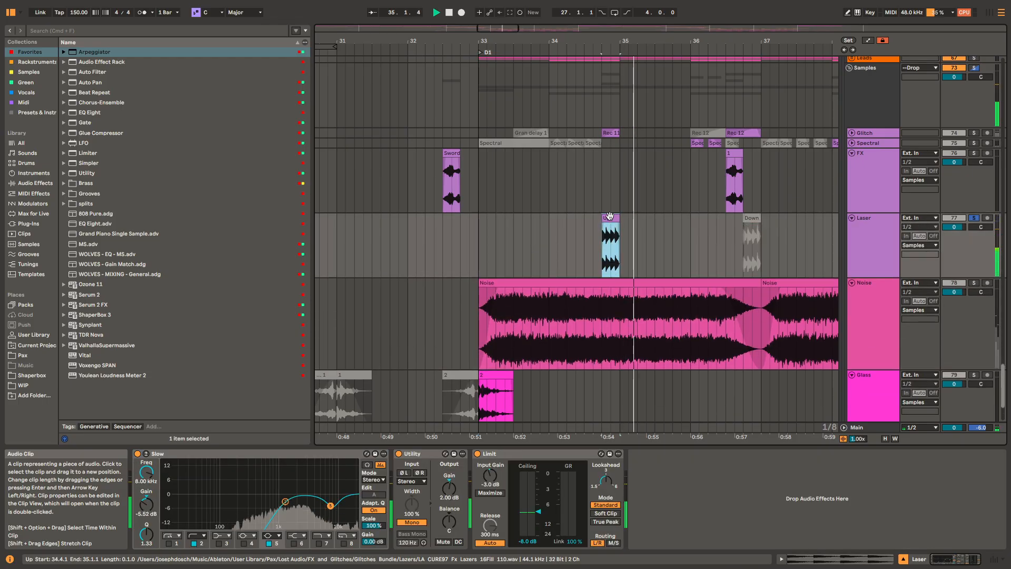
scroll(667, 225, "right", 5)
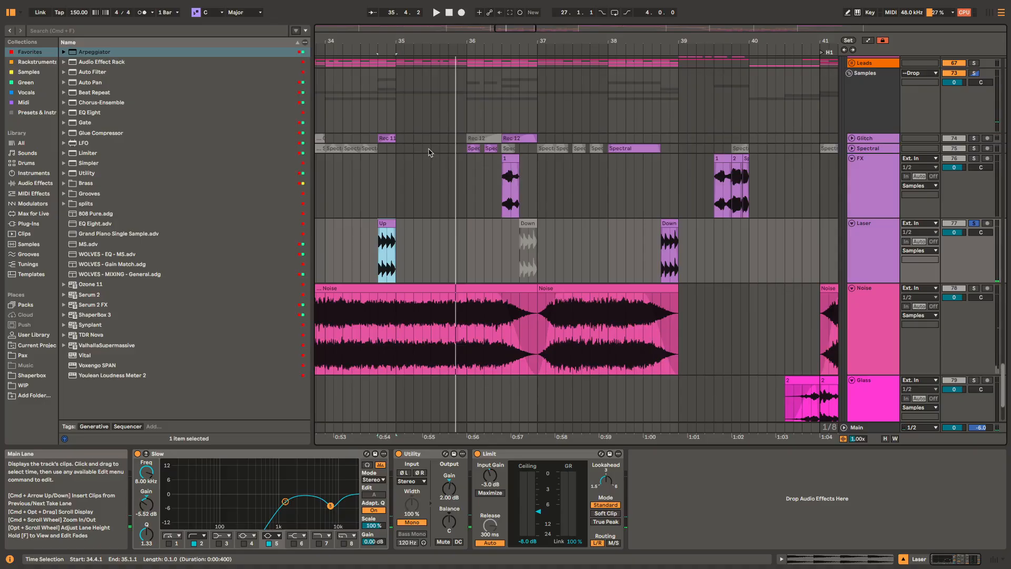
Step: Solo the FX track and play its clip at 36.3.1
left_click(510, 187)
key("space")
scroll(654, 230, "up", 2)
scroll(654, 230, "left", 2)
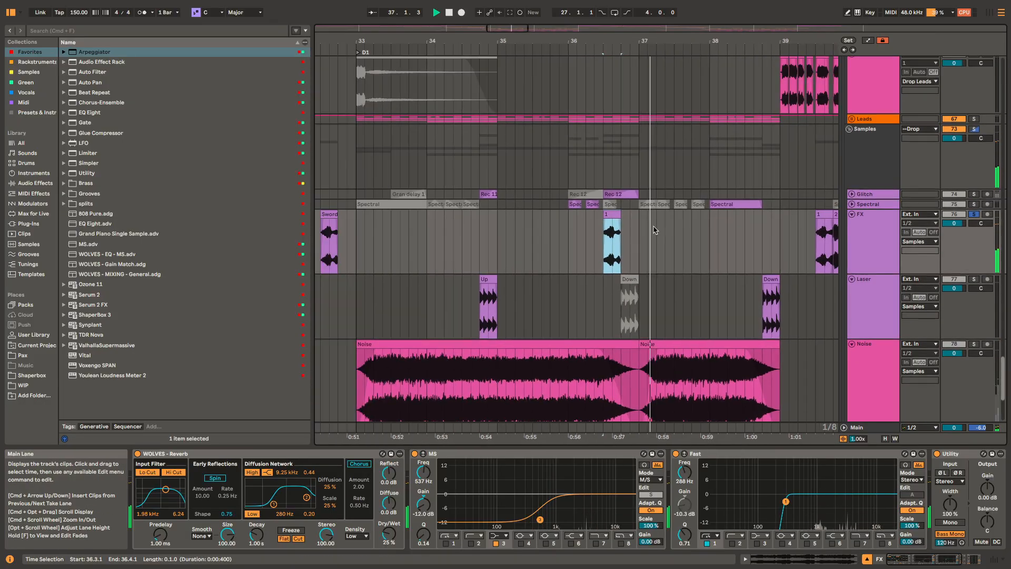
Step: Unfold and solo the Spectral track, and play its clips from 36.1.1
scroll(575, 205, "up", 2)
scroll(574, 205, "up", 5)
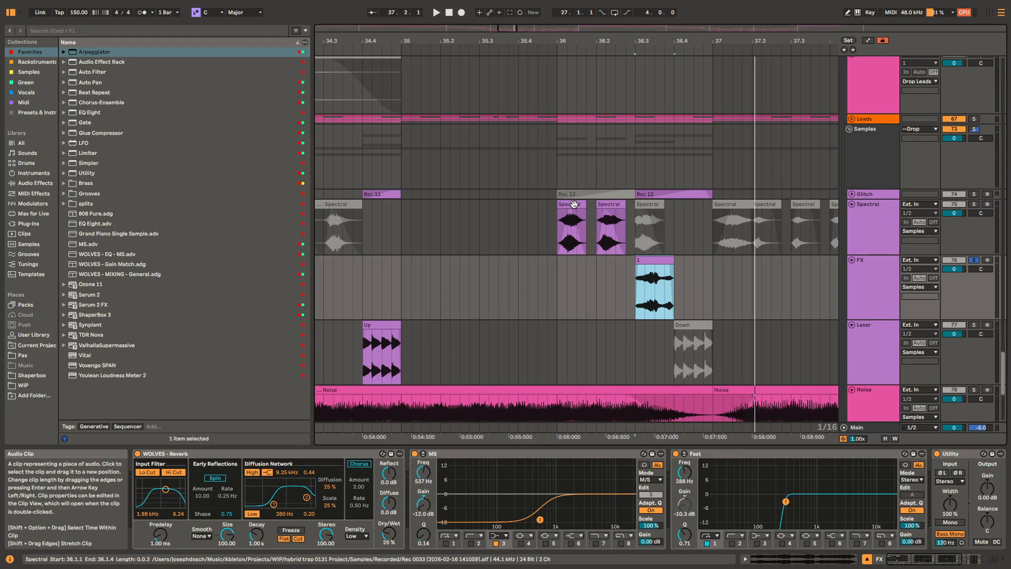
left_click(574, 205)
key("space")
key("space")
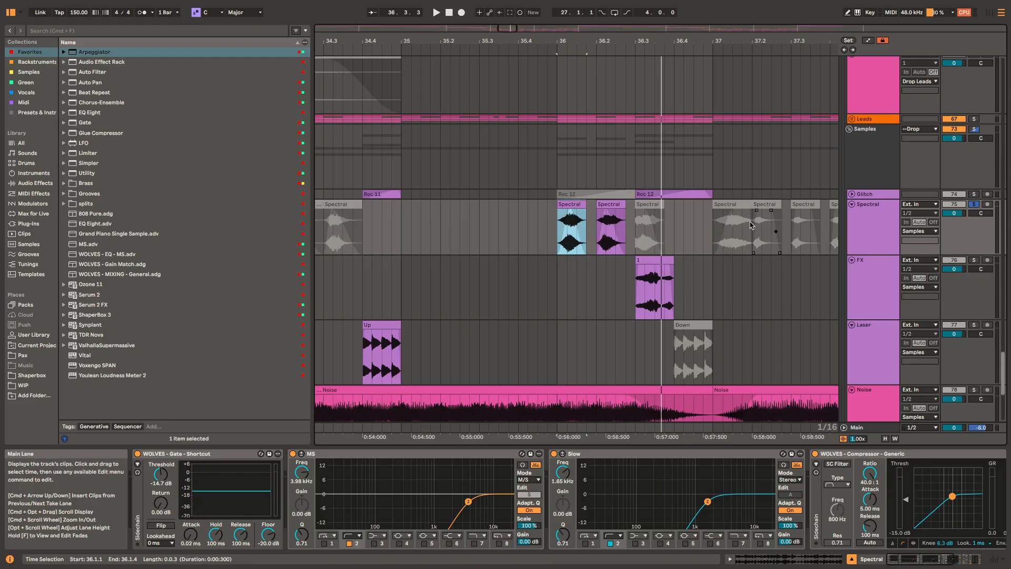
Step: Activate the muted Spectral clips between 33.1.1 and 35.4.1 and play them
scroll(663, 219, "down", 5)
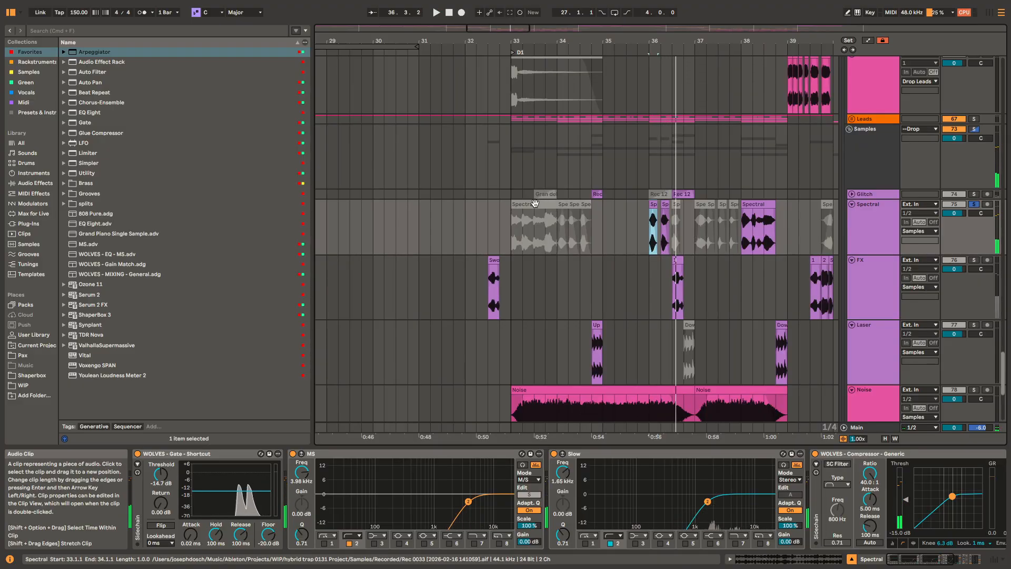
left_click(534, 203)
left_click(613, 223, "shift")
key("0")
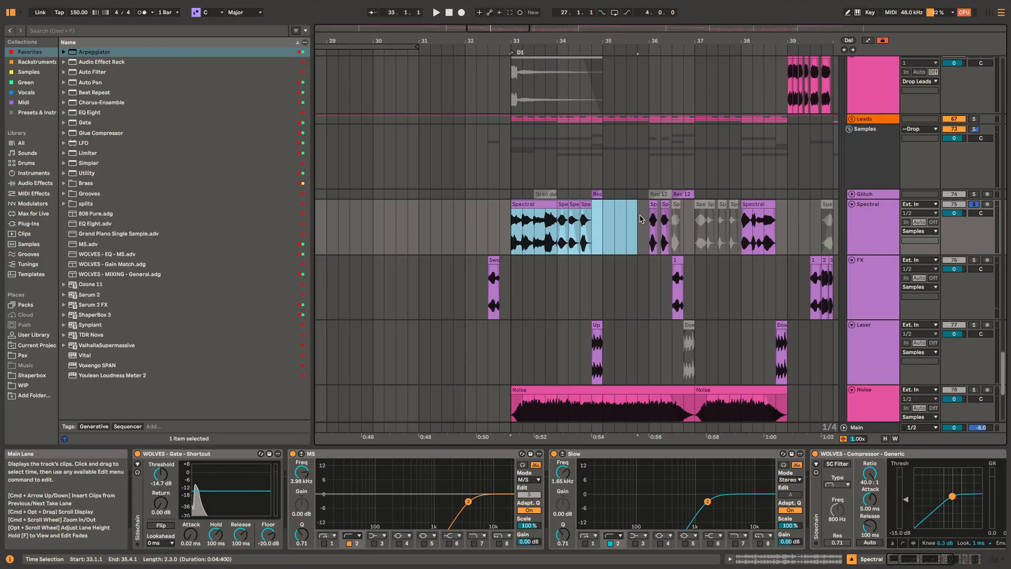
key("space")
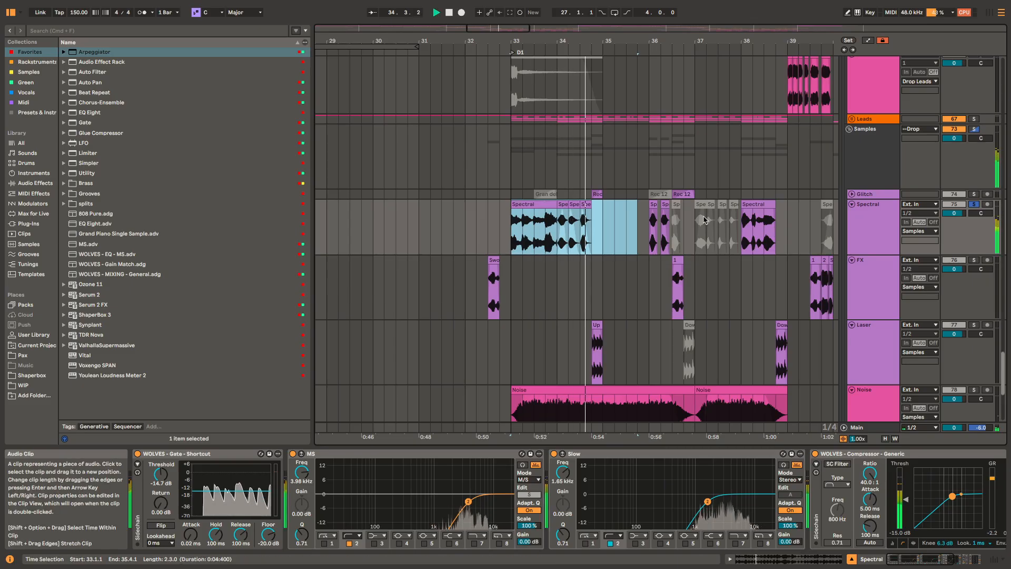
key("space")
Step: Select the muted Spectral clips from 36.3.1 to 37.4.4, activate them for playback, and mute them again
left_click_drag(676, 212, 734, 203)
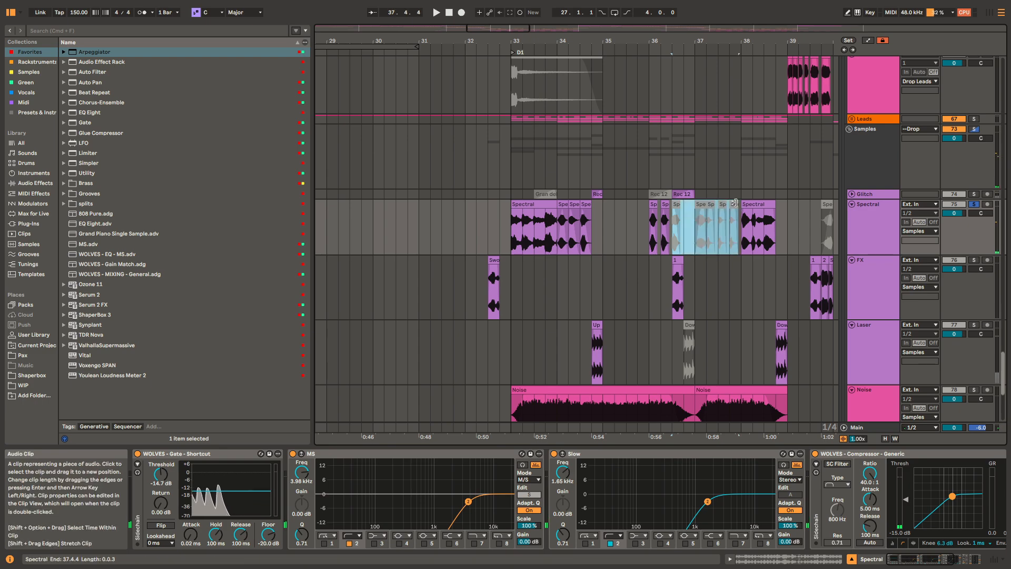
key("space")
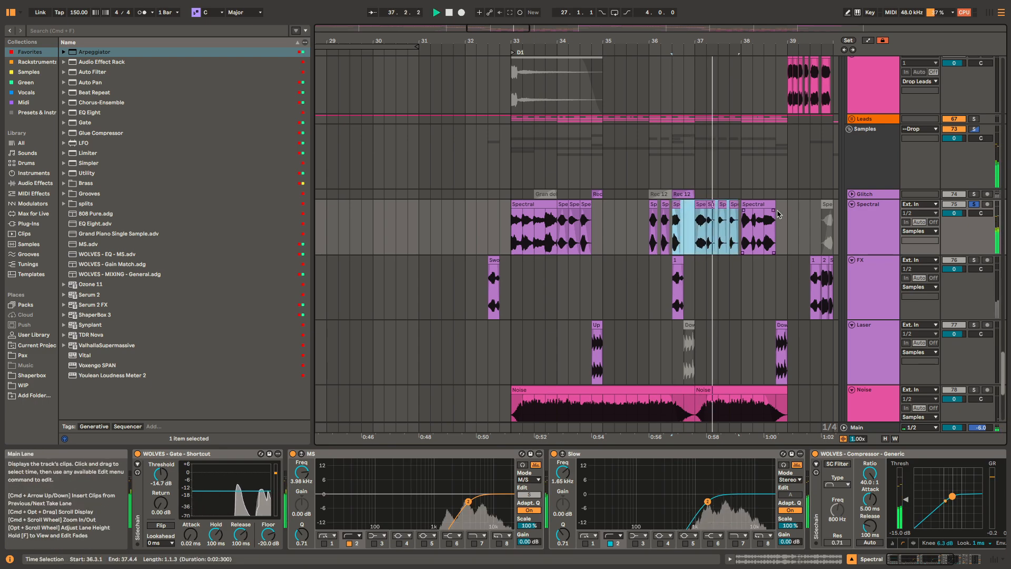
key("space")
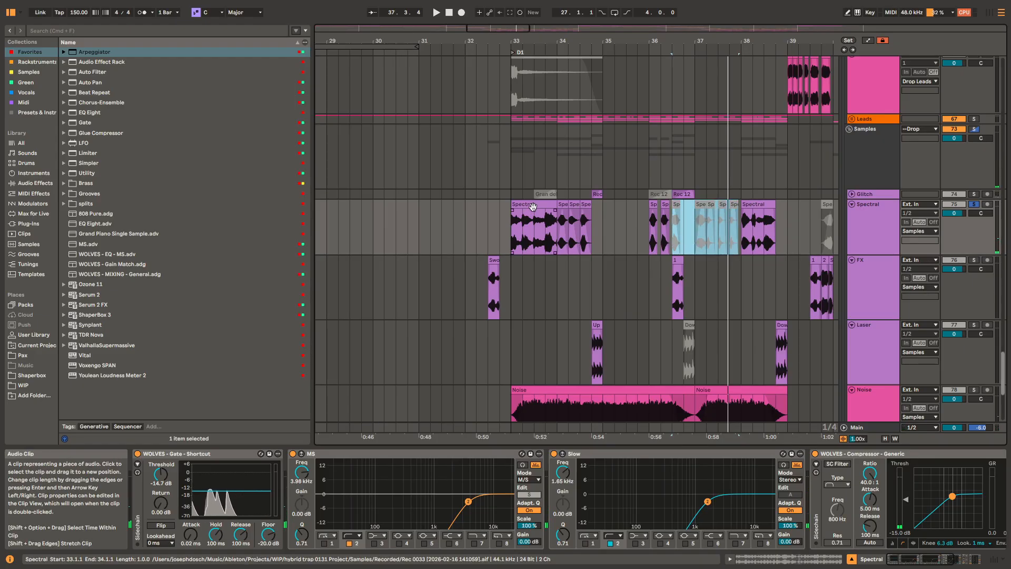
Step: Deactivate the Spectral clips starting at 33.1.1 again and play the track from 36.1.1
left_click_drag(511, 226, 620, 225)
left_click(764, 233)
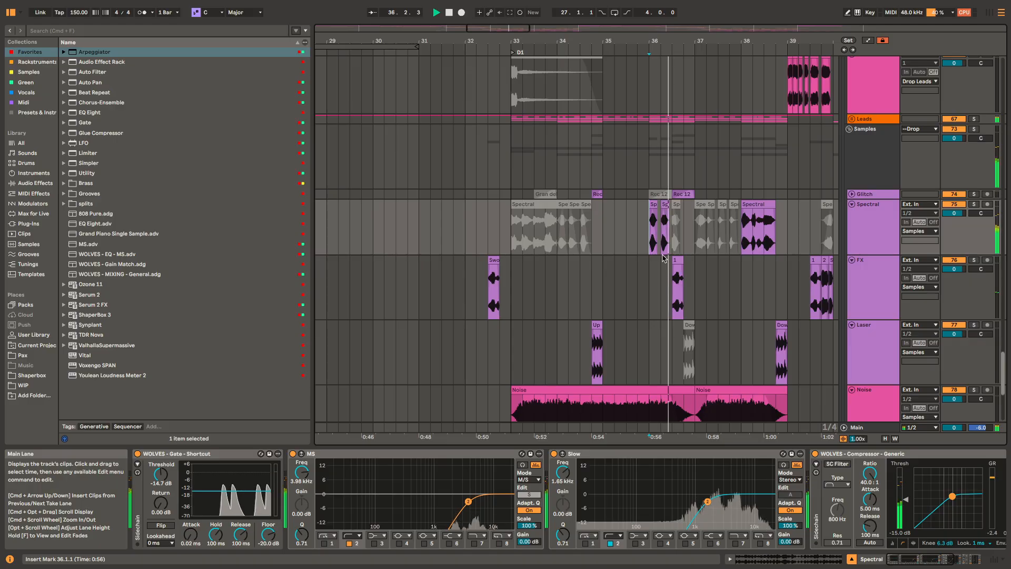
key("space")
Step: Unfold and solo the Glitch track, and play its active Rec 12 clip from 36.3.1
scroll(684, 193, "up", 3)
left_click(684, 193)
key("s")
key("space")
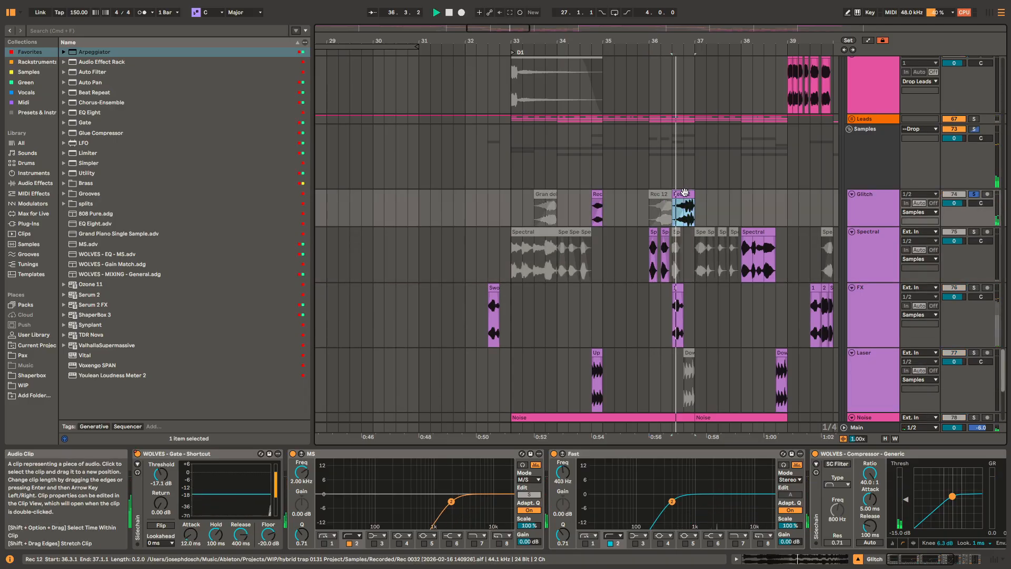
scroll(684, 206, "up", 5)
key("space")
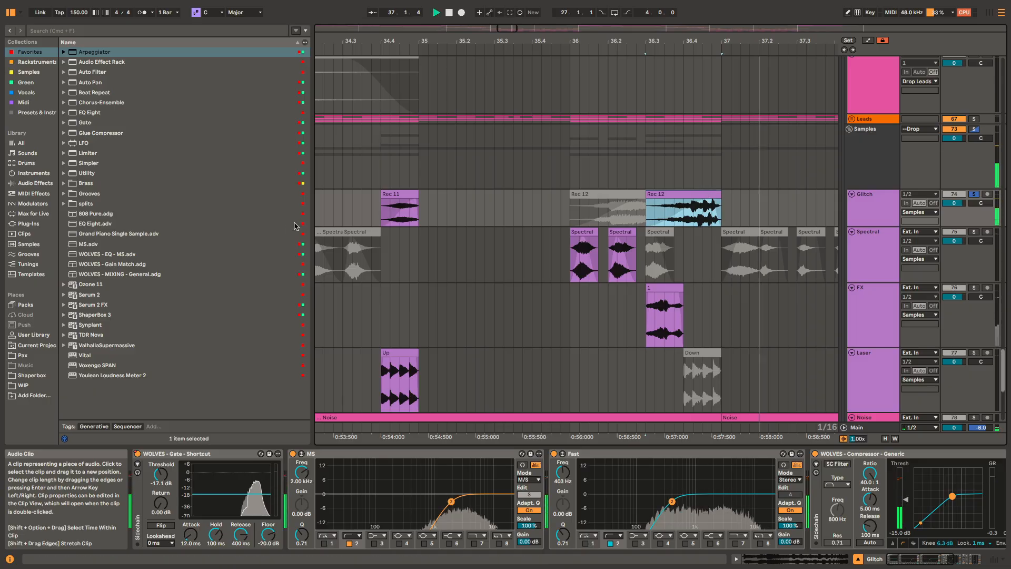
Step: Play the soloed Glitch track's Rec 11 clip from 34.4.1
left_click(398, 194)
scroll(398, 195, "down", 3)
key("space")
key("space")
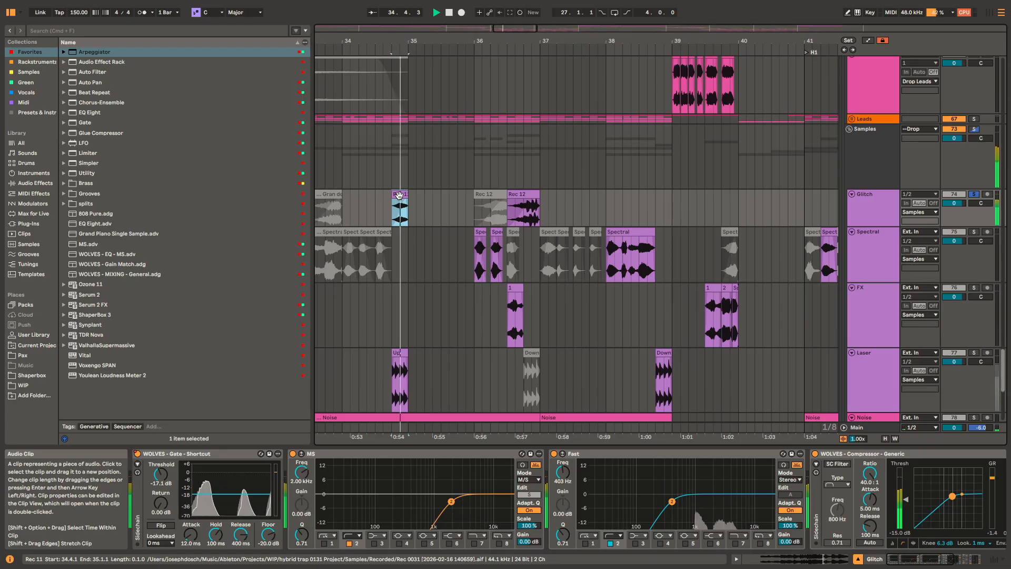
key("space")
scroll(411, 204, "left", 3)
scroll(460, 169, "up", 3)
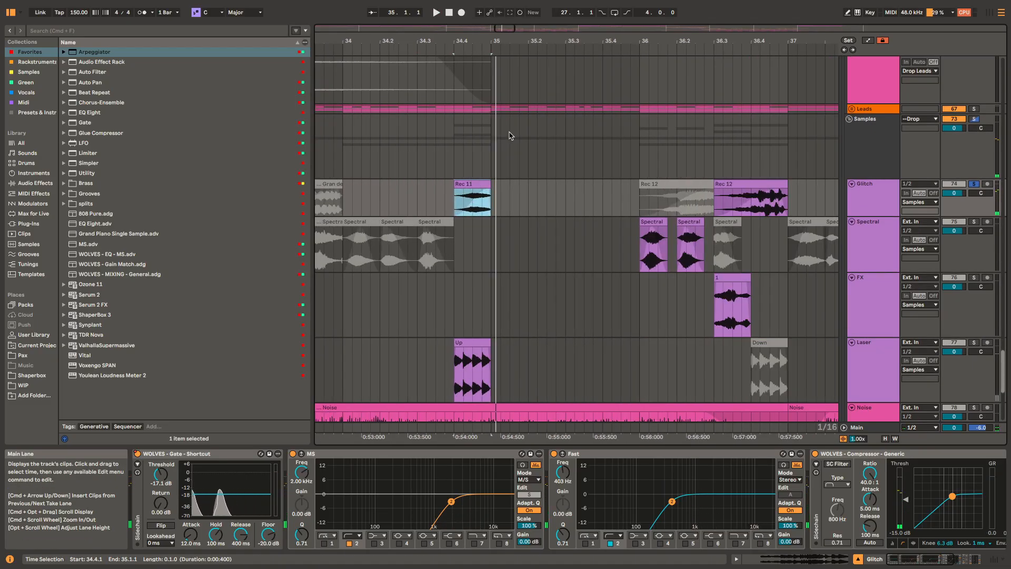
Step: Play the soloed Glitch track's Rec 11 clip again, followed by its active Rec 12 clip from 36.3.1
scroll(468, 180, "down", 3)
scroll(470, 177, "left", 2)
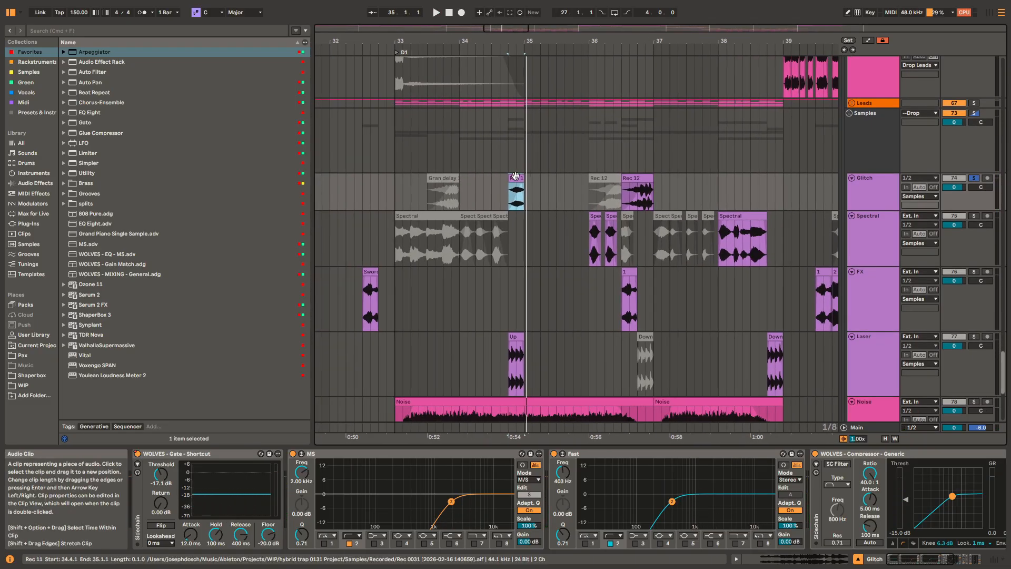
key("space")
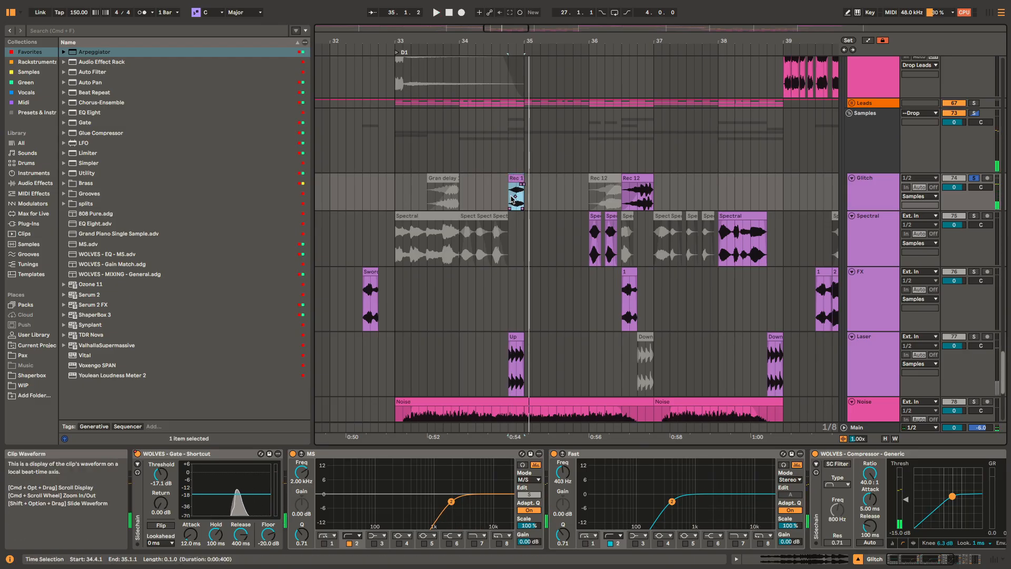
key("space")
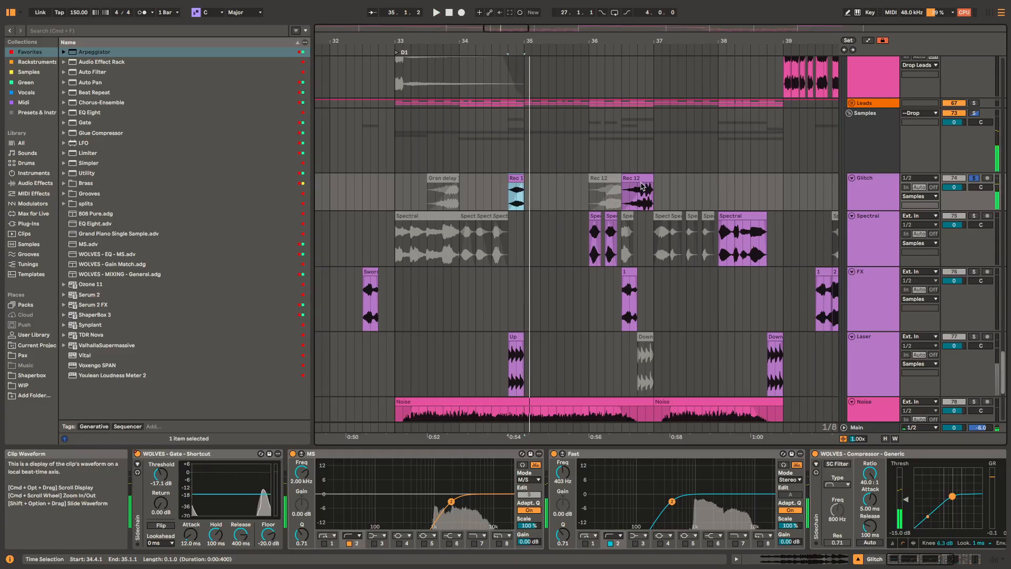
left_click(631, 178)
key("space")
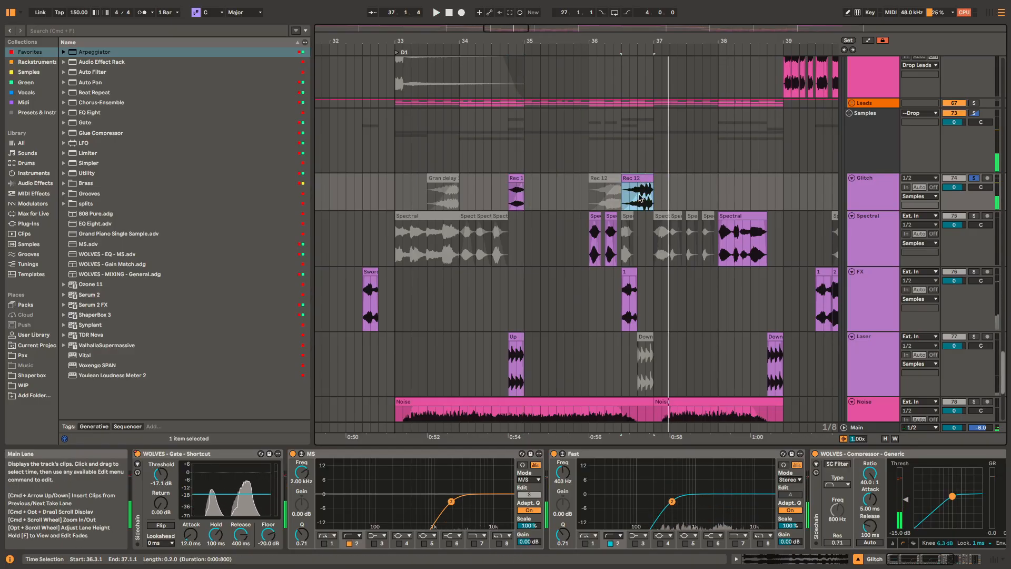
Step: Unsolo the Glitch track and play the mix around its Rec 11 clip at 34.4.1 and Rec 12 clip at 36.3.1
left_click(514, 175)
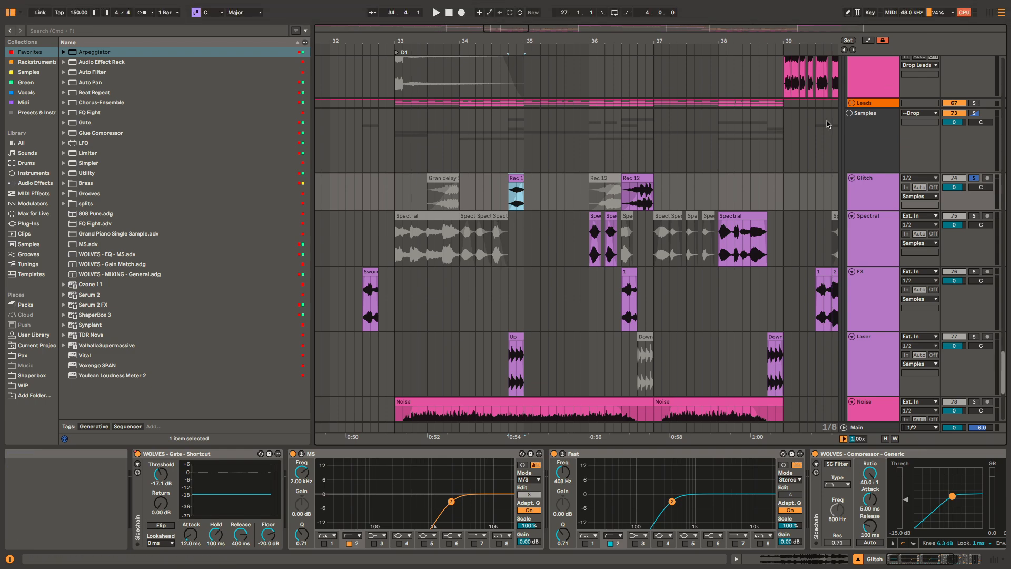
key("space")
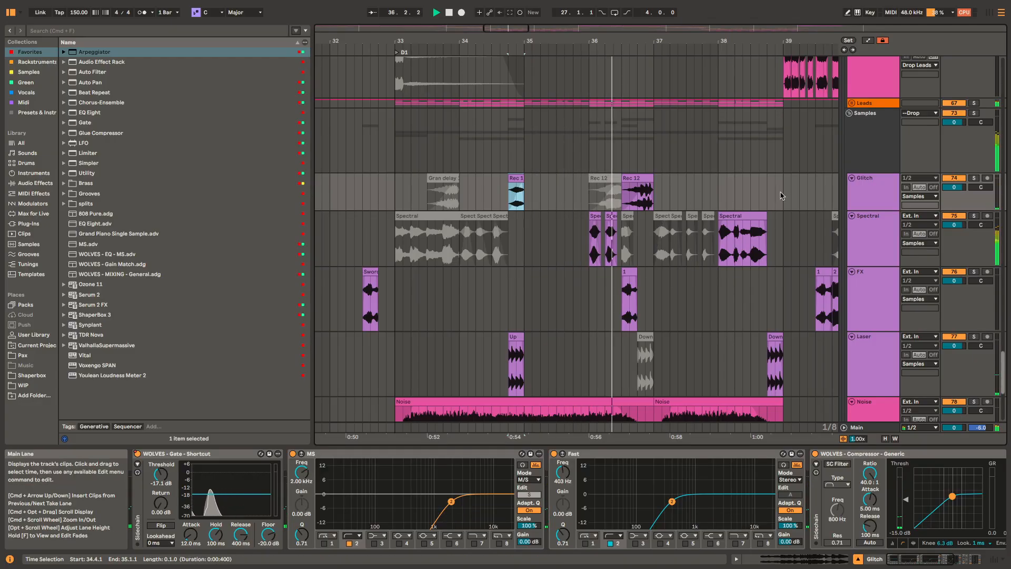
key("space")
left_click(642, 178)
key("space")
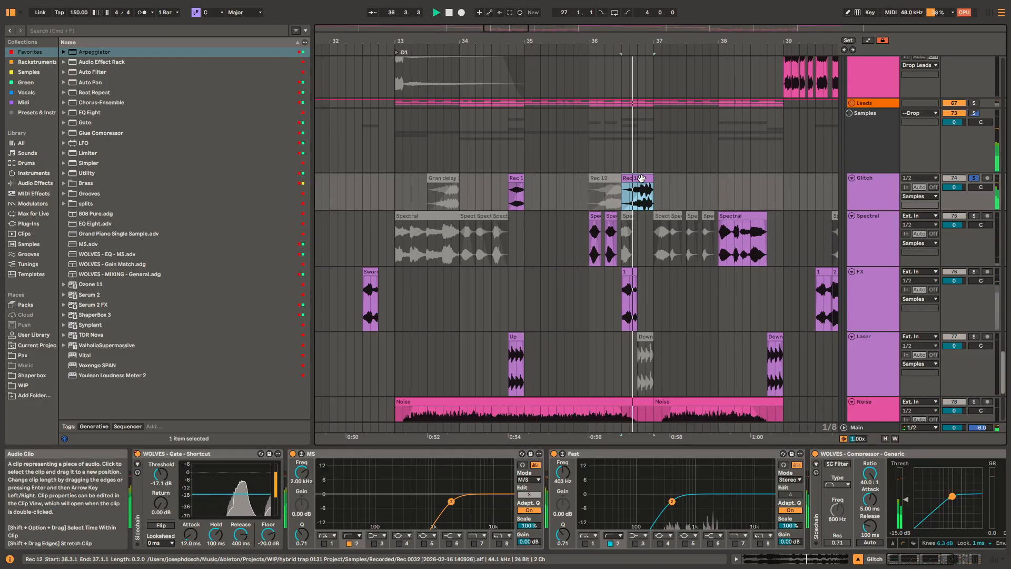
key("space")
key("s")
Step: Solo the Spectral track and play its active clips at 41.2.1 and 42.3.1
left_click_drag(703, 240, 476, 248)
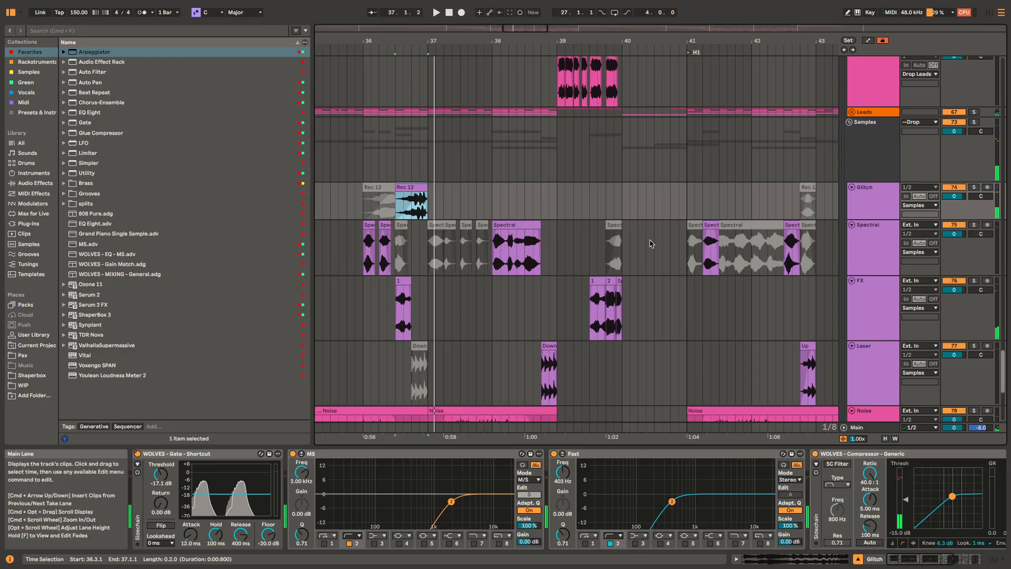
left_click(706, 221)
key("s")
key("space")
key("space")
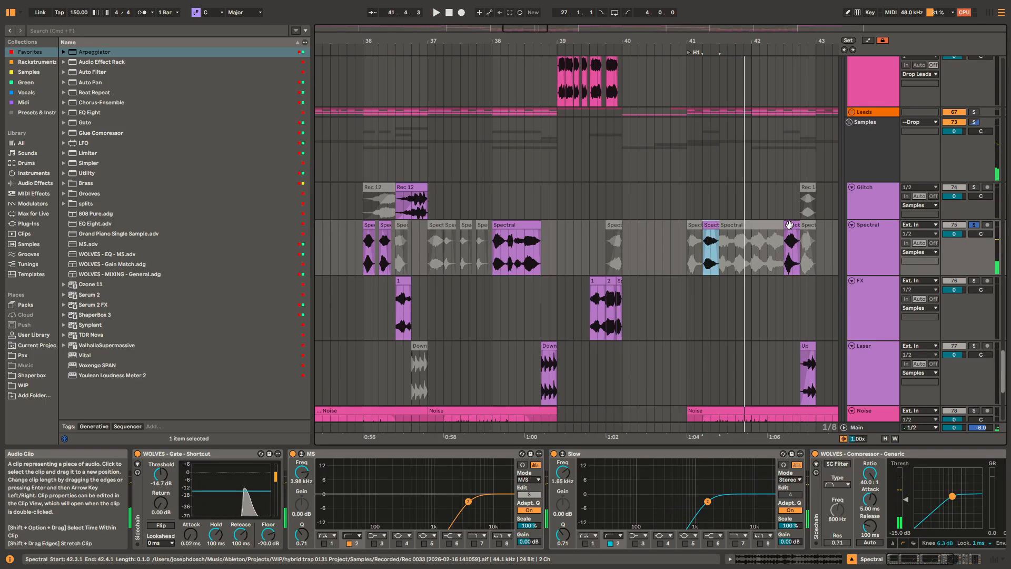
left_click(789, 223)
key("space")
key("space")
Step: Solo the FX track and play its clips from 39.3.1
left_click(598, 287)
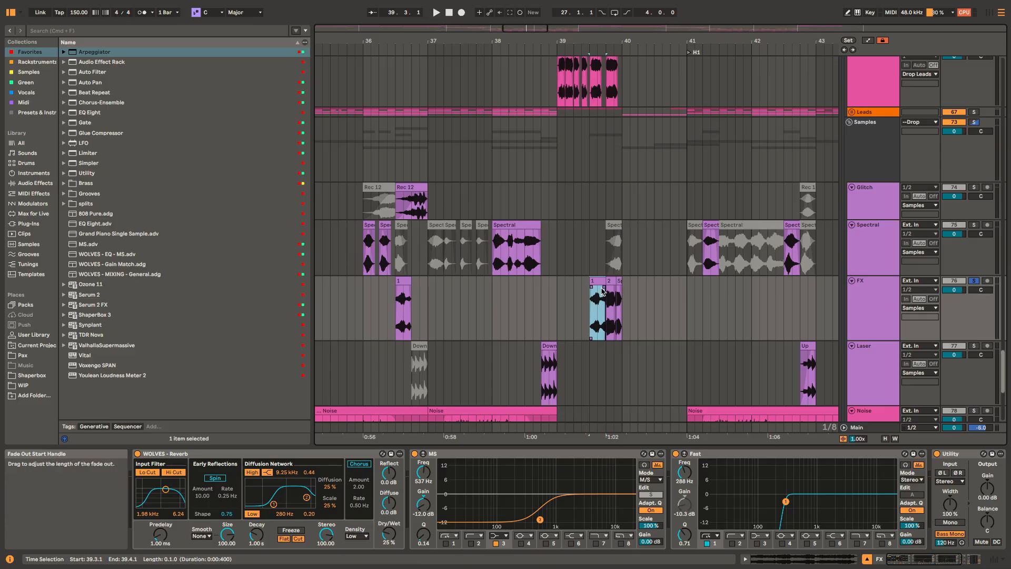
key("space")
scroll(614, 294, "down", 5)
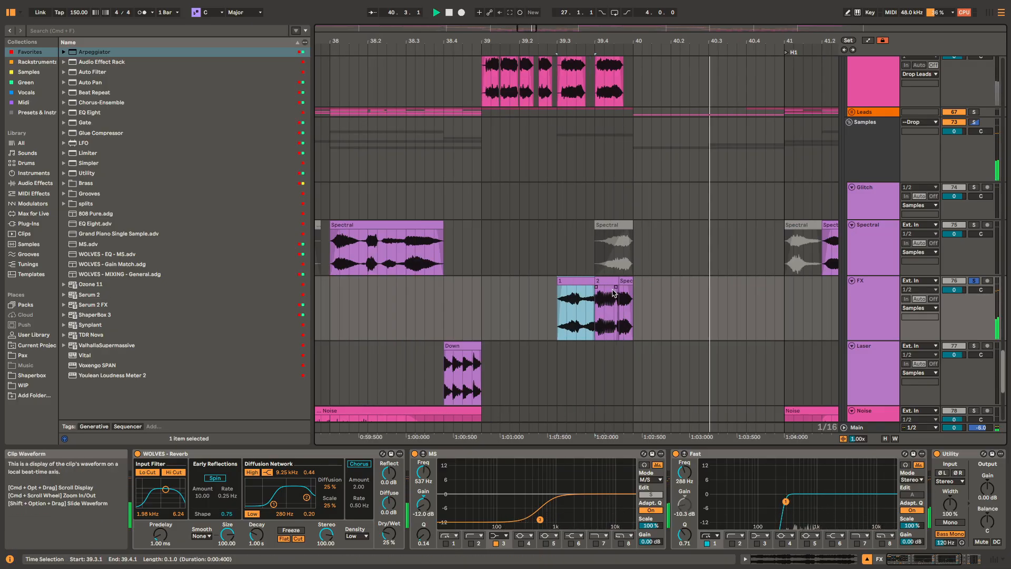
Step: Solo the Glass track and play its clip just before bar 41
scroll(709, 271, "down", 5)
scroll(681, 219, "down", 4)
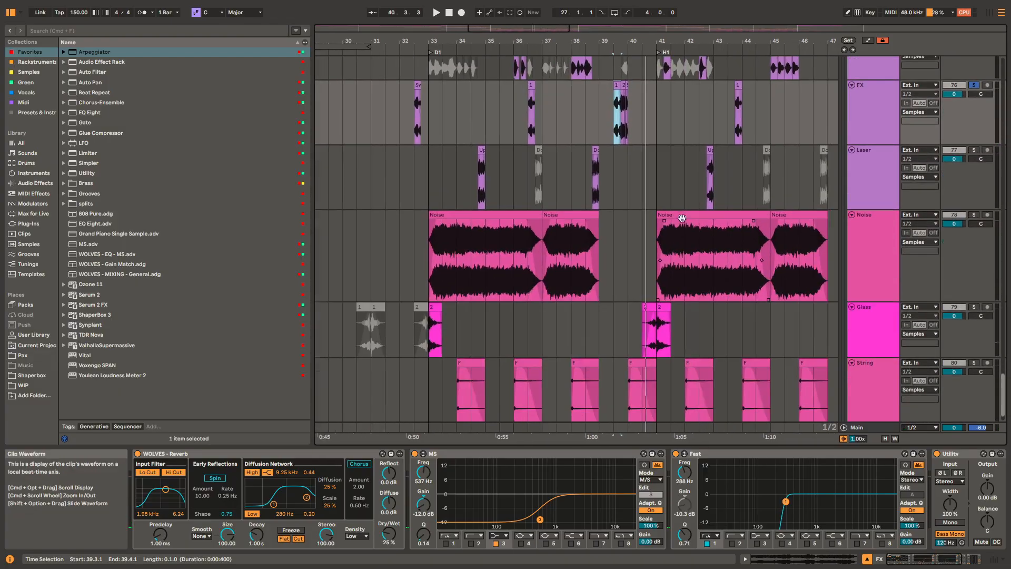
left_click(645, 296)
key("s")
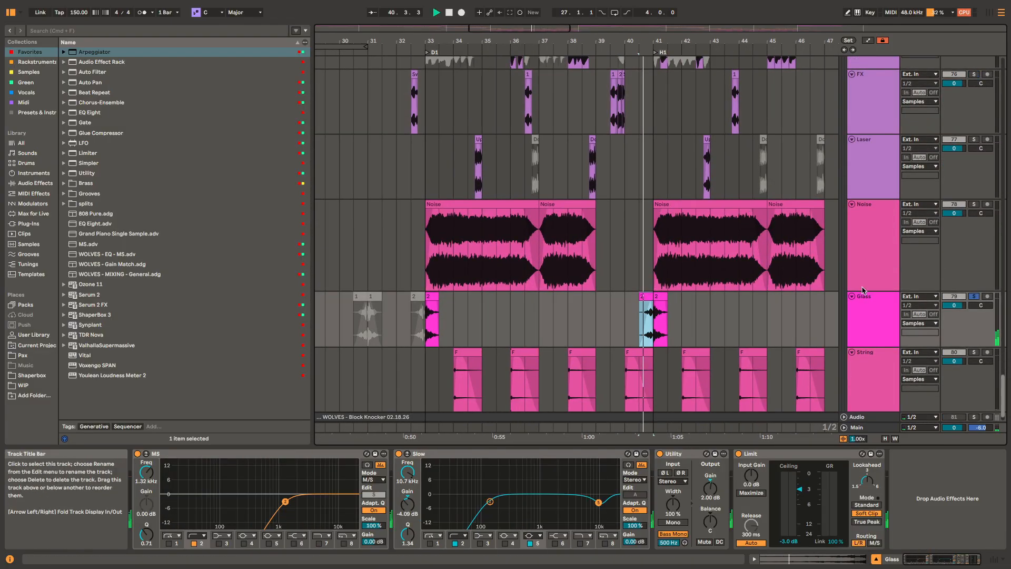
Step: Solo the String track and play its first clip from 34.1.1
left_click(472, 353)
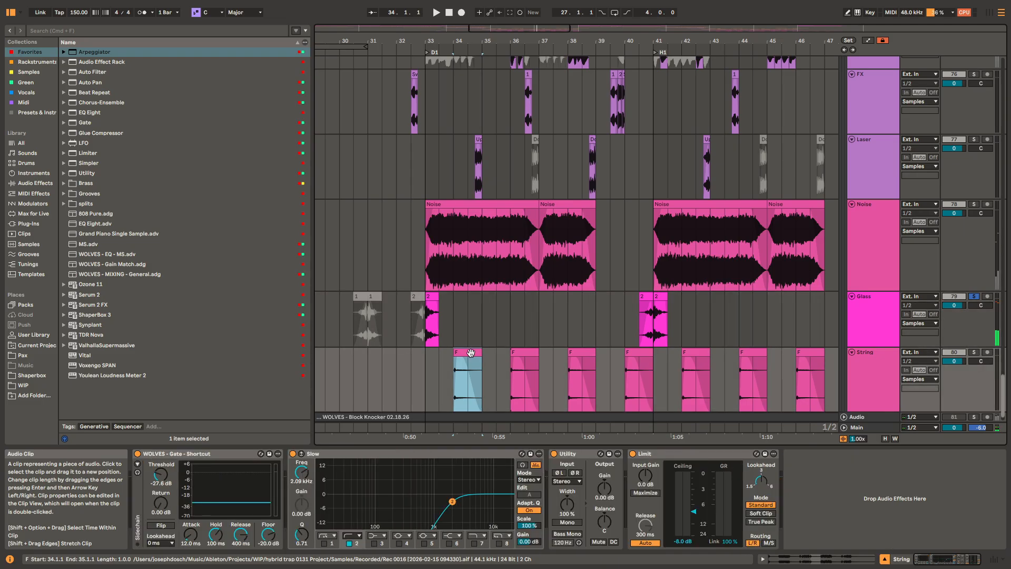
key("space")
scroll(737, 348, "down", 1)
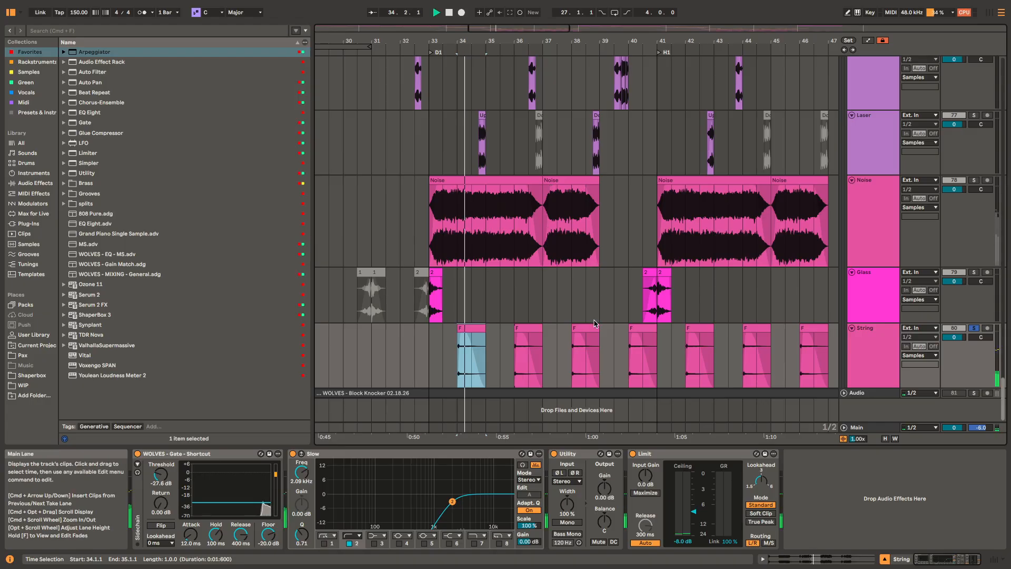
key("Tab")
key("space")
key("Tab")
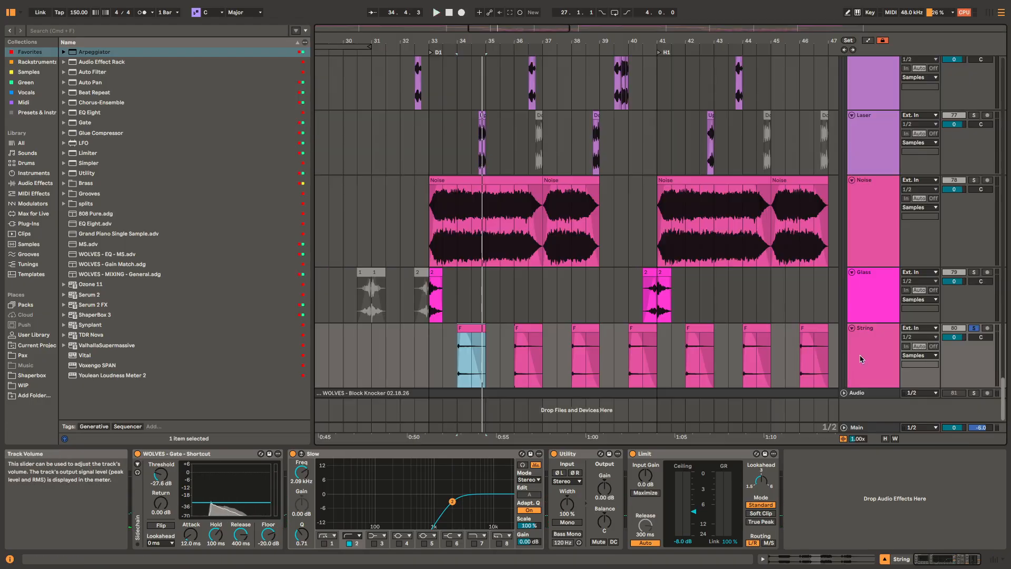
Step: Solo The Sun track and play its chopped clips from 39.1.1
scroll(754, 303, "up", 10)
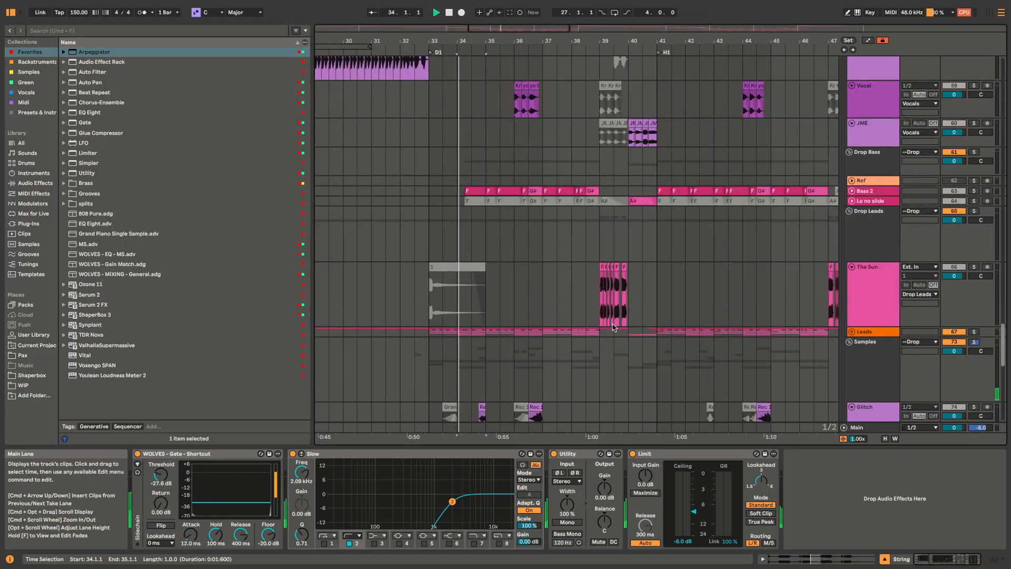
key("space")
left_click(603, 282)
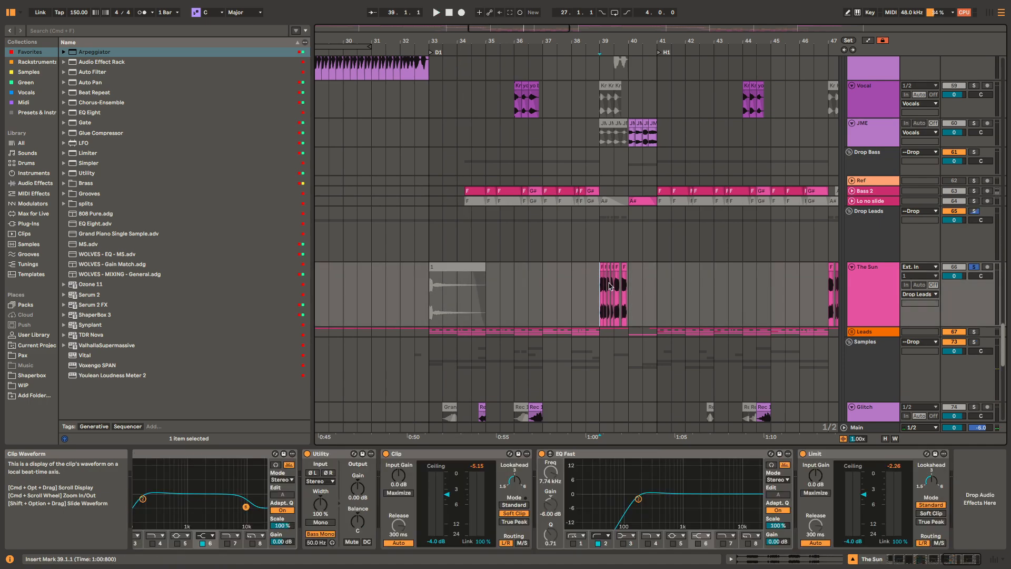
key("space")
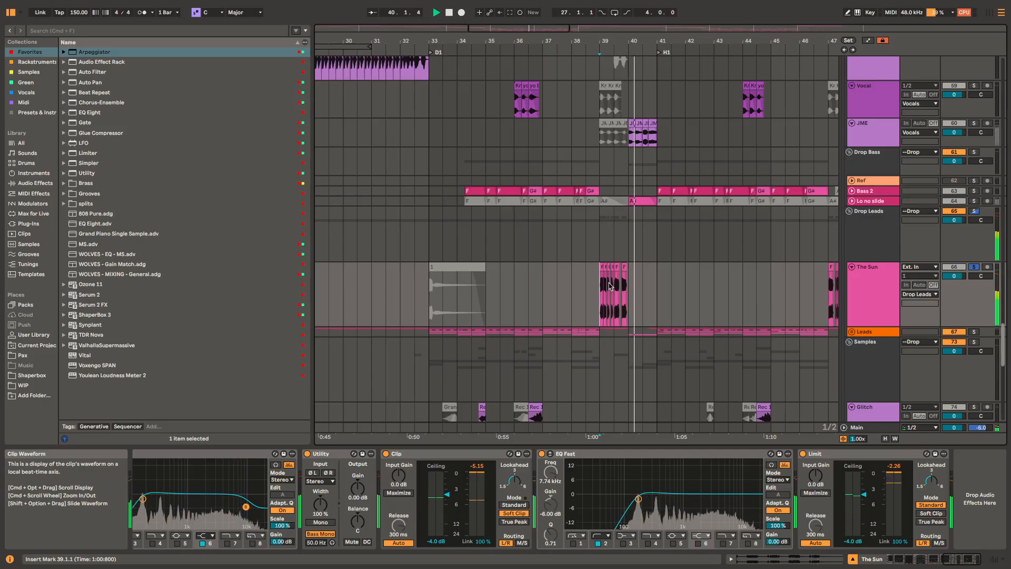
key("space")
Step: Return to the soloed String track, play its clip at 34.1.1 again, and examine its Gate device
scroll(611, 287, "down", 8)
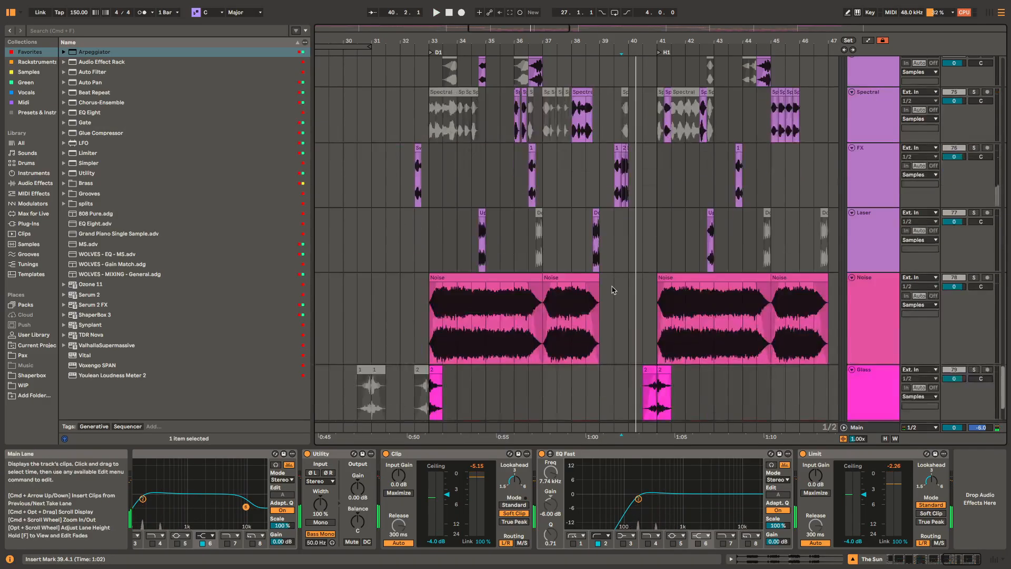
scroll(612, 289, "down", 3)
left_click(469, 345)
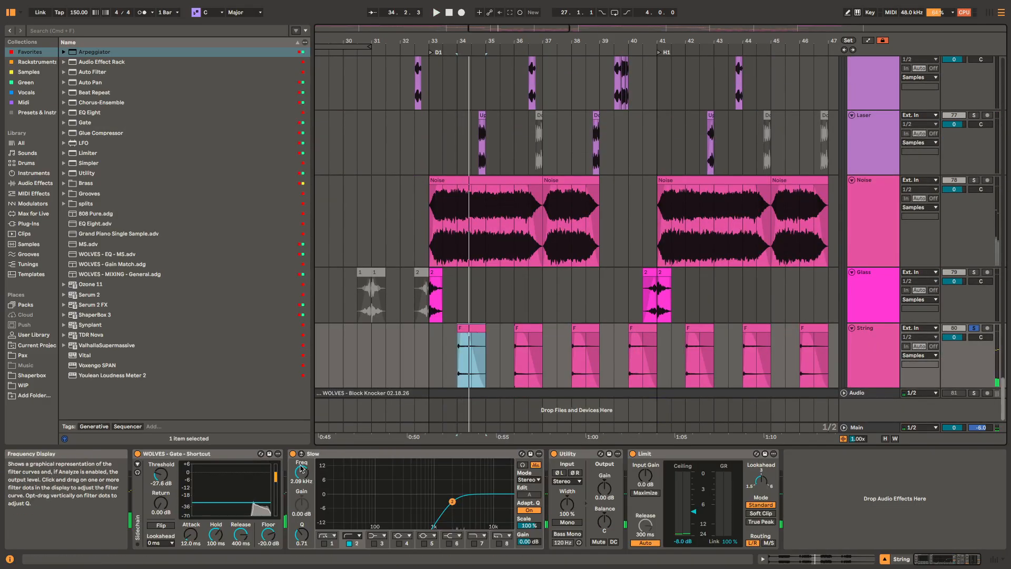
left_click(238, 454)
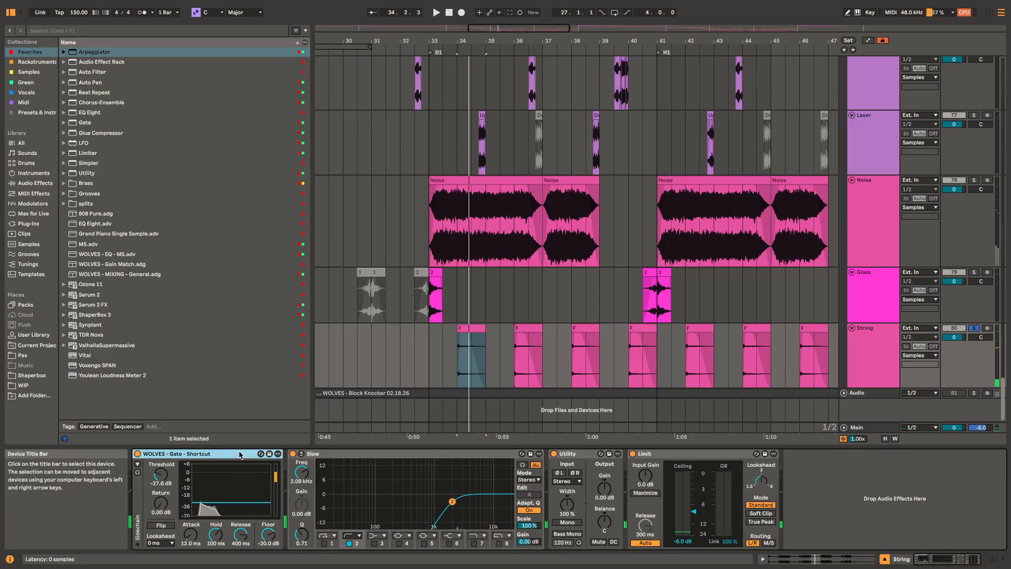
left_click(485, 369)
scroll(480, 366, "up", 2)
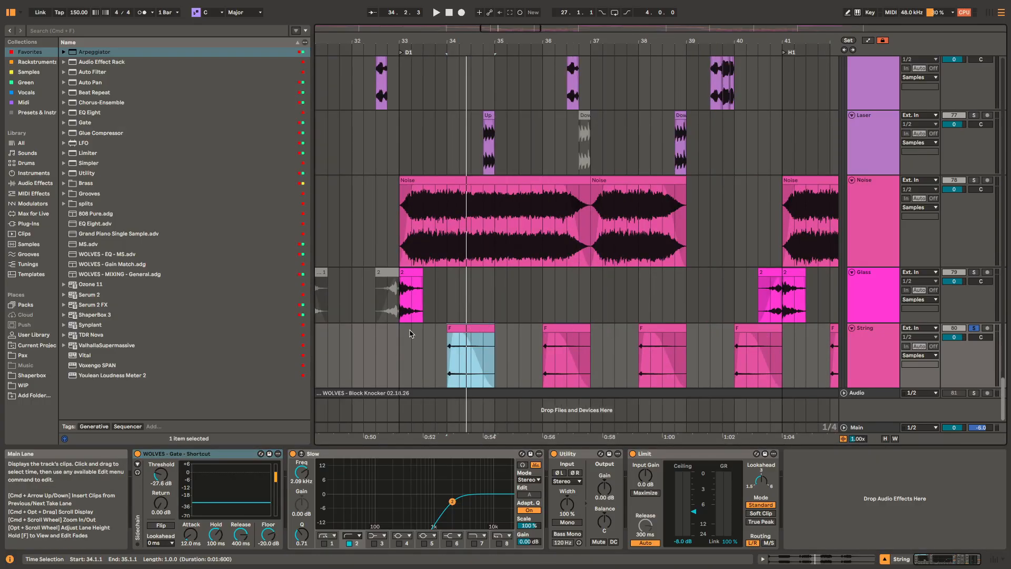
scroll(444, 336, "down", 5)
key("space")
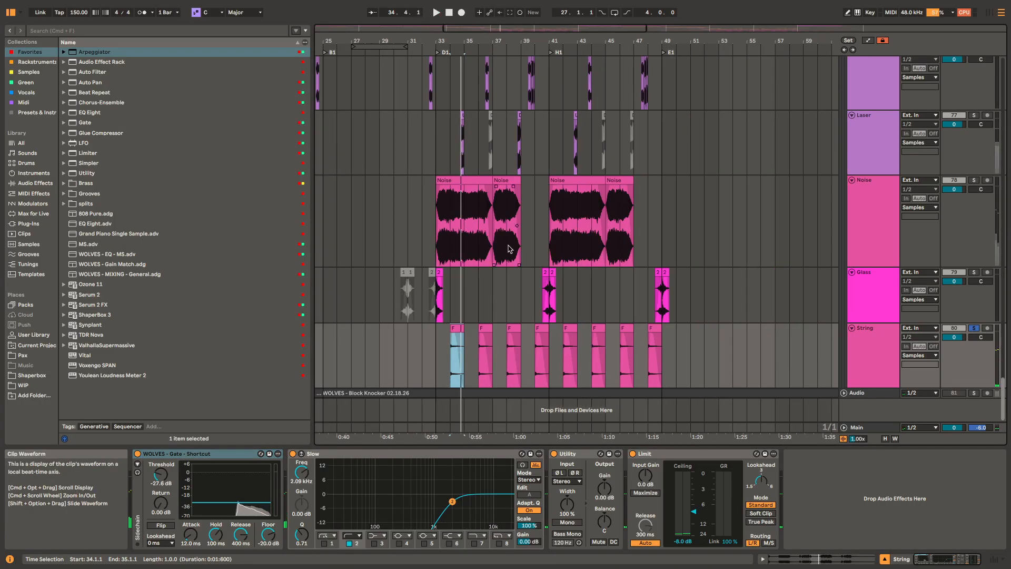
Step: Fold the Samples group and unfold the Leads group
scroll(527, 221, "up", 6)
key("u")
scroll(658, 186, "up", 3)
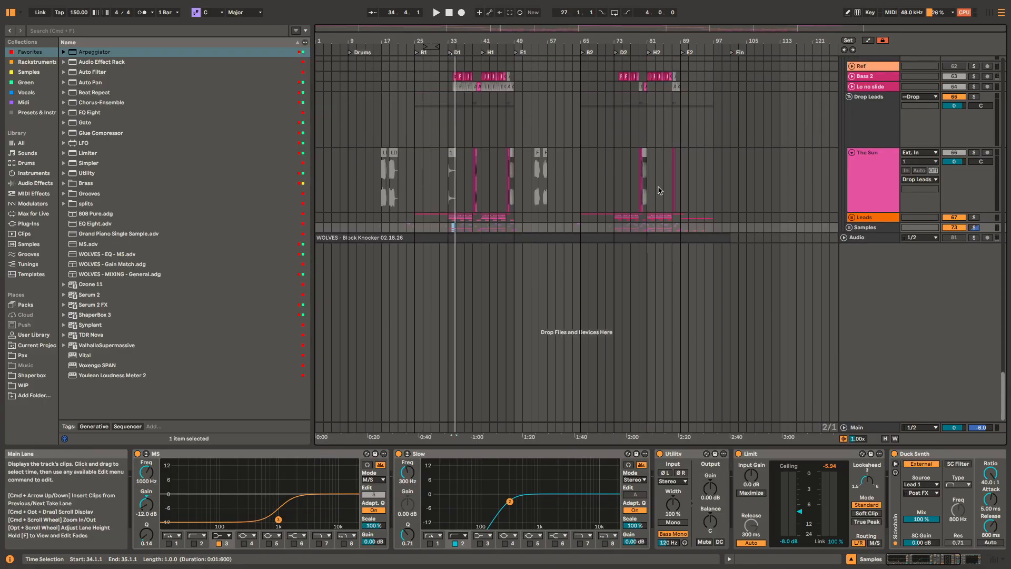
scroll(606, 215, "up", 3)
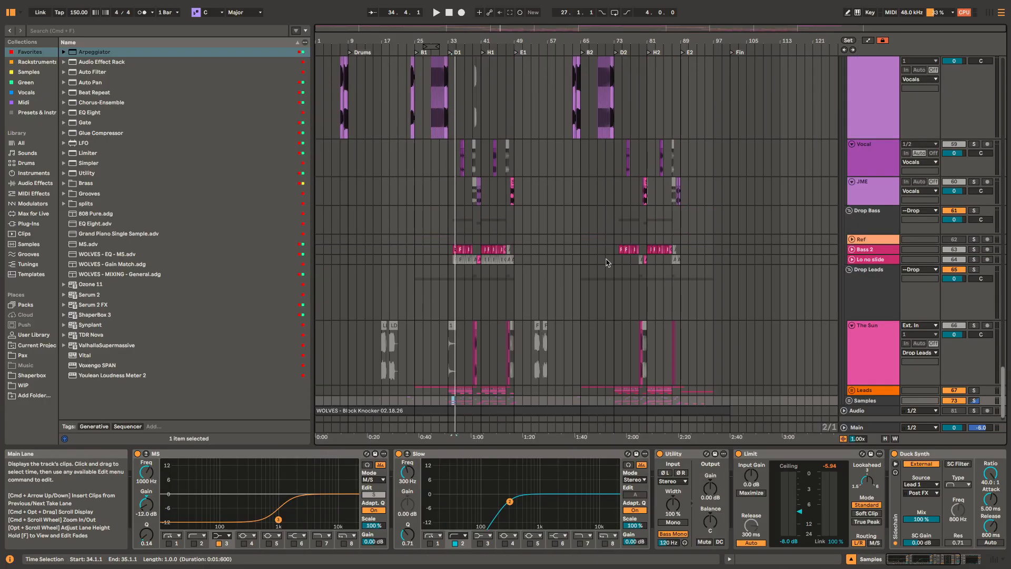
left_click(615, 392)
key("u")
scroll(614, 395, "down", 3)
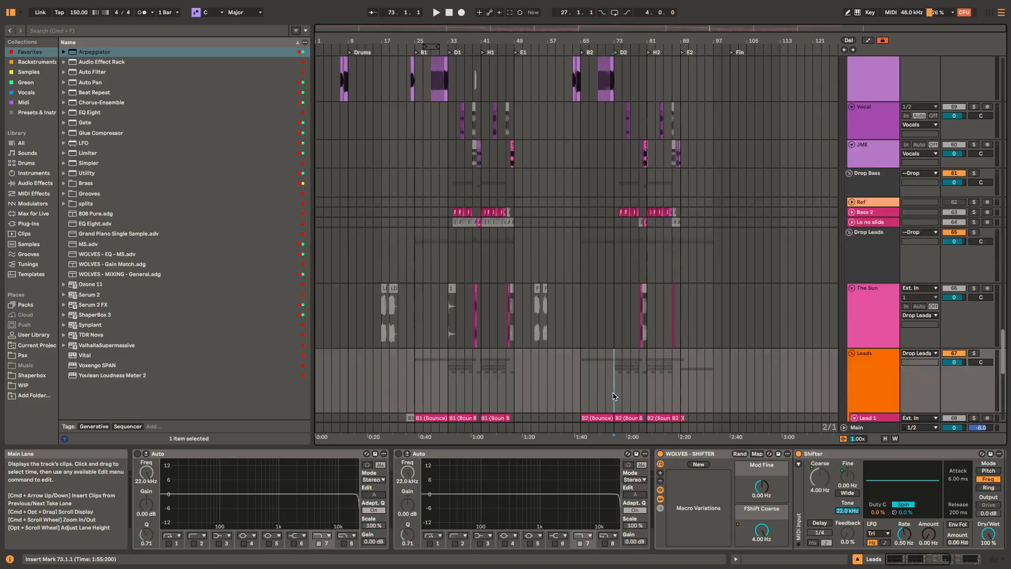
Step: Solo the Lead 1 track and play its B2 (Bounce) clip from 65.1.1
scroll(606, 344, "up", 5)
left_click(593, 324)
key("space")
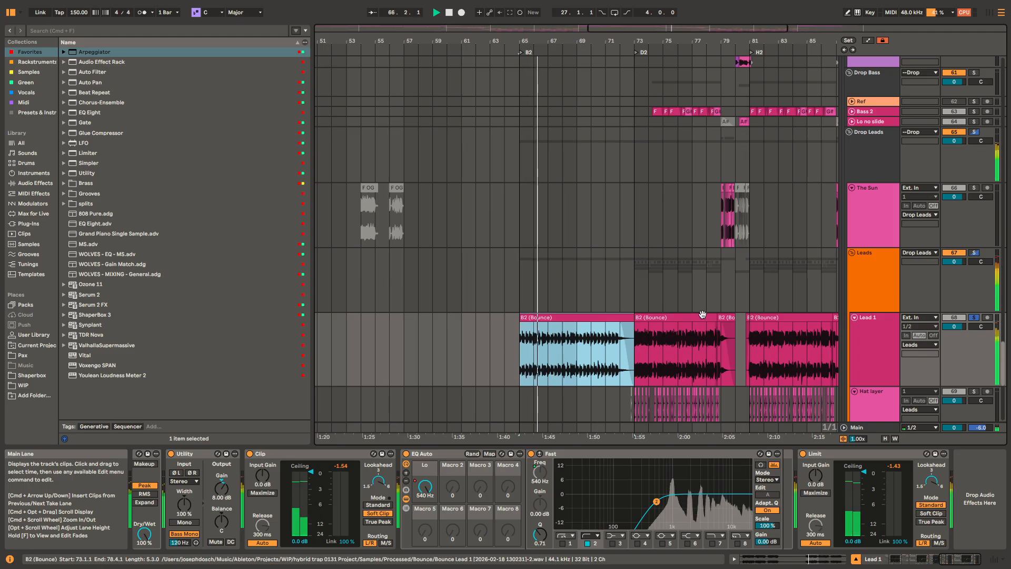
Step: Select the Leads and Drop Leads groups and examine the Drop Leads effect chain back to the Echo Wash rack
left_click(885, 279)
left_click(889, 154)
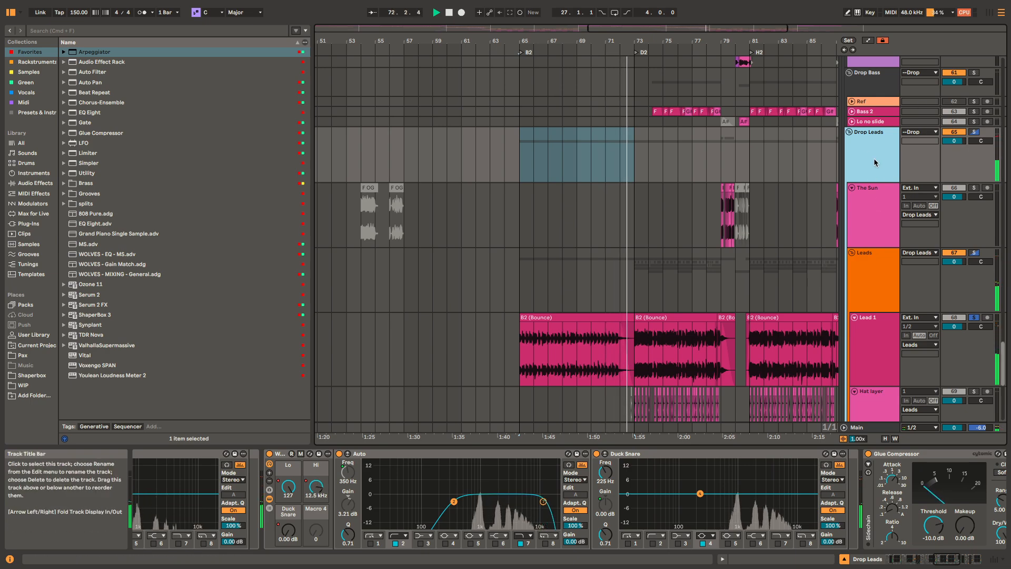
scroll(461, 472, "left", 10)
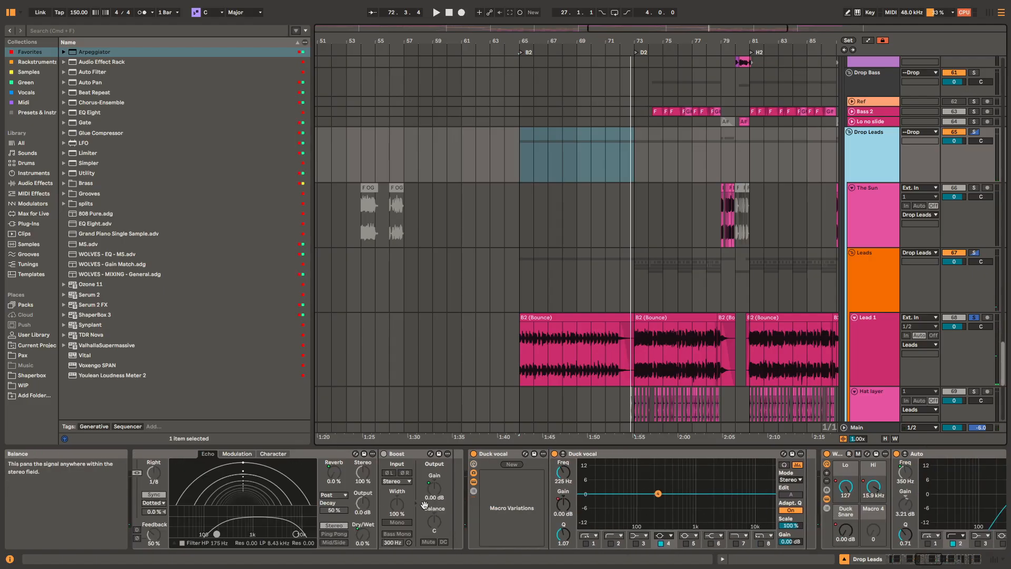
scroll(524, 473, "left", 9)
Step: Solo the Drop Leads group and play it from 85.1.1 while examining its Echo Wash and Duck vocal devices
key("minus")
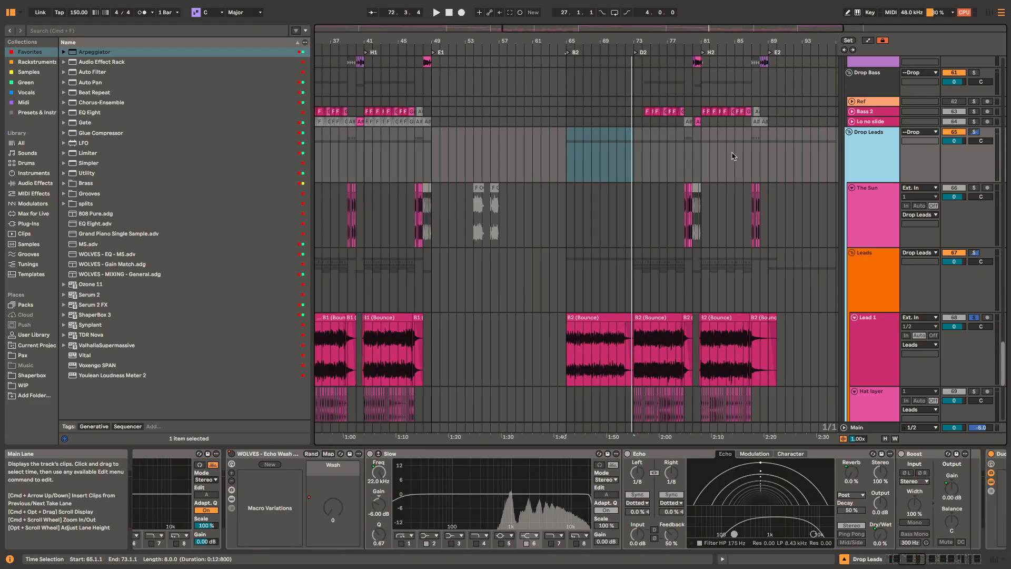
left_click(735, 148)
key("space")
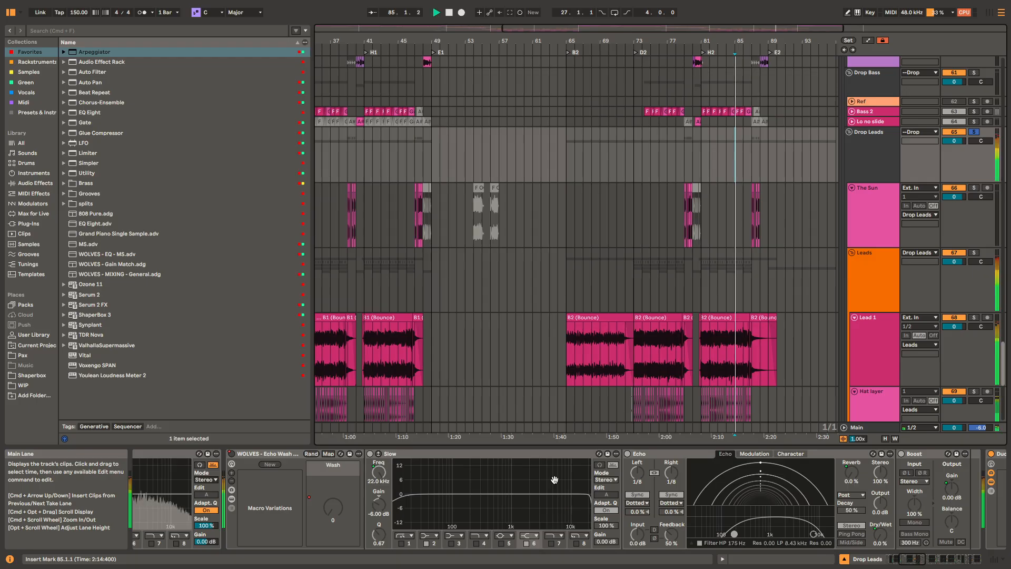
scroll(743, 497, "left", 6)
scroll(743, 497, "right", 5)
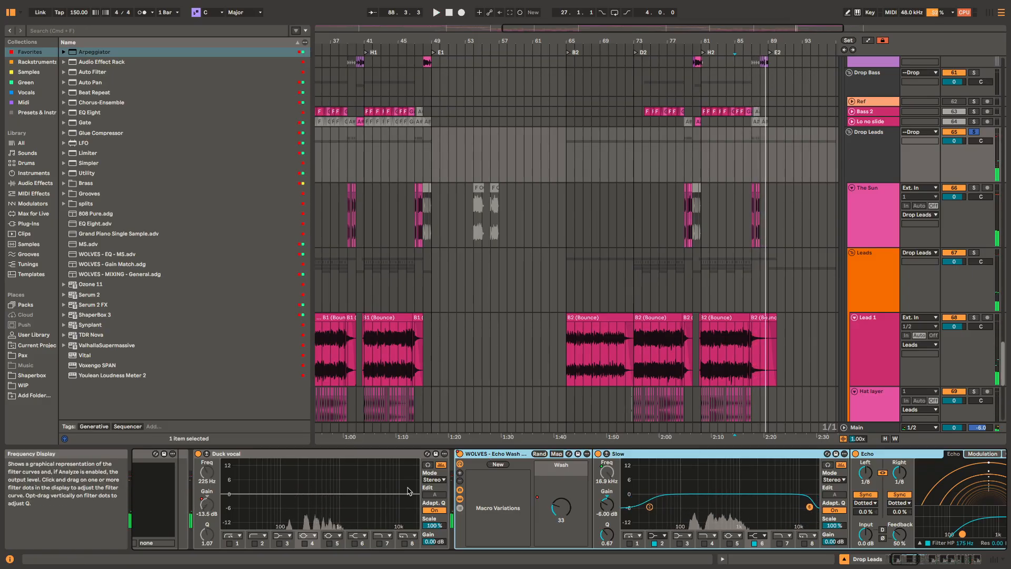
scroll(409, 491, "left", 5)
Step: Play the soloed Drop Leads group from 79.1.1 and open its ShaperBox 3 plug-in window
scroll(747, 187, "up", 5)
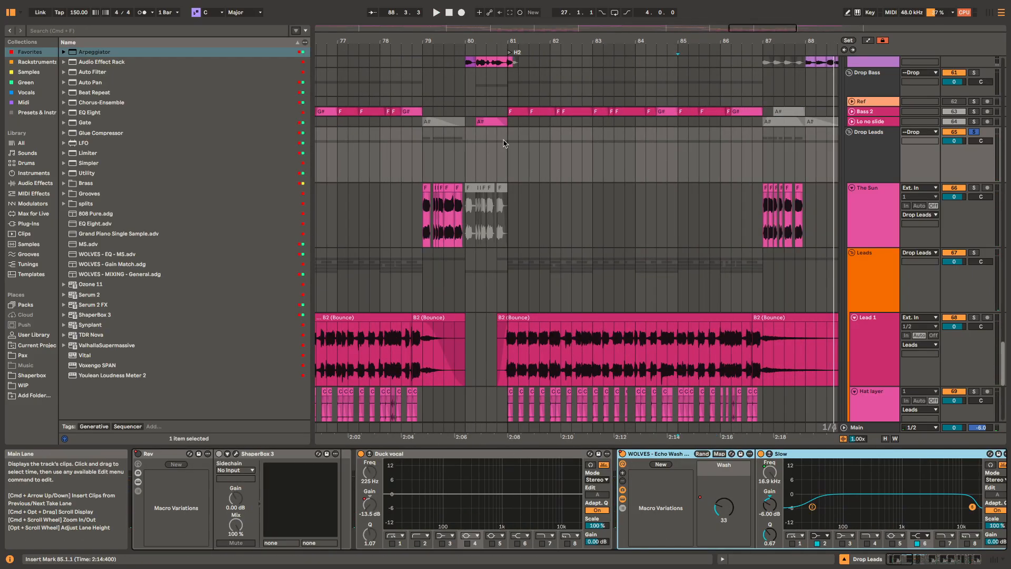
left_click(465, 149)
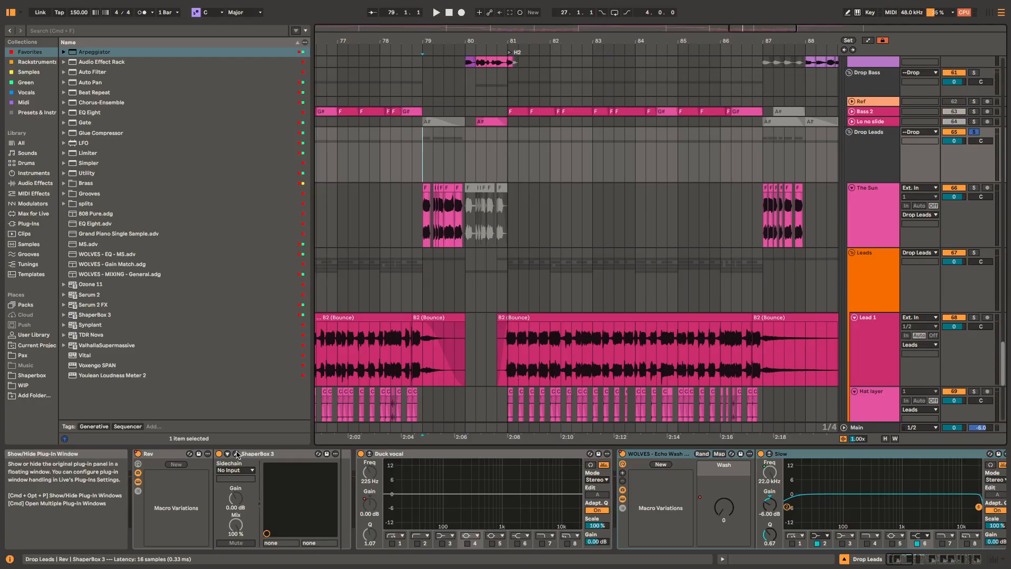
key("space")
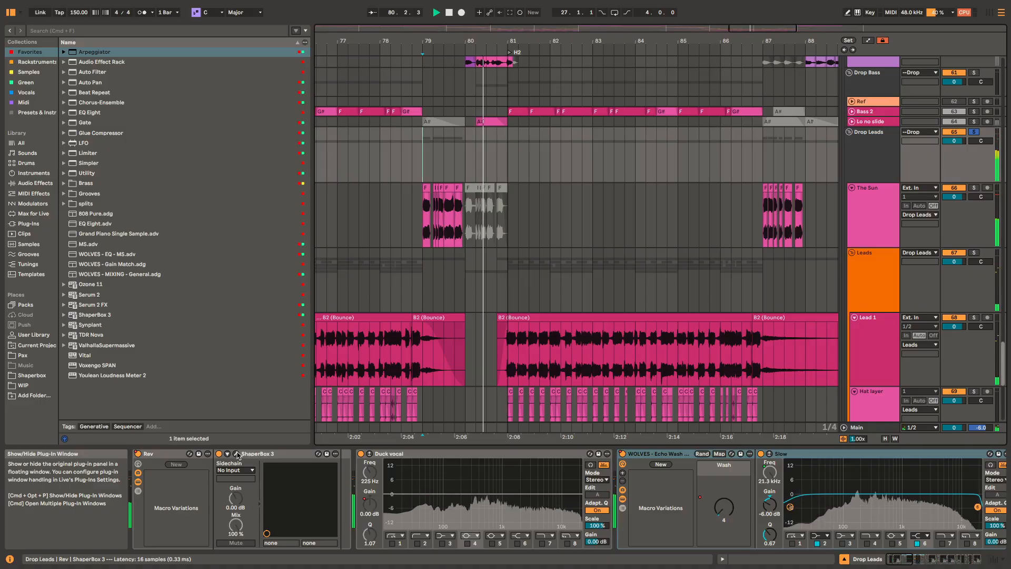
key("space")
left_click(237, 455)
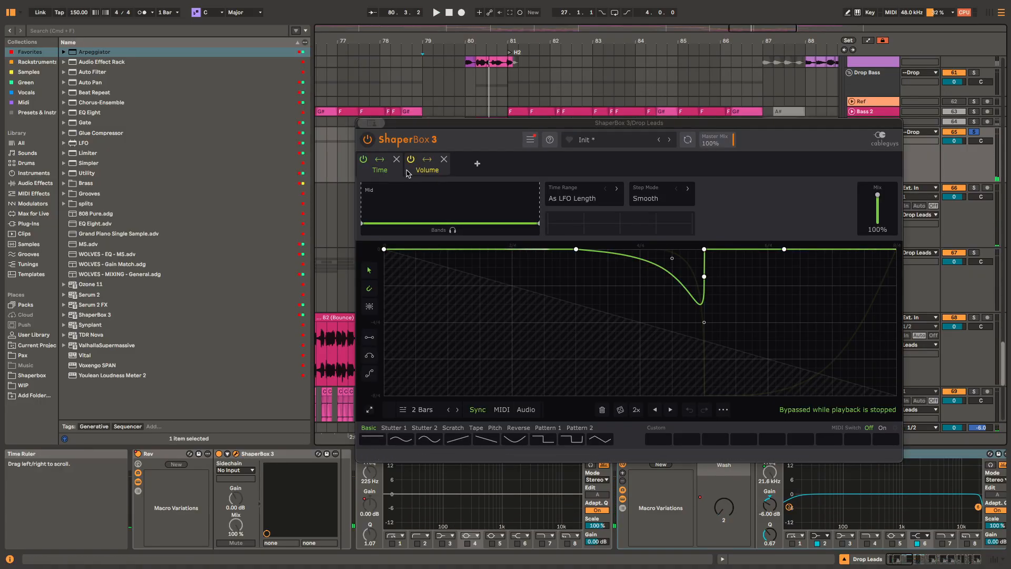
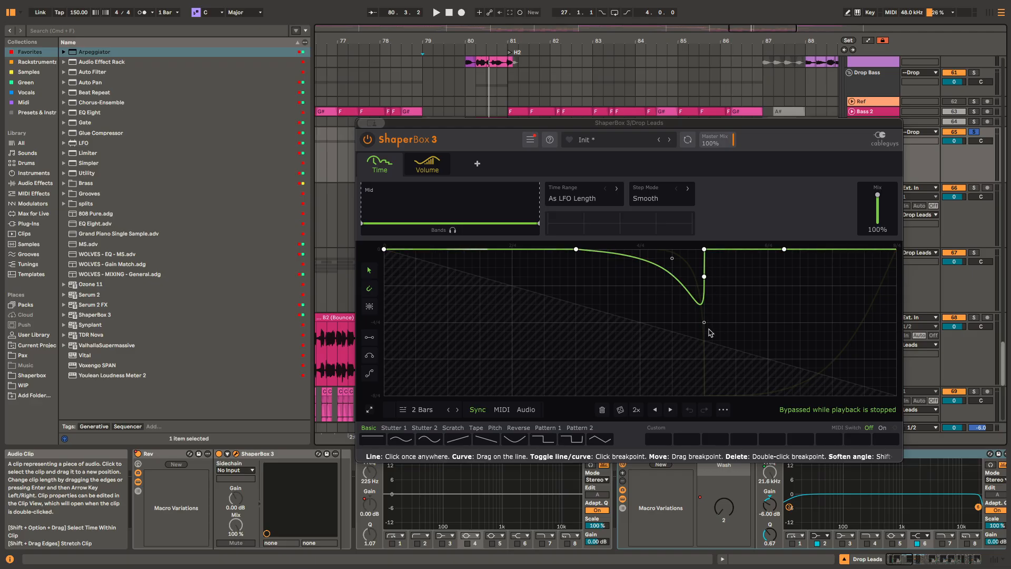
Step: Try a straight slope down to the 4.50/4 breakpoint of the Time shaper's curve and play the soloed Drop Leads group
left_click(704, 322)
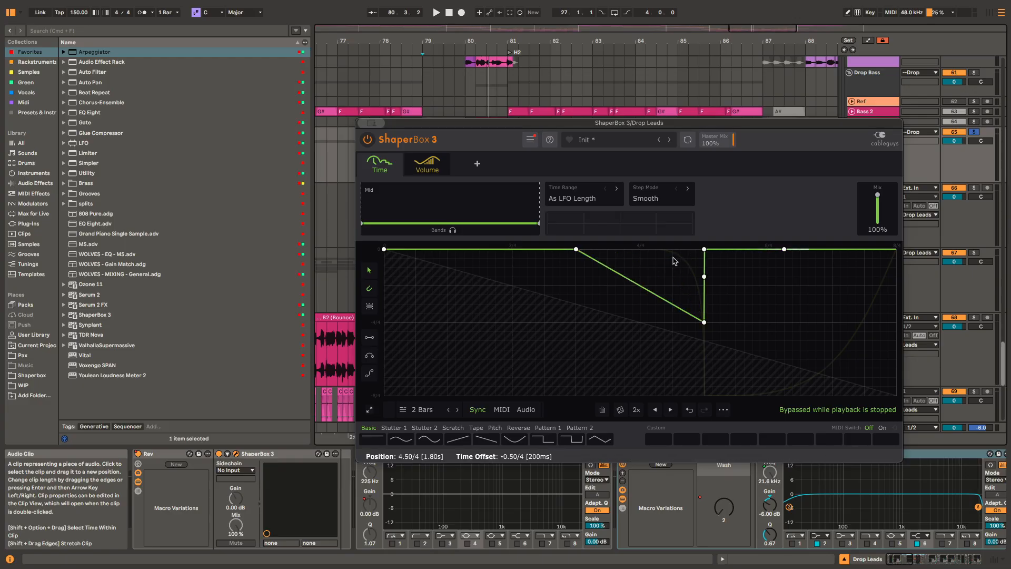
key("space")
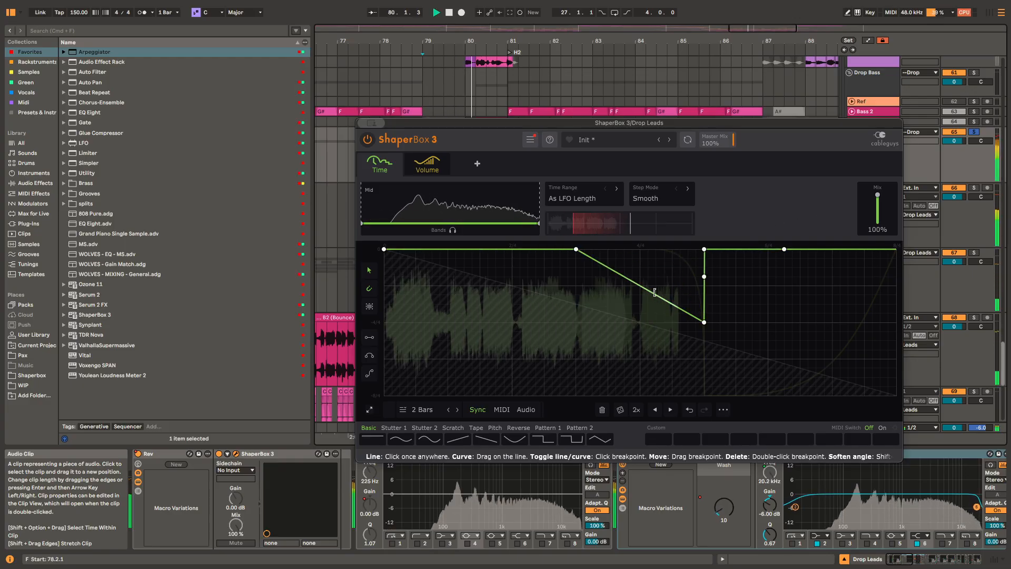
key("space")
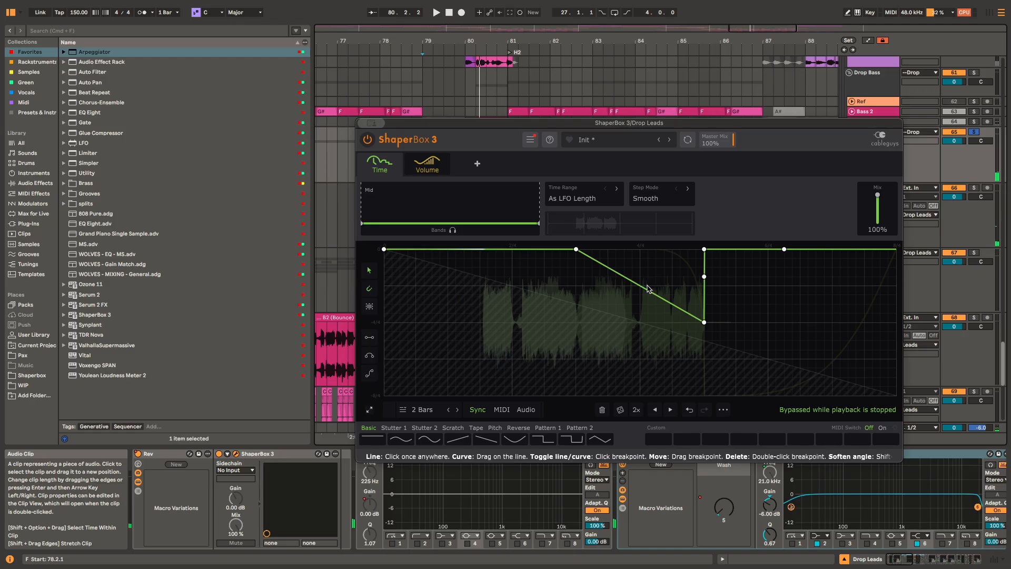
Step: Try bending the slope before the 4.50/4 breakpoint into a curve, audition it, and undo both edits to the Time wave
left_click_drag(647, 289, 632, 248)
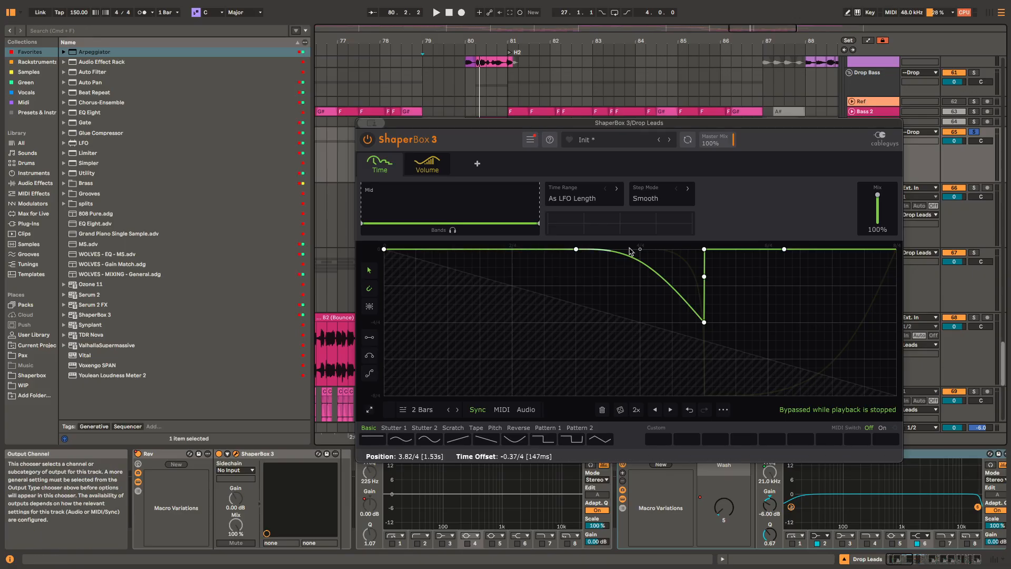
key("space")
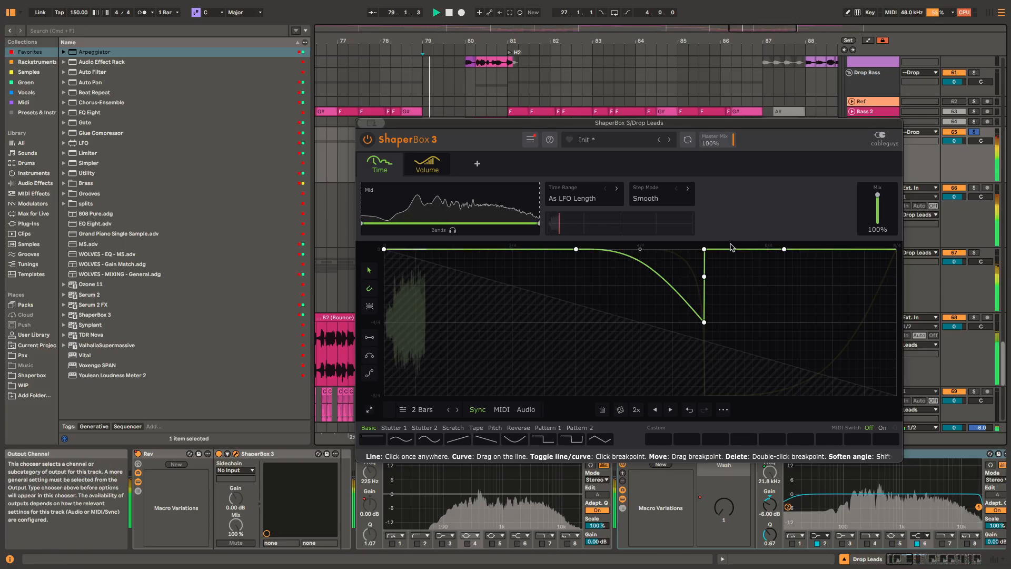
key("space")
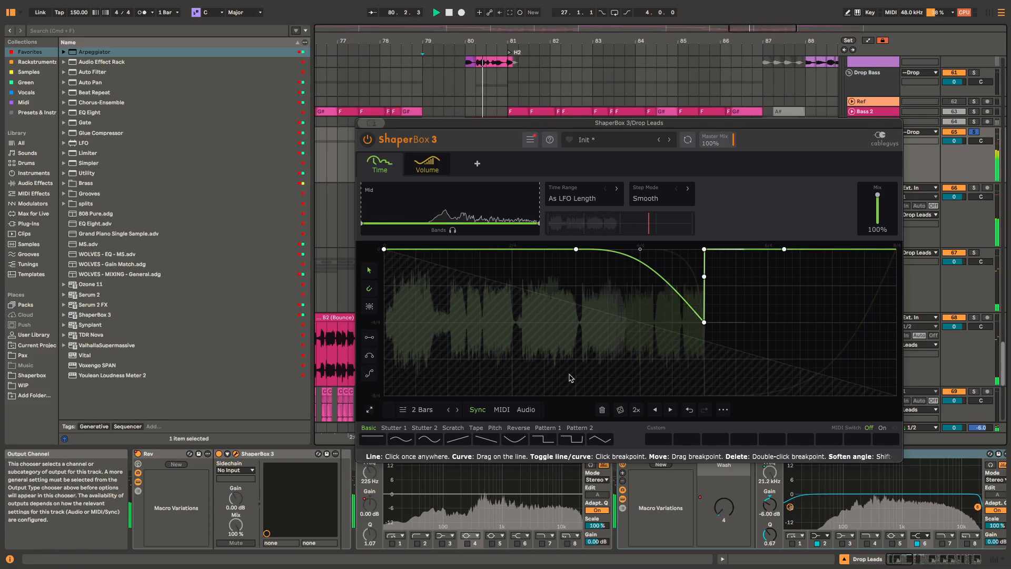
key("space")
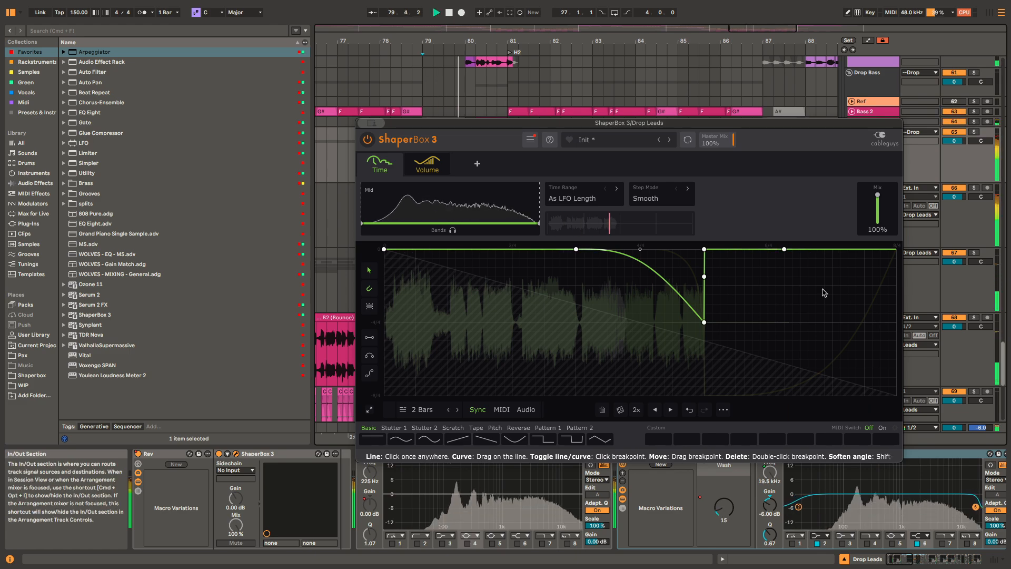
key("space")
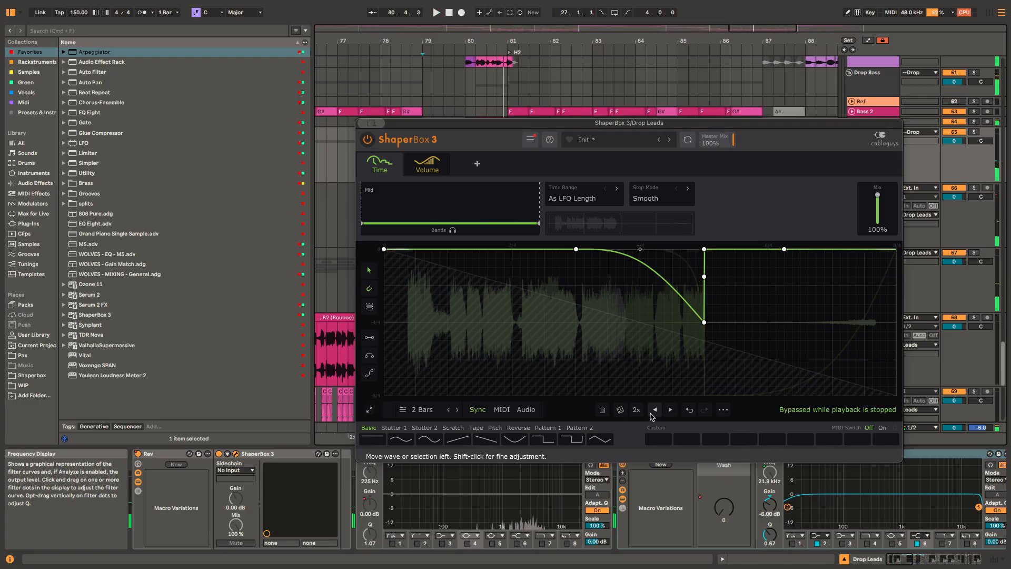
left_click(689, 410)
left_click(688, 410)
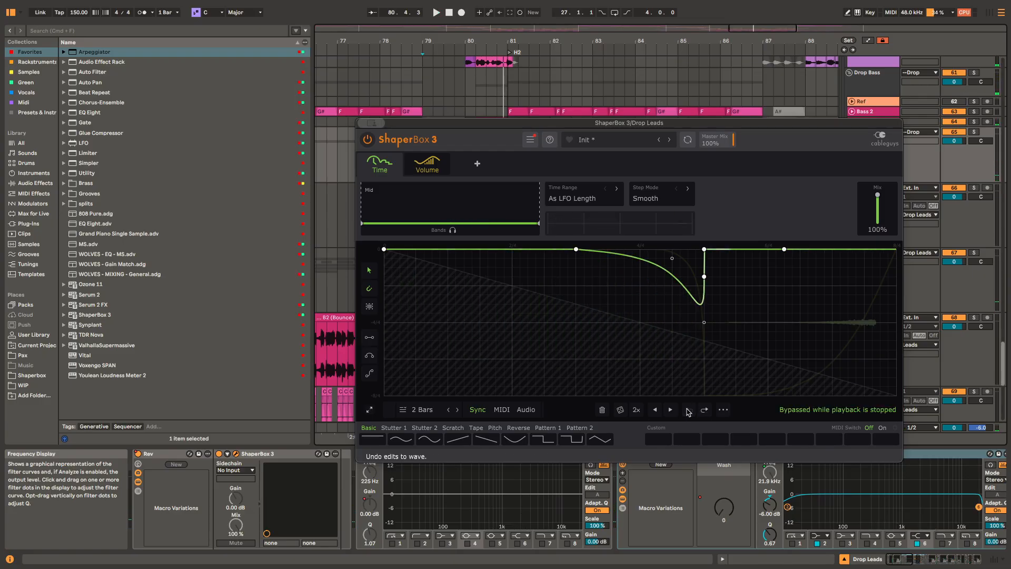
Step: Compare Drop Leads playback with ShaperBox 3's Volume shaper bypassed, re-enable the shaper and close the plug-in window
left_click(426, 171)
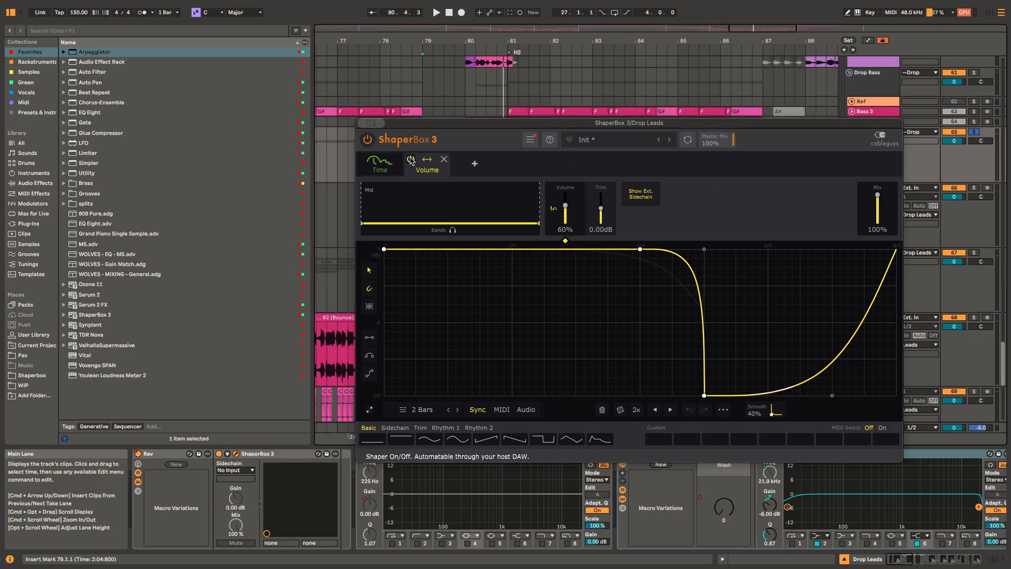
left_click(411, 161)
key("space")
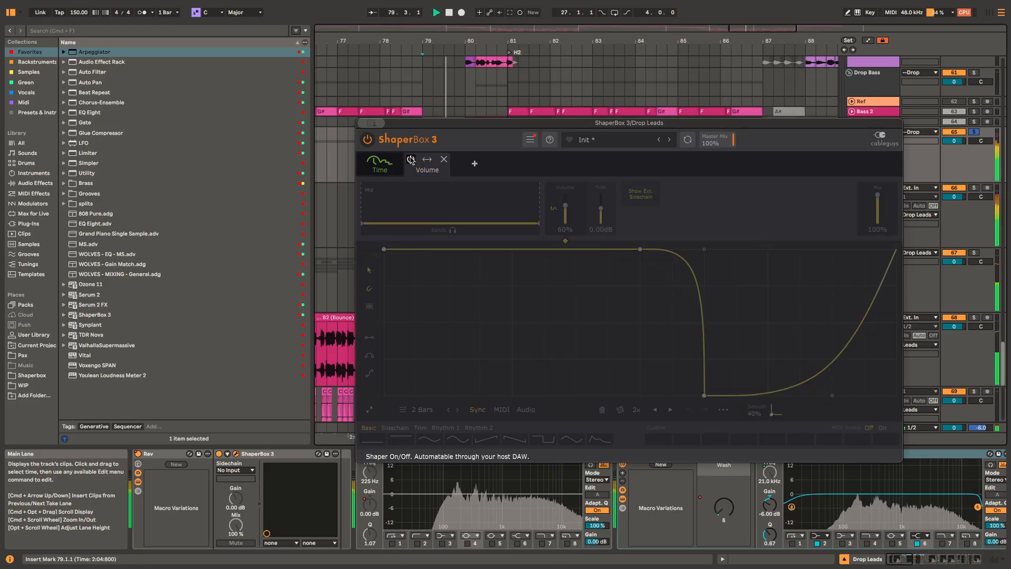
key("space")
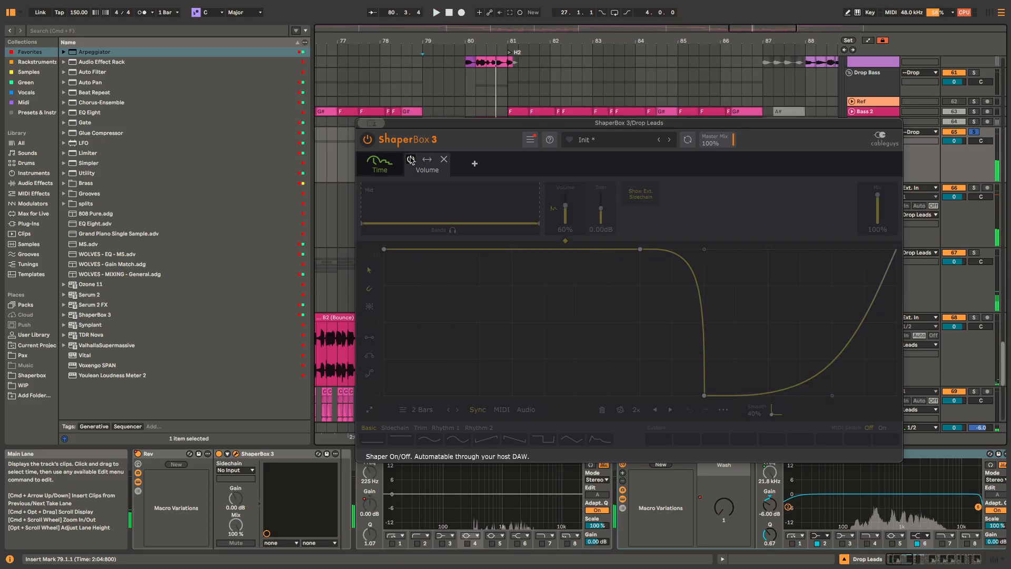
left_click(411, 159)
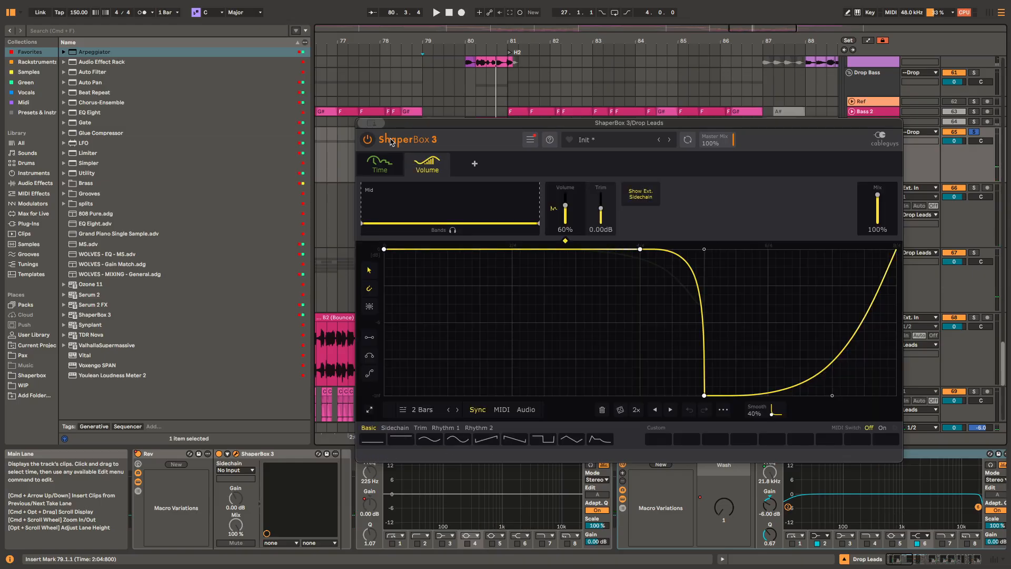
key("super+w")
Step: Solo the Drop Drums group and play it from 79.1.1
scroll(407, 235, "up", 10)
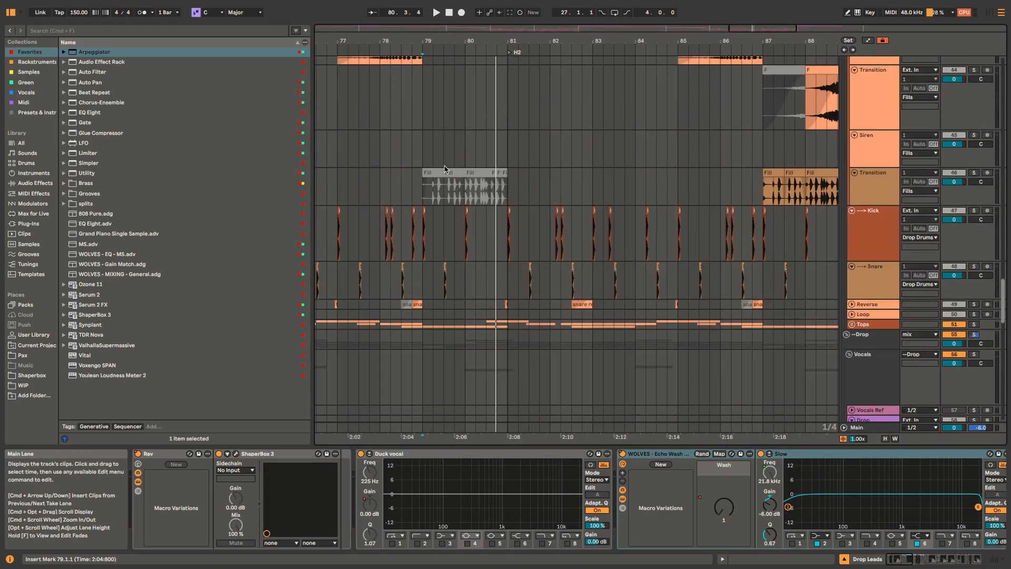
scroll(471, 122, "up", 5)
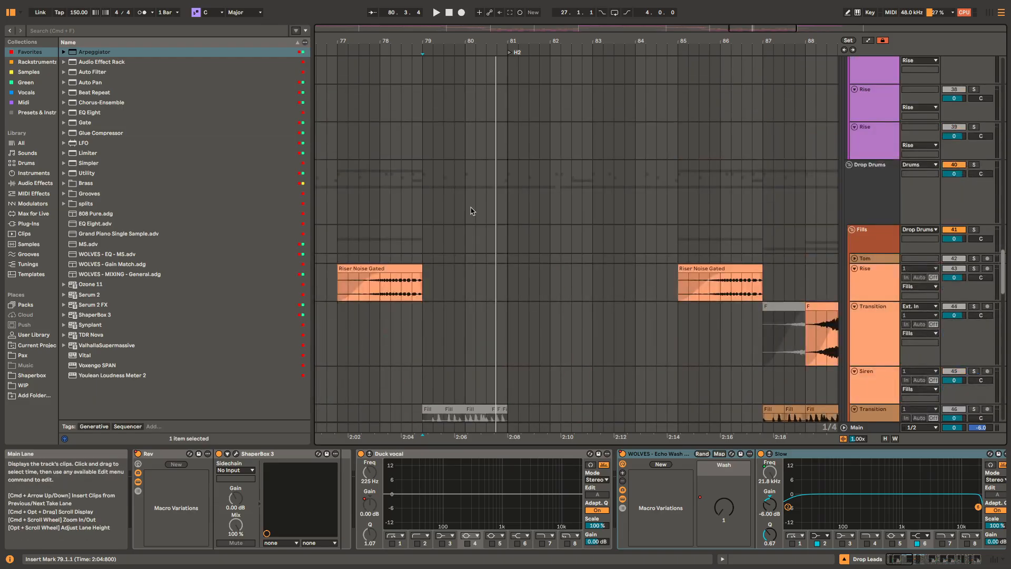
left_click(422, 188)
key("space")
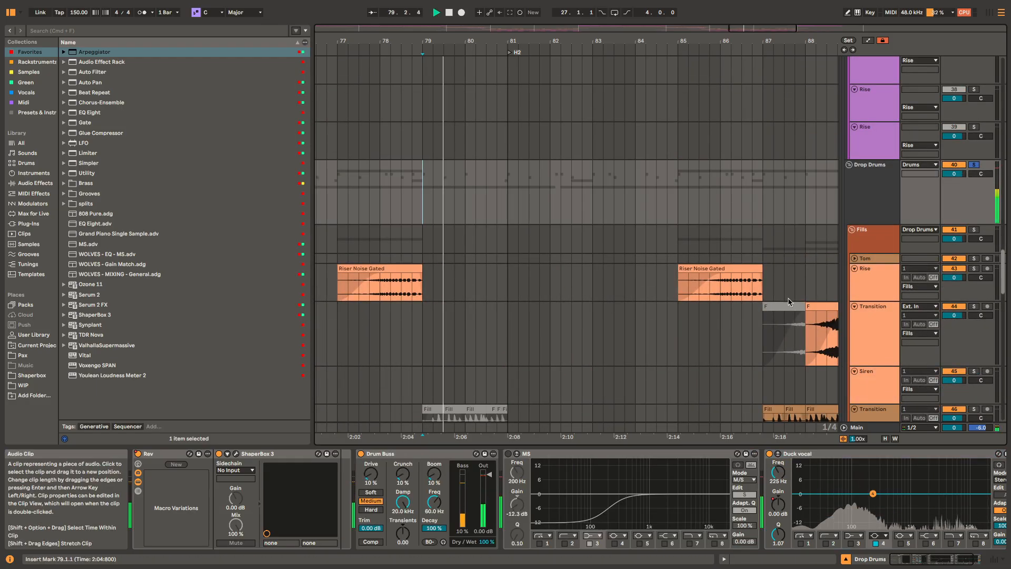
key("space")
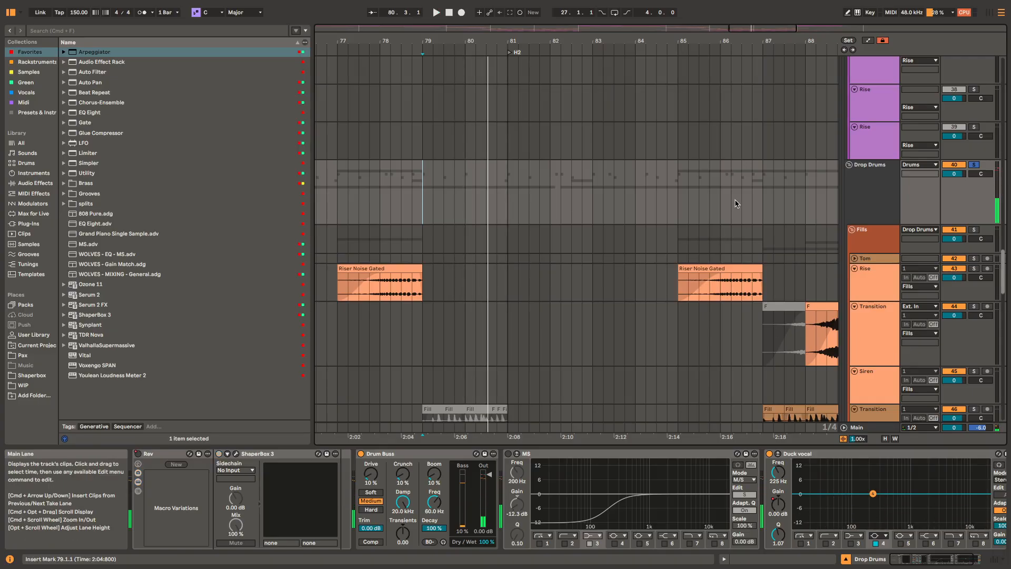
Step: Play the soloed Samples group from 74.1.1 while examining its effect chain and the Duck Synth compressor
scroll(553, 292, "down", 15)
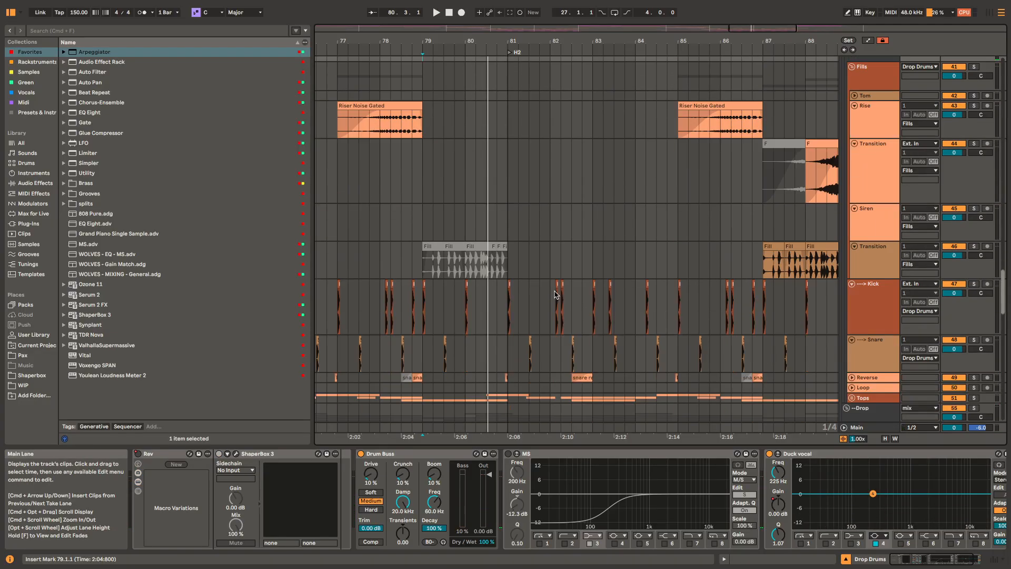
scroll(574, 265, "down", 5)
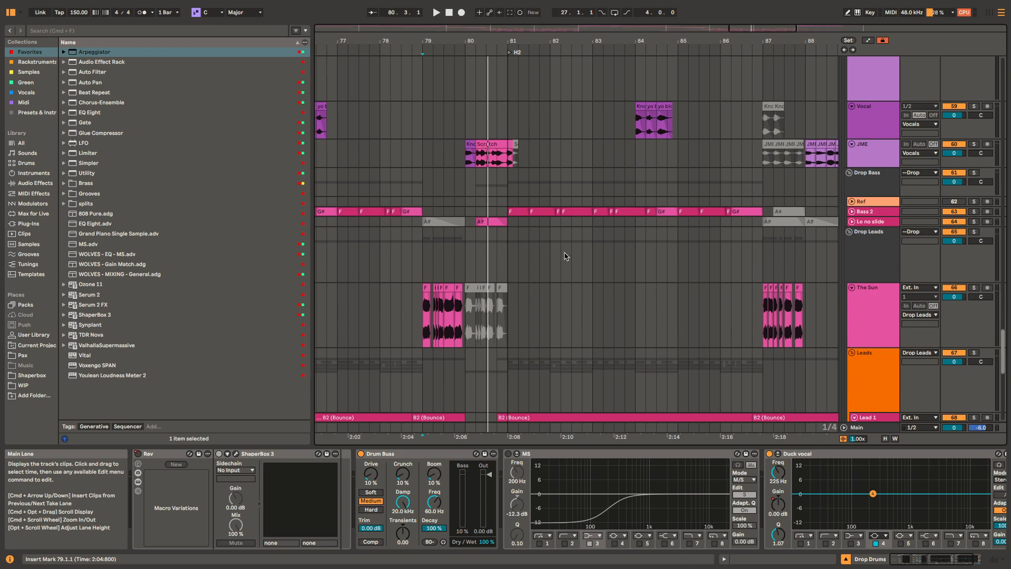
scroll(565, 257, "down", 8)
scroll(565, 266, "down", 3)
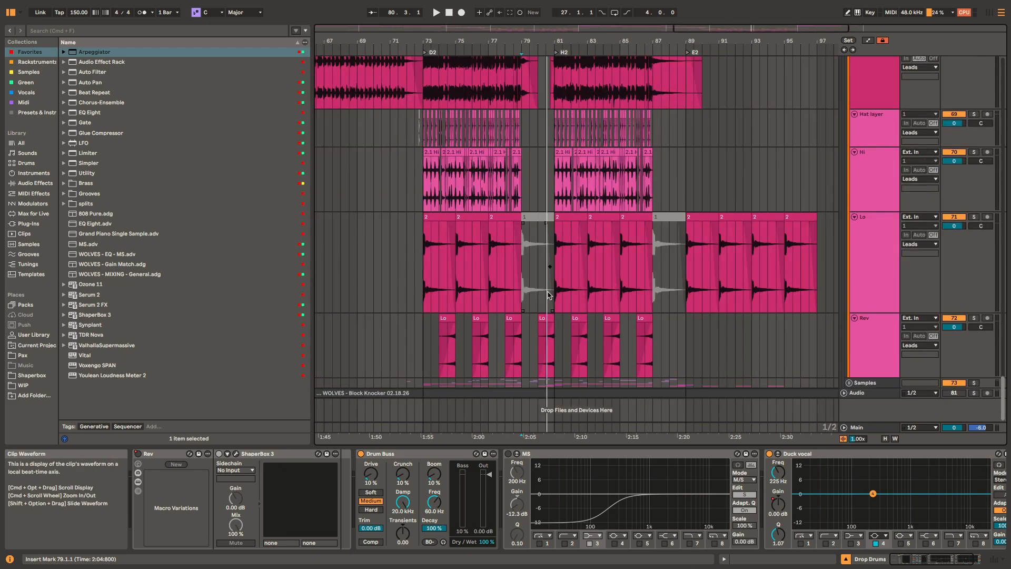
left_click(542, 383)
scroll(540, 368, "down", 6)
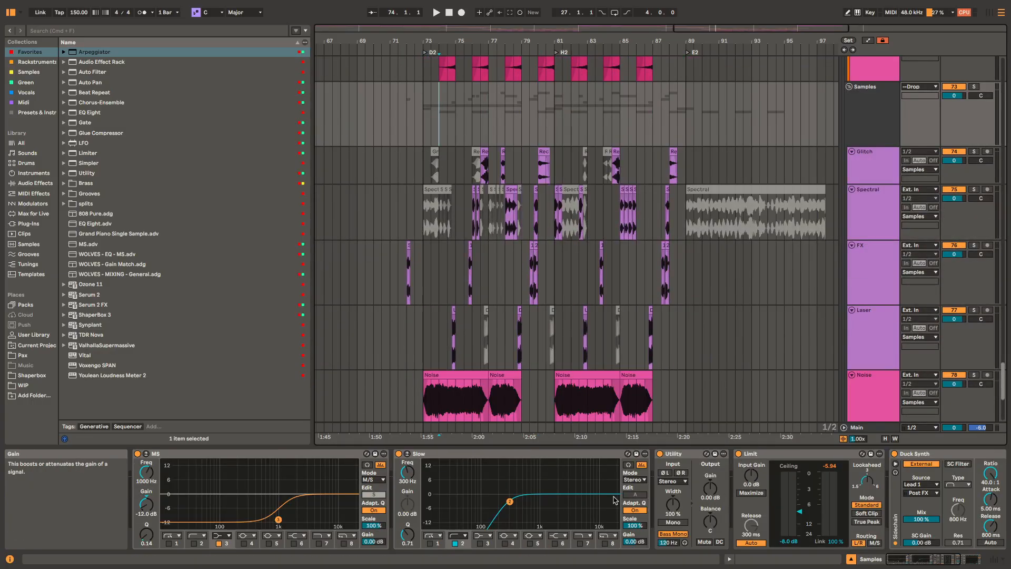
key("space")
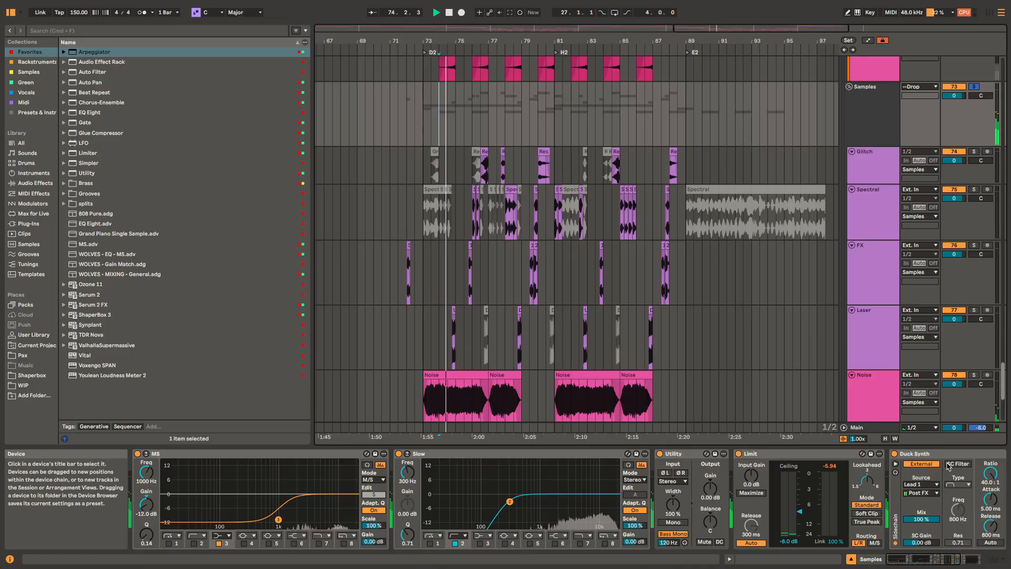
left_click(911, 453)
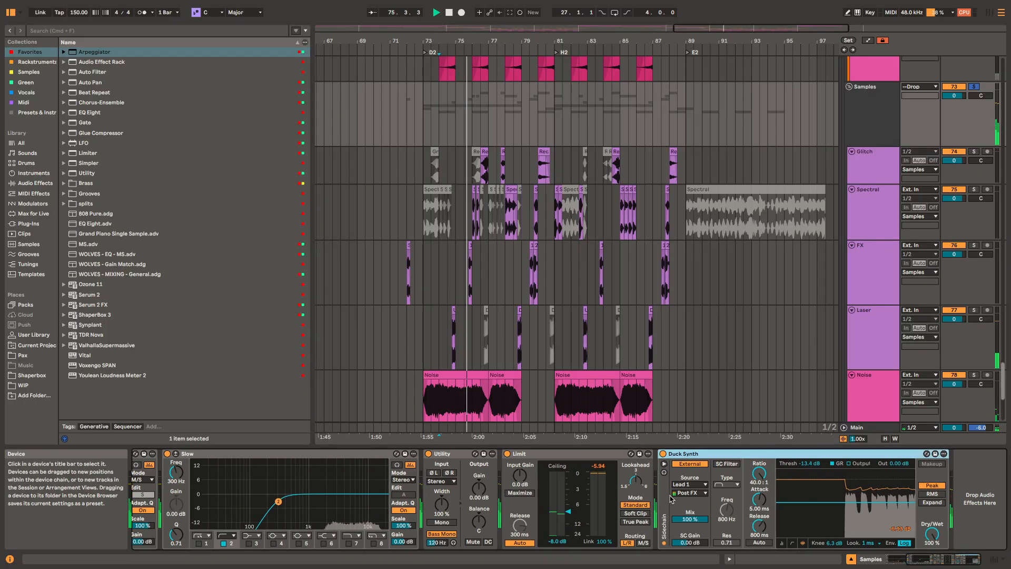
scroll(286, 480, "left", 5)
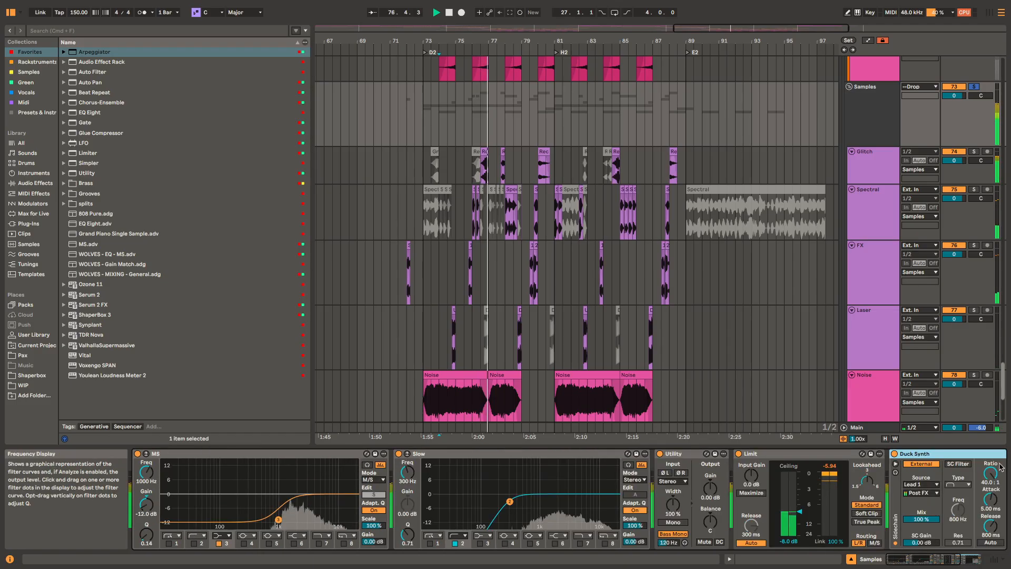
Step: Select the Glitch, Spectral, FX and Laser tracks in turn to examine their effect chains during playback
left_click(464, 161)
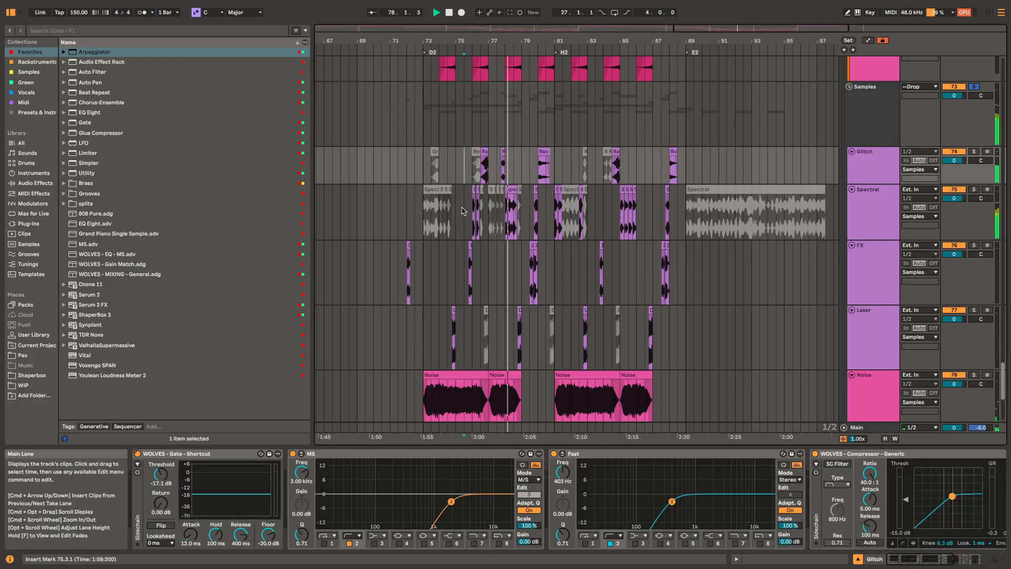
left_click(463, 206)
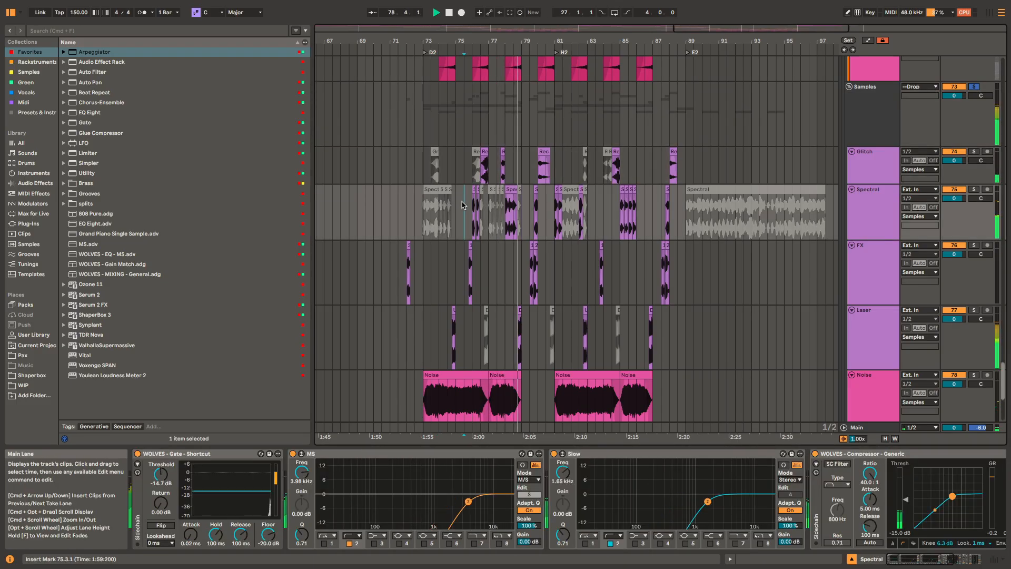
left_click(454, 275)
left_click(448, 337)
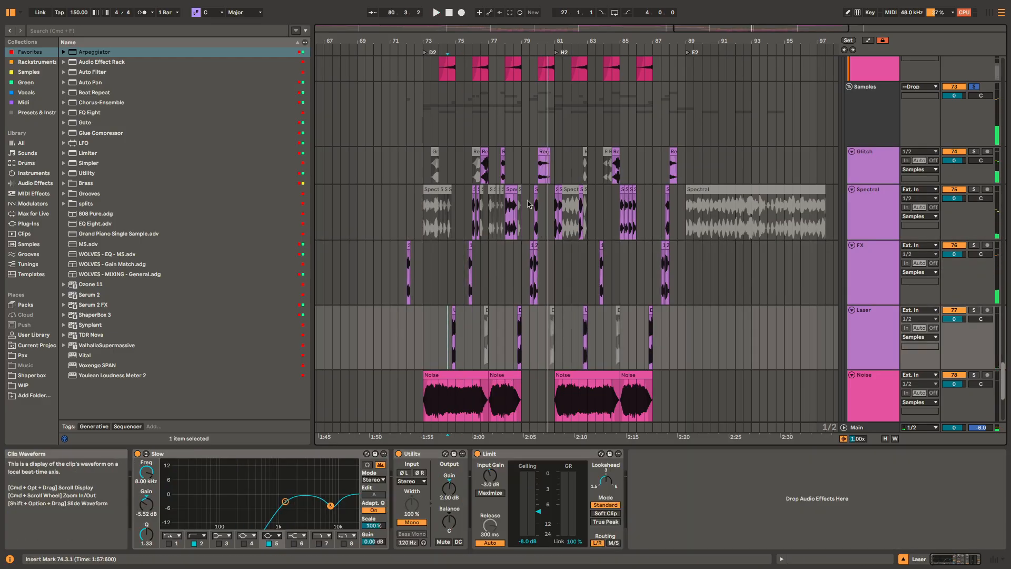
Step: Select the Trap String track at 64.1.1 to examine its effect chain
scroll(458, 208, "up", 10)
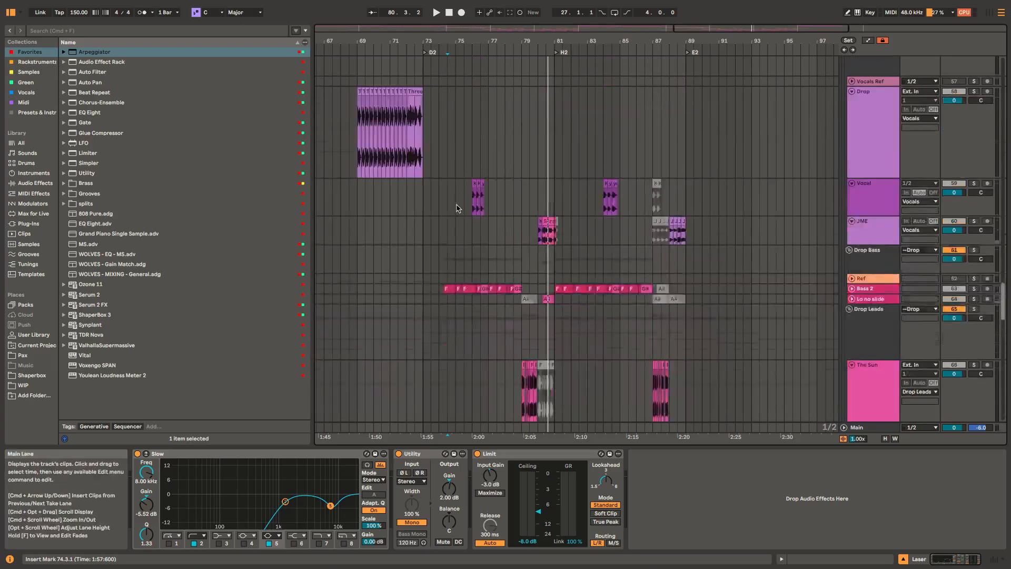
scroll(457, 208, "up", 15)
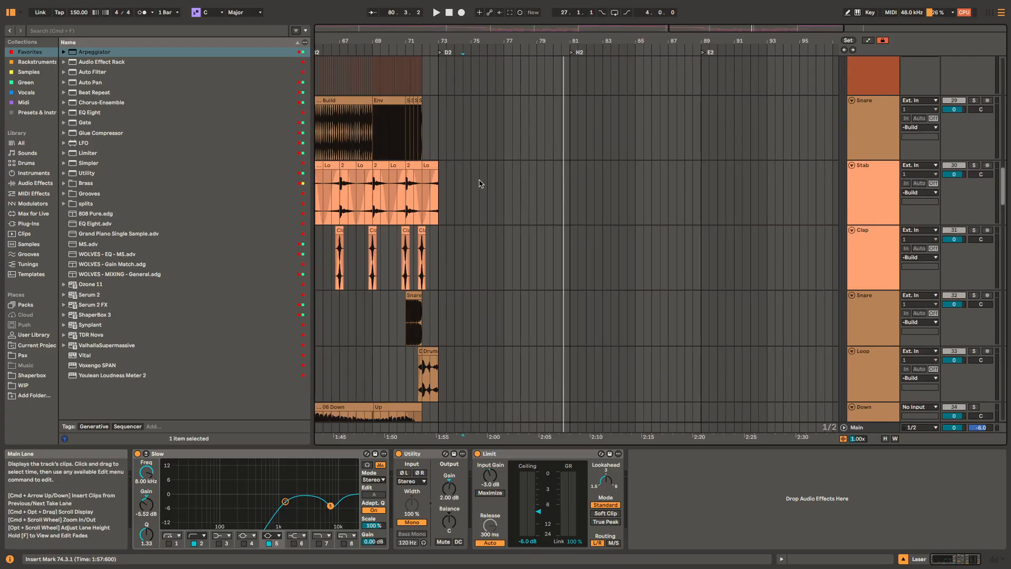
scroll(480, 184, "up", 15)
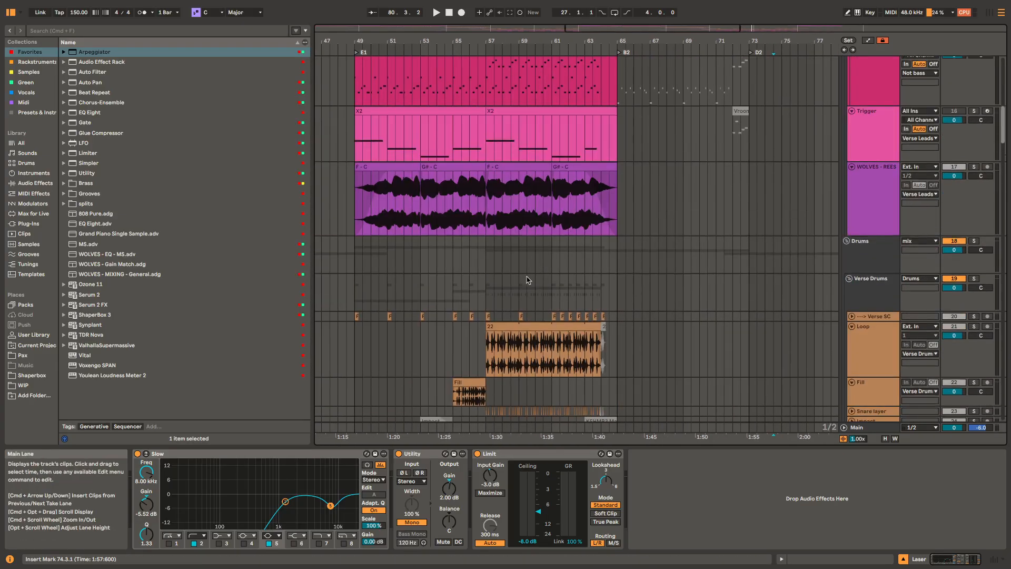
scroll(532, 247, "up", 5)
scroll(616, 211, "down", 8)
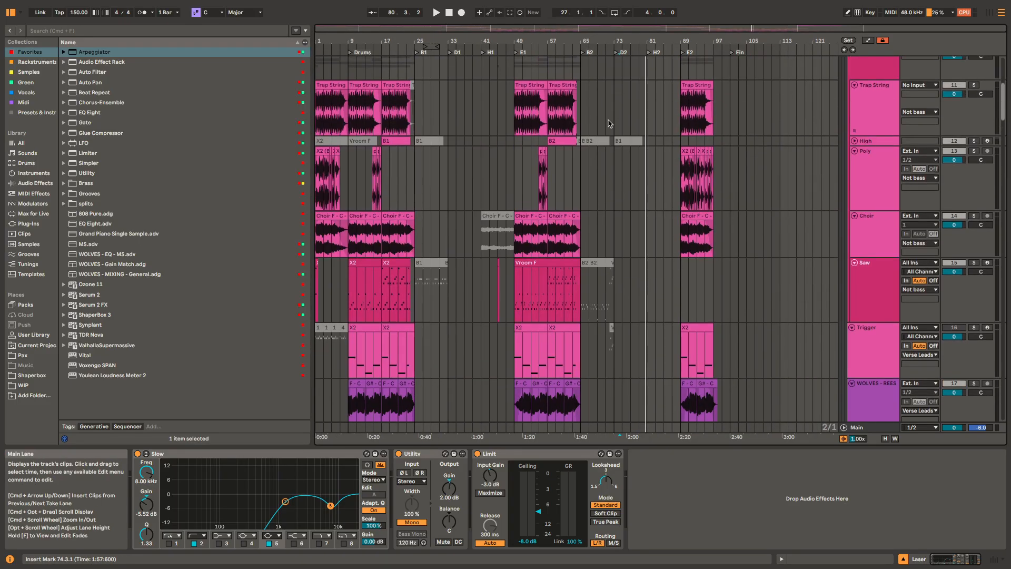
left_click(579, 84)
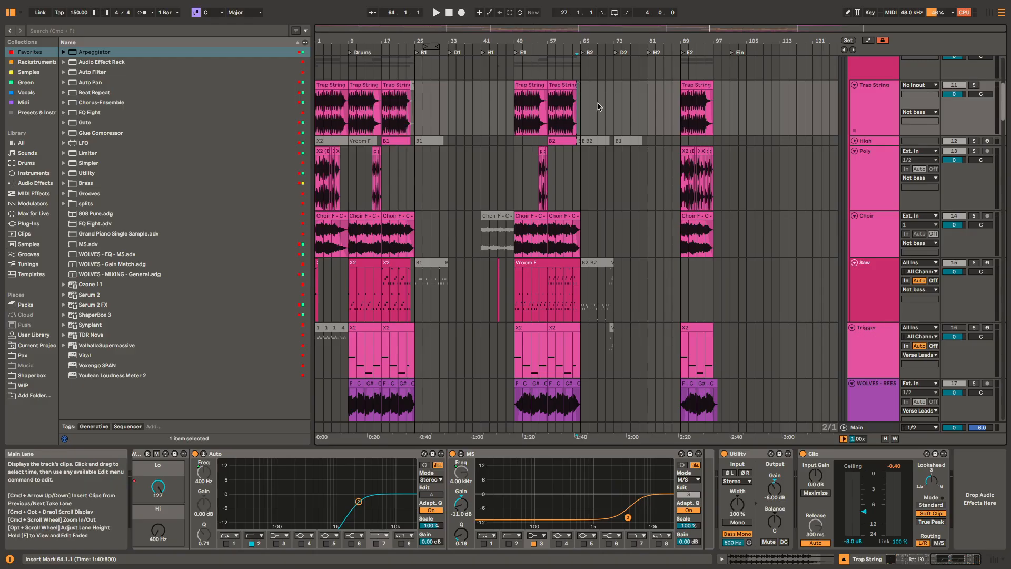
Step: Play the arrangement from 65.1.1 with the Not bass group selected
left_click_drag(613, 126, 671, 237)
scroll(604, 212, "up", 3)
left_click(582, 212)
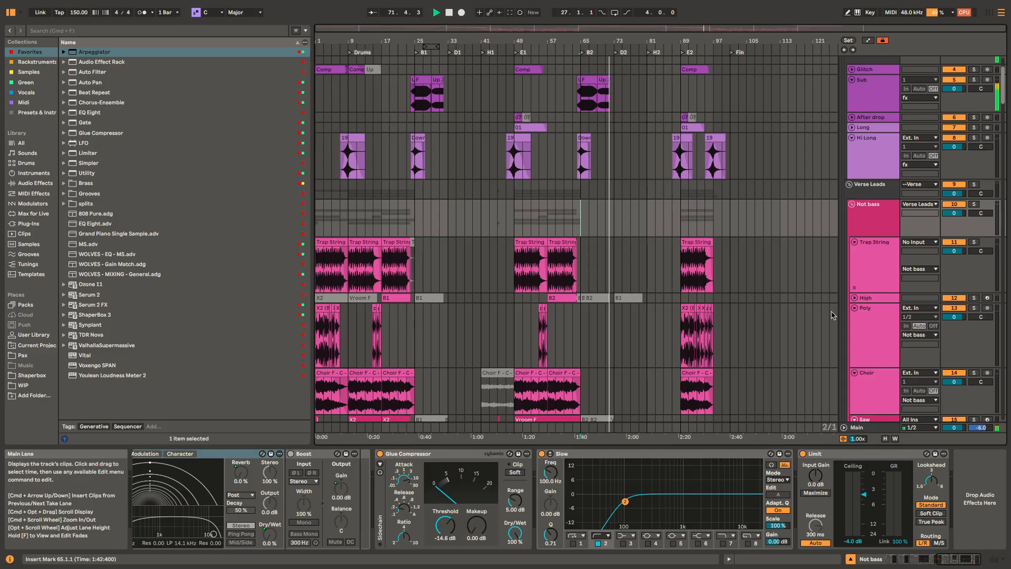
Step: Solo the Audio track holding the WOLVES - Black Knocker 02.18.26 clip while playback continues
scroll(832, 316, "down", 8)
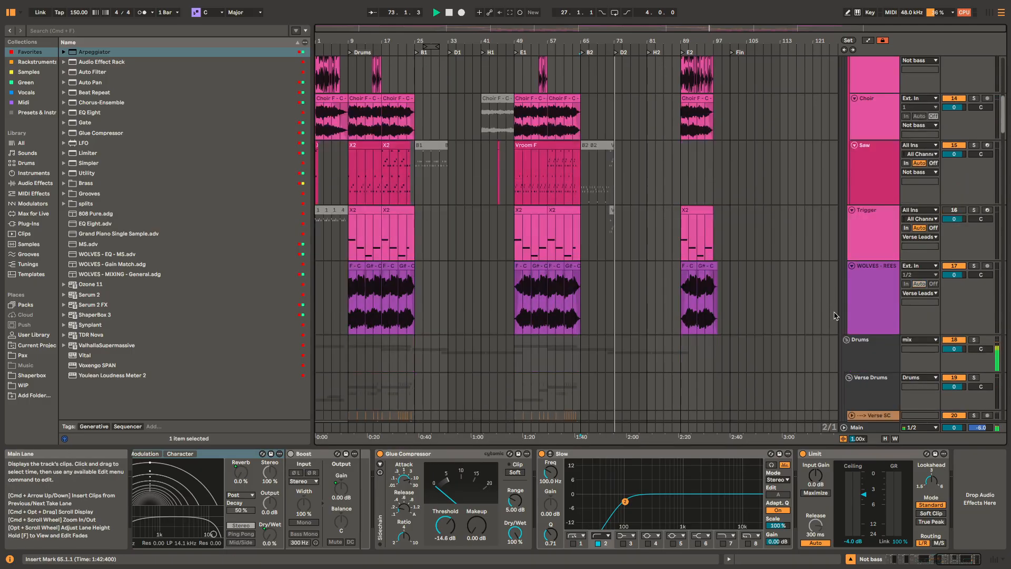
scroll(834, 316, "down", 20)
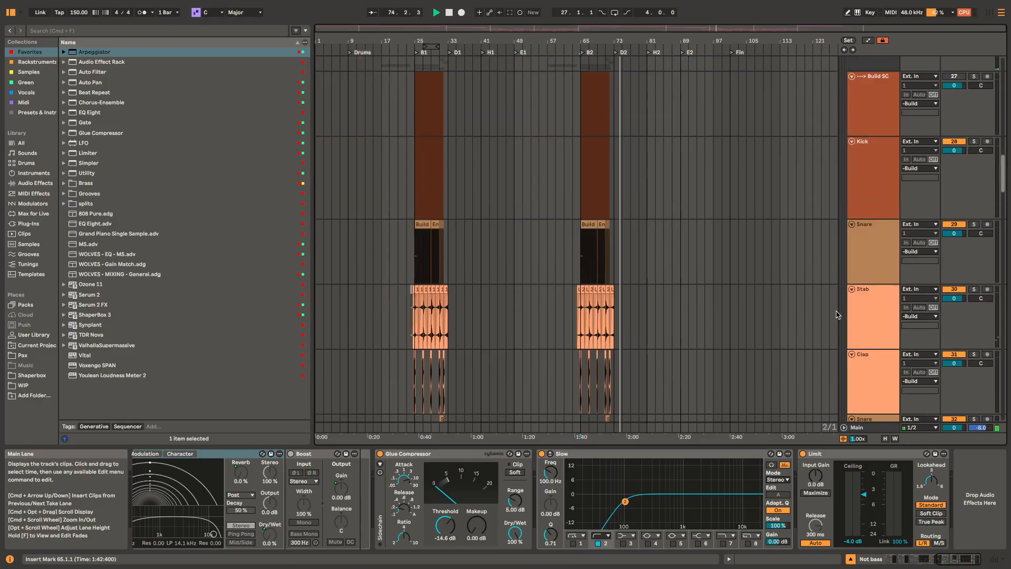
scroll(836, 305, "down", 20)
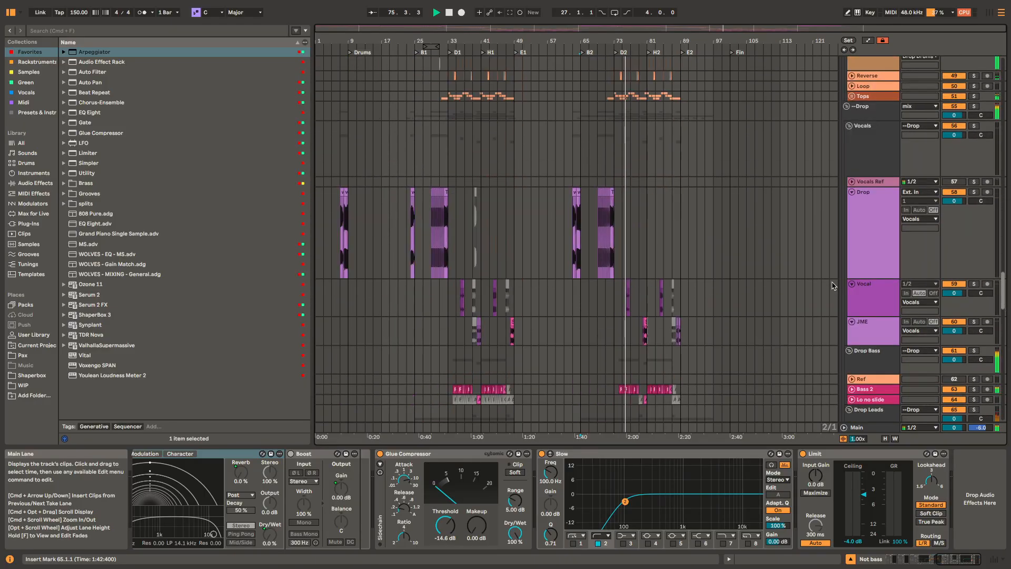
scroll(833, 279, "down", 15)
scroll(835, 270, "down", 5)
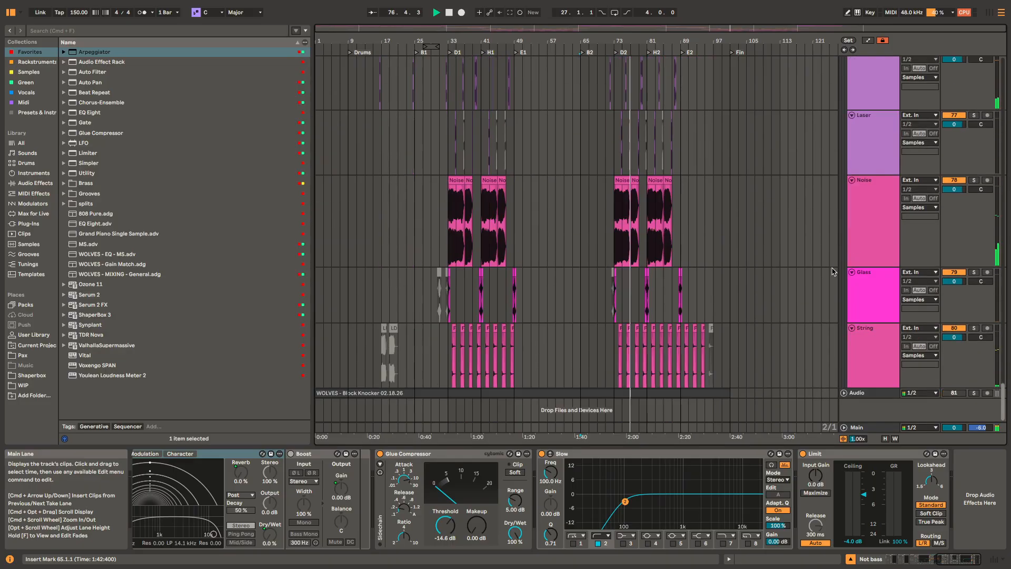
left_click(974, 393)
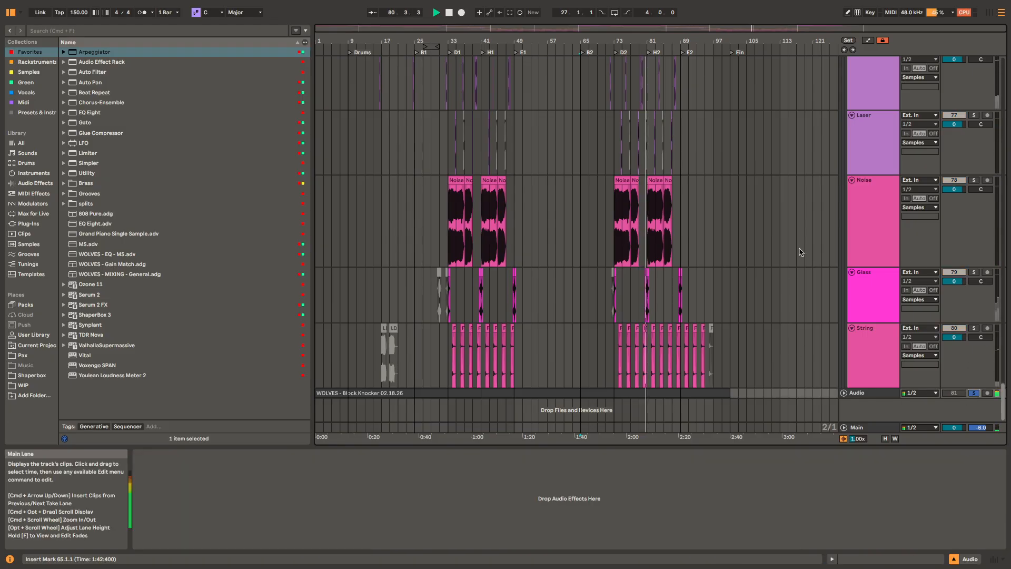
Step: Examine the effect chains of the Samples group and the Verse Leads group at 89.1.1 and 107.1.1 during playback of the song's ending
scroll(816, 227, "up", 6)
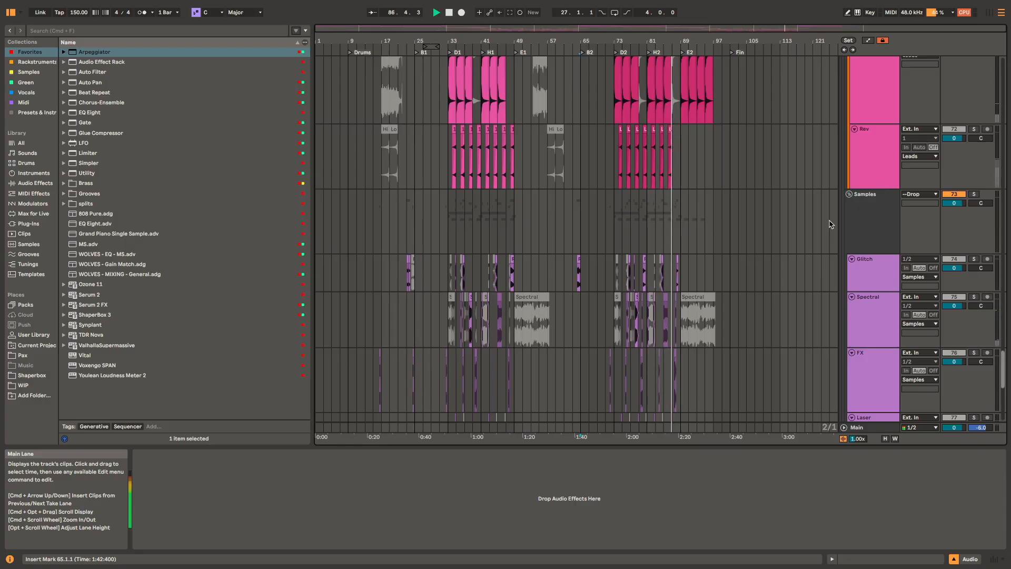
left_click(866, 213)
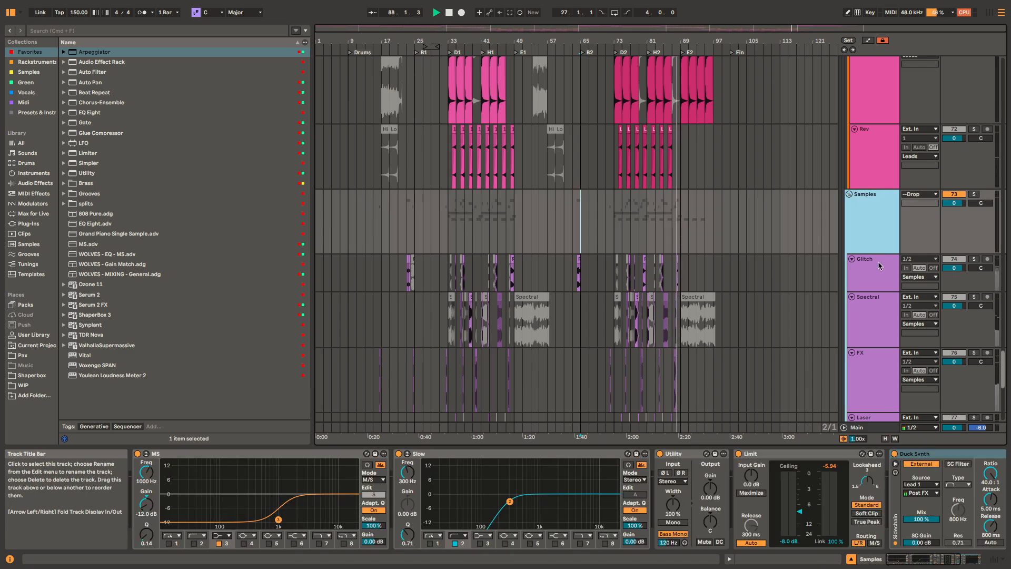
scroll(726, 190, "up", 20)
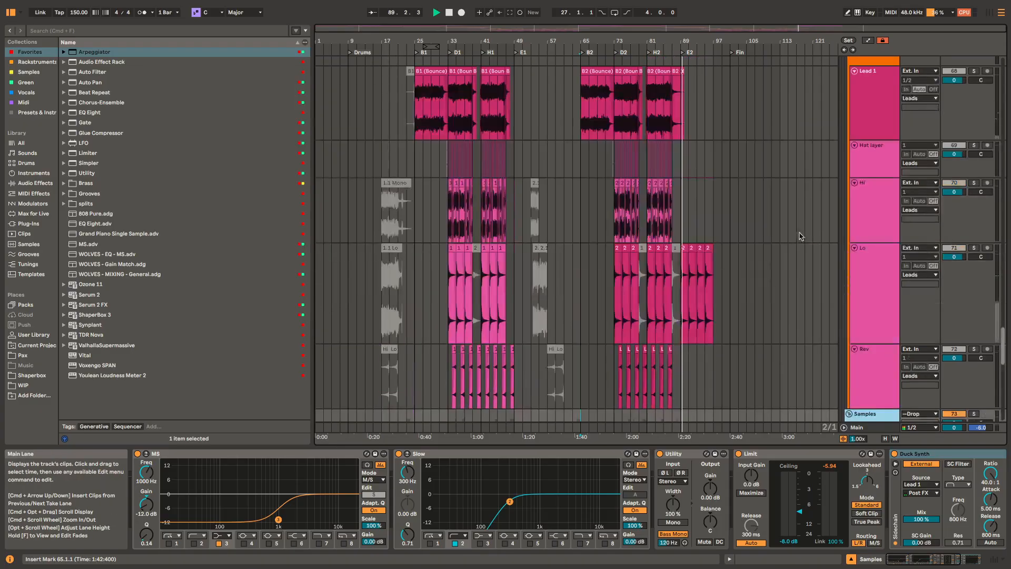
scroll(702, 194, "up", 20)
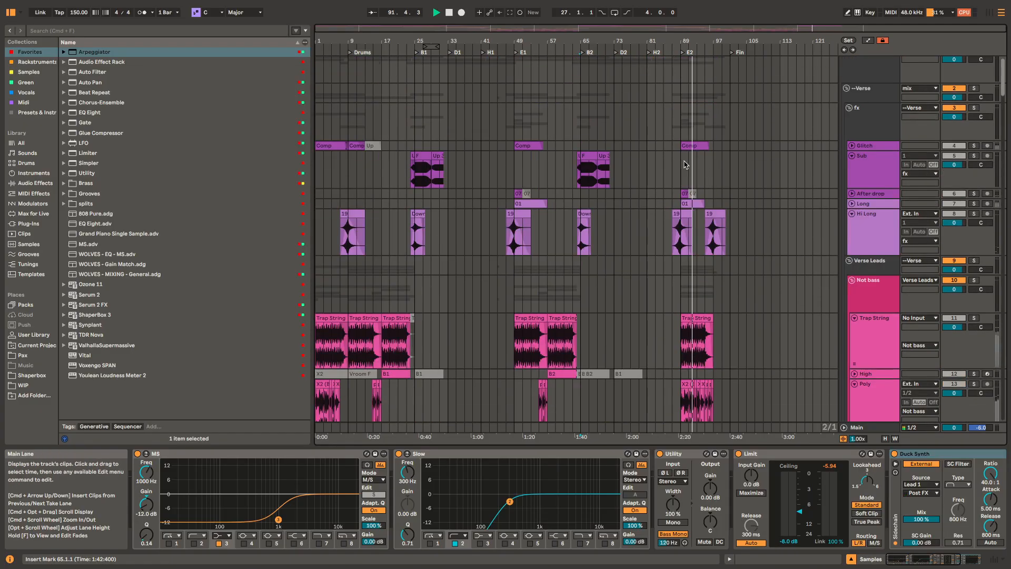
left_click(677, 266)
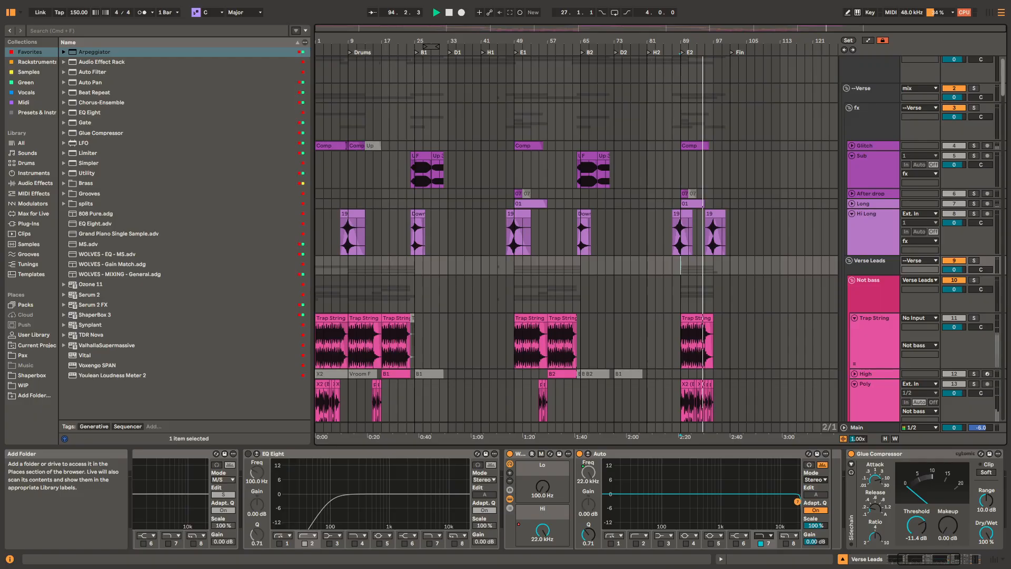
left_click(752, 265)
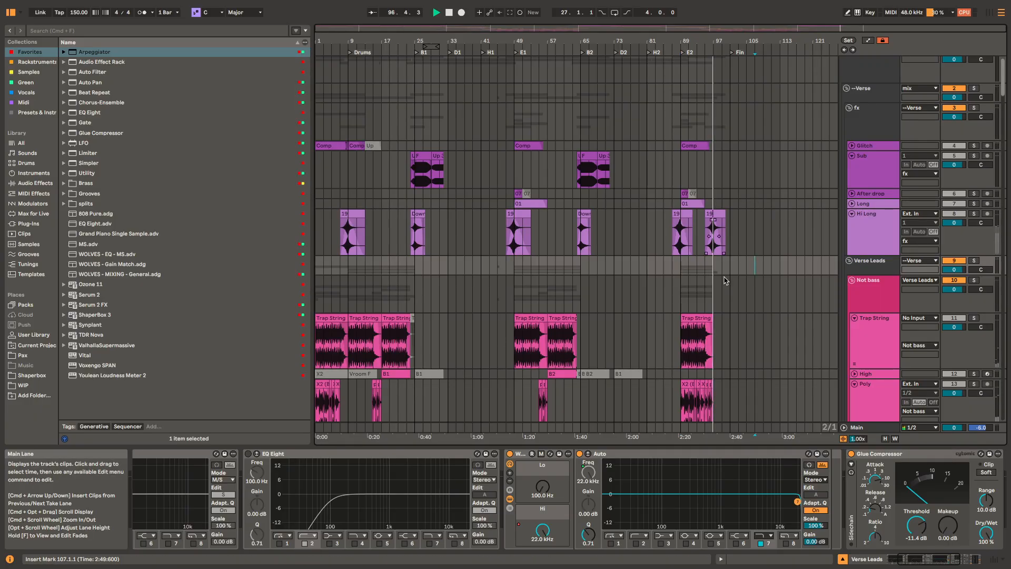
scroll(717, 272, "up", 5)
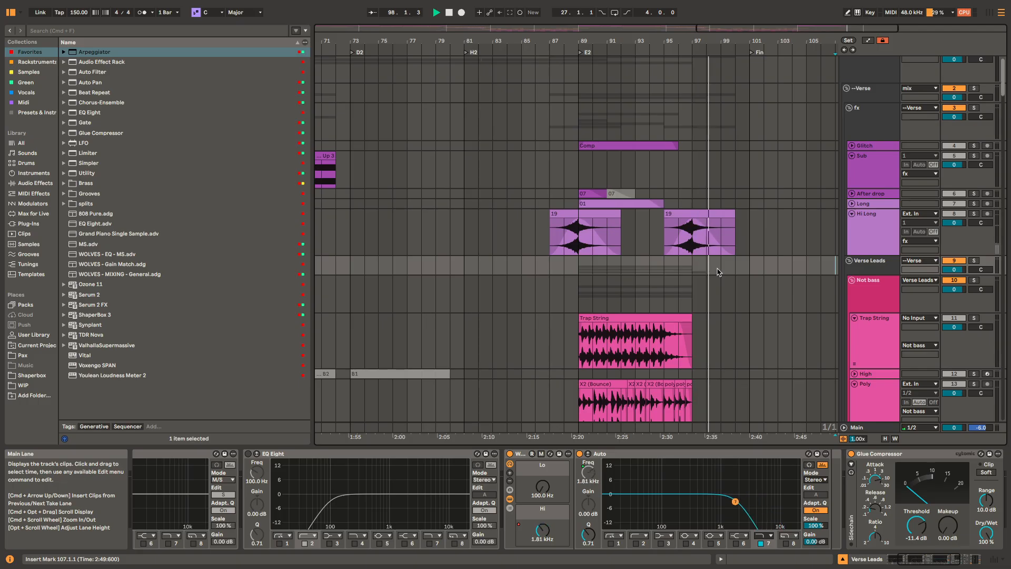